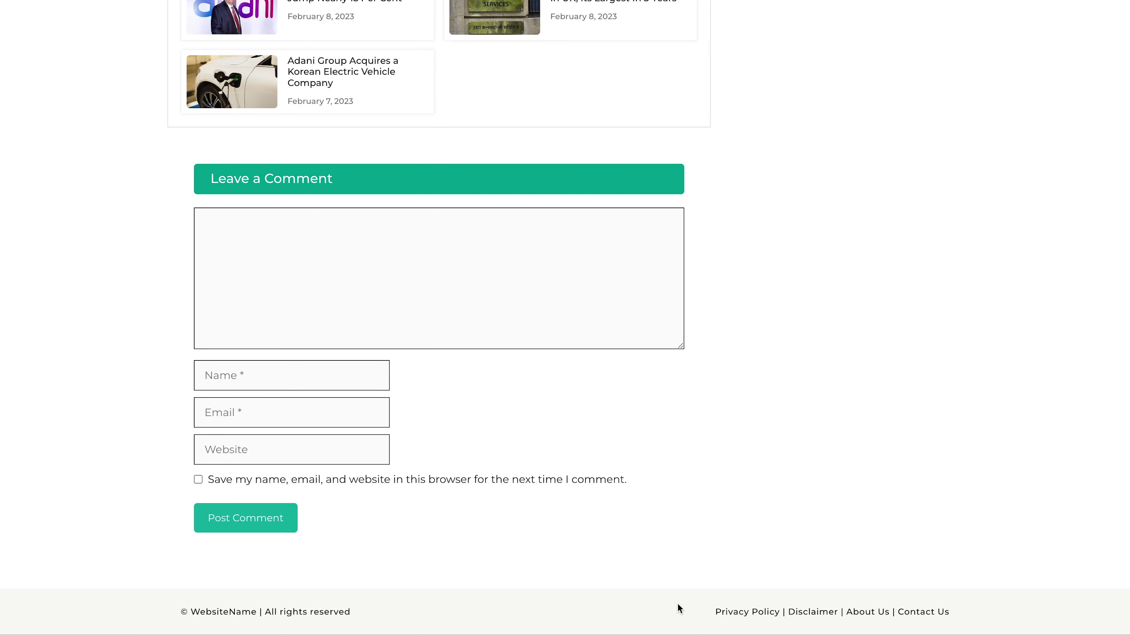
Examine the news demo homepage in the iPhone 12 Pro preview, from Latest News through the category sections, Web Stories and Business.
scroll(676, 603, "up", 20)
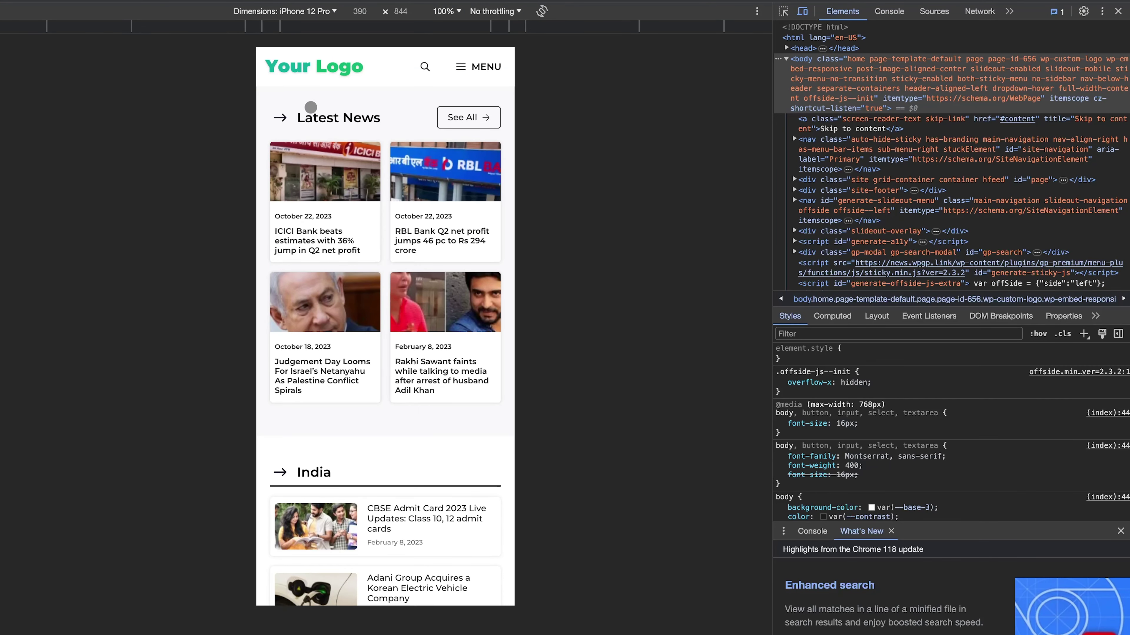
scroll(310, 106, "down", 7)
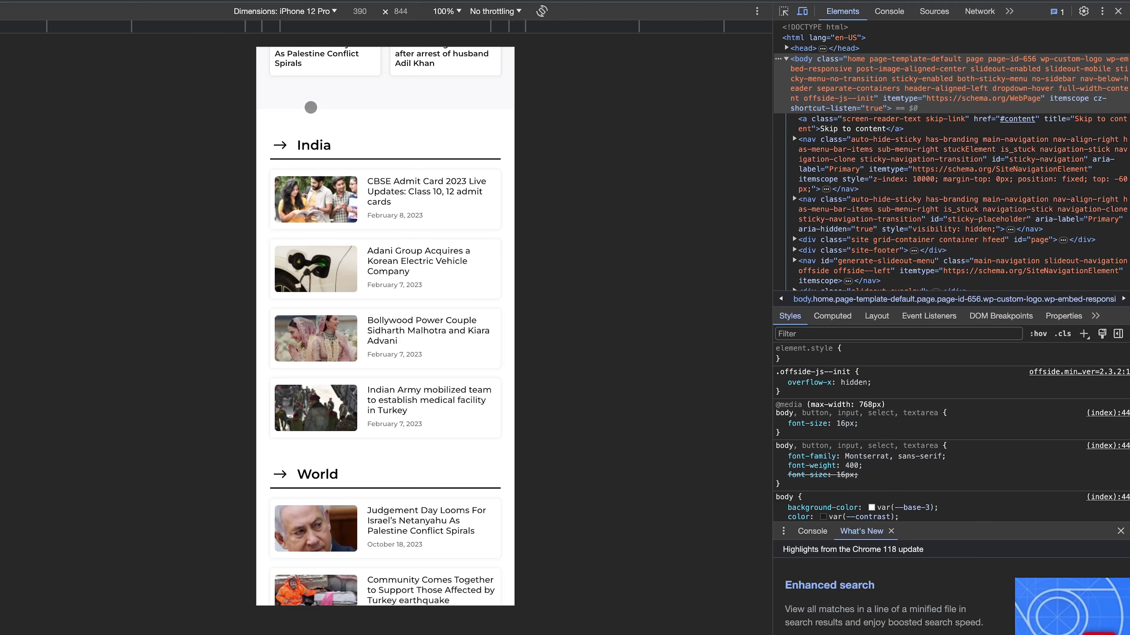
scroll(310, 106, "down", 13)
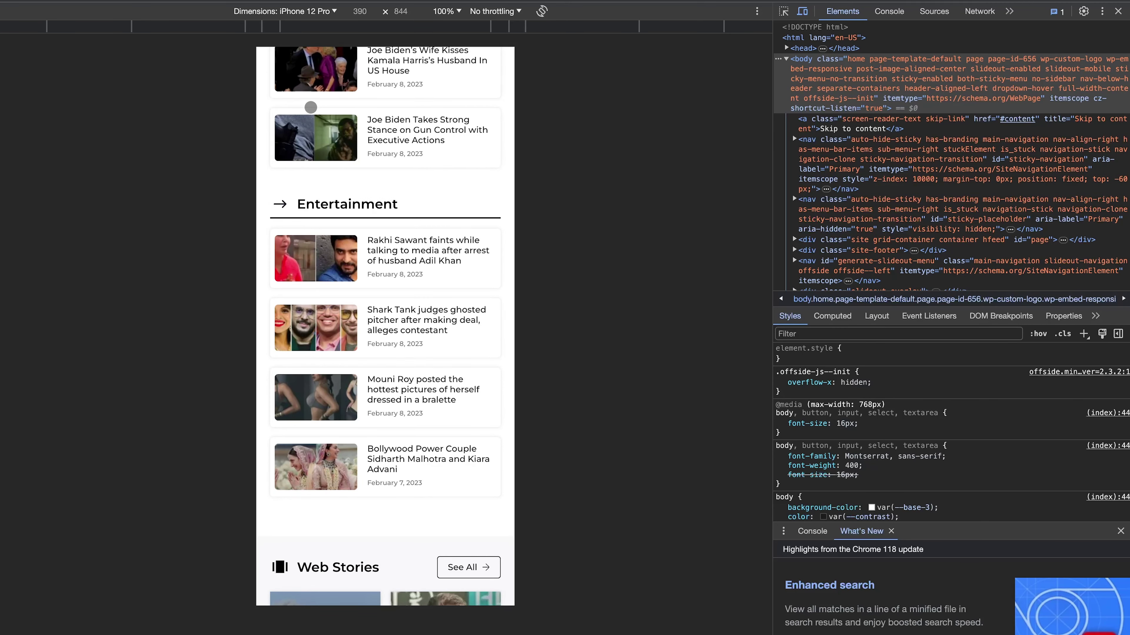
scroll(311, 107, "up", 6)
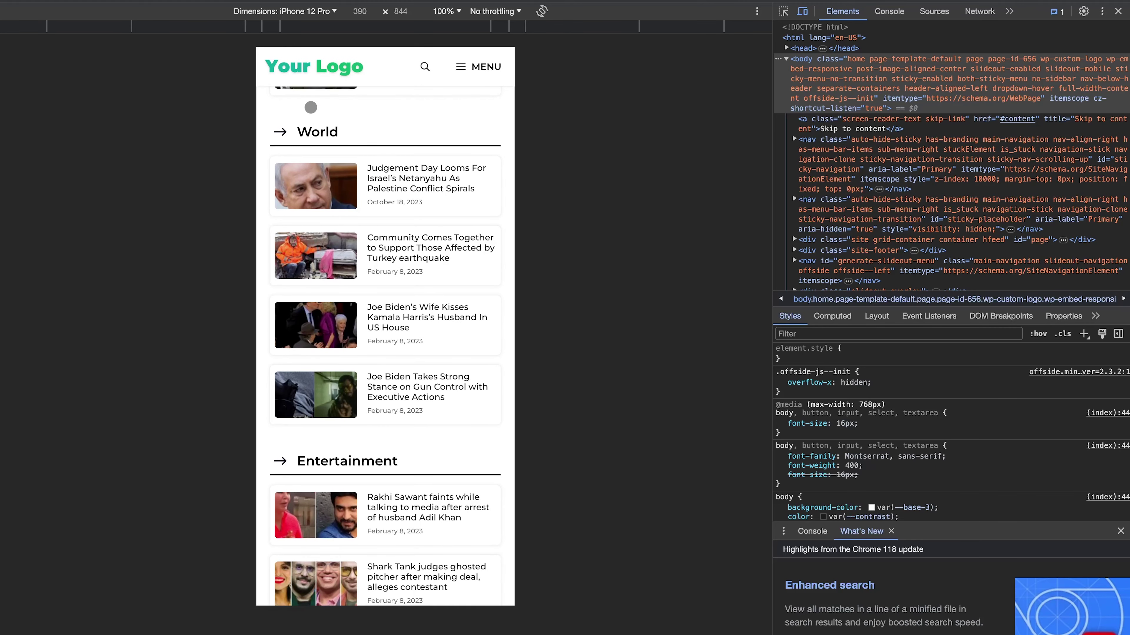
scroll(311, 106, "up", 15)
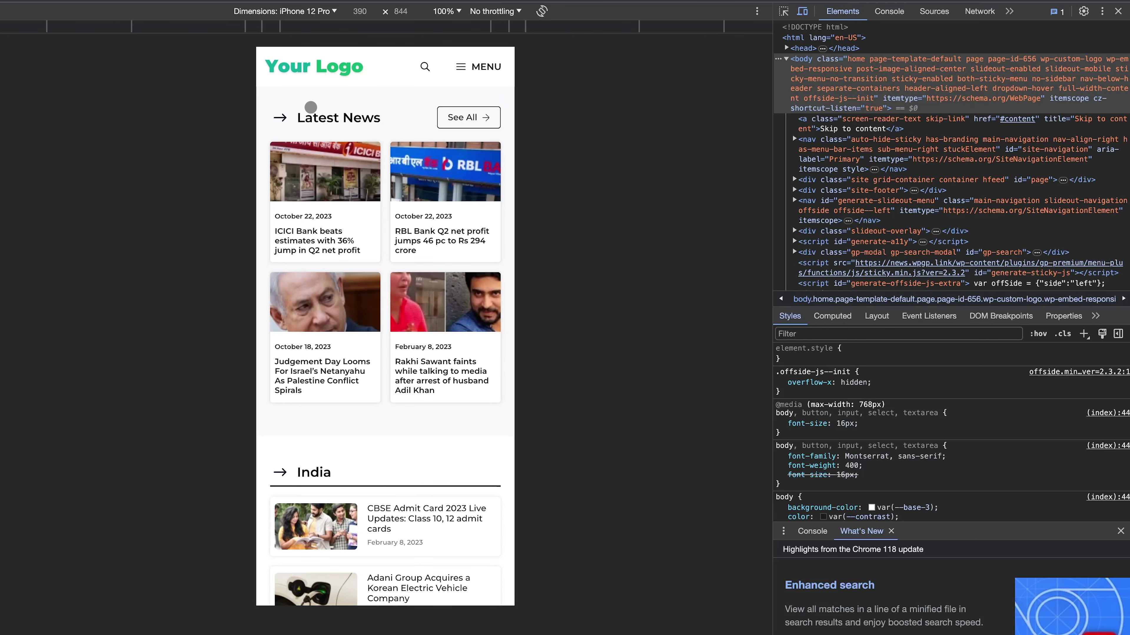
scroll(310, 107, "down", 1)
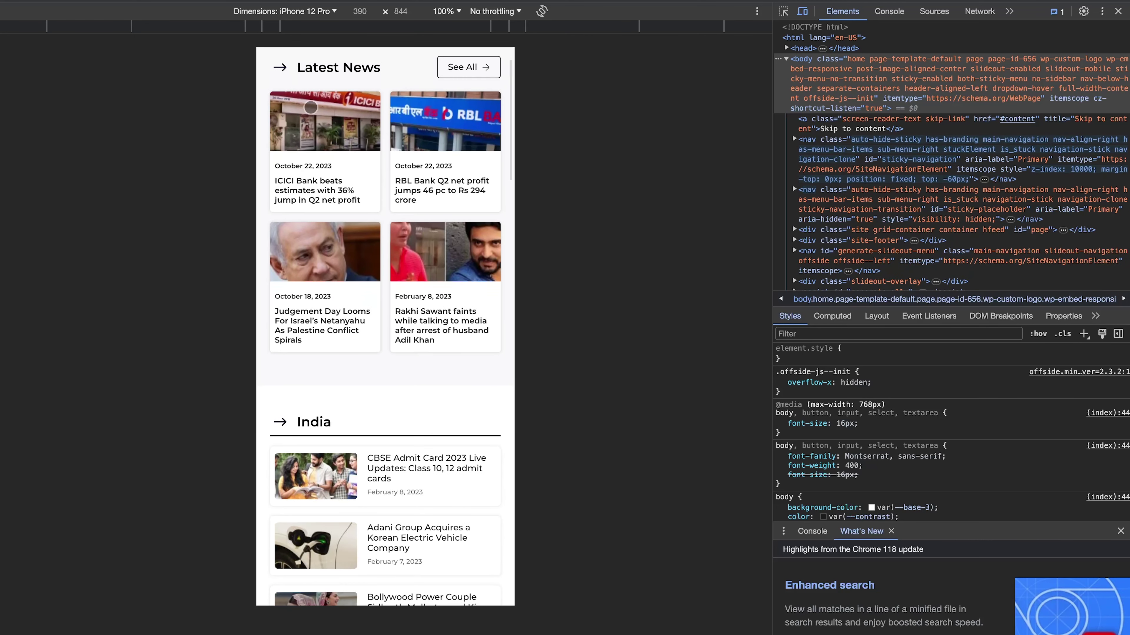
scroll(310, 107, "down", 6)
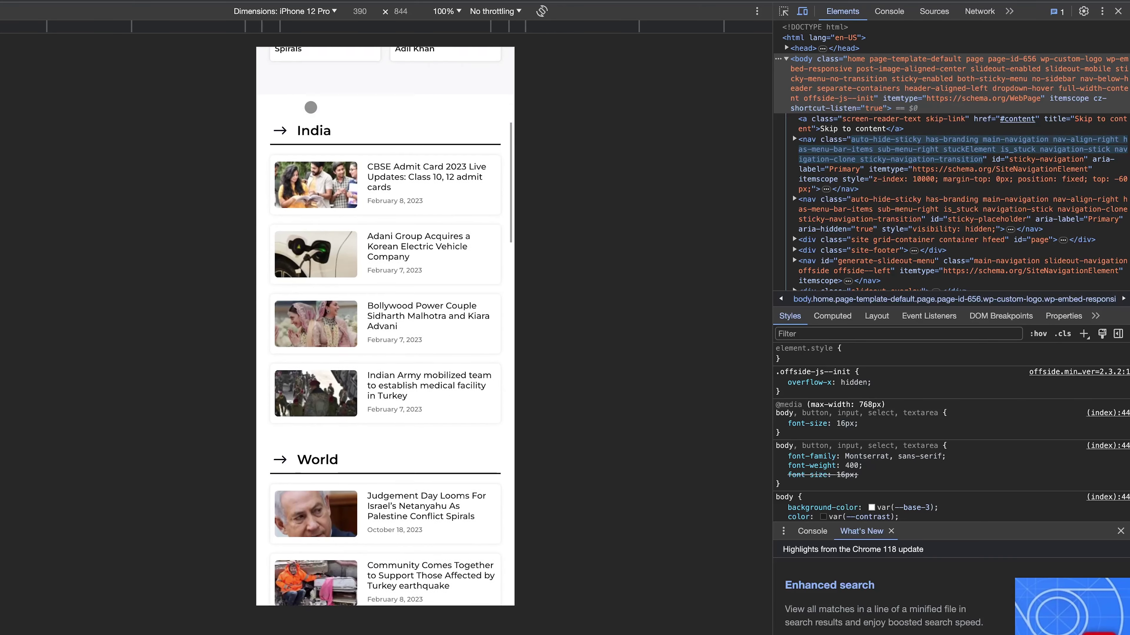
scroll(311, 106, "up", 7)
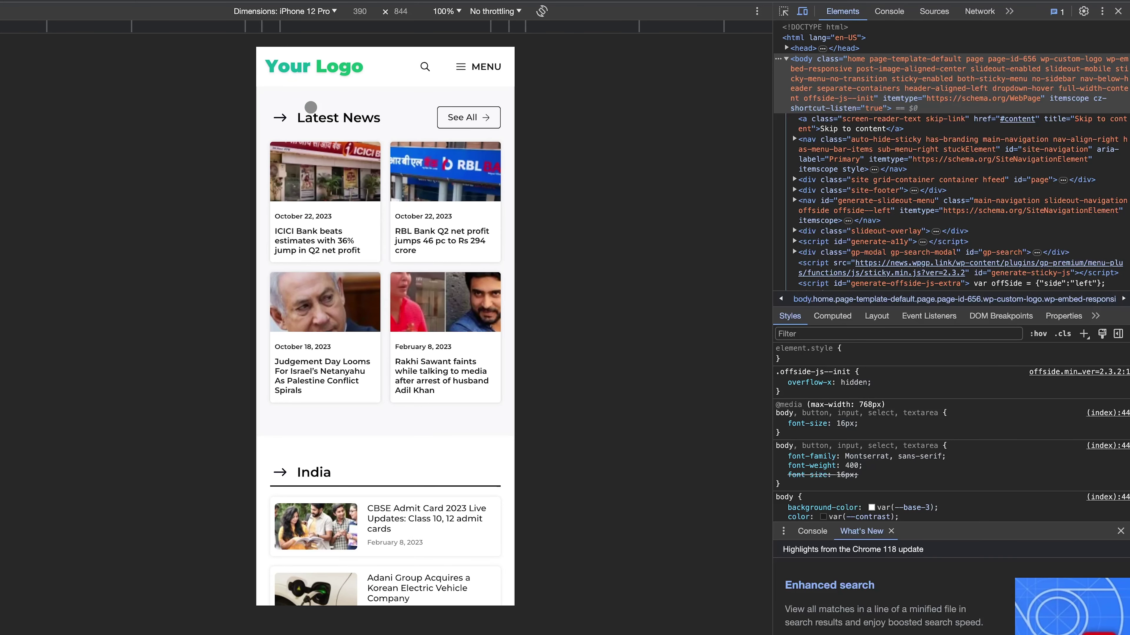
scroll(310, 107, "down", 10)
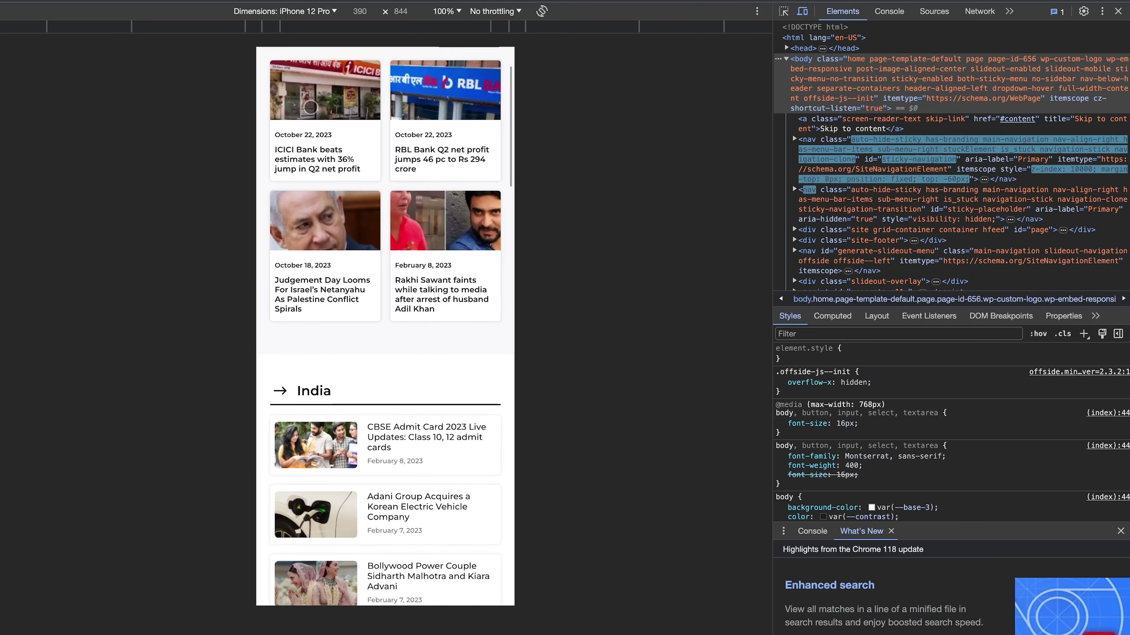
scroll(311, 107, "down", 8)
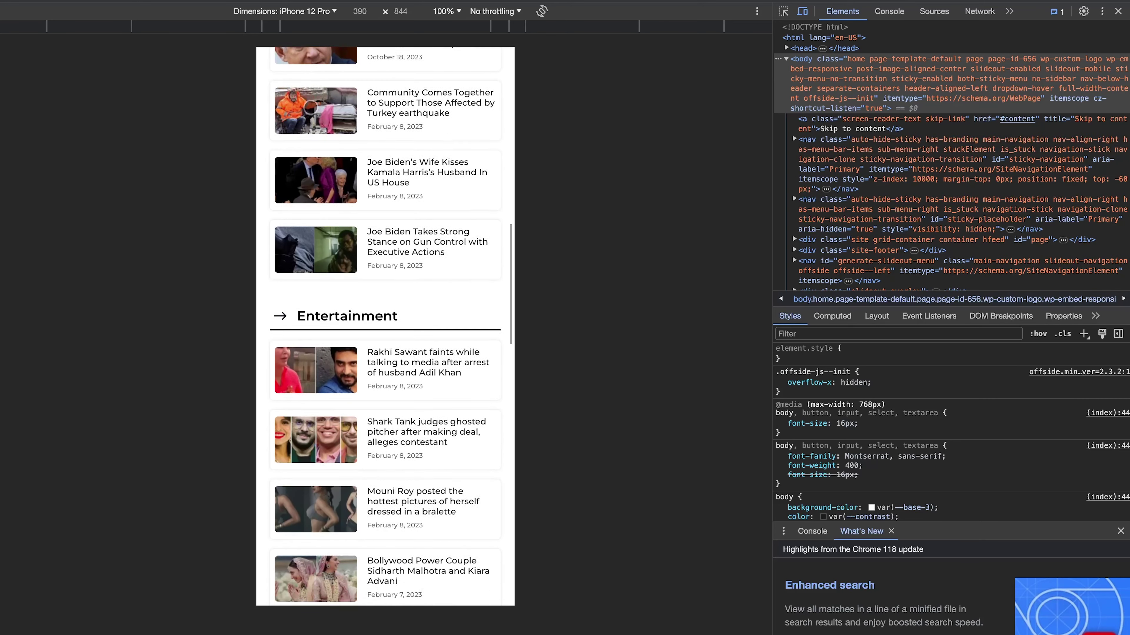
scroll(310, 106, "down", 6)
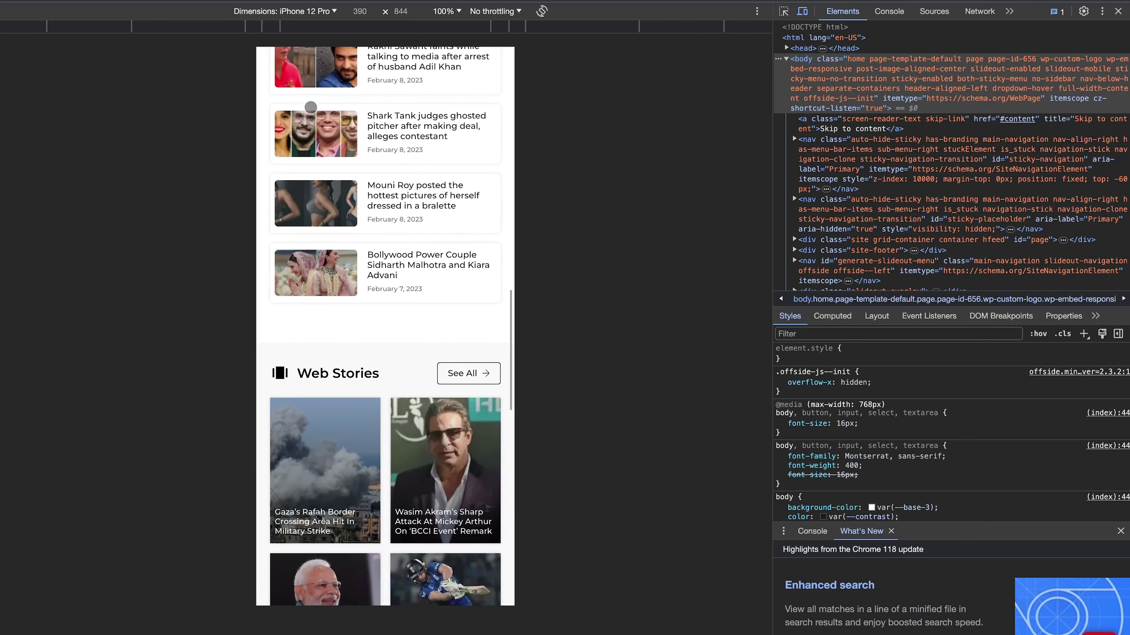
scroll(310, 106, "down", 5)
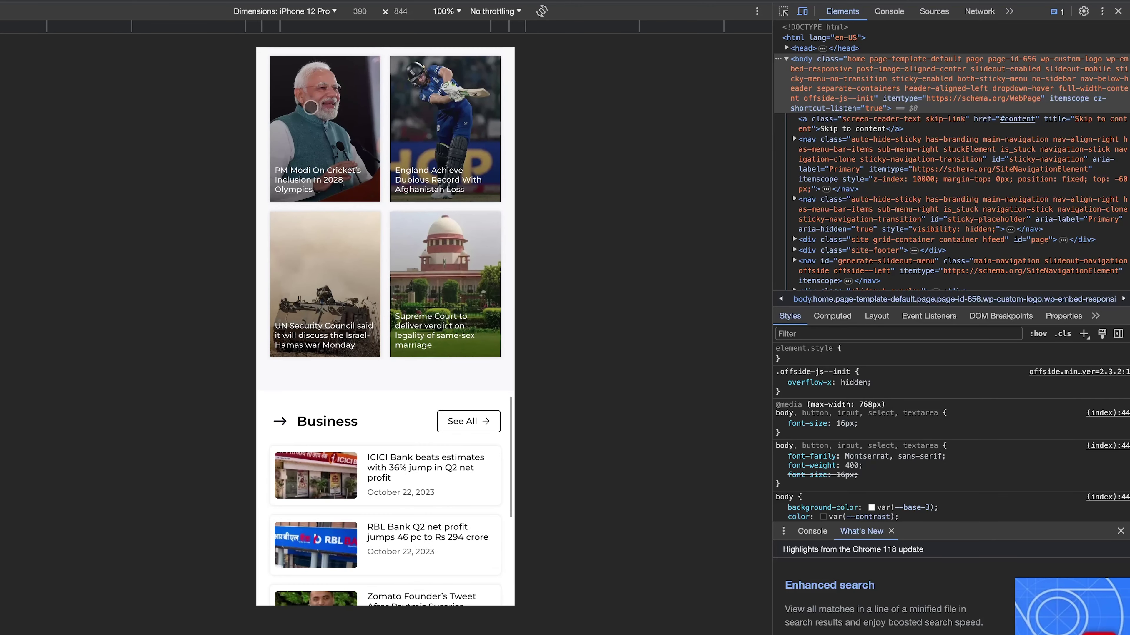
scroll(310, 107, "down", 5)
scroll(310, 107, "down", 3)
scroll(311, 107, "up", 20)
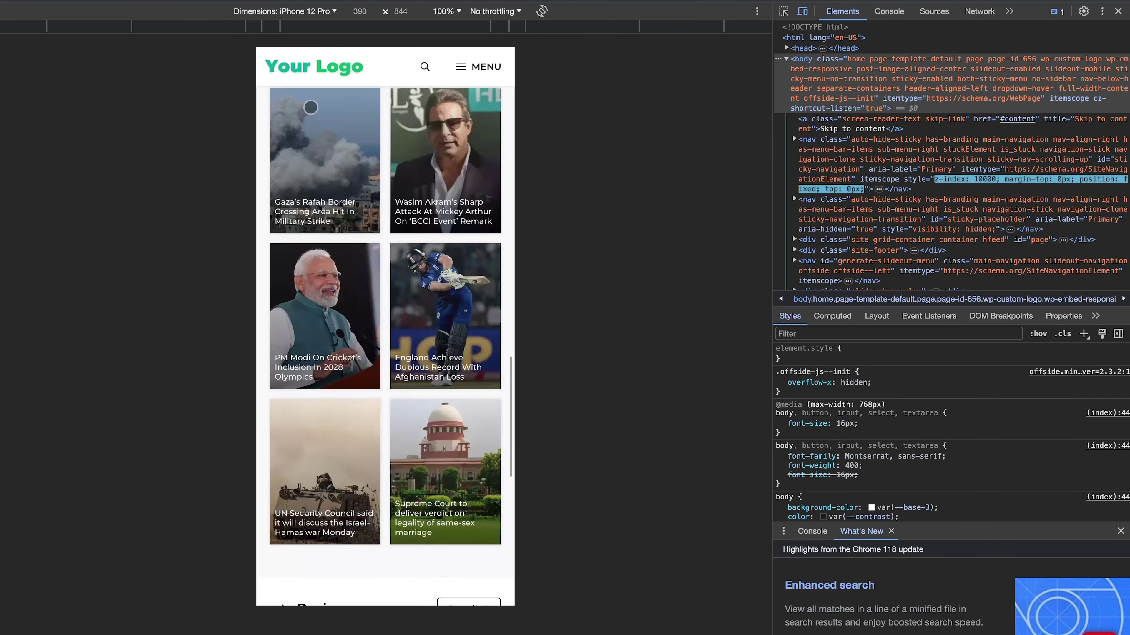
scroll(440, 49, "down", 7)
left_click(449, 66)
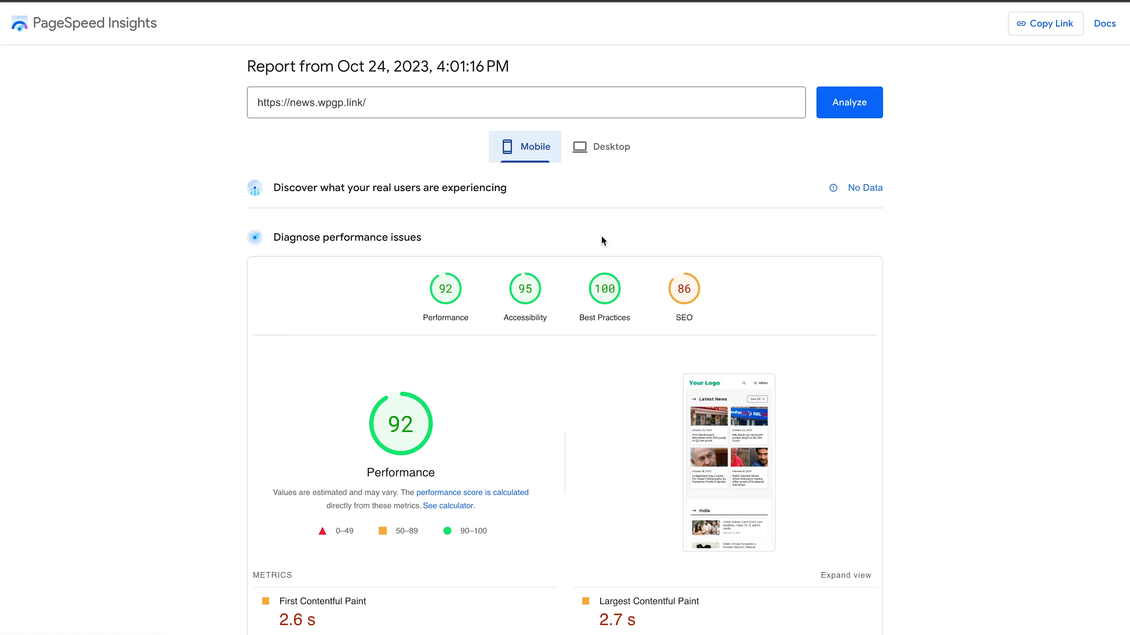
left_click(613, 153)
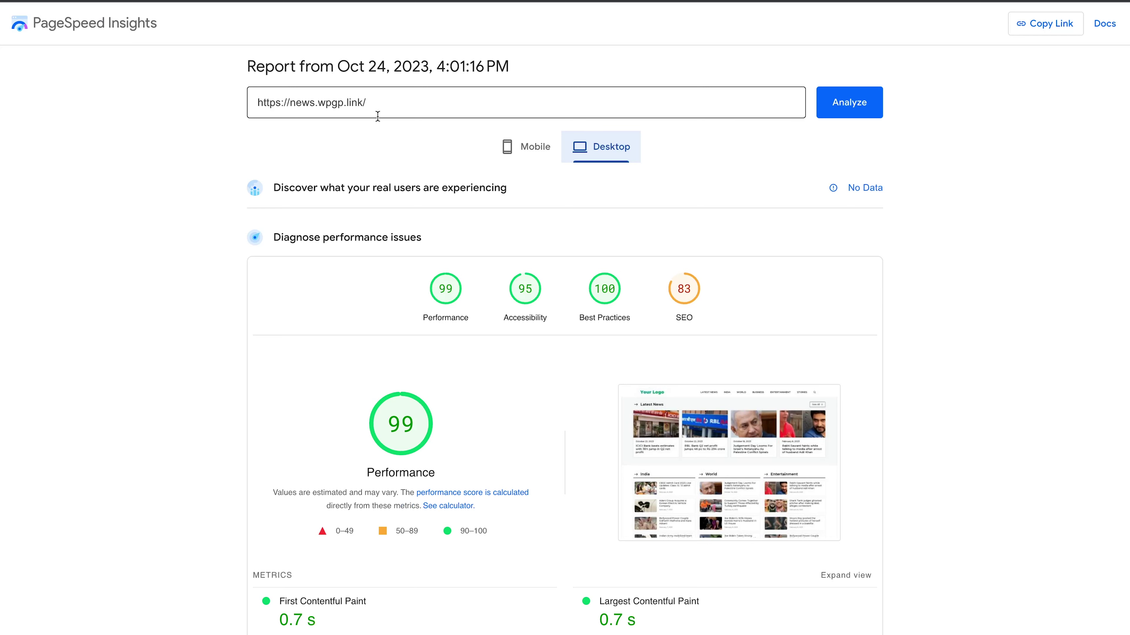
left_click(530, 147)
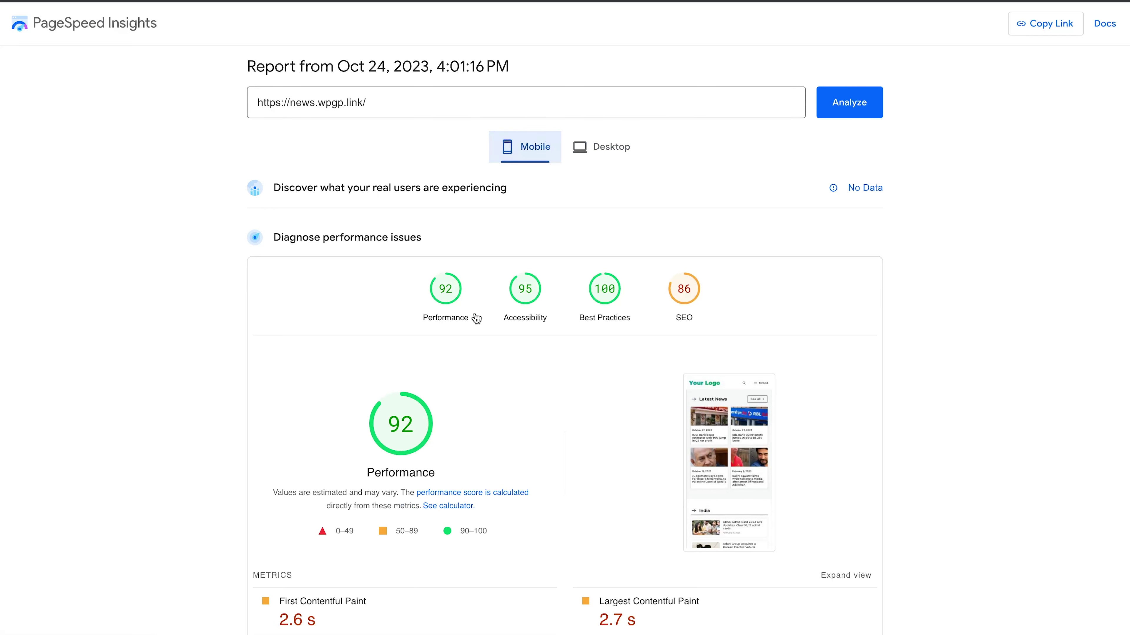
scroll(476, 317, "down", 10)
mouse_move(78, 2)
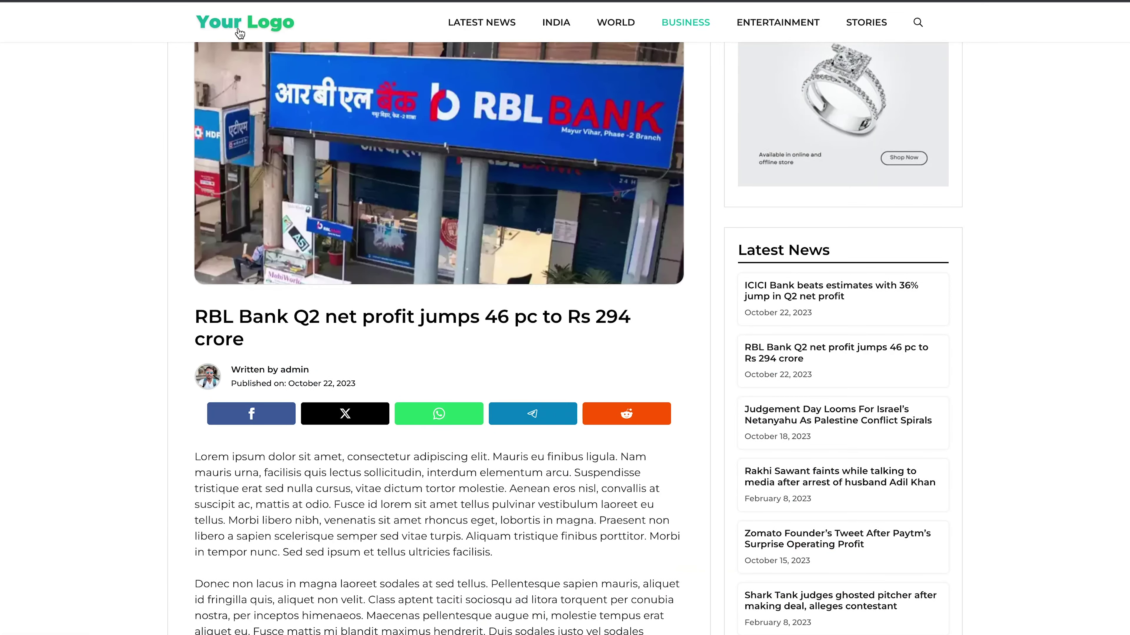
Return from the RBL Bank article to the demo news site's homepage and view its Latest News section.
left_click(239, 34)
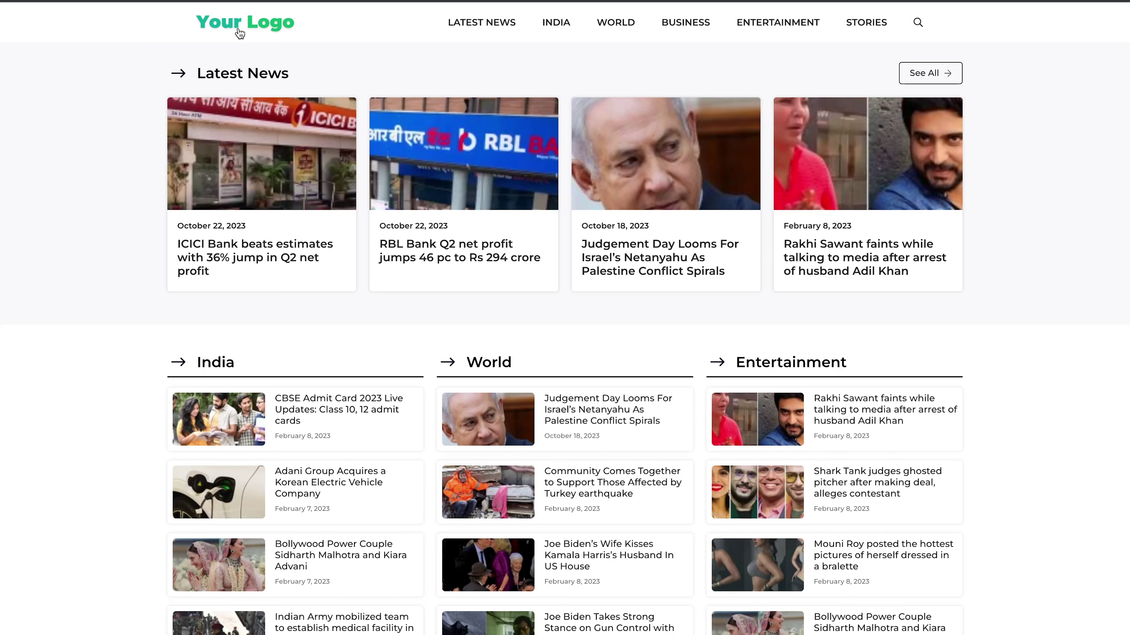
scroll(240, 33, "down", 1)
scroll(240, 34, "up", 1)
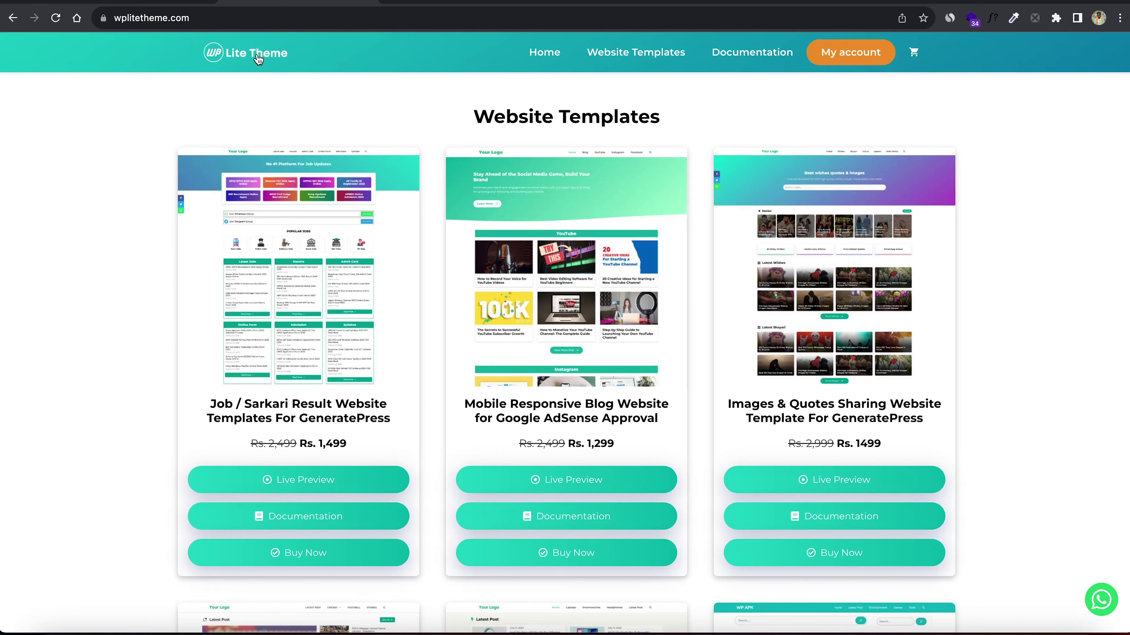
Find the Mobile Responsive News Website template on wplitetheme.com and buy it, proceeding to checkout.
scroll(257, 59, "down", 20)
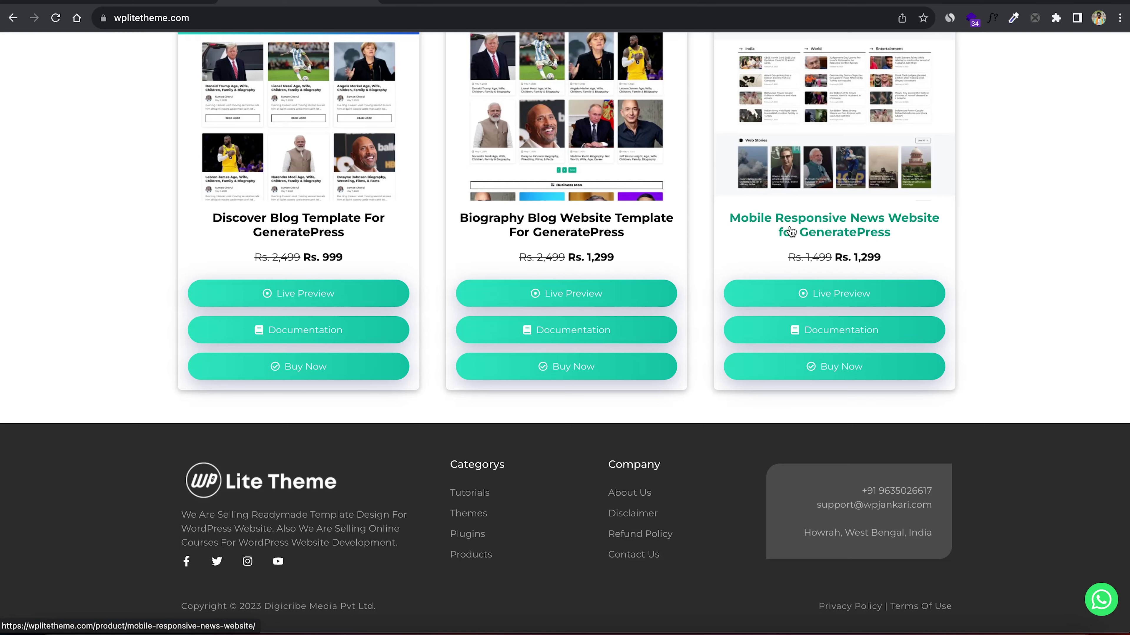
left_click(827, 371)
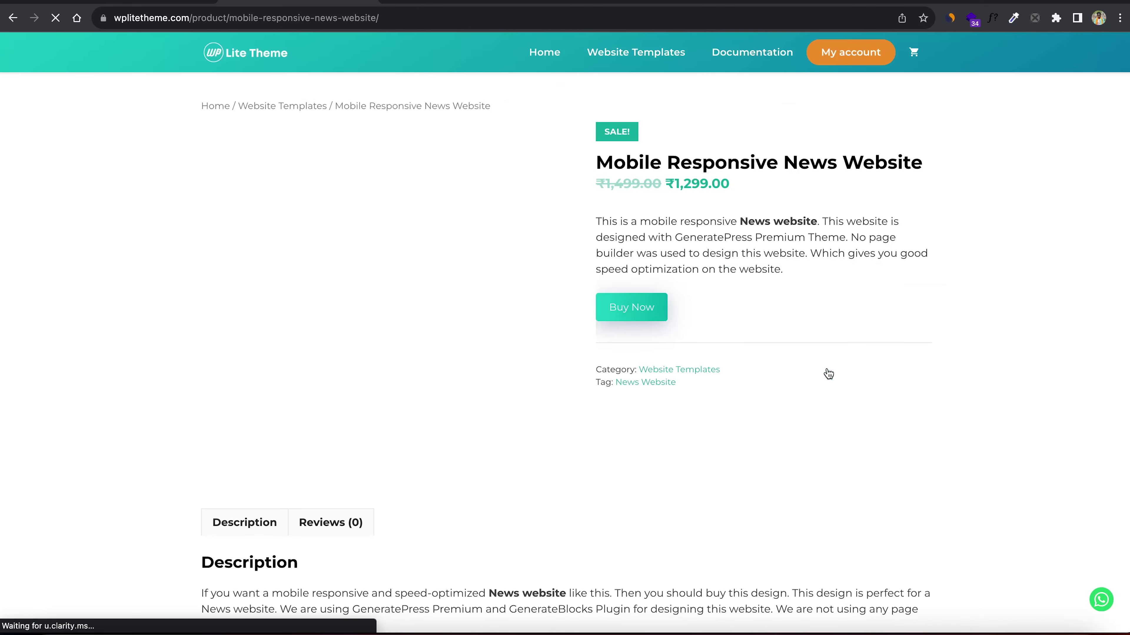
left_click(639, 317)
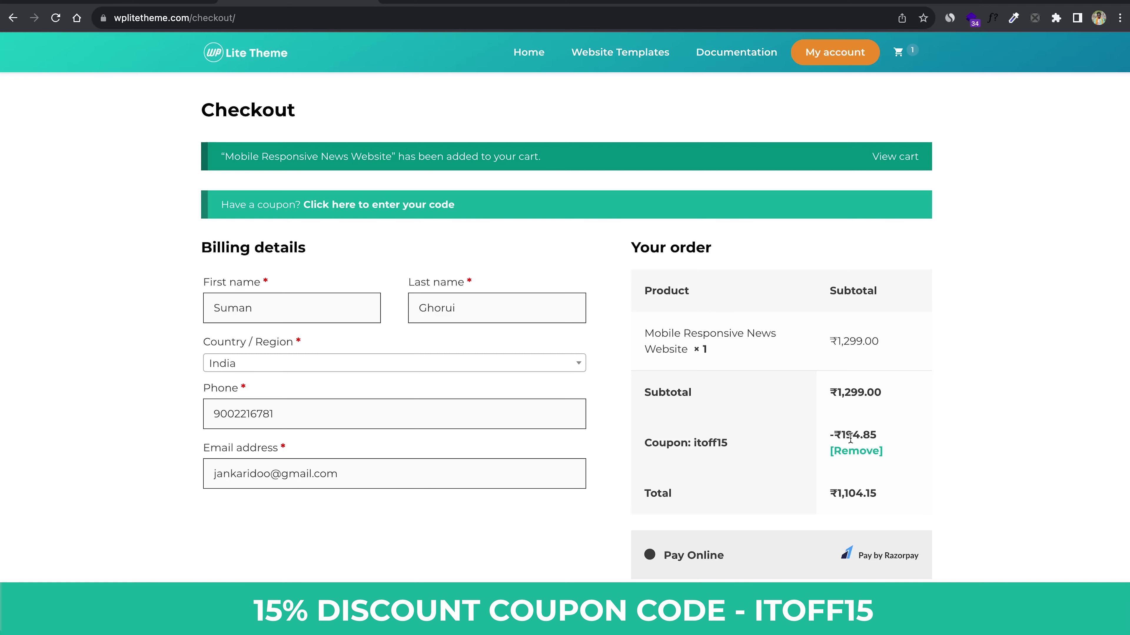
Review the checkout's billing details, order summary, coupon discount and payment options.
scroll(770, 451, "down", 5)
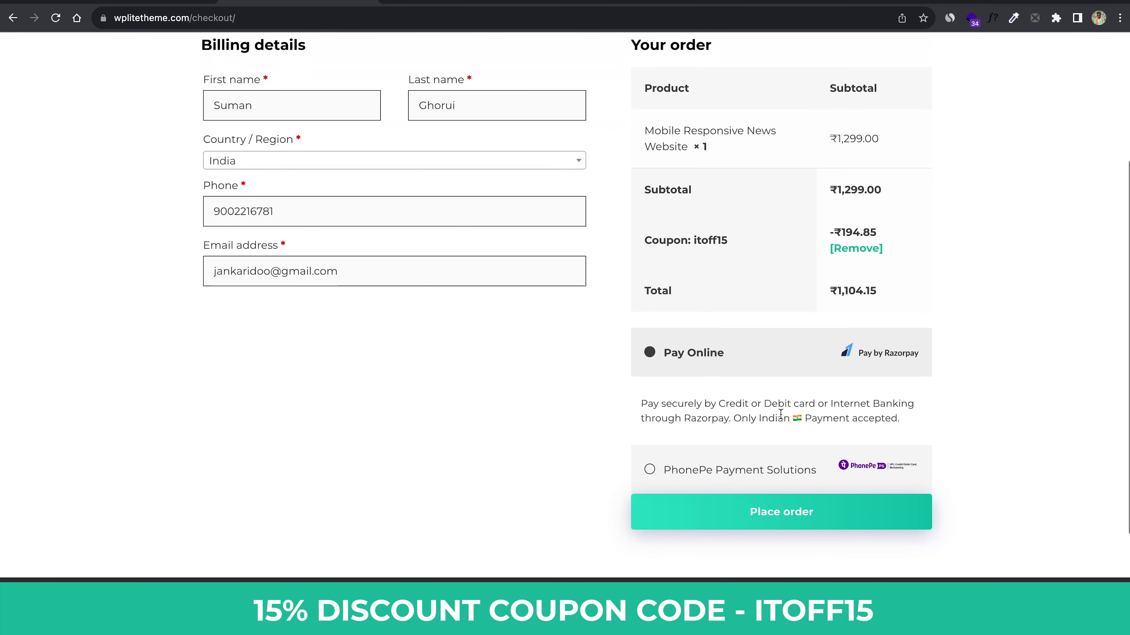
scroll(787, 361, "up", 1)
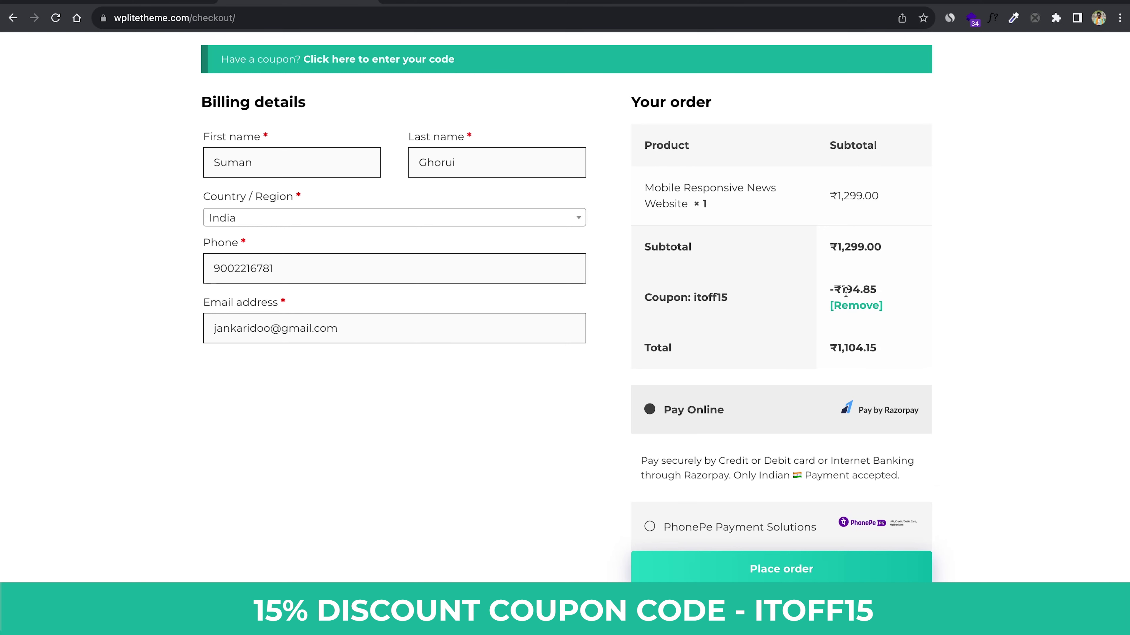
scroll(846, 292, "up", 3)
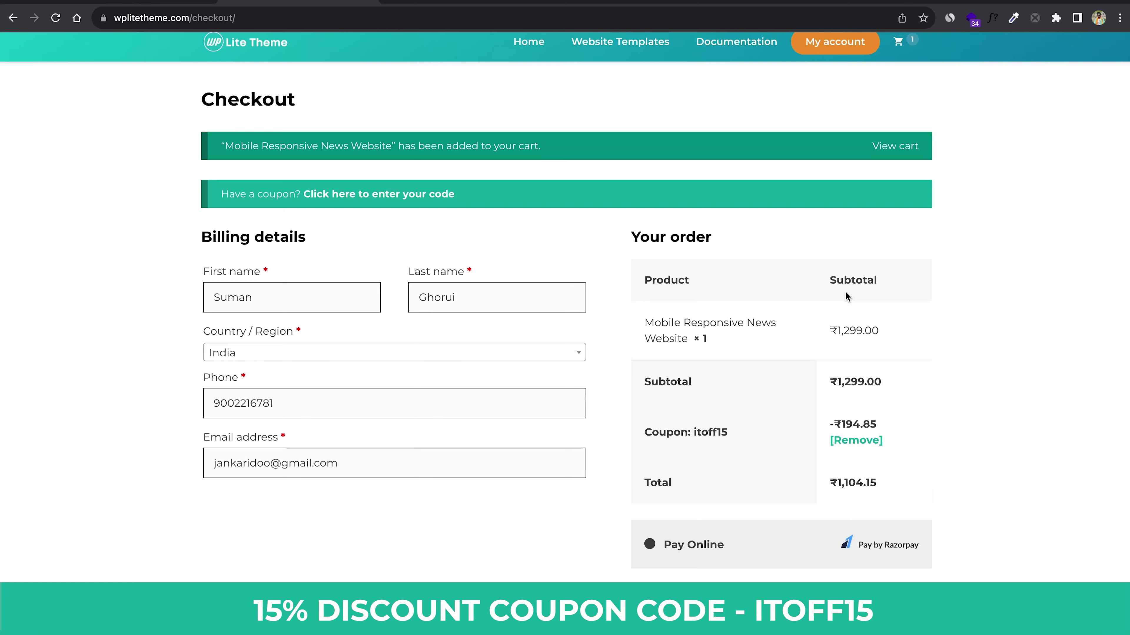
scroll(845, 292, "up", 1)
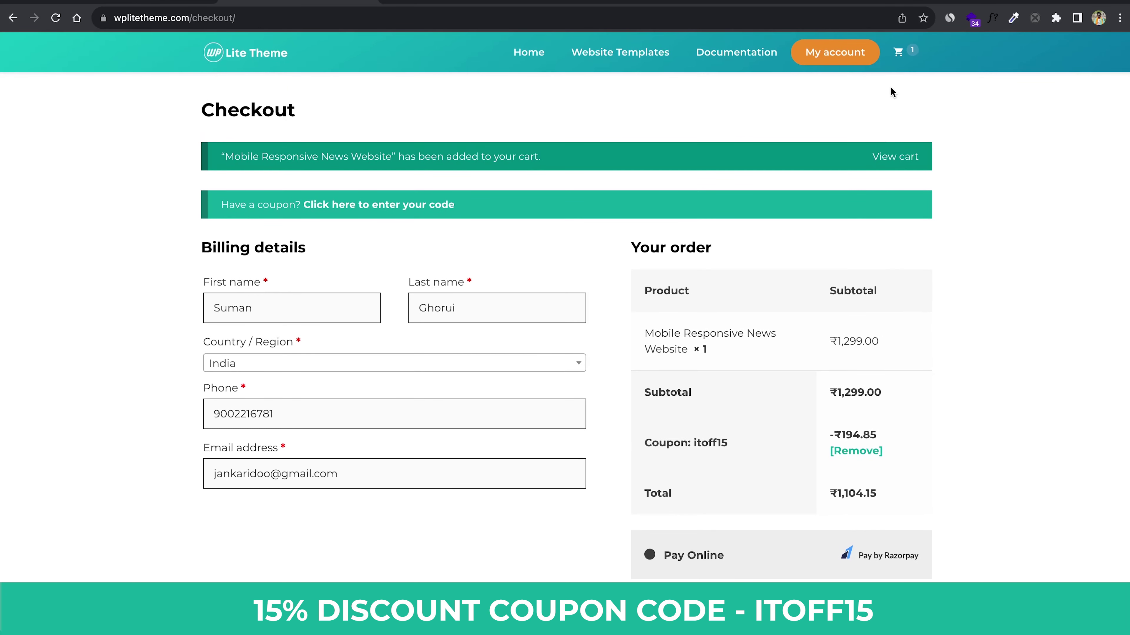
Open the downloads list in the customer account.
left_click(829, 57)
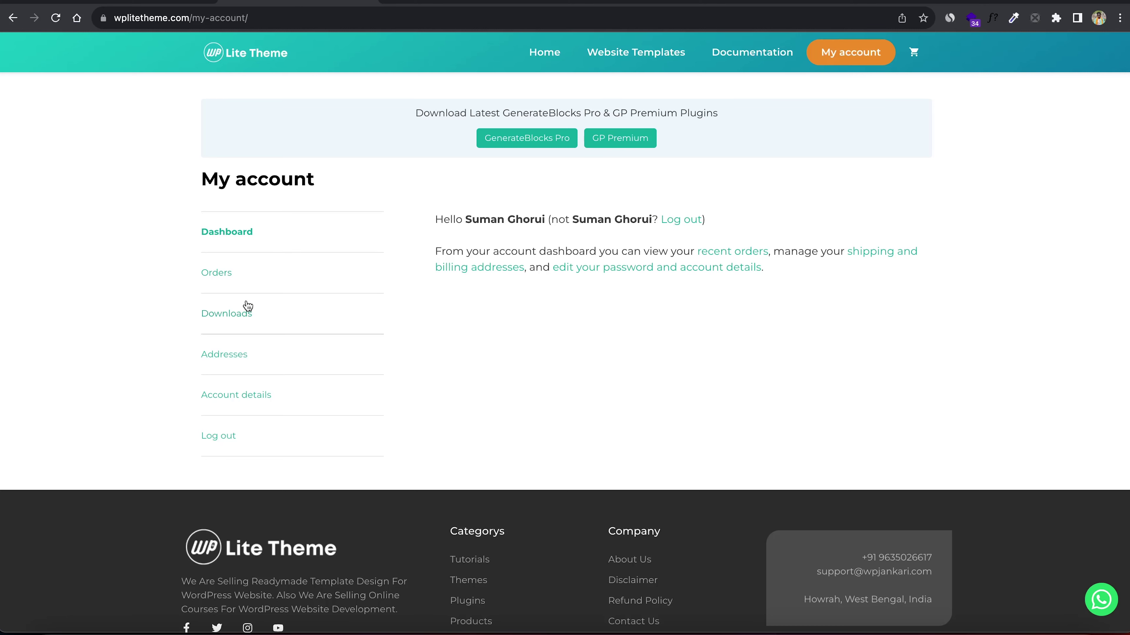
left_click(241, 313)
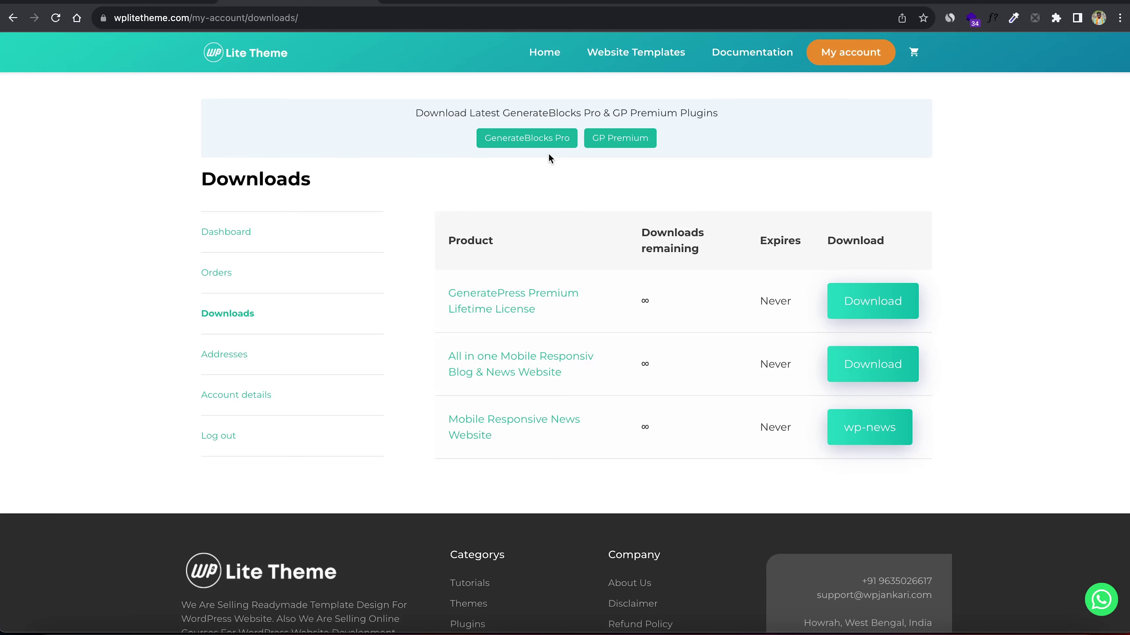
Switch to the wpjankari.in WordPress site and open the installed themes page in its admin dashboard.
left_click(138, 2)
mouse_move(53, 48)
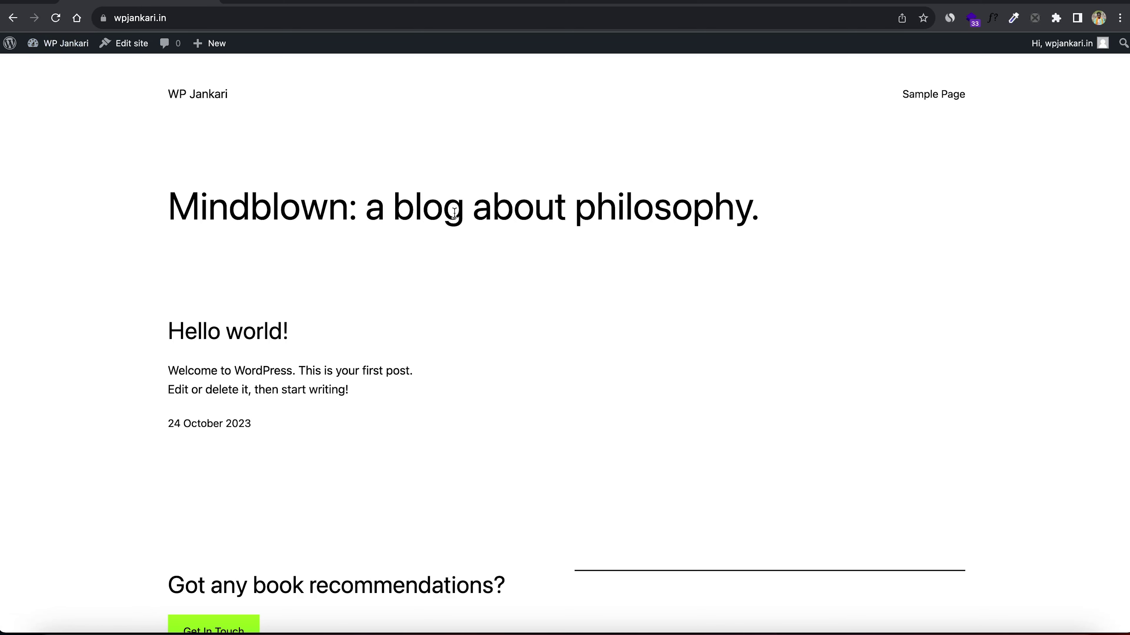
left_click(56, 48)
mouse_move(80, 270)
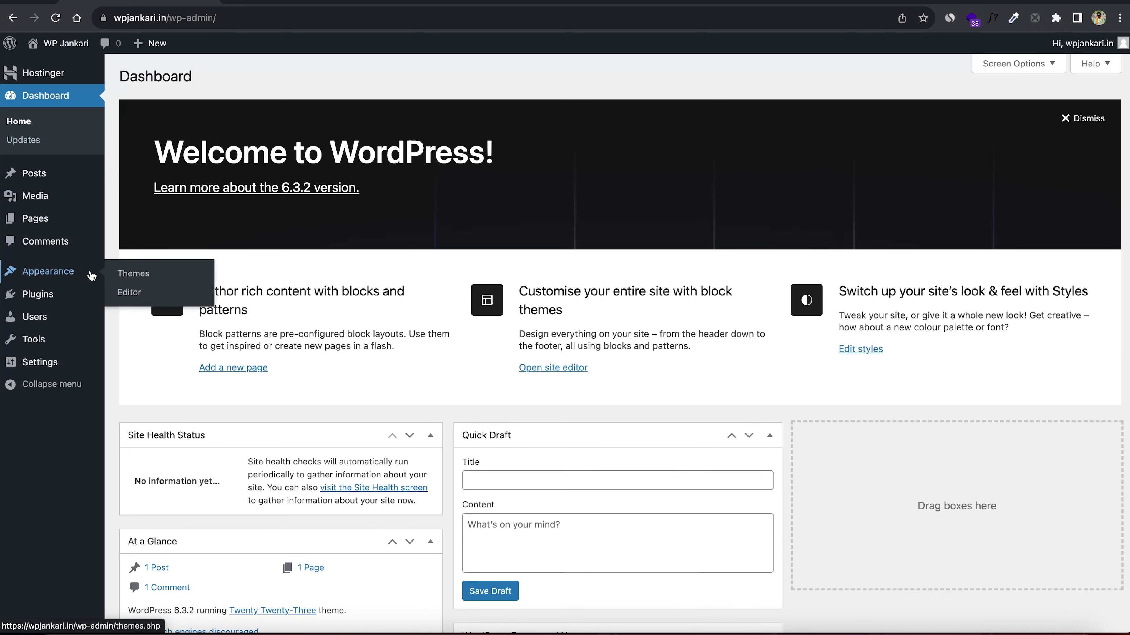
left_click(133, 270)
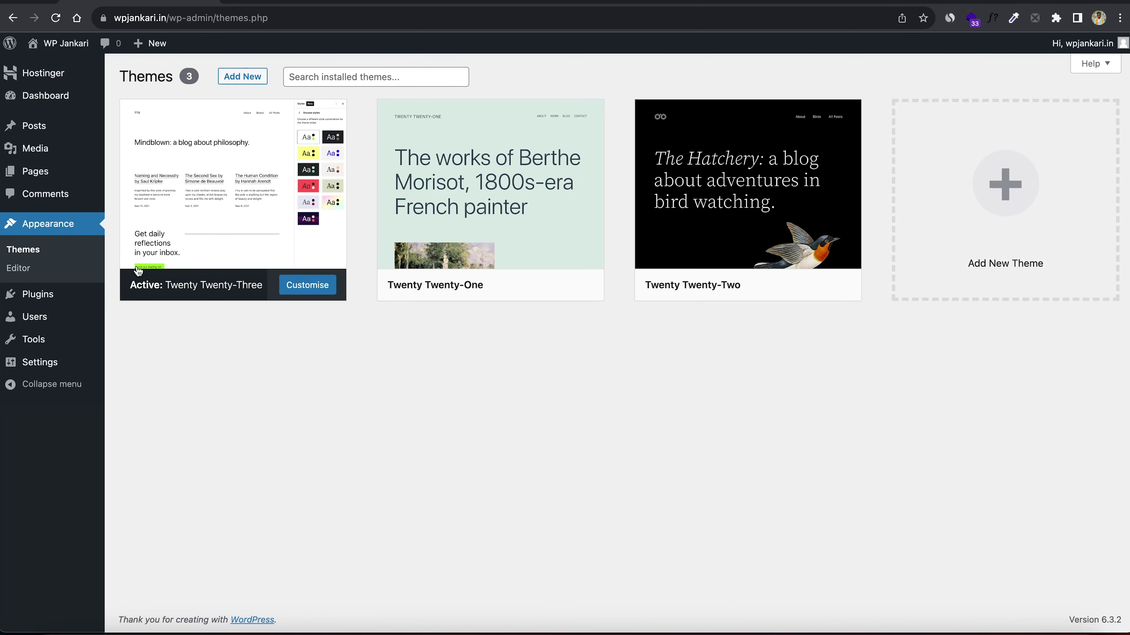
Search the WordPress theme directory for GeneratePress, then install and activate that theme.
left_click(984, 116)
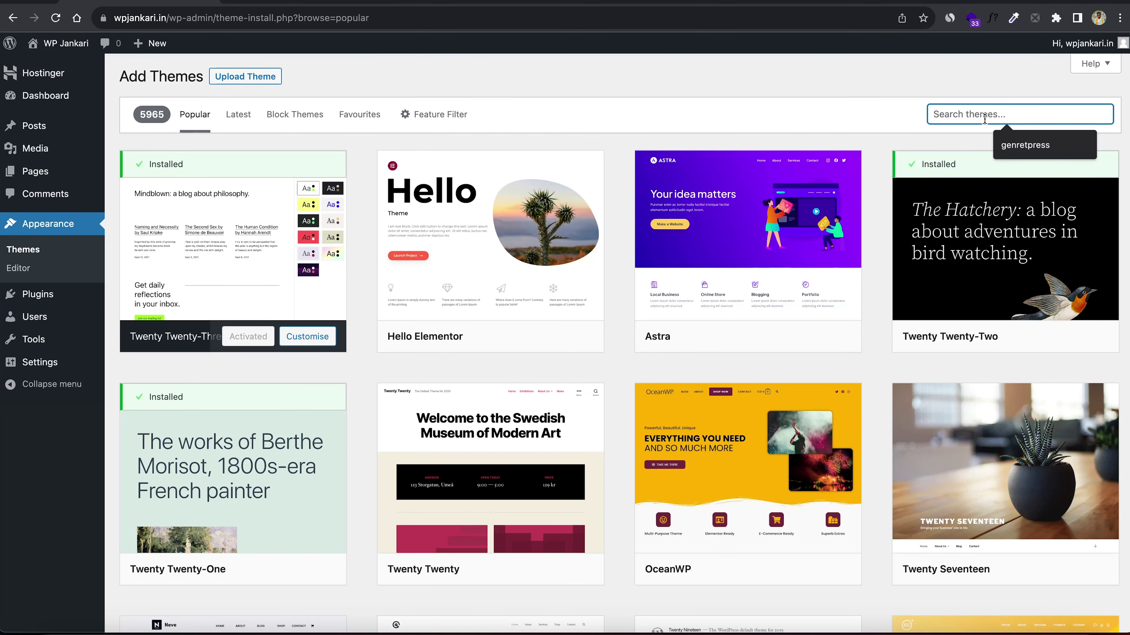
type("GeneratePress")
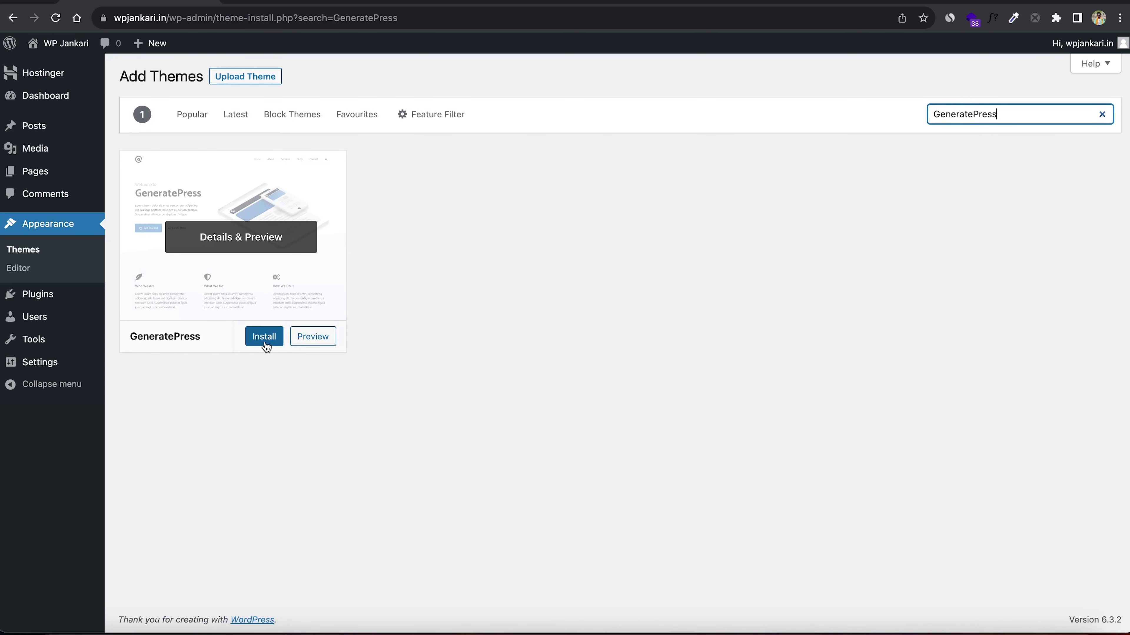
left_click(266, 343)
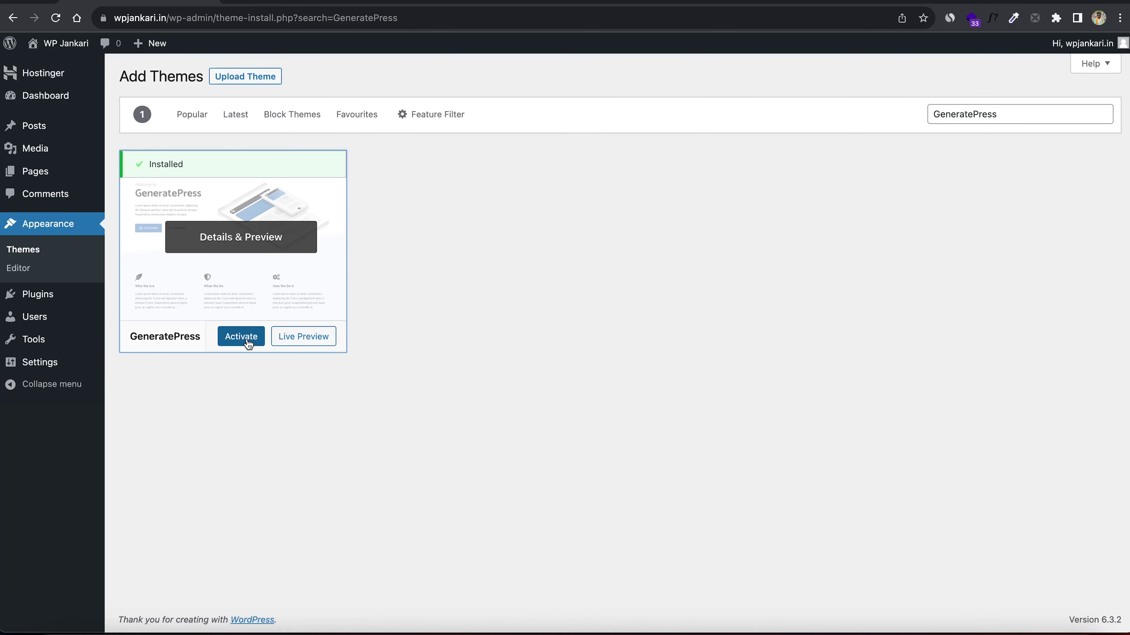
left_click(247, 342)
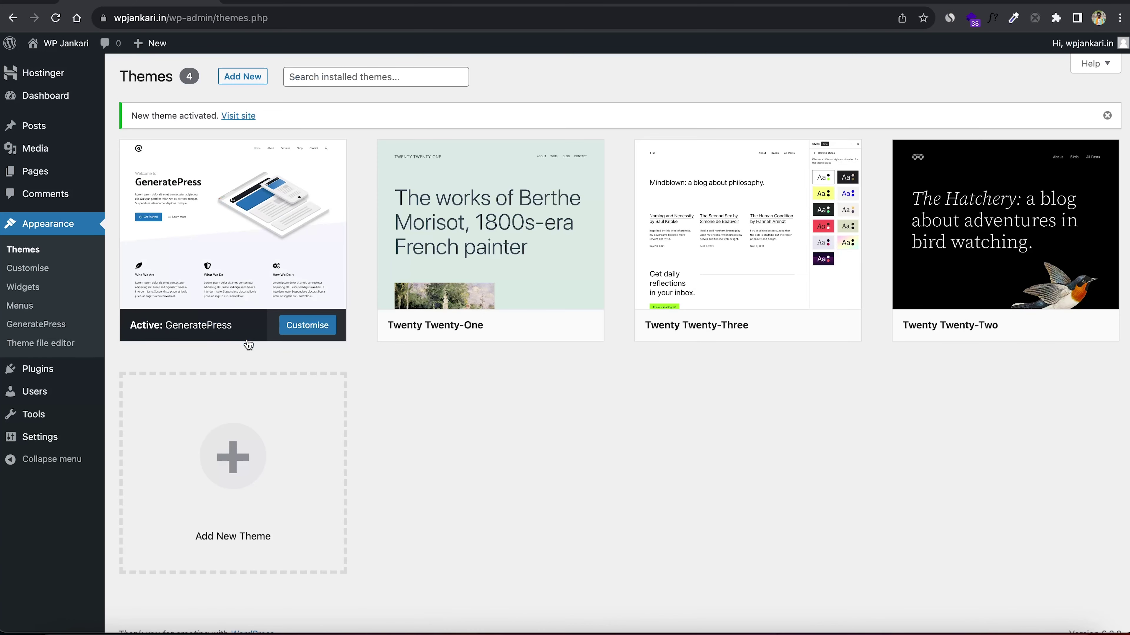
Search the plugin directory for Generateblocks, then install and activate the GenerateBlocks plugin.
mouse_move(39, 371)
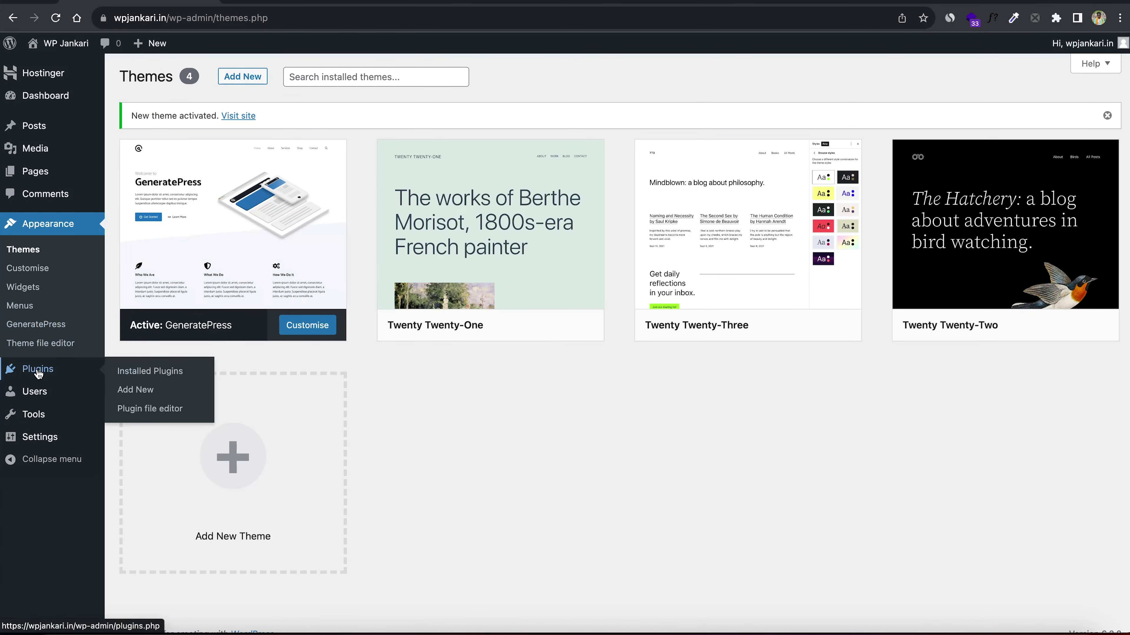
left_click(143, 391)
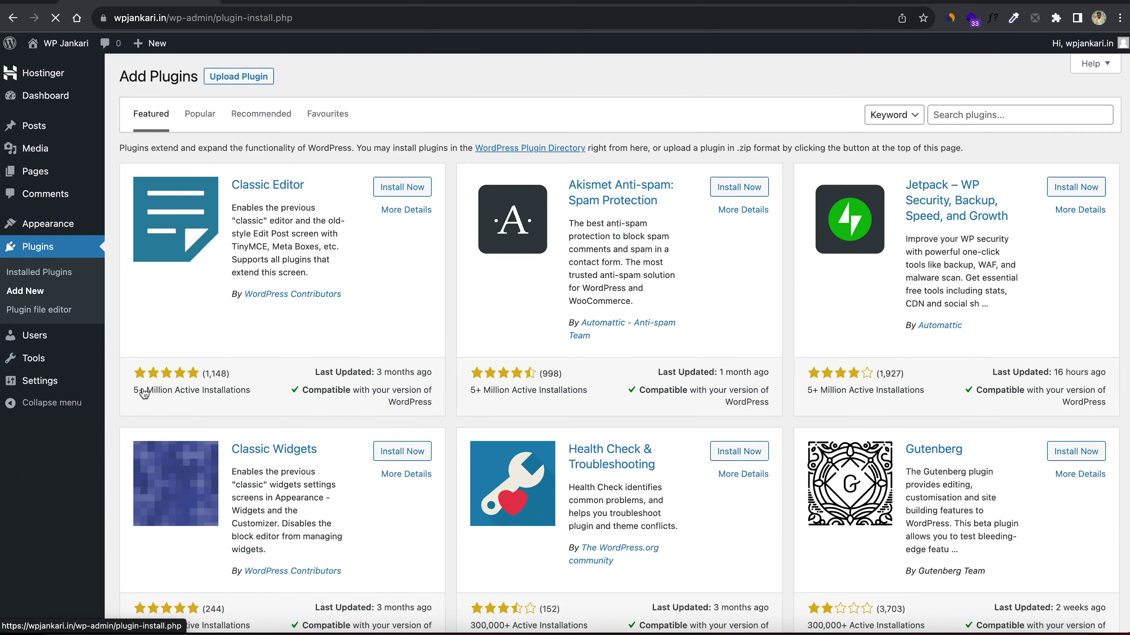
left_click(962, 115)
type("Generateblocks")
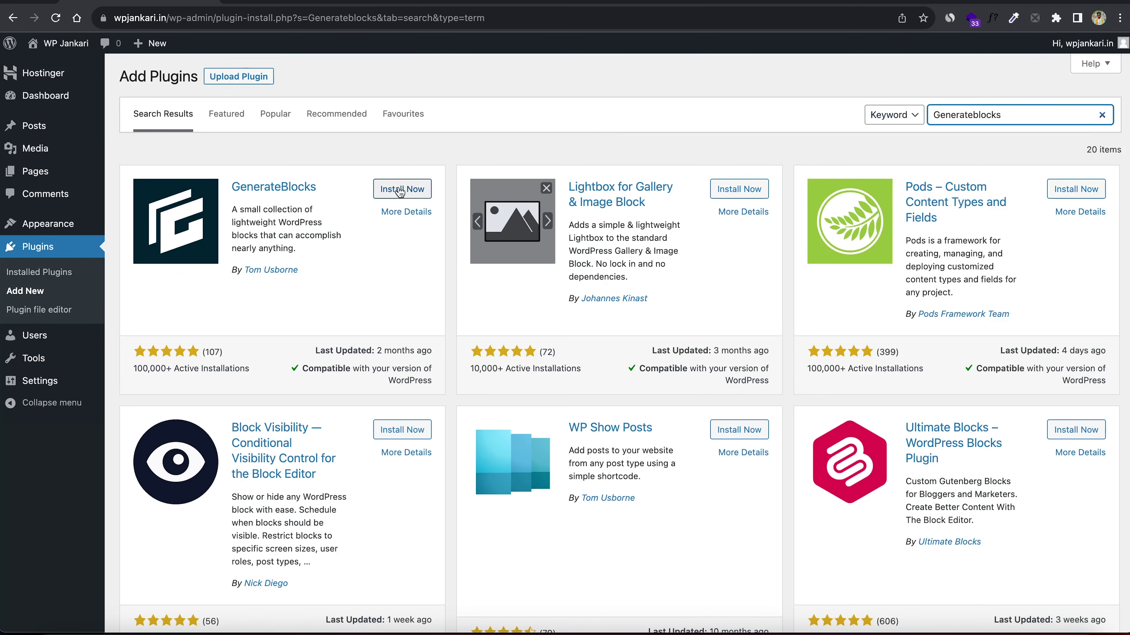
left_click(399, 191)
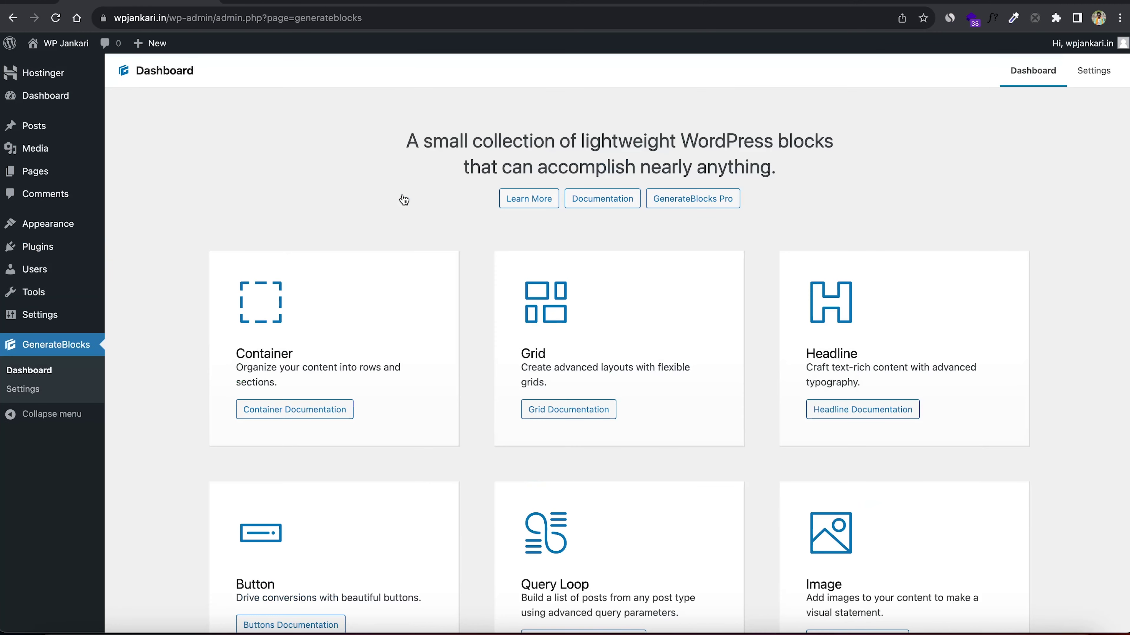
Upload the plugin archive gp-premium-2.3.2.zip from the Downloads folder, then install and activate it.
left_click(129, 251)
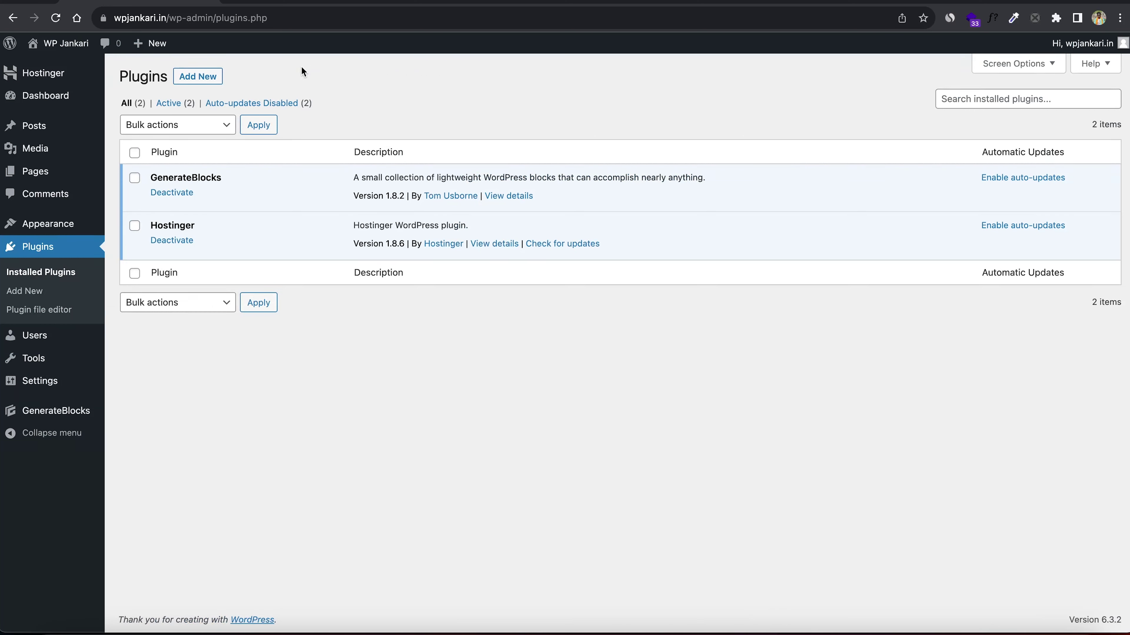
left_click(214, 80)
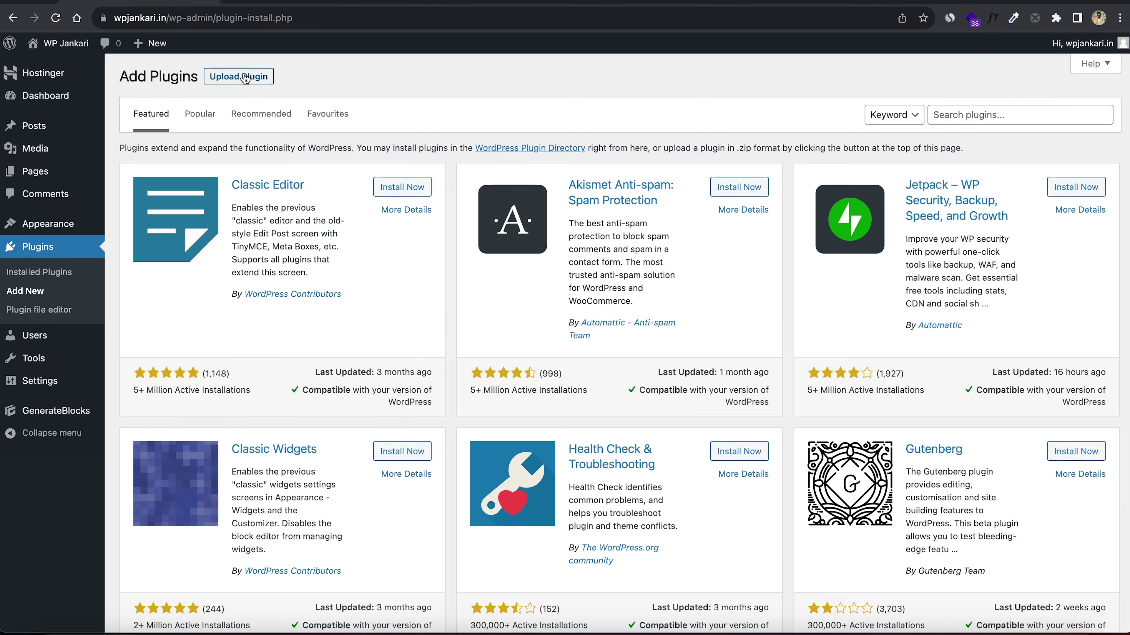
left_click(244, 79)
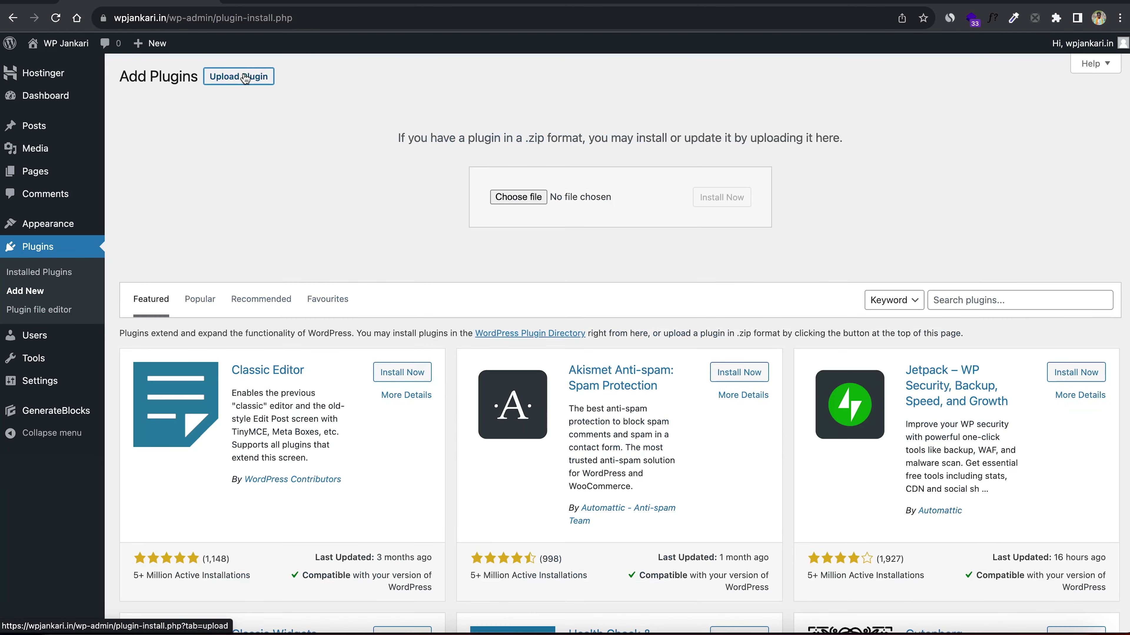
left_click(498, 198)
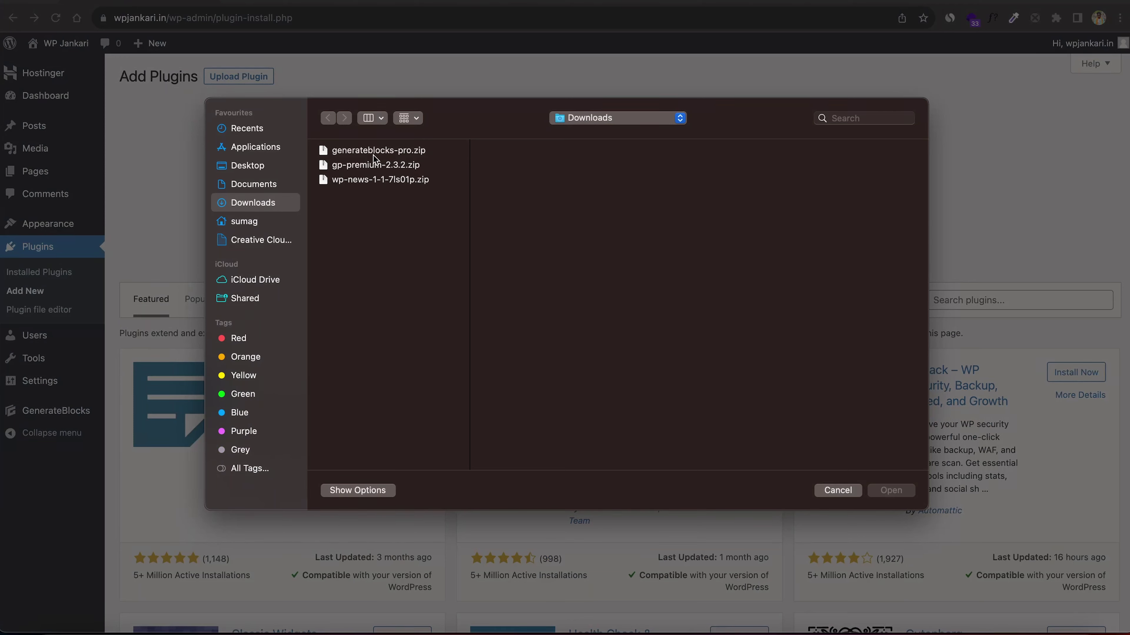
left_click(366, 166)
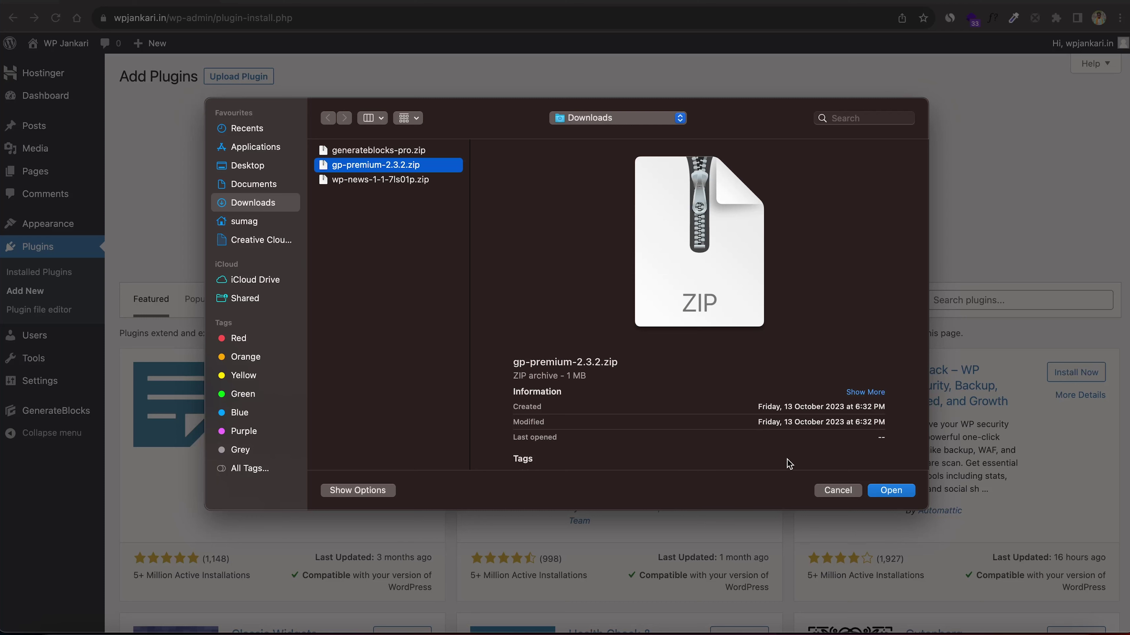
left_click(892, 490)
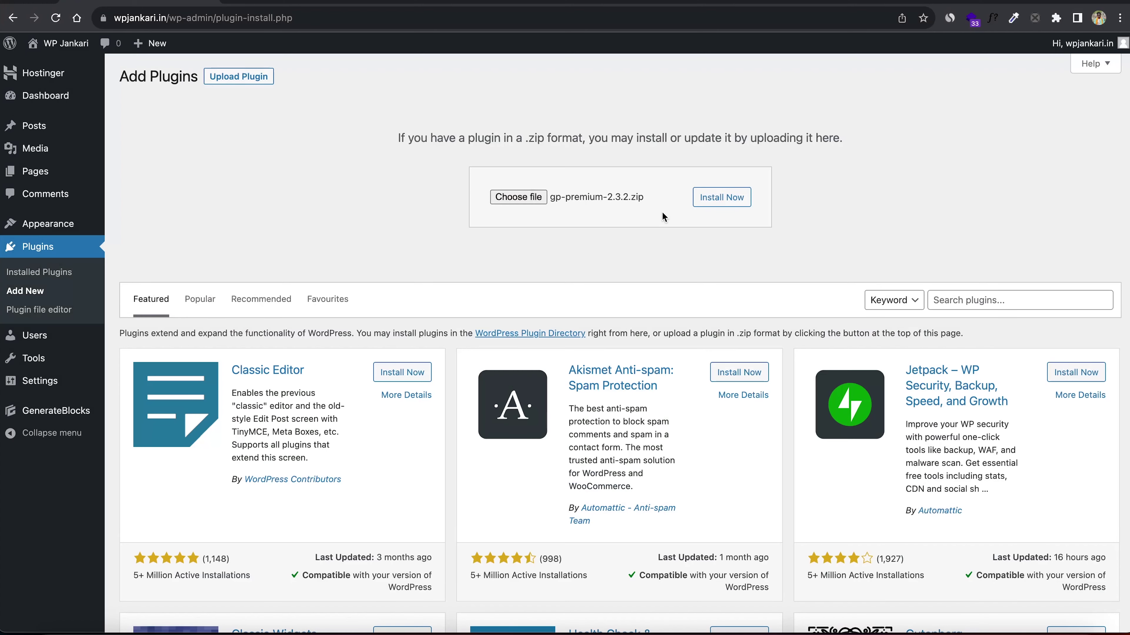
left_click(712, 198)
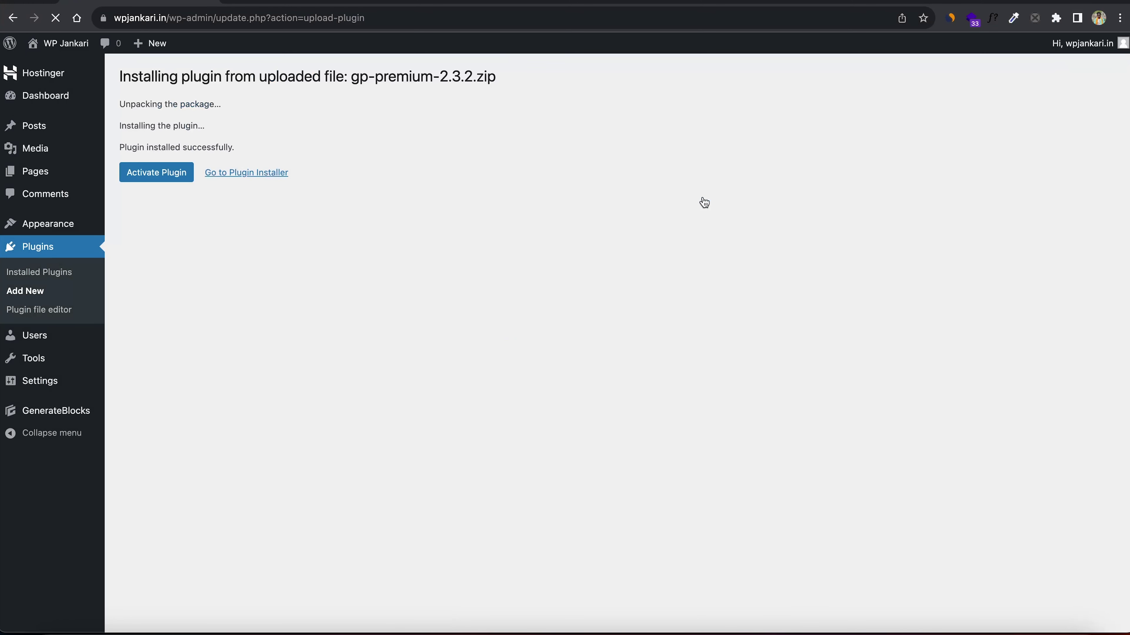
left_click(165, 181)
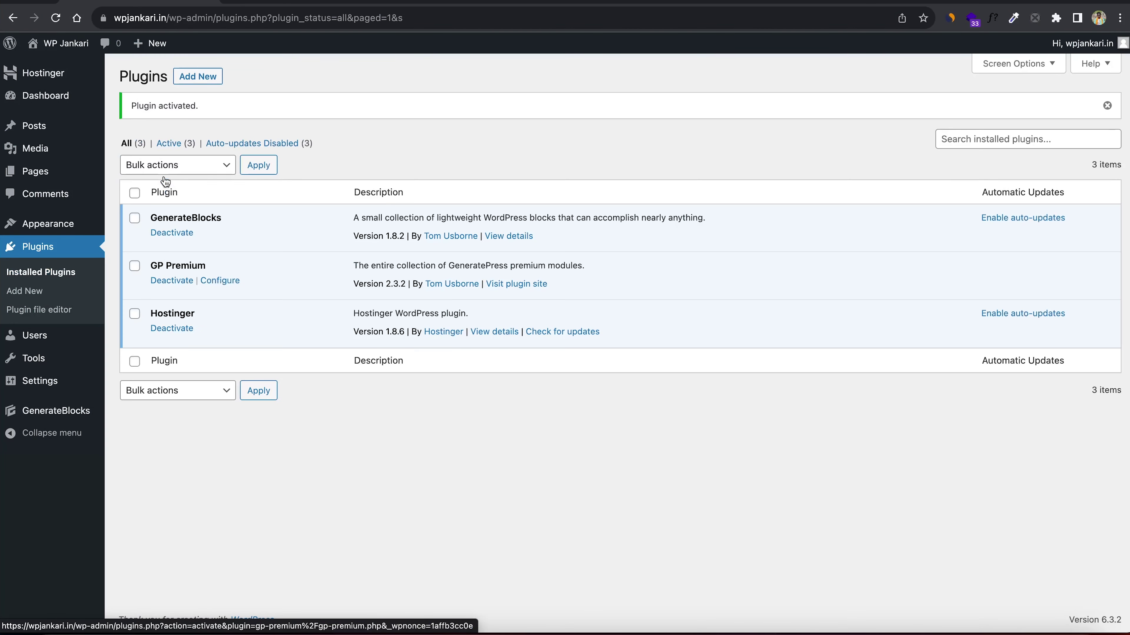
Upload the plugin archive generateblocks-pro.zip from the Downloads folder, then install and activate it.
left_click(191, 84)
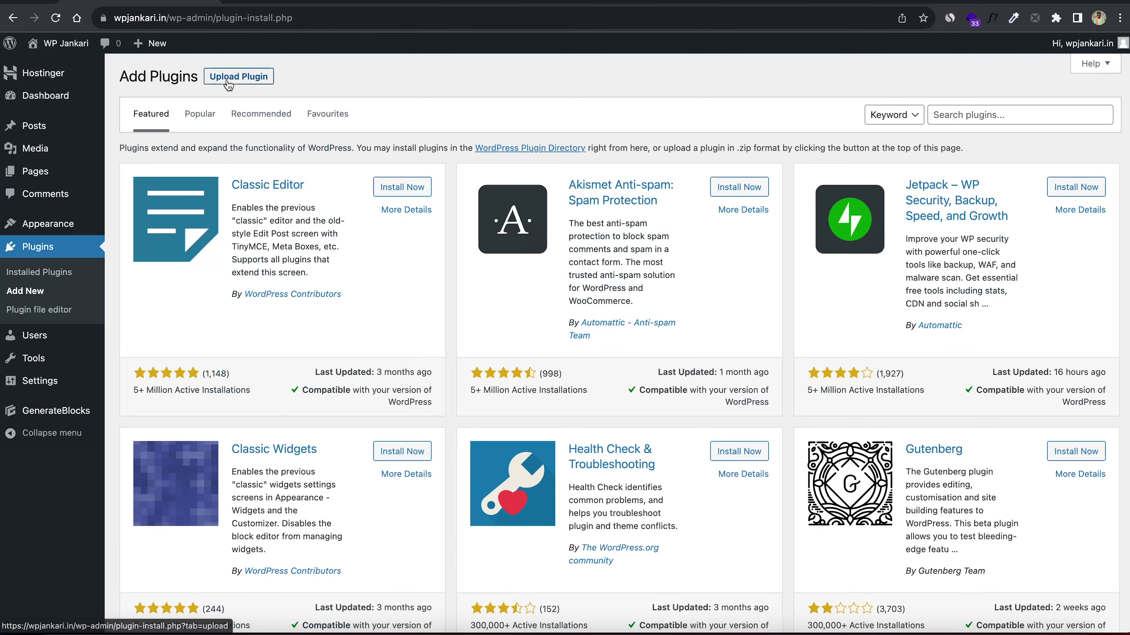
left_click(238, 77)
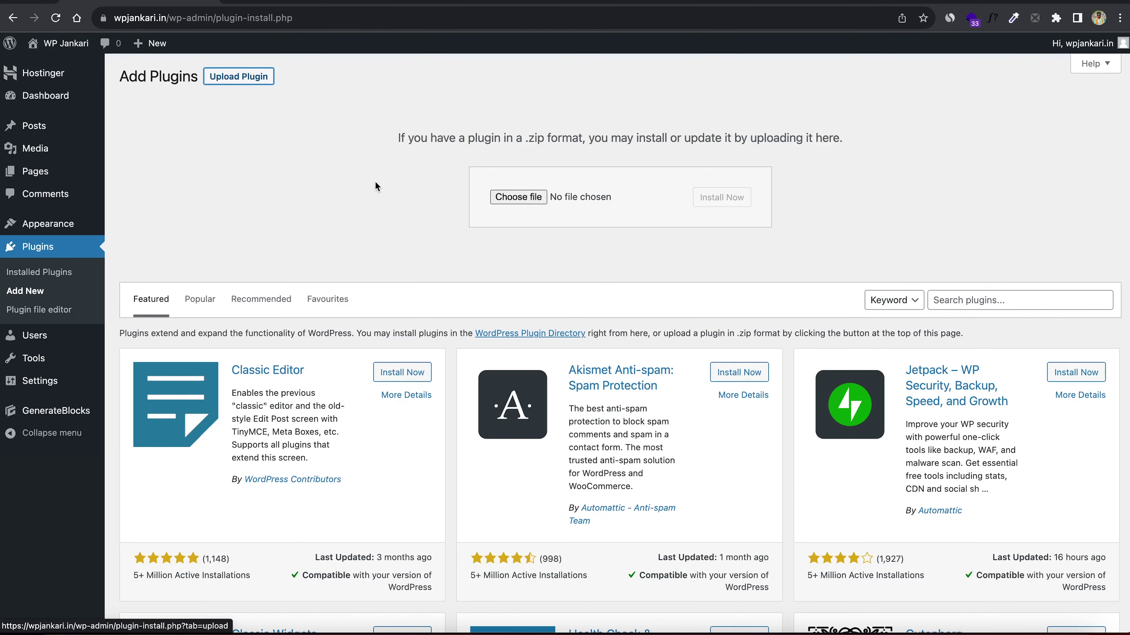
left_click(525, 197)
left_click(370, 152)
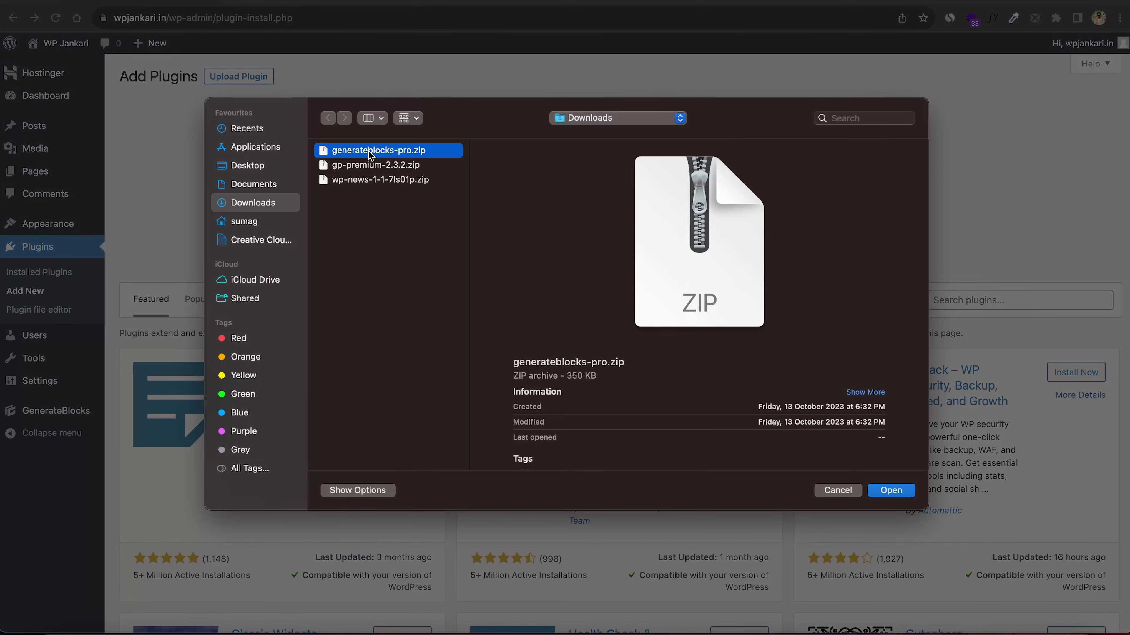
left_click(888, 491)
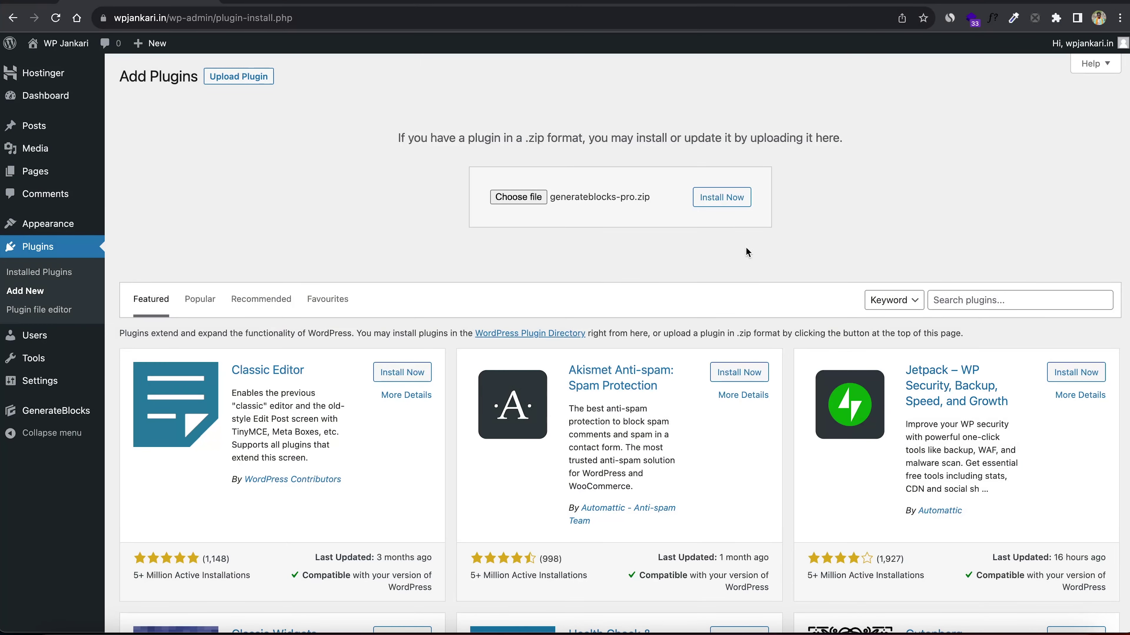
left_click(731, 199)
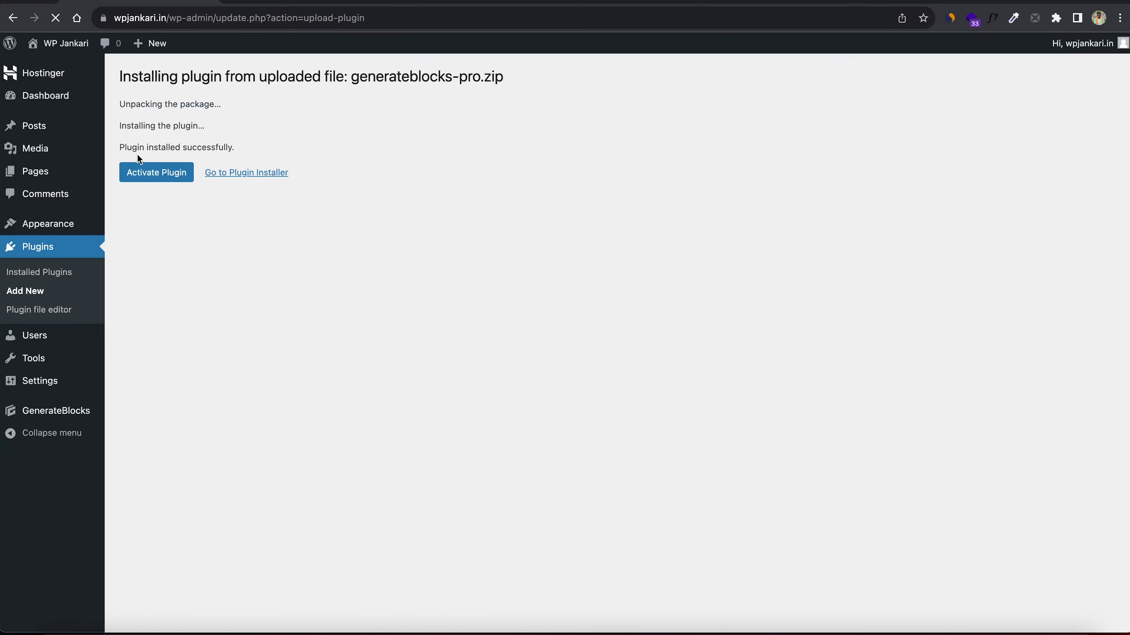
left_click(141, 176)
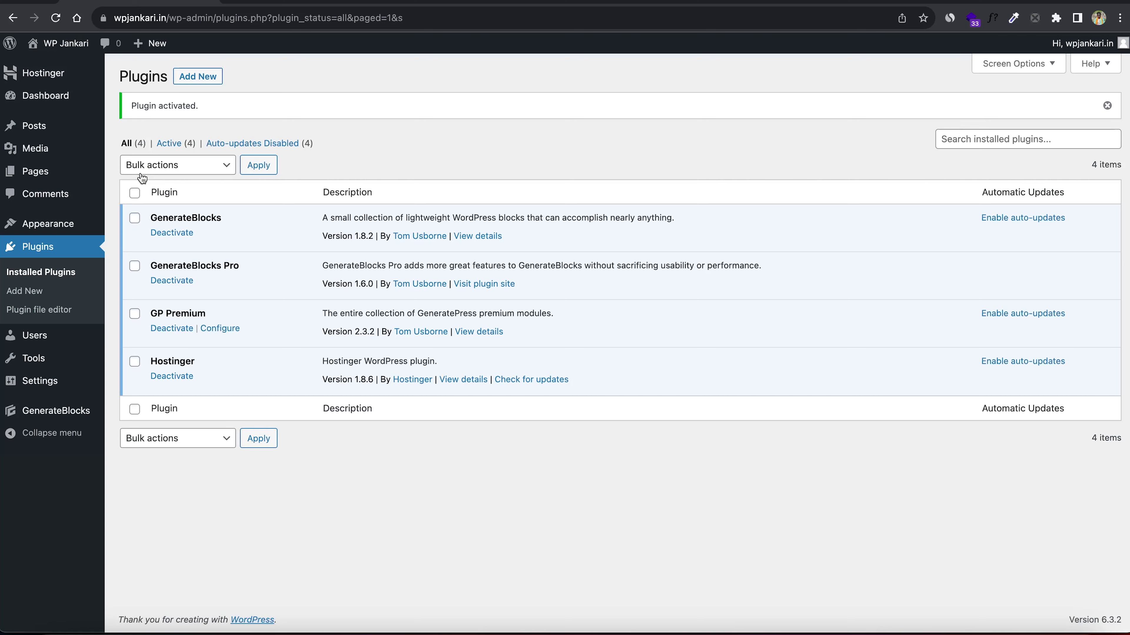
Search the plugin directory for web, then install and activate Google's Web Stories plugin.
left_click(198, 77)
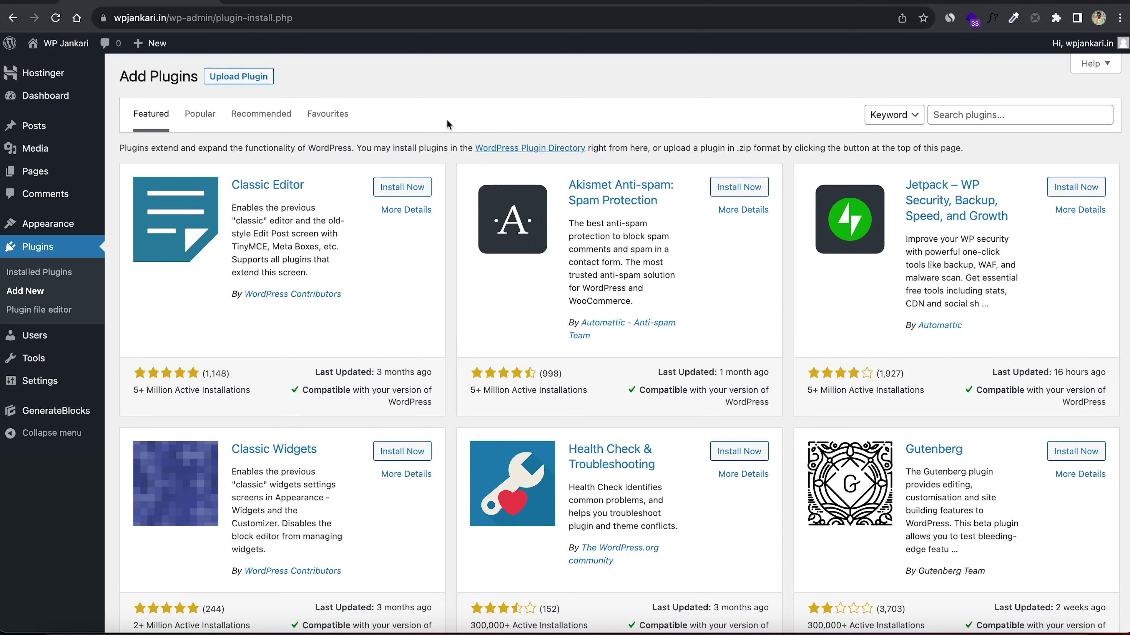
left_click(936, 111)
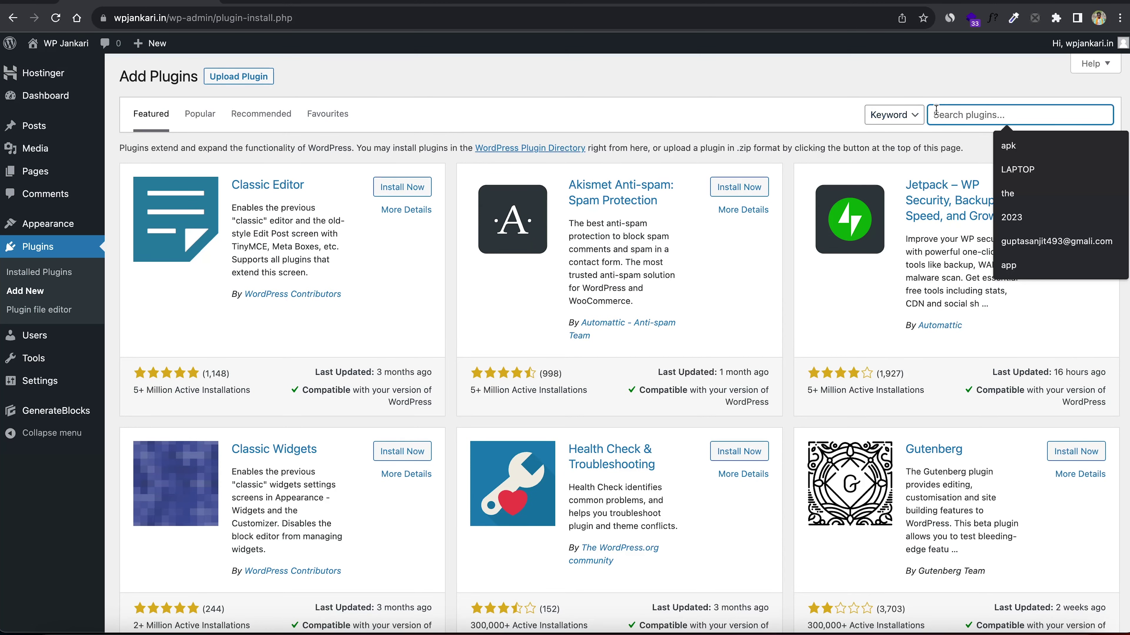
type("web")
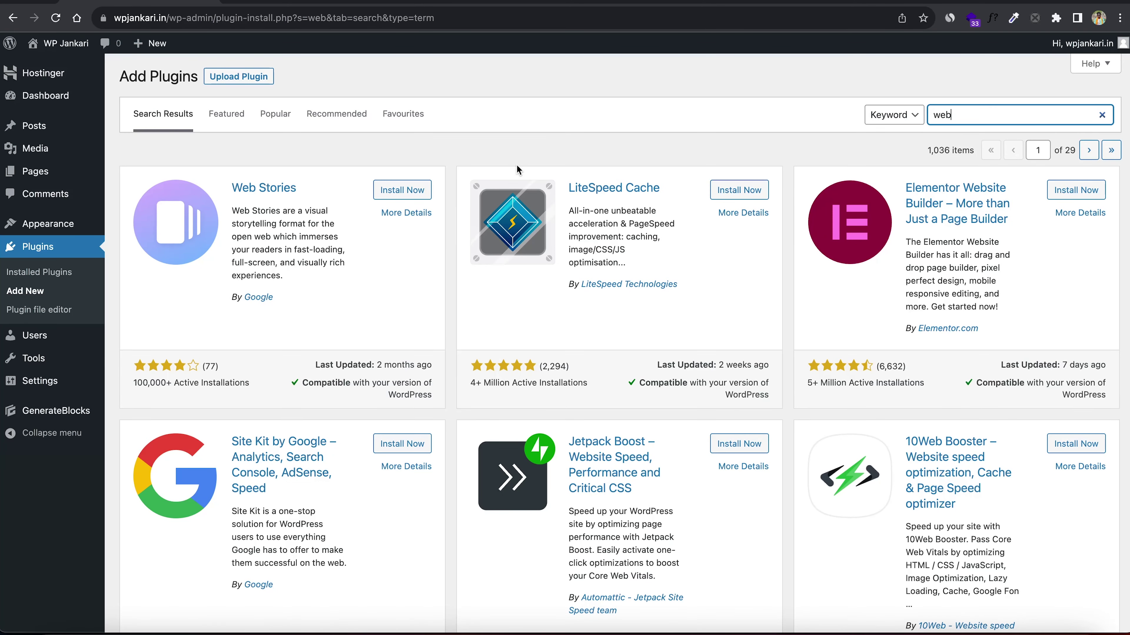
left_click(409, 190)
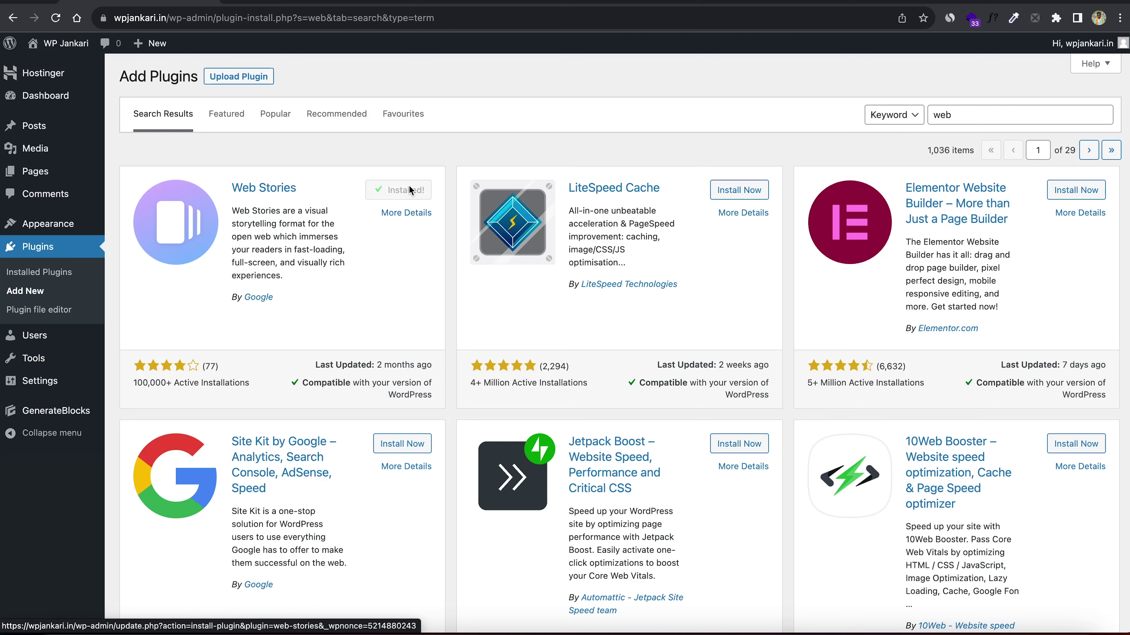
left_click(408, 191)
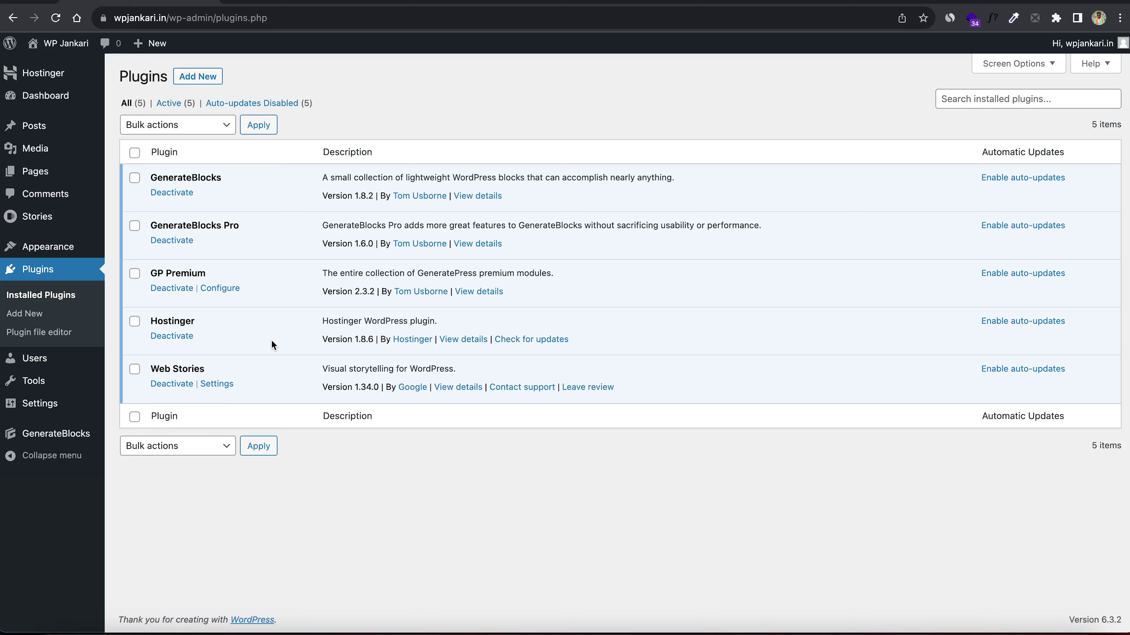
Open the GeneratePress theme's dashboard page, then view the GeneratePress Premium Lifetime License product page on wplitetheme.com.
mouse_move(49, 246)
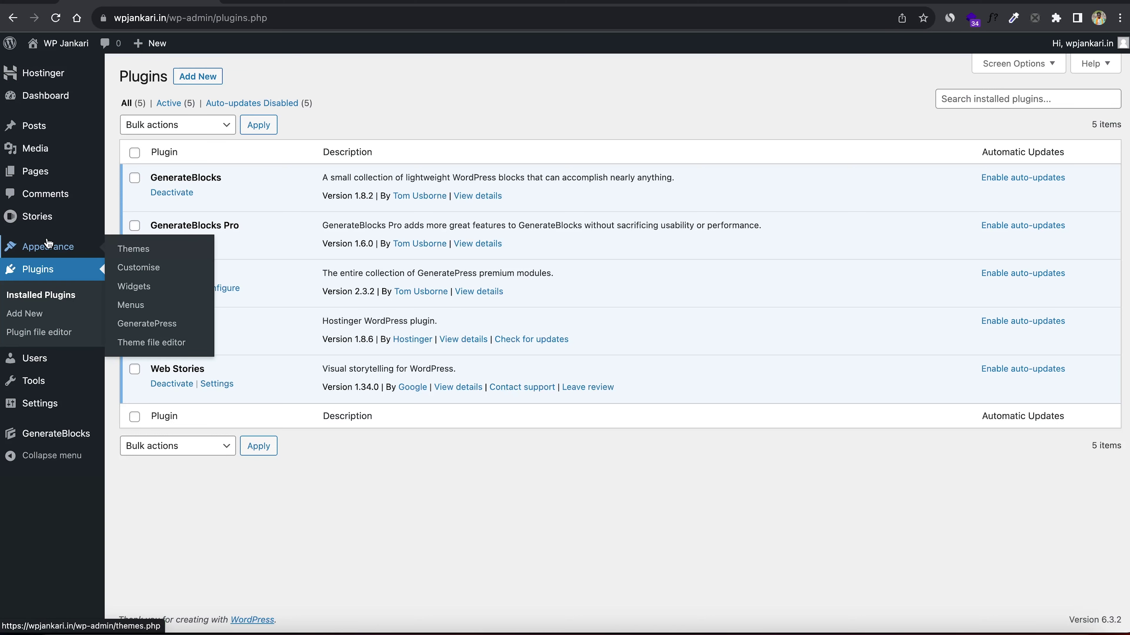
left_click(138, 324)
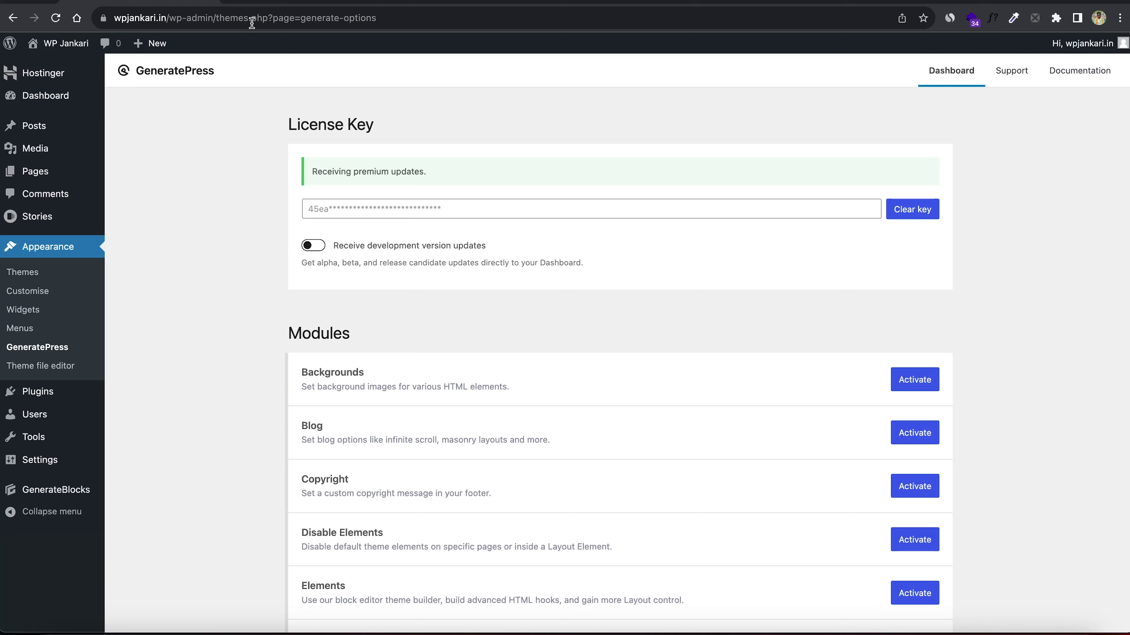
left_click(311, 3)
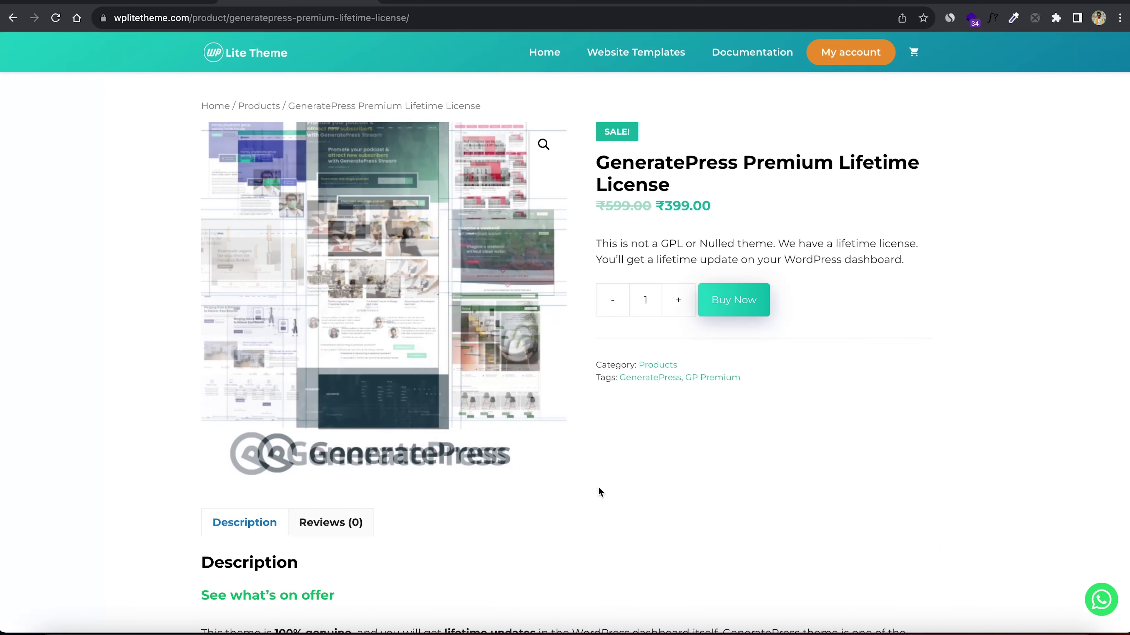
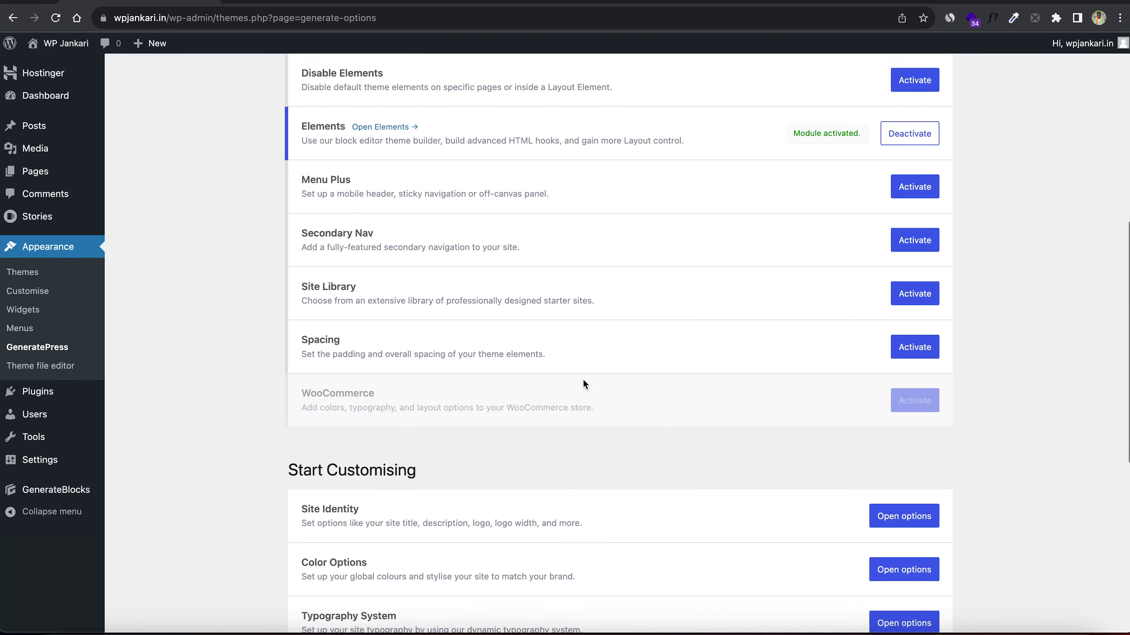
Activate the Menu Plus and Spacing modules of GeneratePress, then reload the theme's dashboard page.
left_click(898, 194)
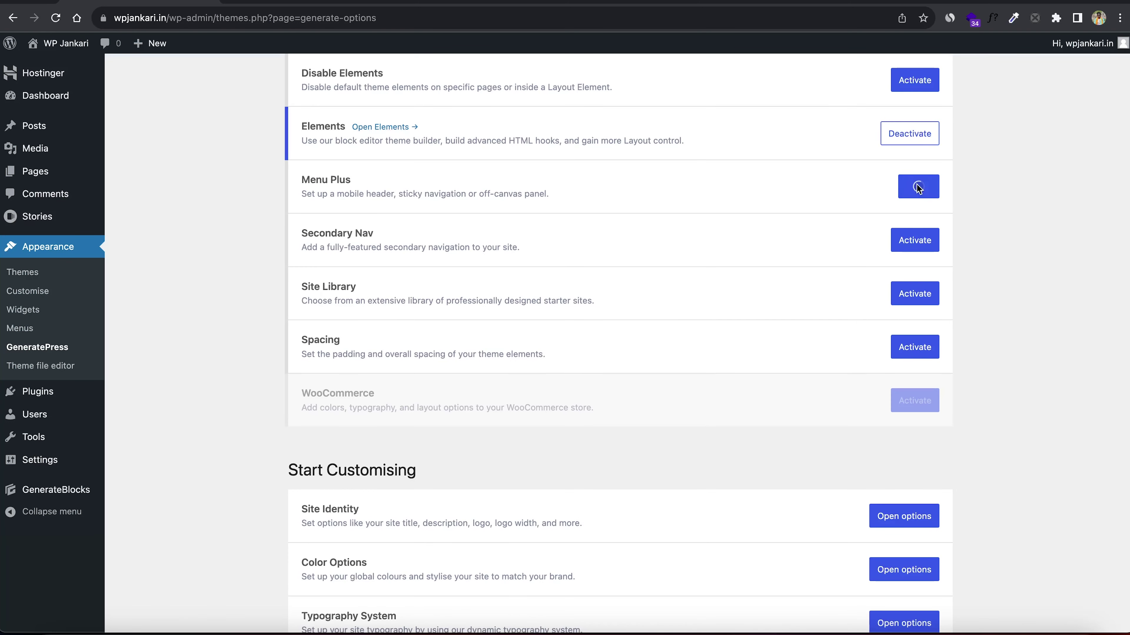
left_click(912, 350)
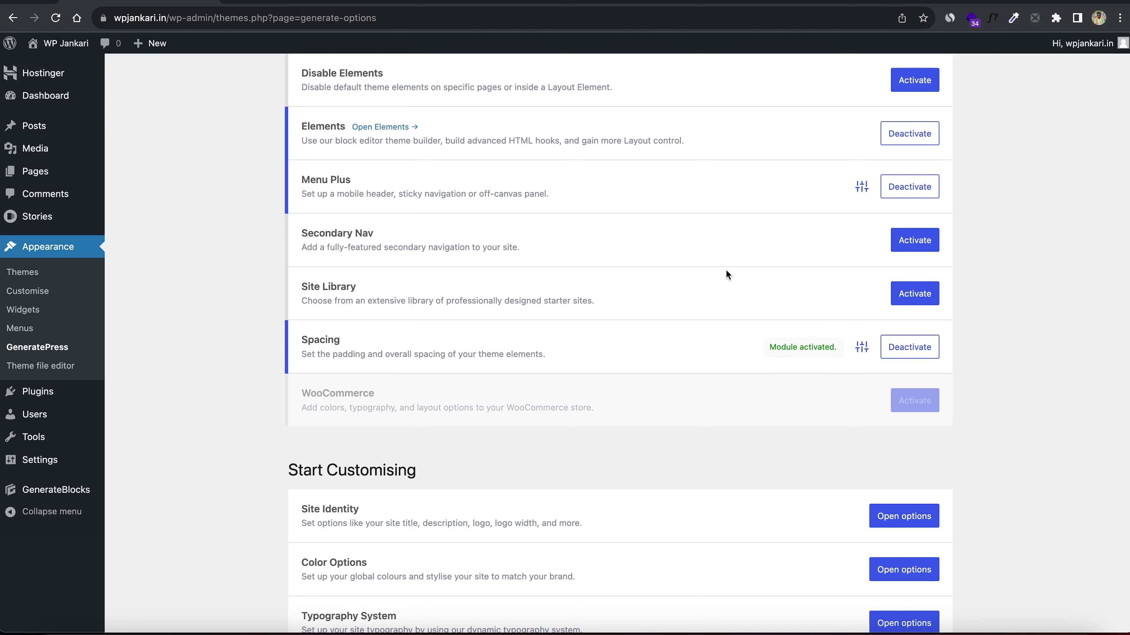
scroll(726, 272, "up", 3)
scroll(726, 272, "up", 2)
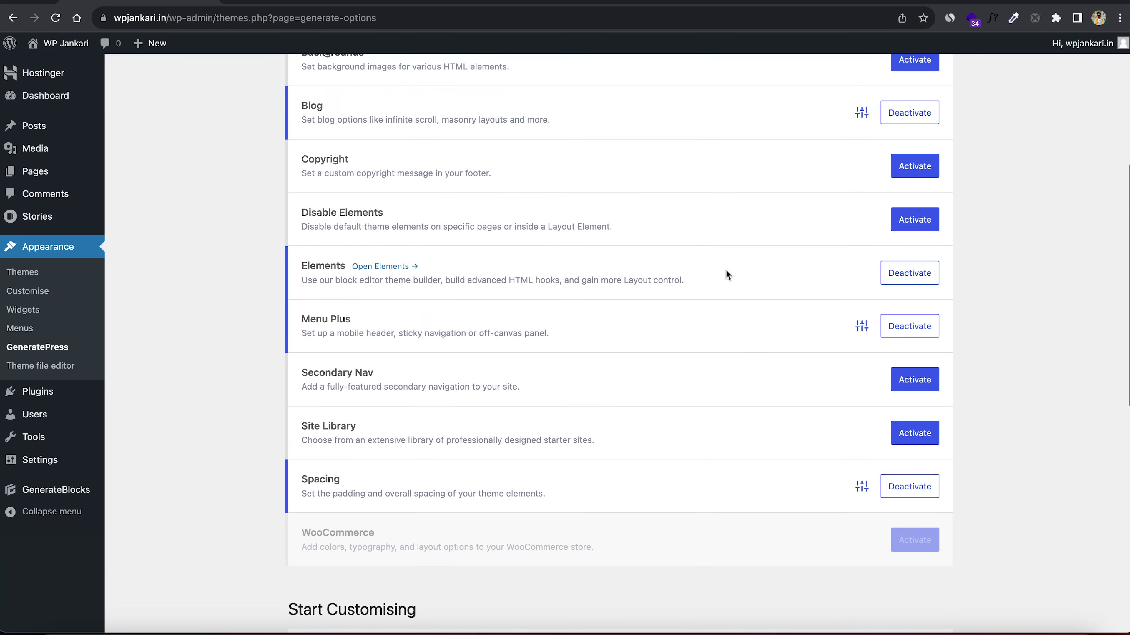
scroll(726, 270, "down", 10)
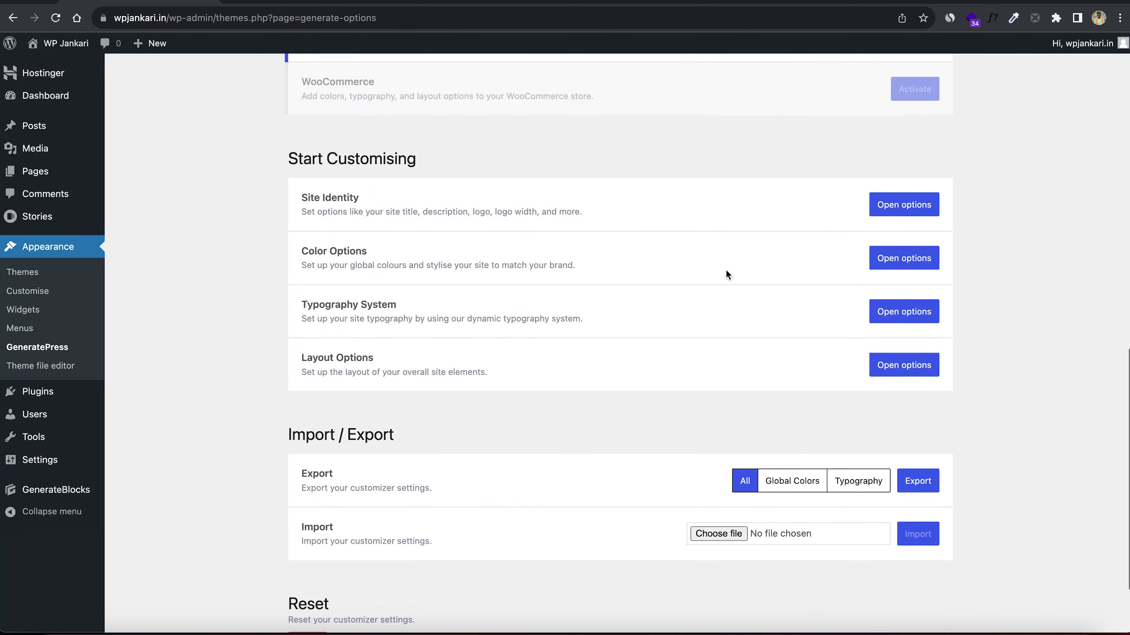
key("ctrl+r")
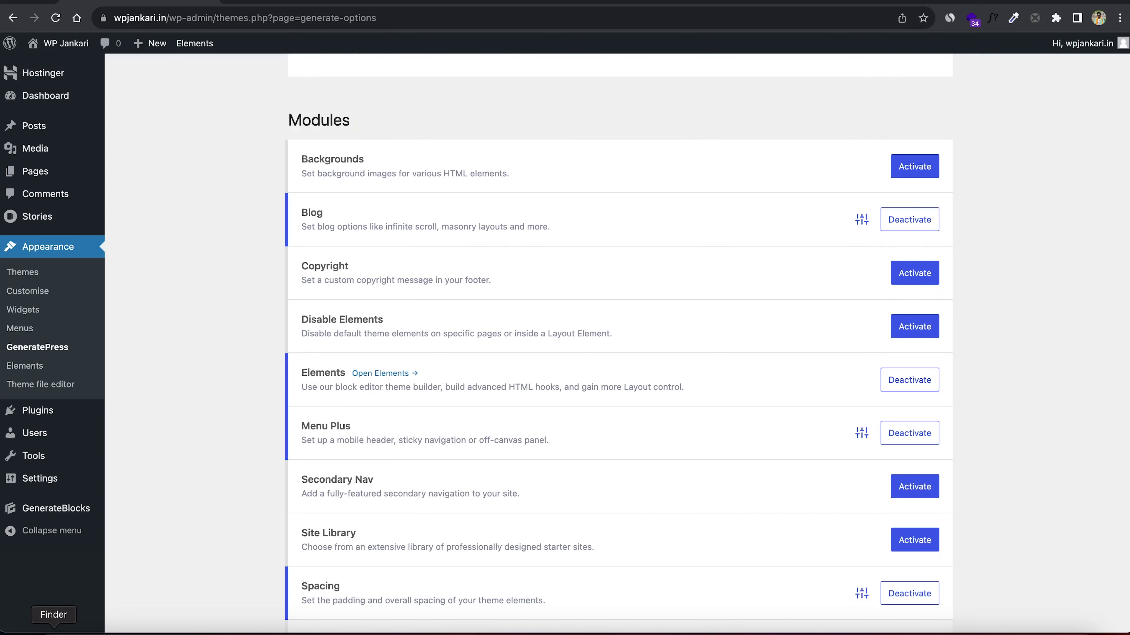
Switch to Finder, extract wp-news-1-1-7ls01p.zip in the Downloads folder, and view the files in the extracted folder.
left_click(73, 627)
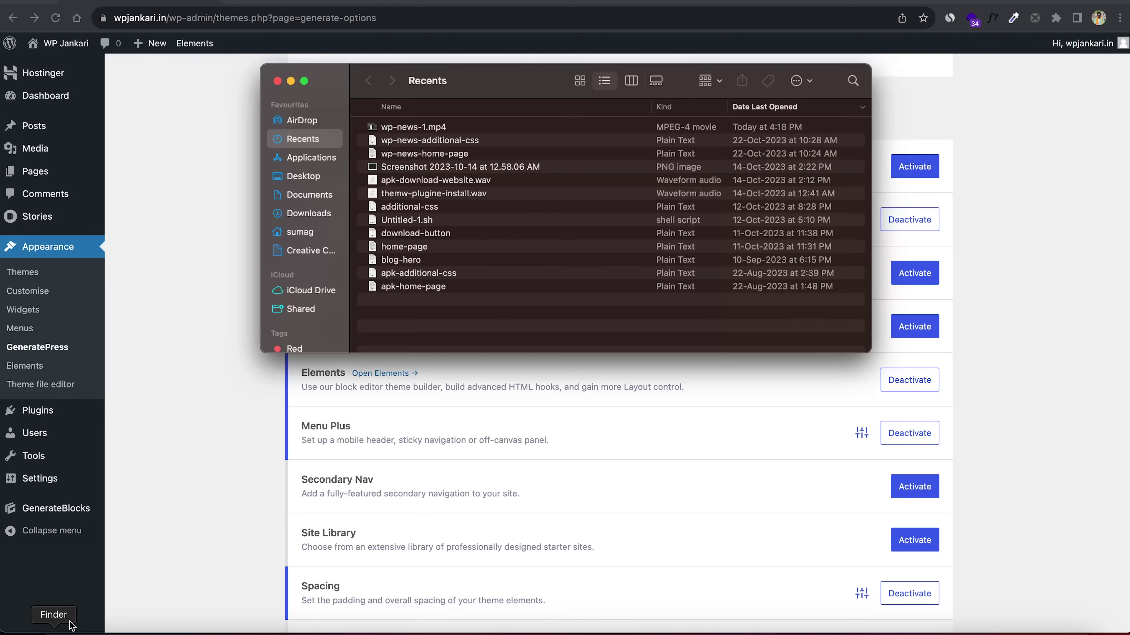
left_click(313, 214)
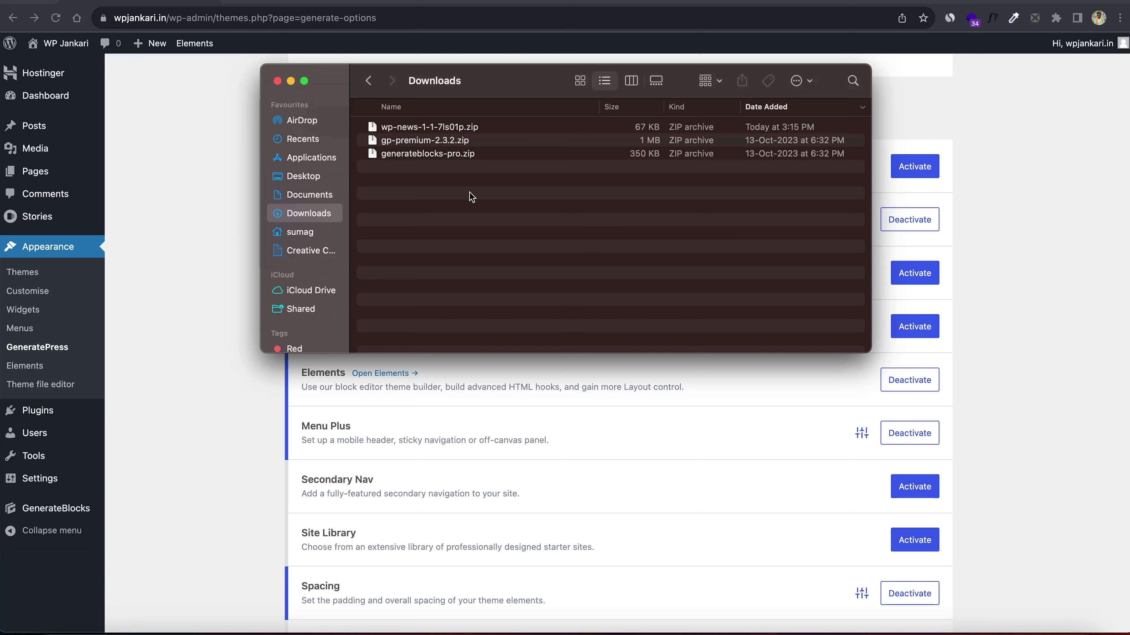
left_click(430, 128)
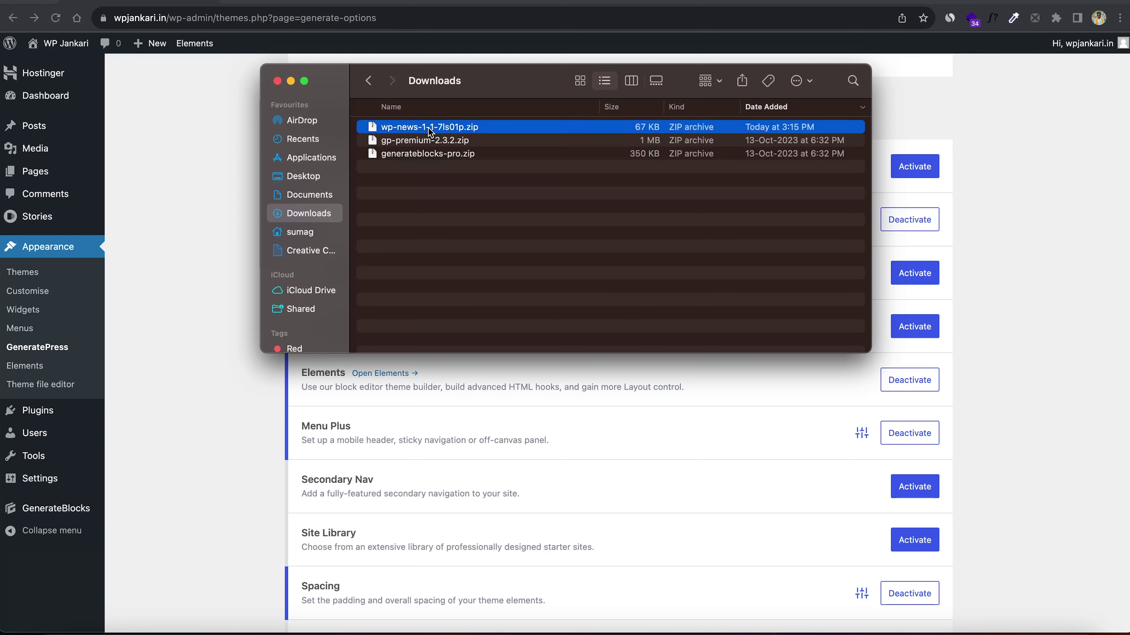
double_click(430, 131)
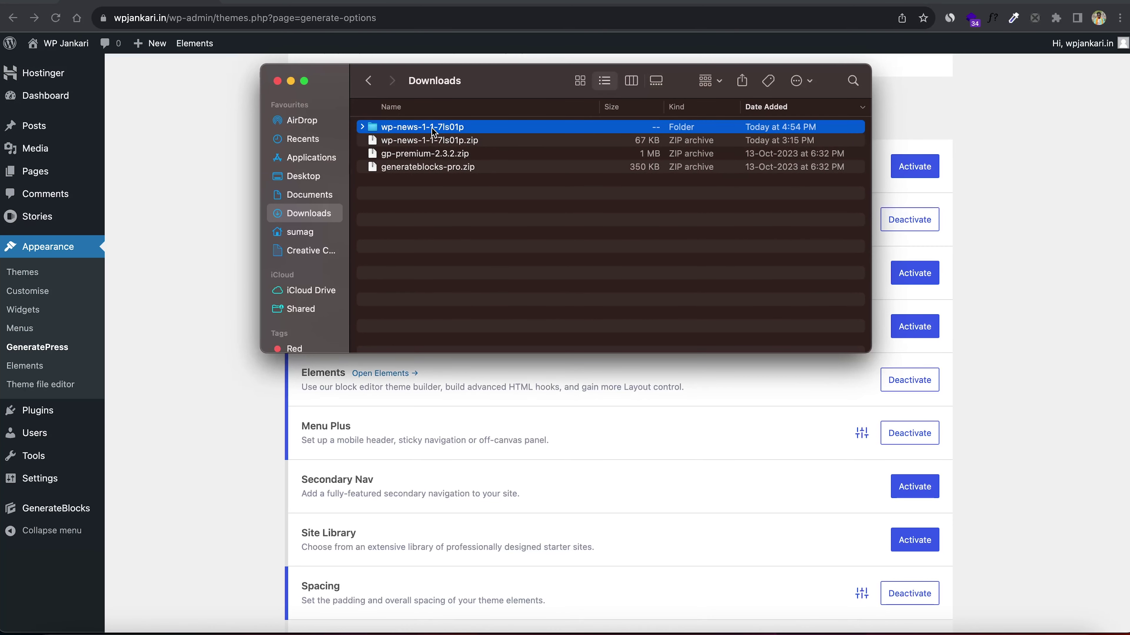
double_click(427, 127)
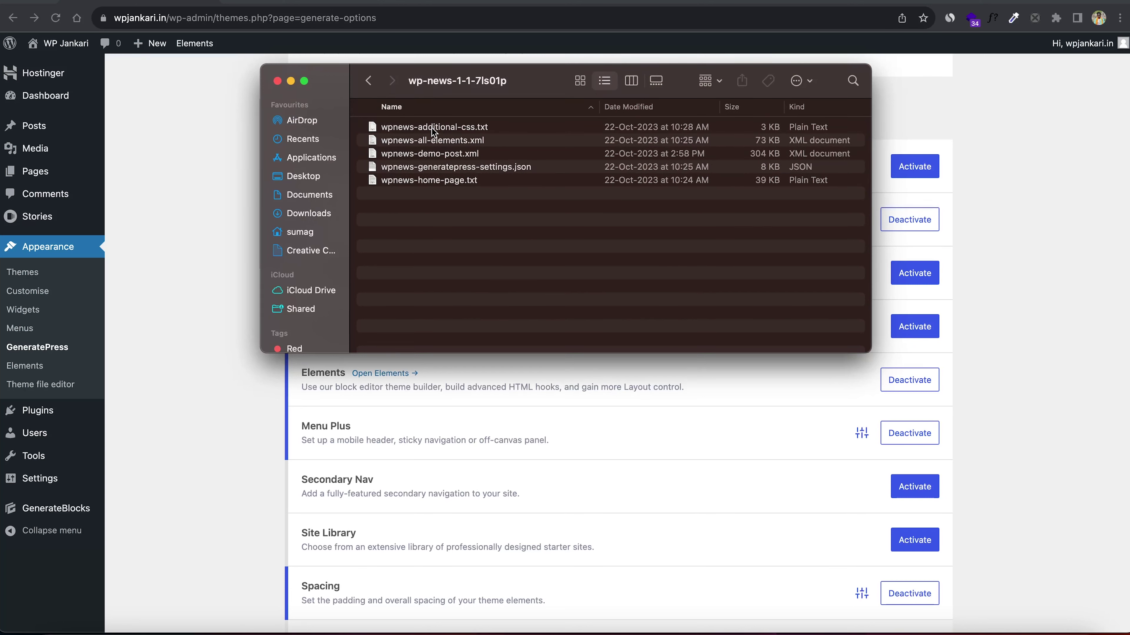
left_click(277, 81)
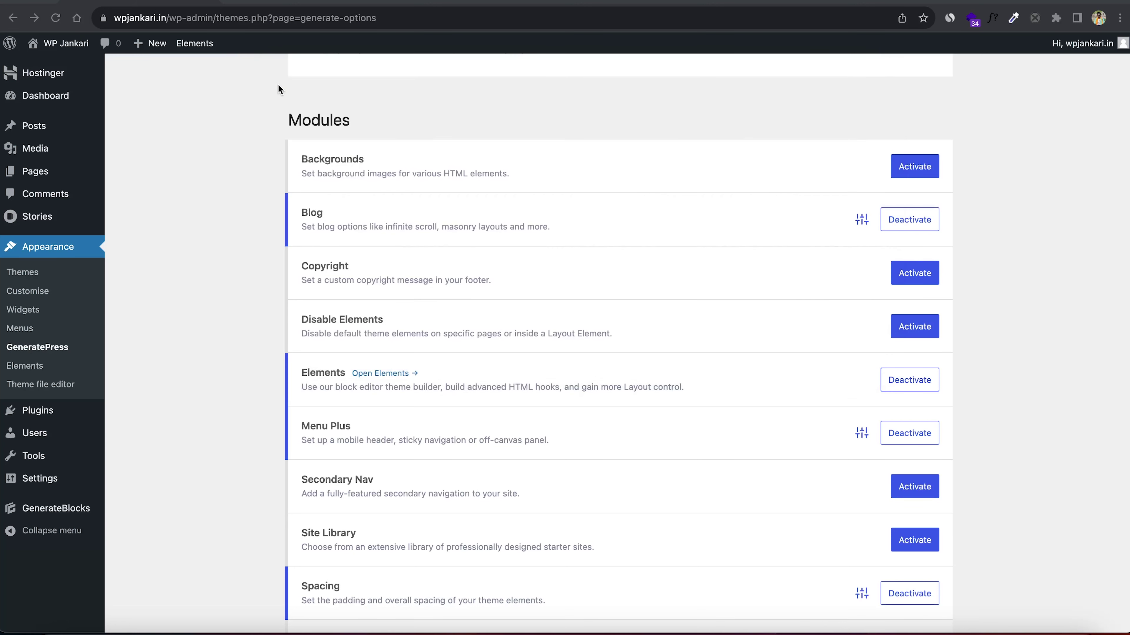
View the site's front page, then move the post Hello world! to the Bin and delete it permanently.
left_click(42, 52)
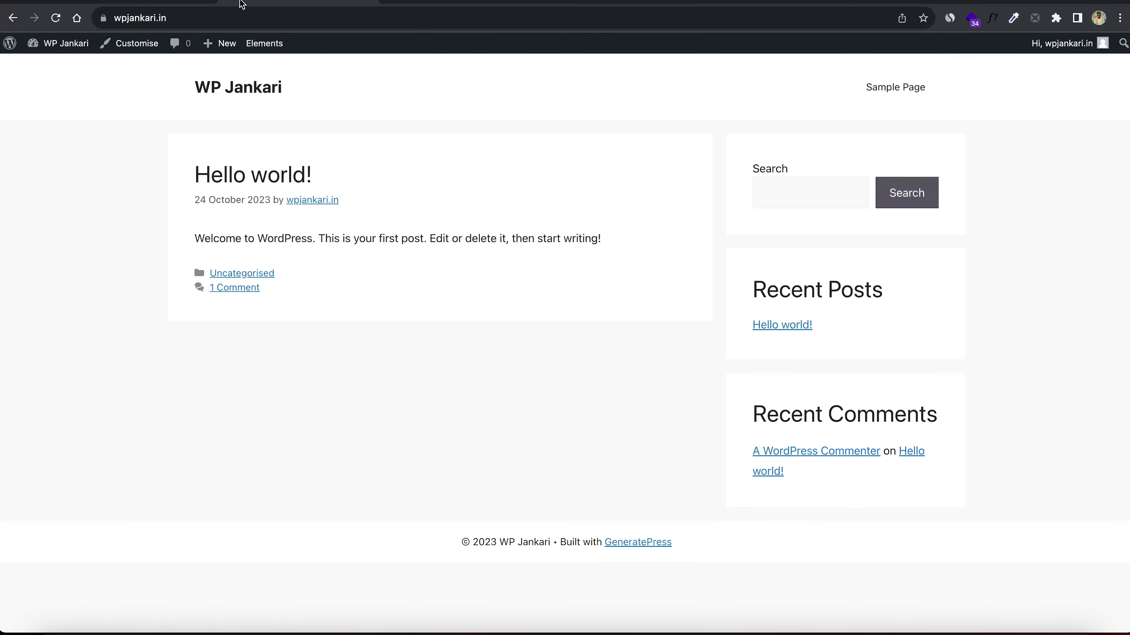
left_click(224, 84)
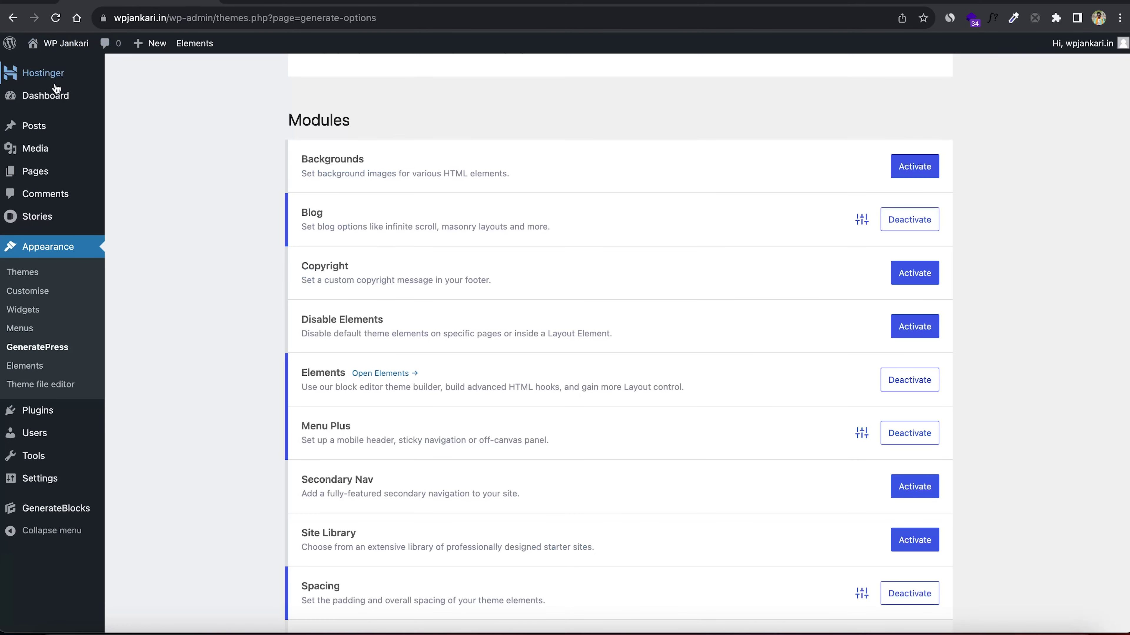
mouse_move(44, 126)
left_click(131, 135)
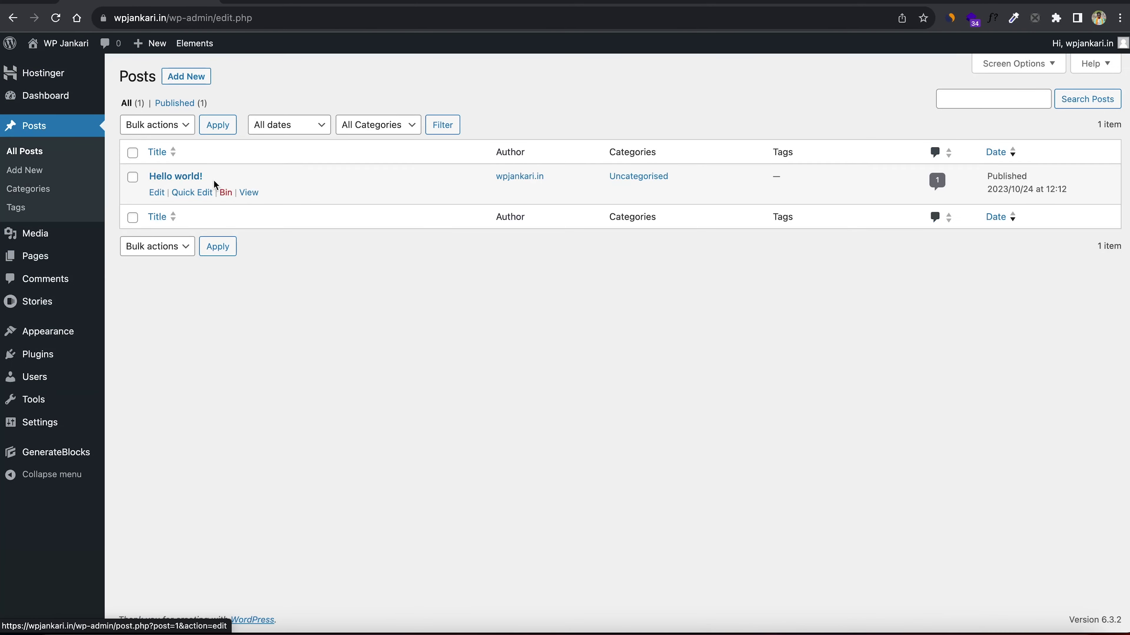
left_click(225, 192)
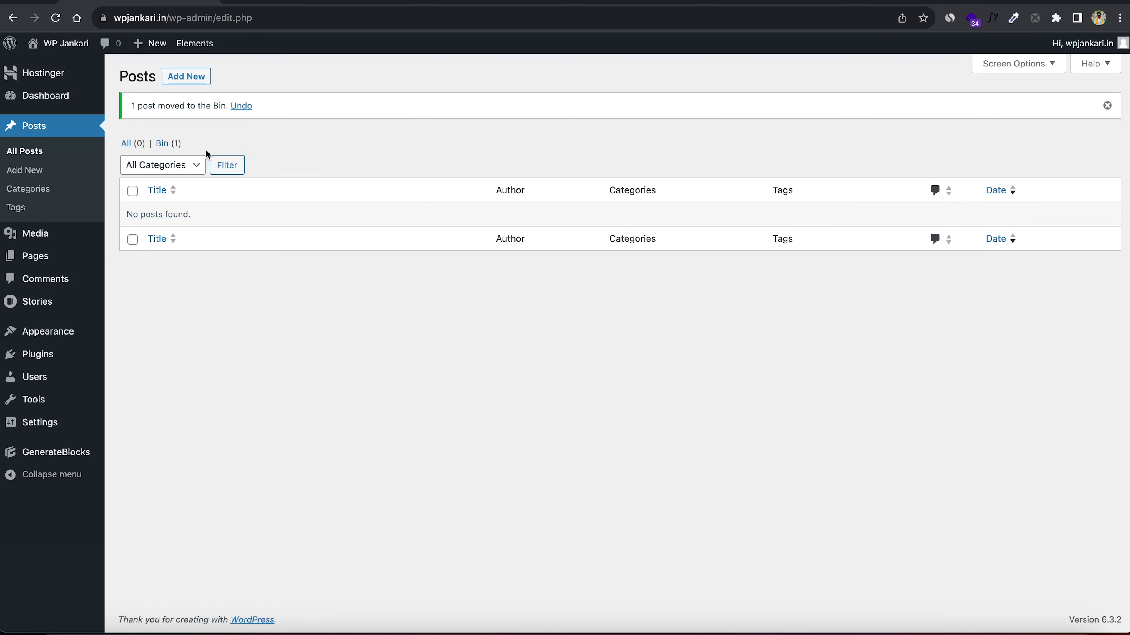
left_click(168, 143)
left_click(220, 193)
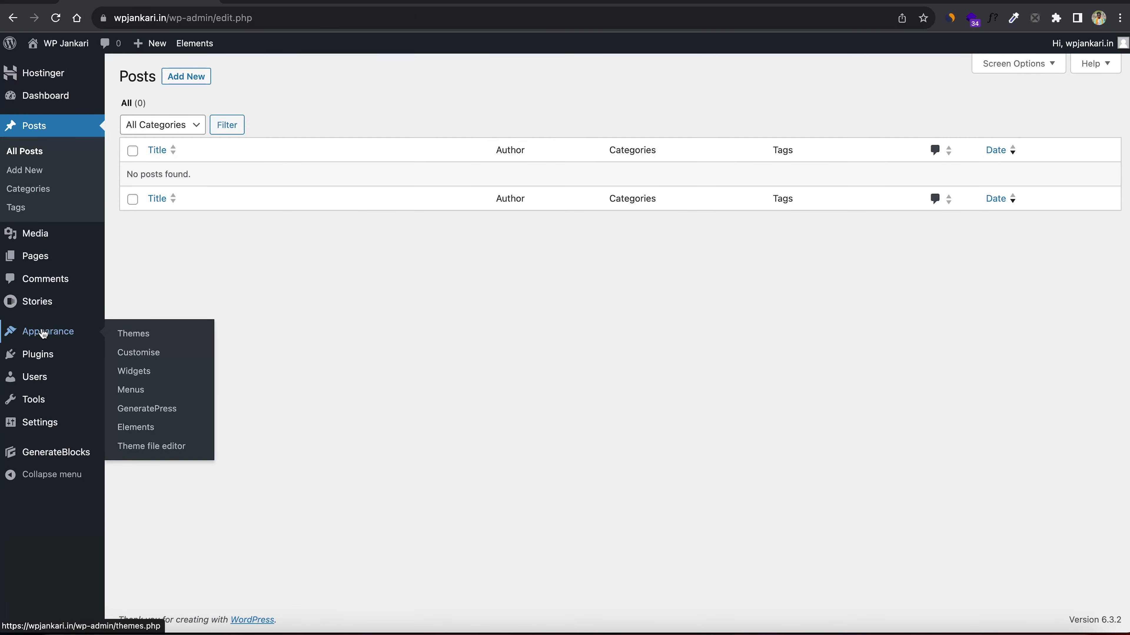
Install the WordPress importer on the site and run it.
mouse_move(38, 402)
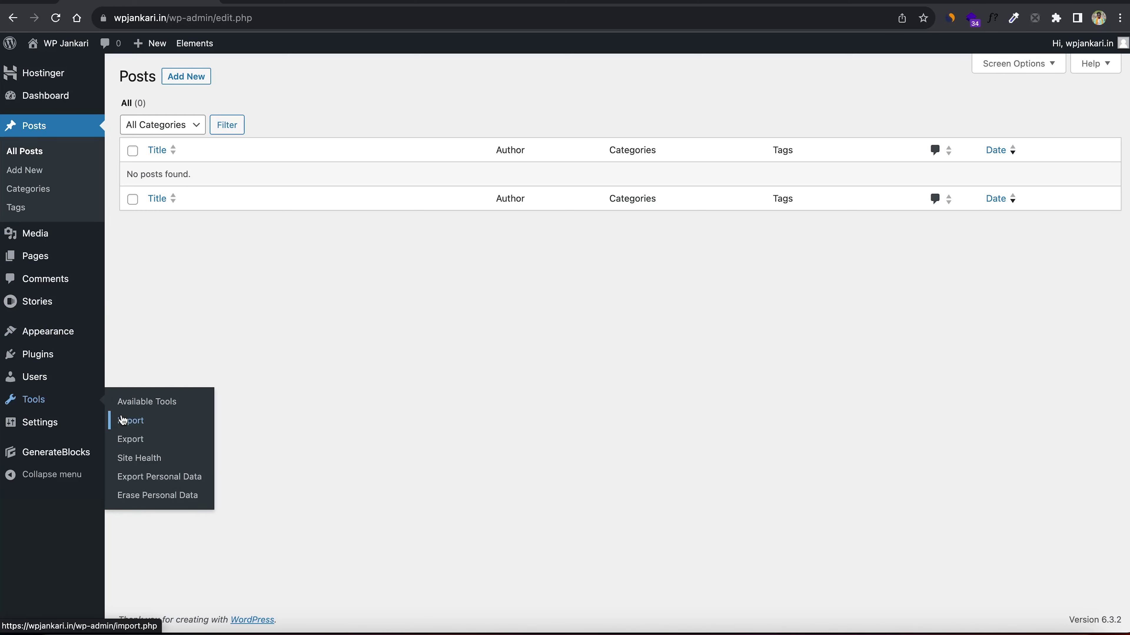
left_click(136, 426)
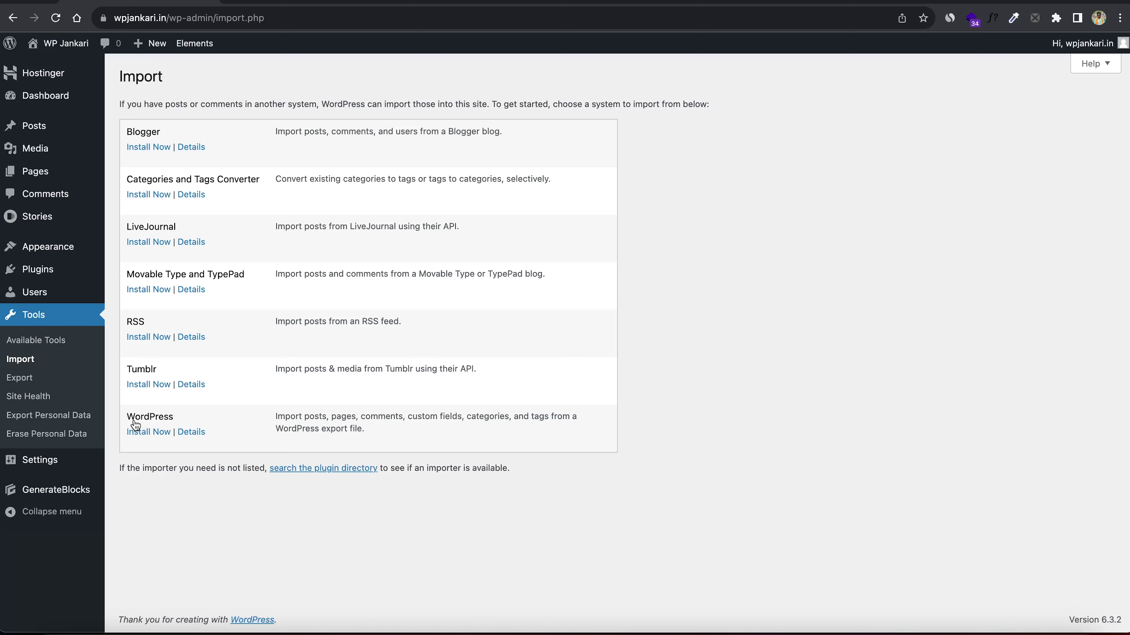
left_click(136, 431)
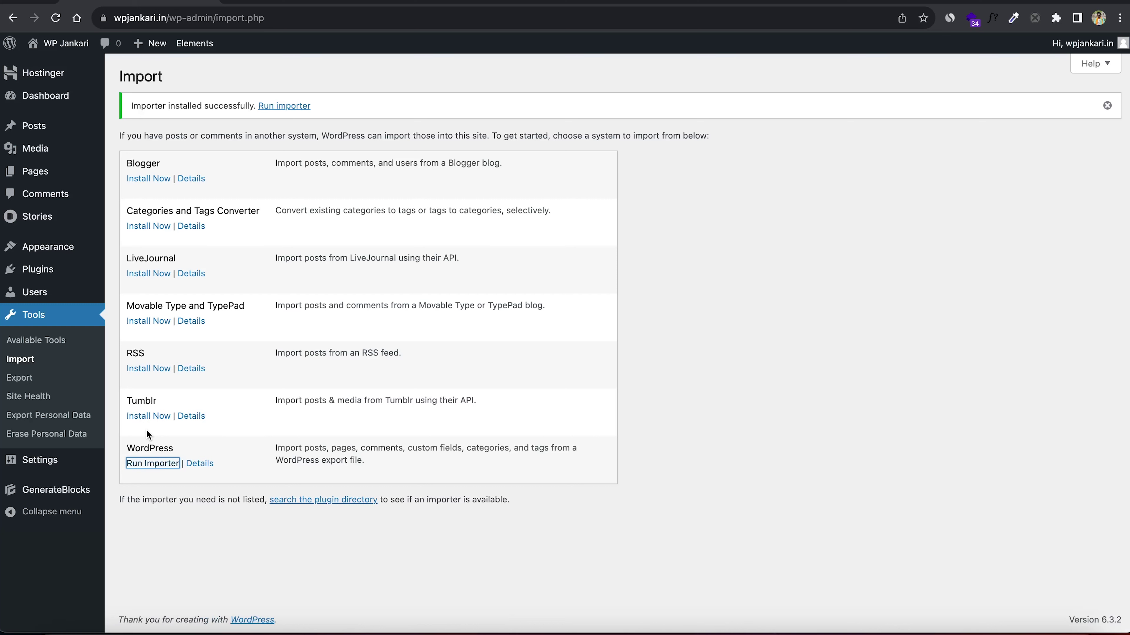
left_click(142, 463)
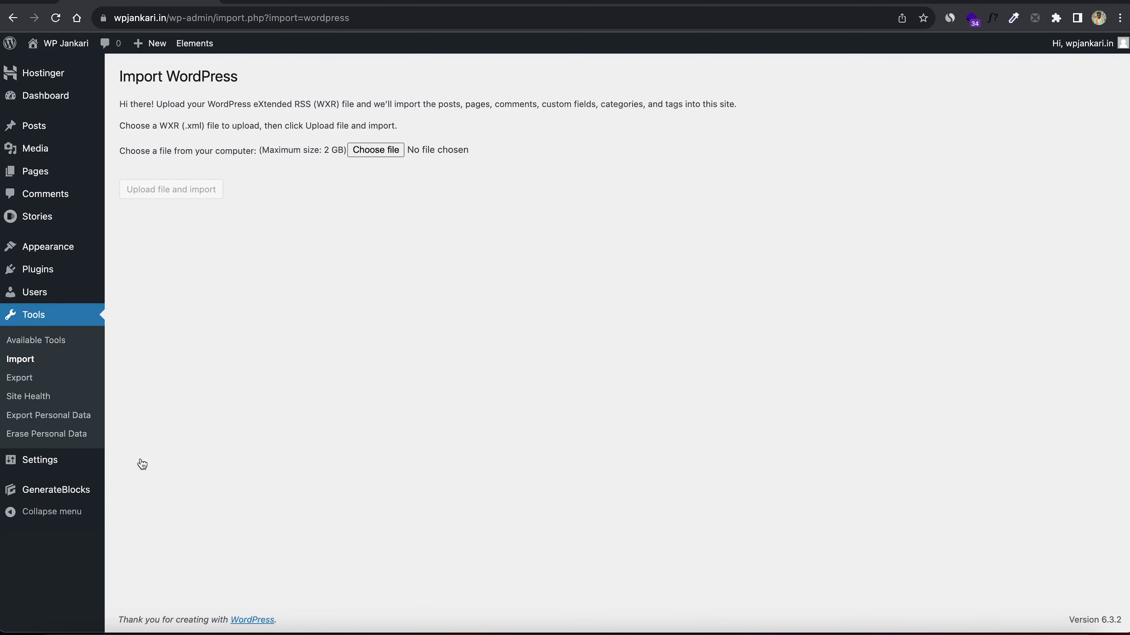
Upload wpnews-demo-post.xml from the wp-news-1-1-7ls01p folder to the WordPress importer.
left_click(385, 152)
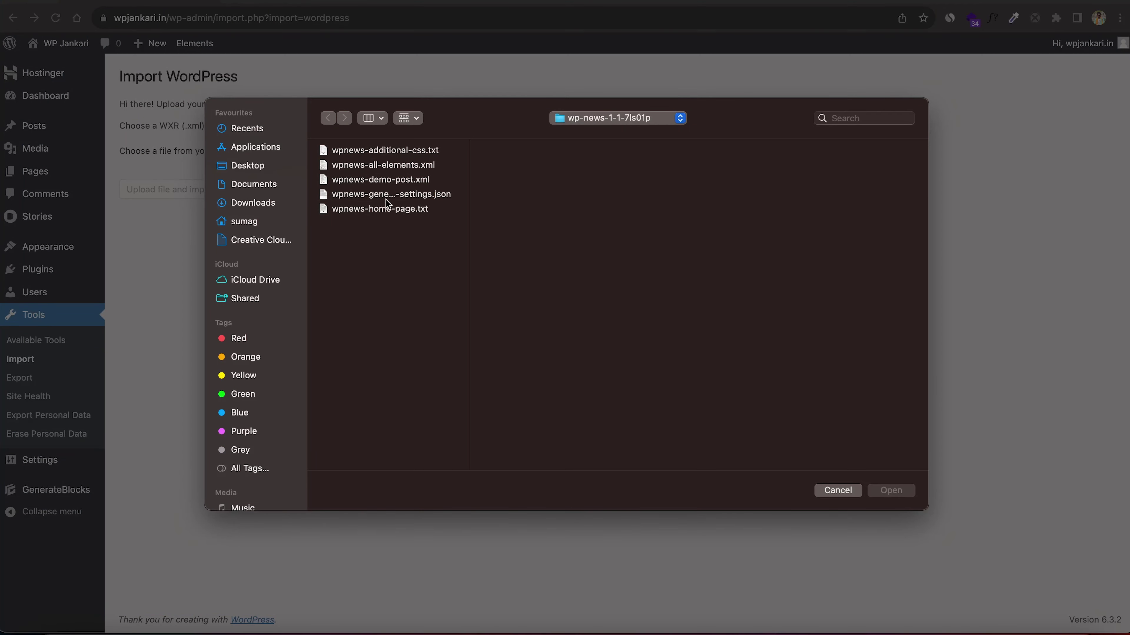
left_click(373, 182)
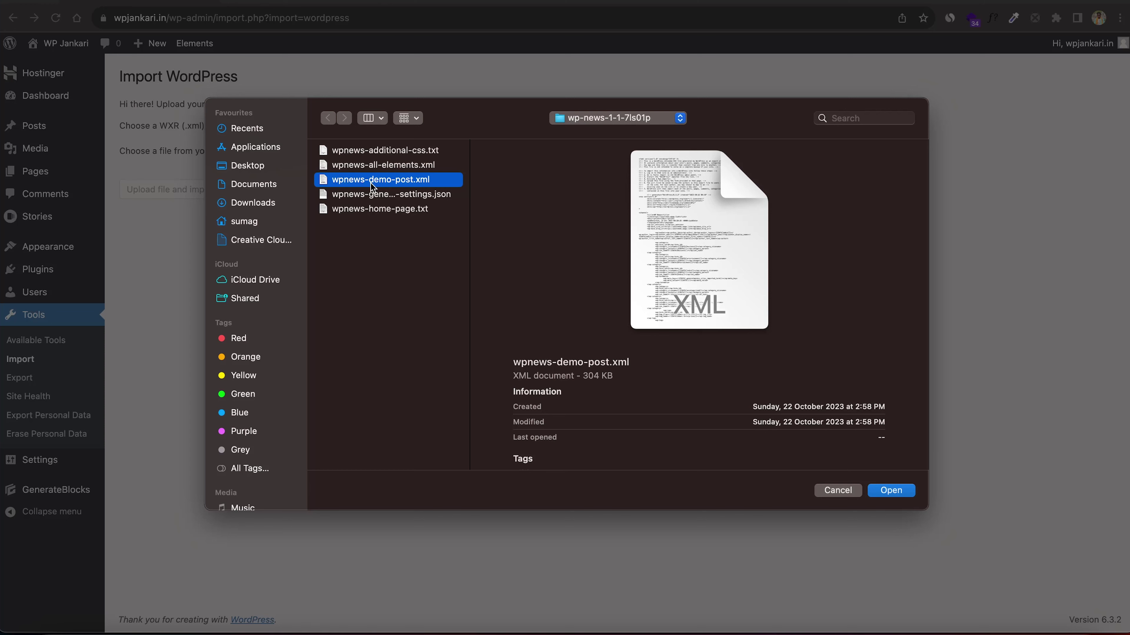
left_click(891, 489)
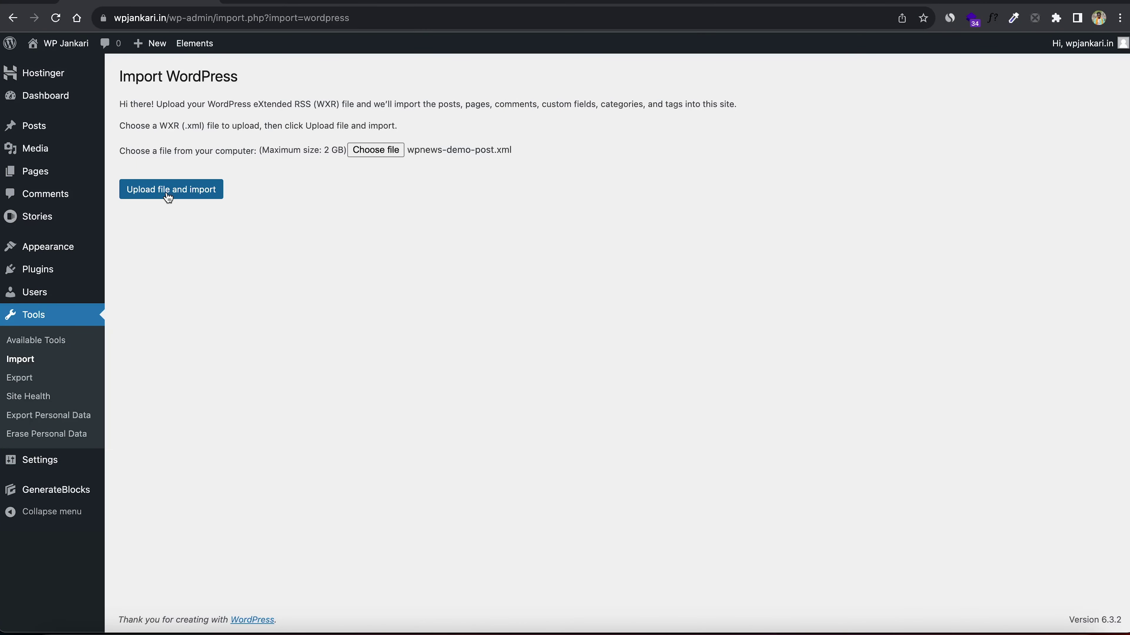
left_click(169, 190)
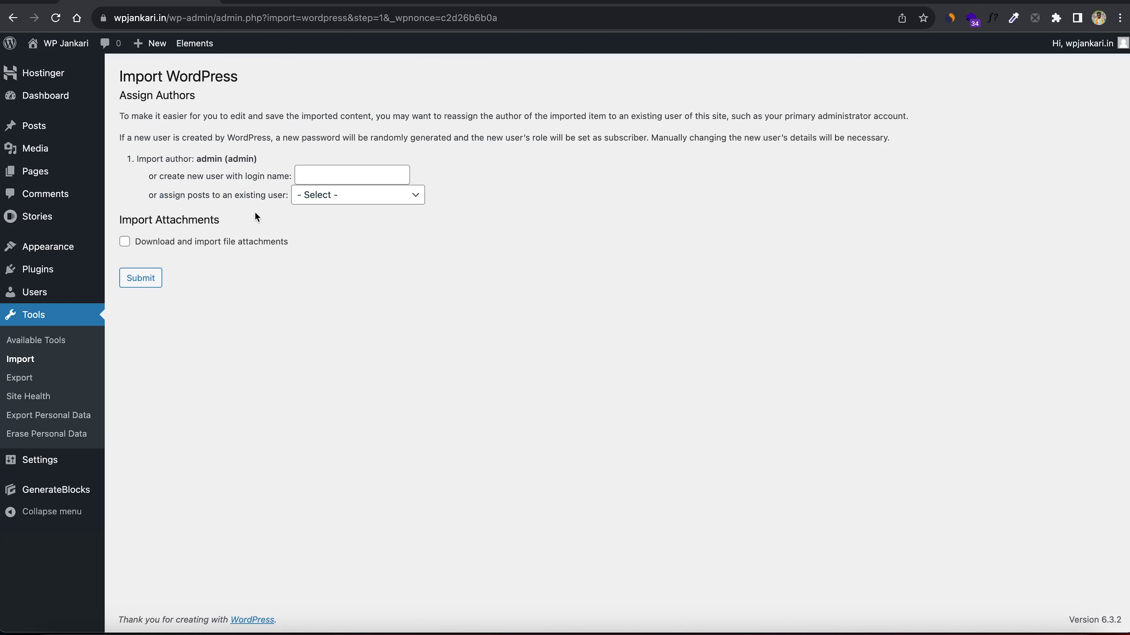
Assign the imported posts to the existing user wpjankari.in, include the file attachments, and submit the import.
left_click(323, 205)
left_click(327, 212)
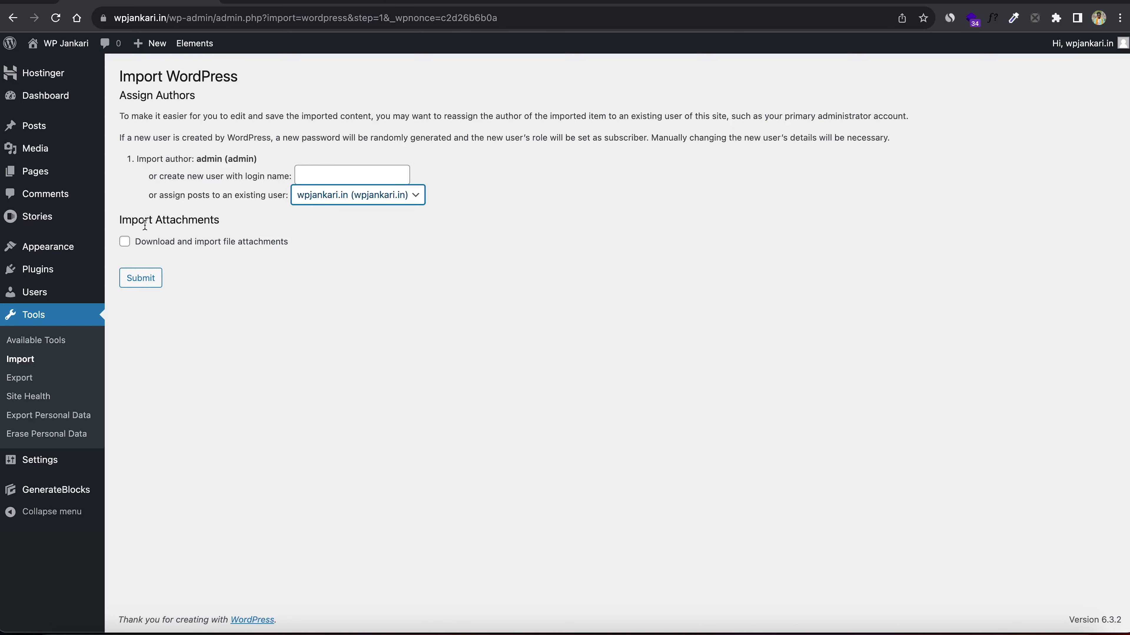
left_click(124, 243)
left_click(139, 278)
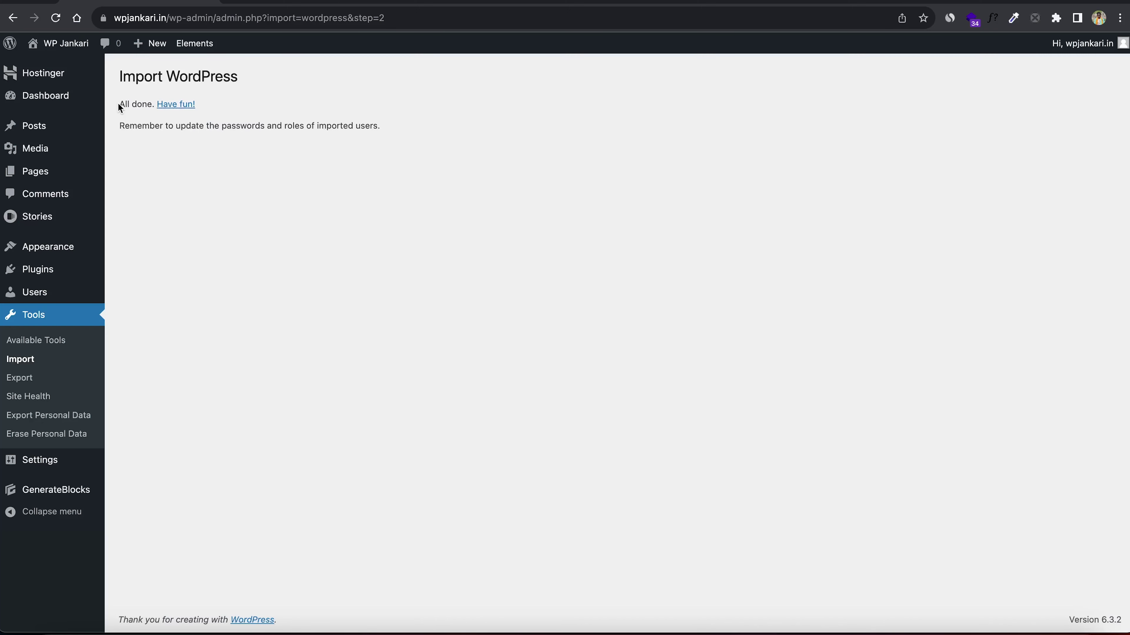
Reload the site's front page and look through the imported demo posts.
left_click(270, 7)
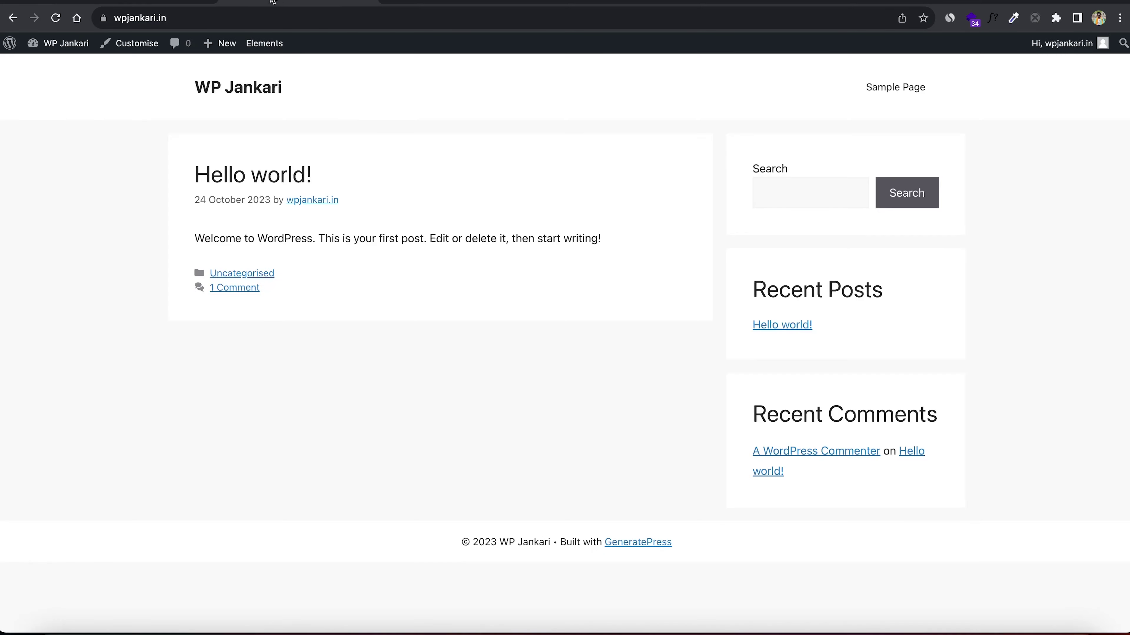
left_click(55, 18)
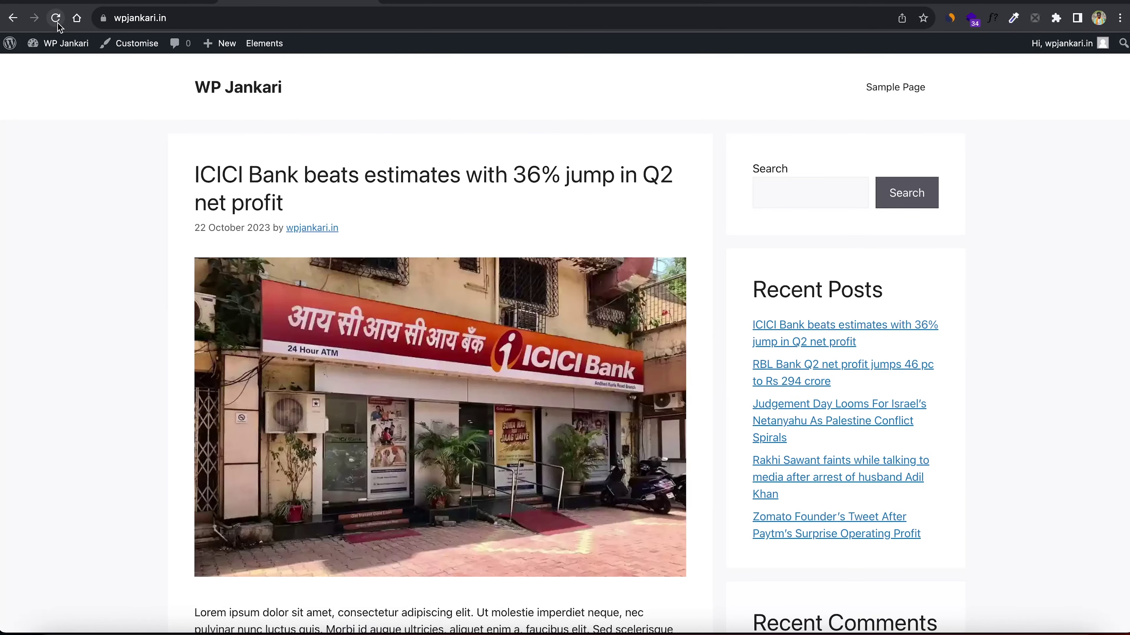
scroll(394, 294, "down", 20)
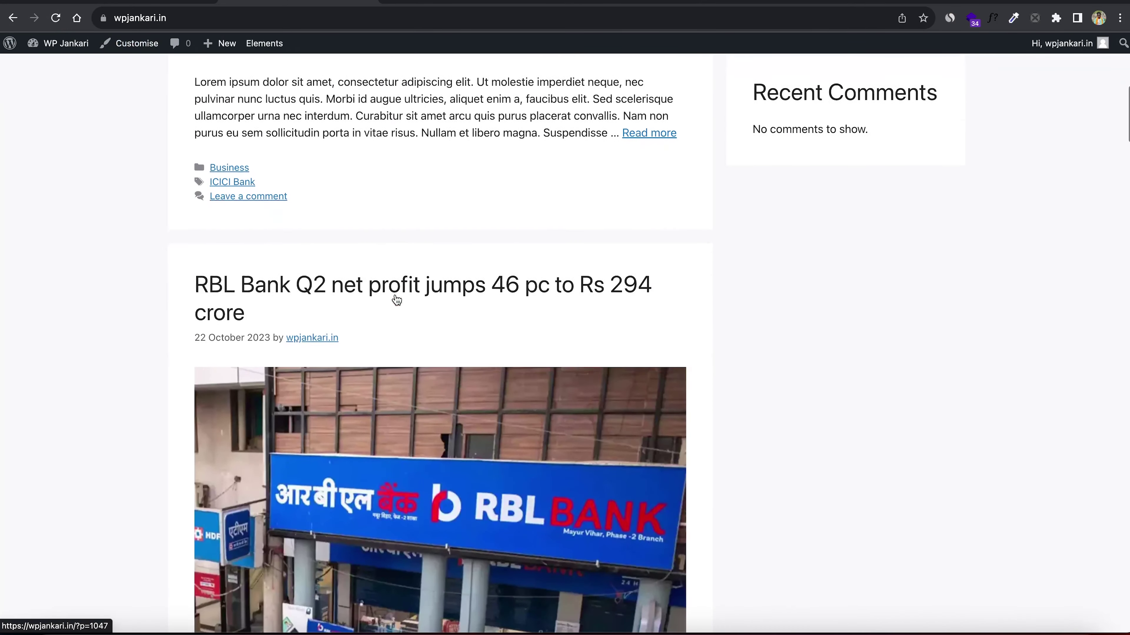
scroll(396, 295, "down", 8)
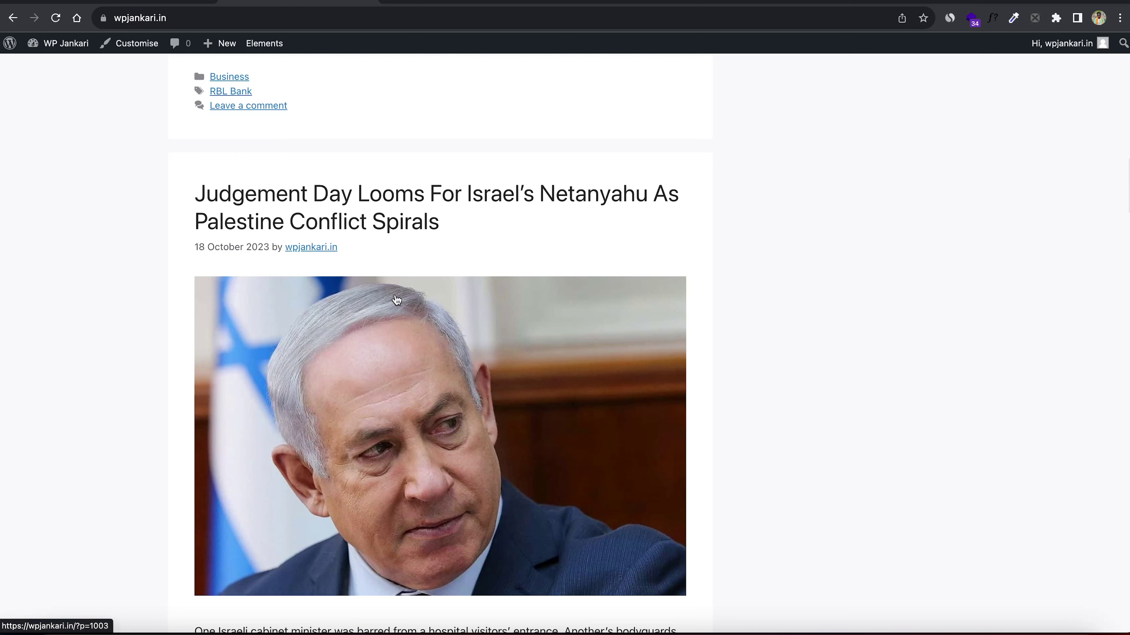
key("ctrl+shift+Tab")
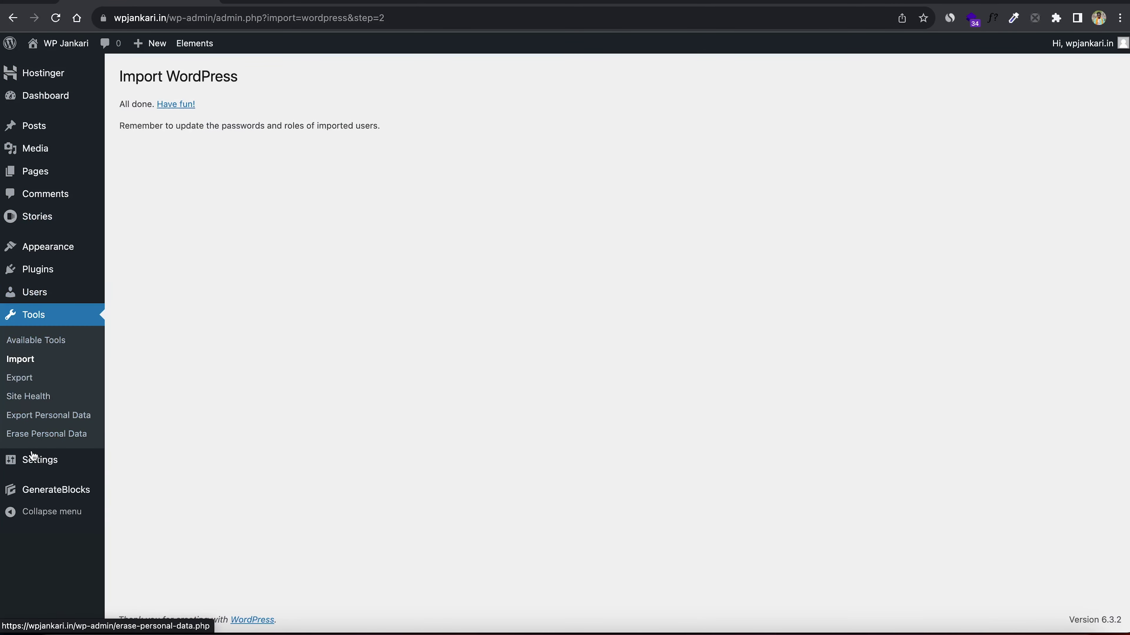
Discourage search engines from indexing the site in the Reading settings and save the changes.
mouse_move(36, 463)
left_click(147, 493)
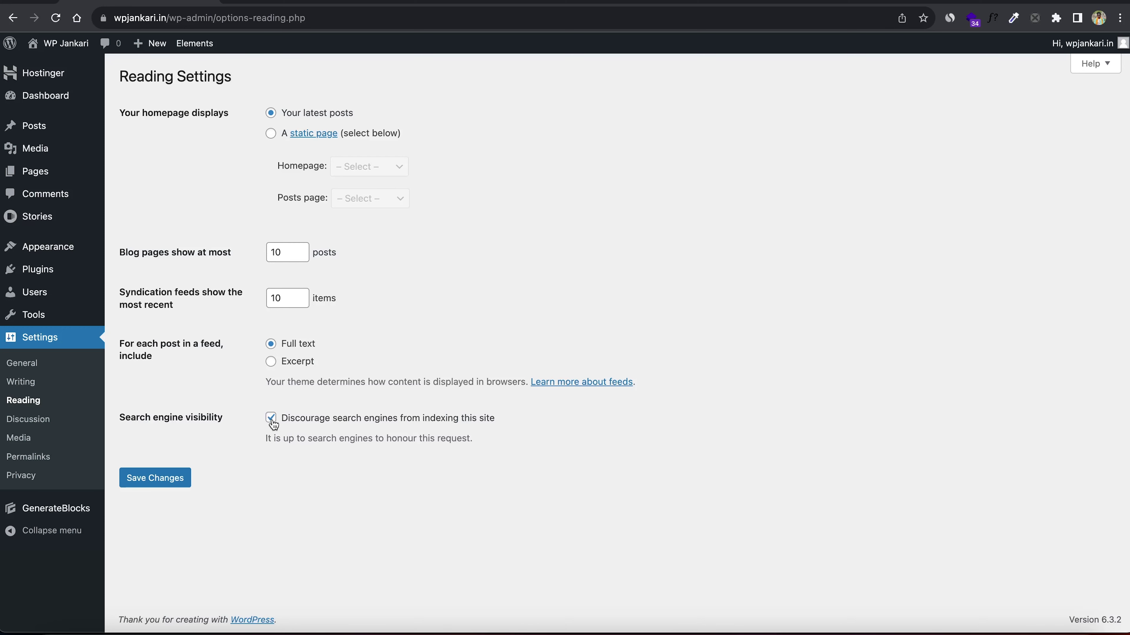
left_click(181, 484)
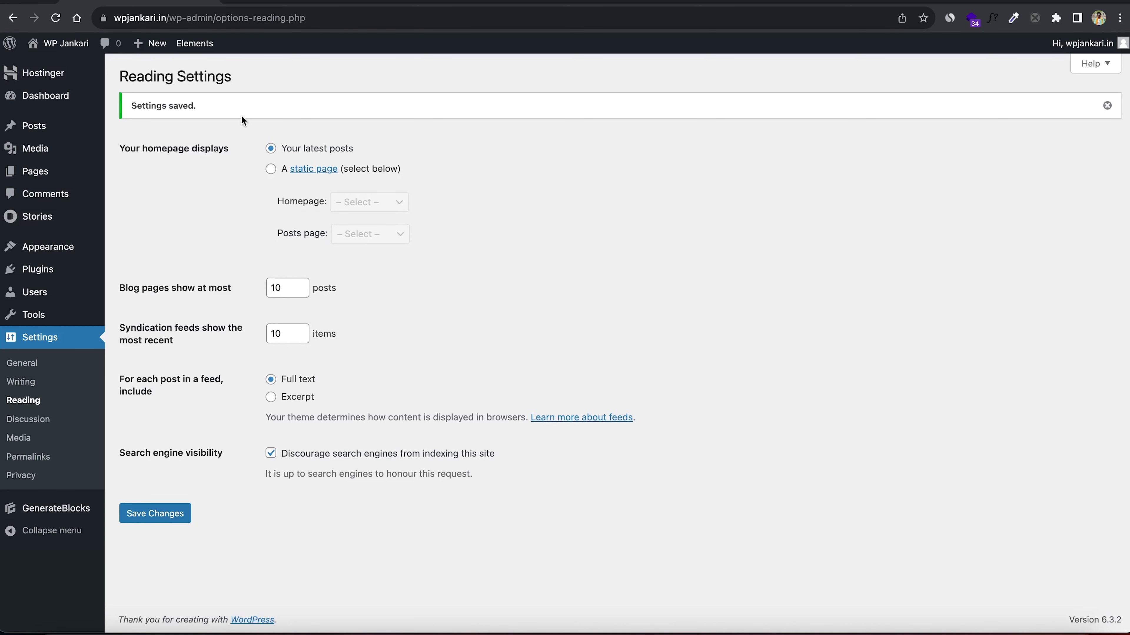
Examine the post layout and sidebar on the site's front page, then return to the Reading settings.
left_click(273, 4)
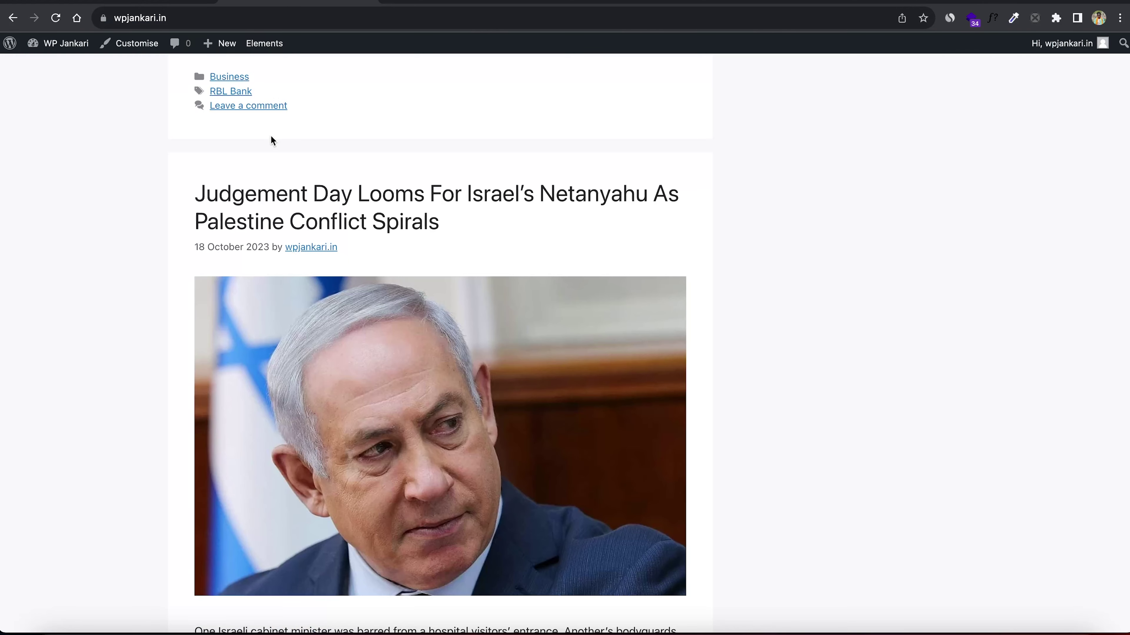
scroll(276, 150, "up", 15)
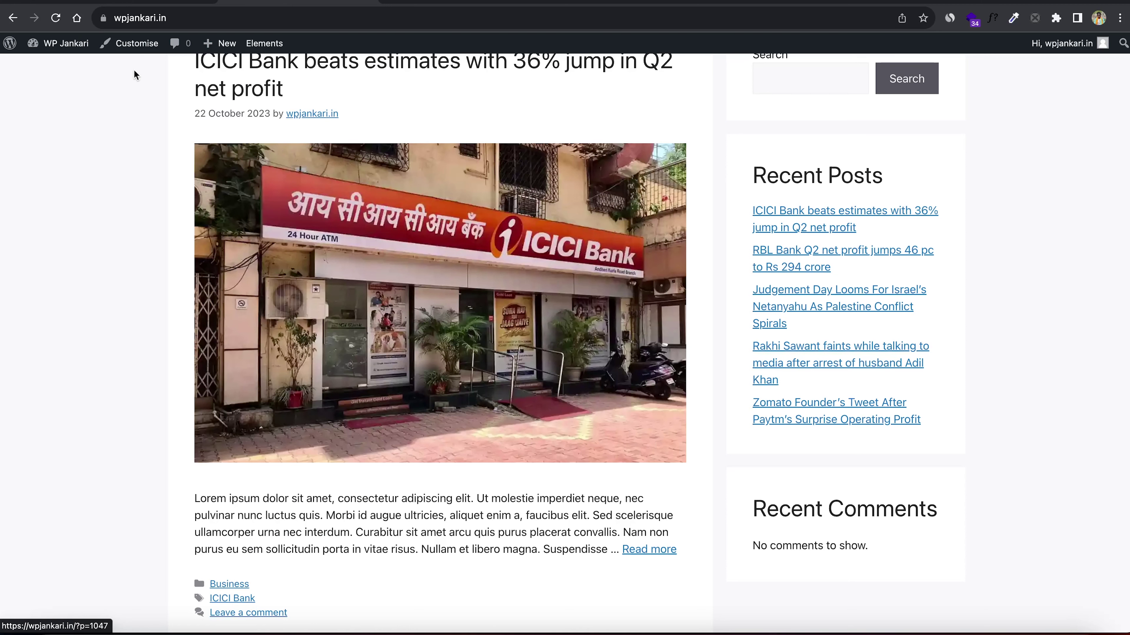
left_click(135, 5)
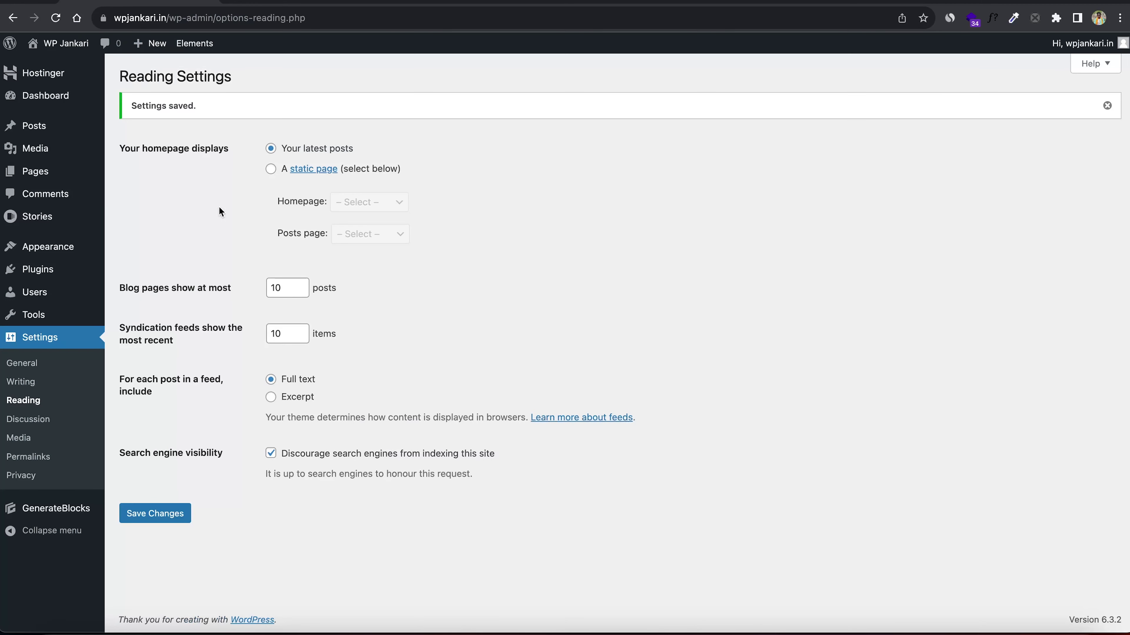
left_click(271, 453)
left_click(182, 516)
left_click(271, 454)
Import the customizer settings from wpnews-generatepress-settings.json into GeneratePress and accept overwriting the existing settings.
mouse_move(26, 249)
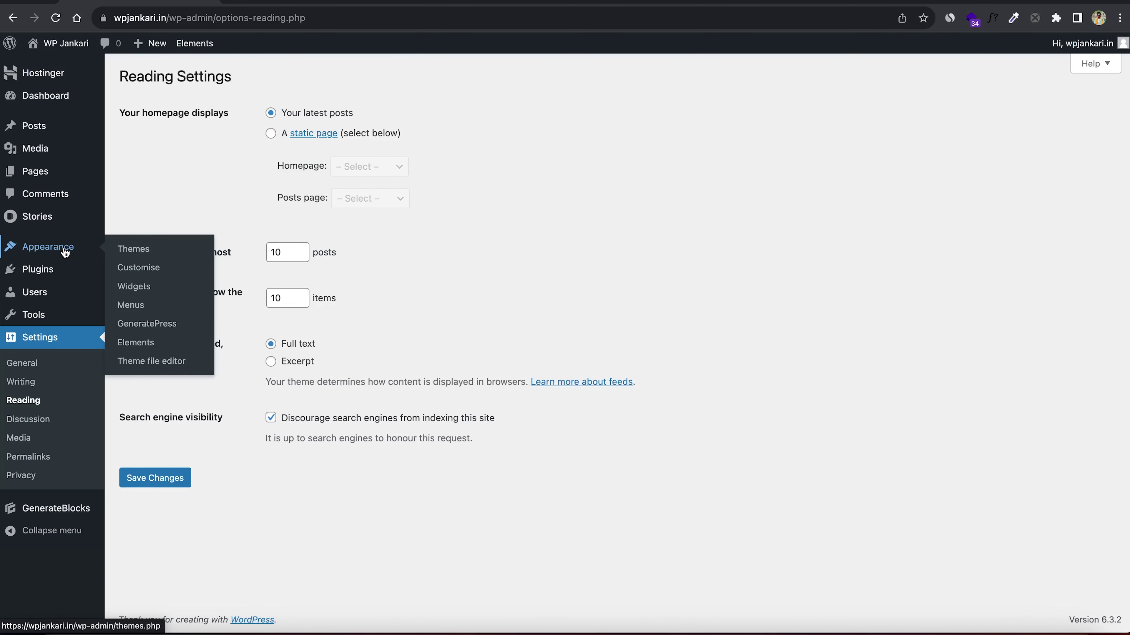
left_click(146, 325)
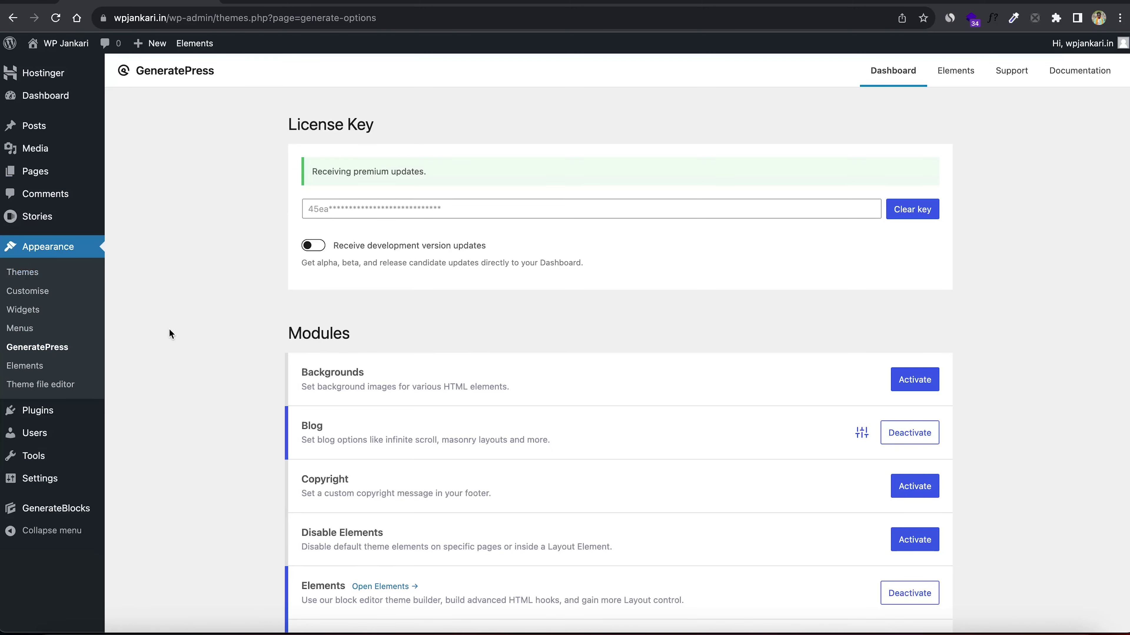
scroll(398, 375, "down", 15)
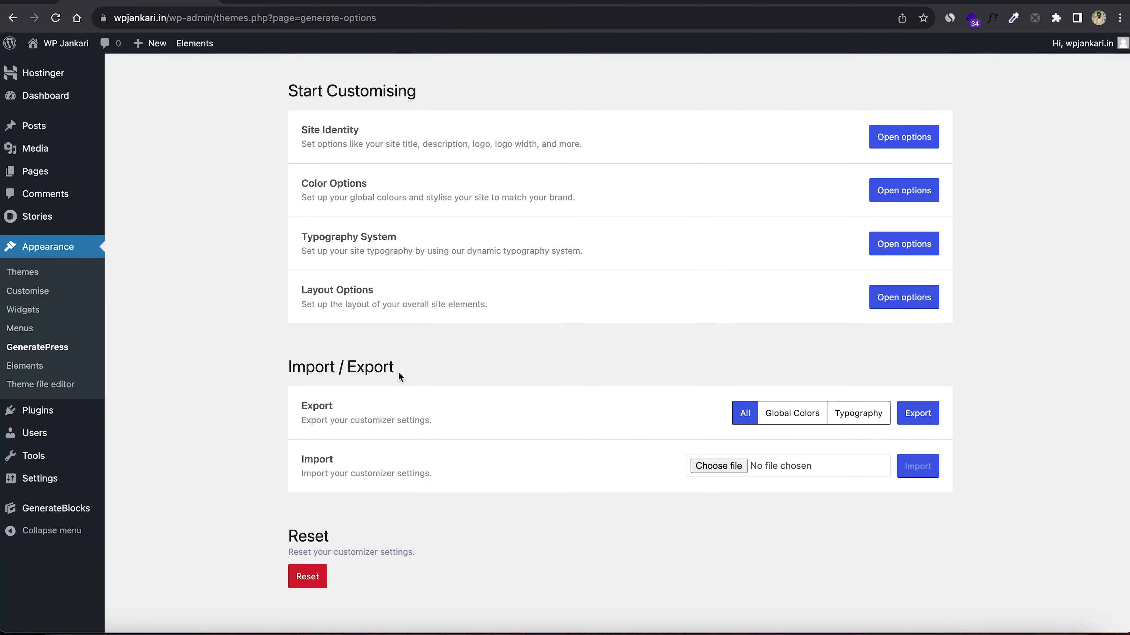
left_click(722, 464)
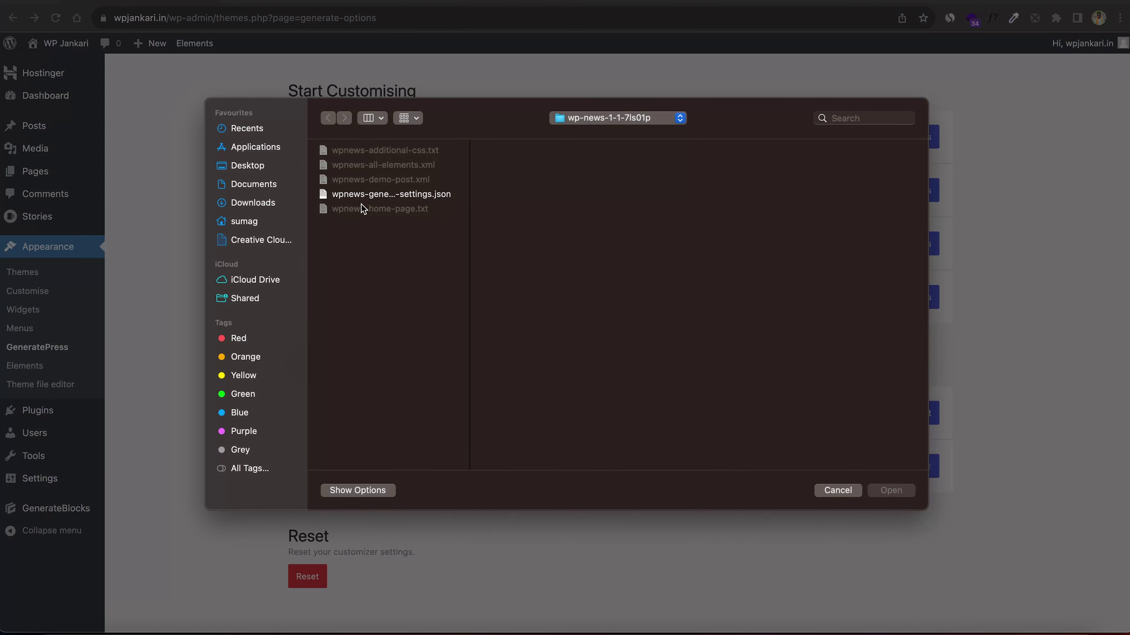
left_click(383, 196)
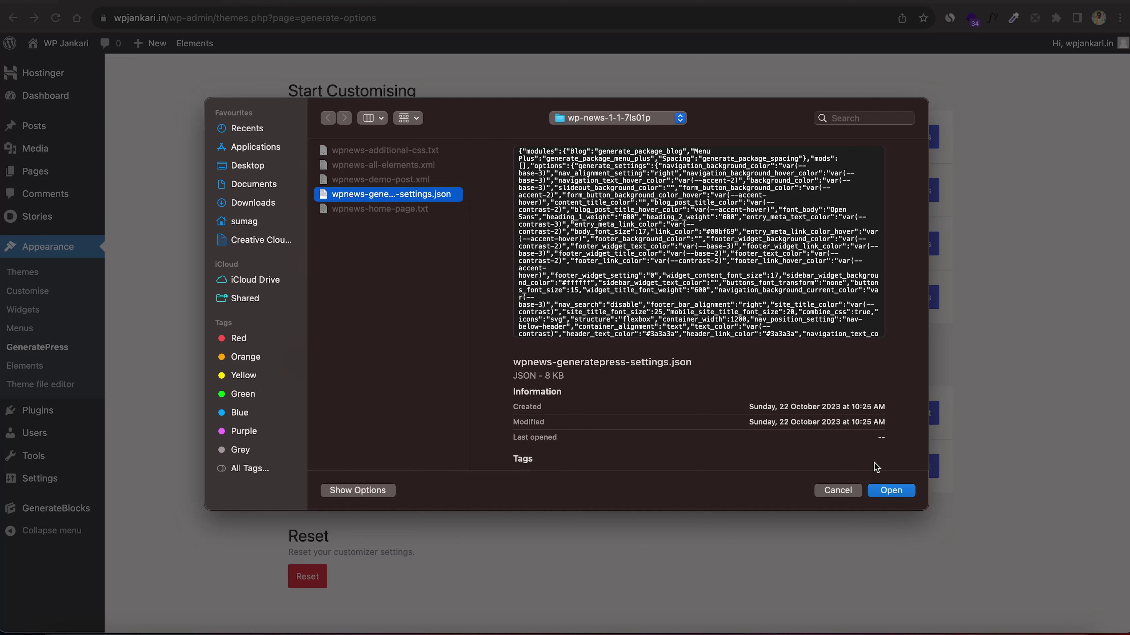
left_click(882, 490)
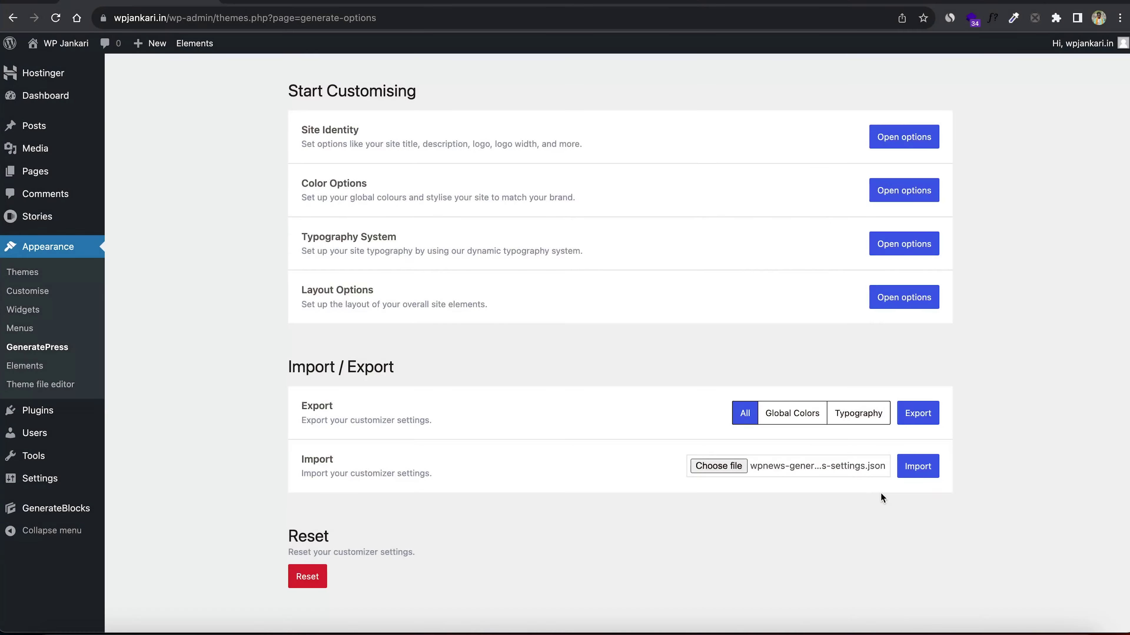
left_click(915, 465)
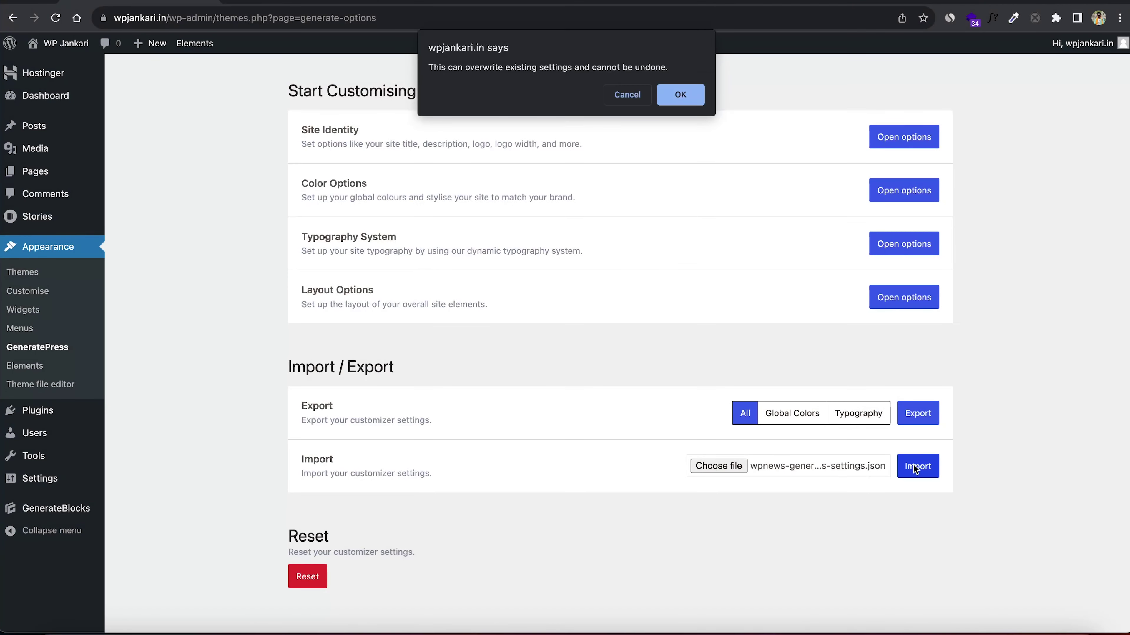
left_click(670, 95)
Reload the site's front page to check the styling from the imported customizer settings.
left_click(299, 4)
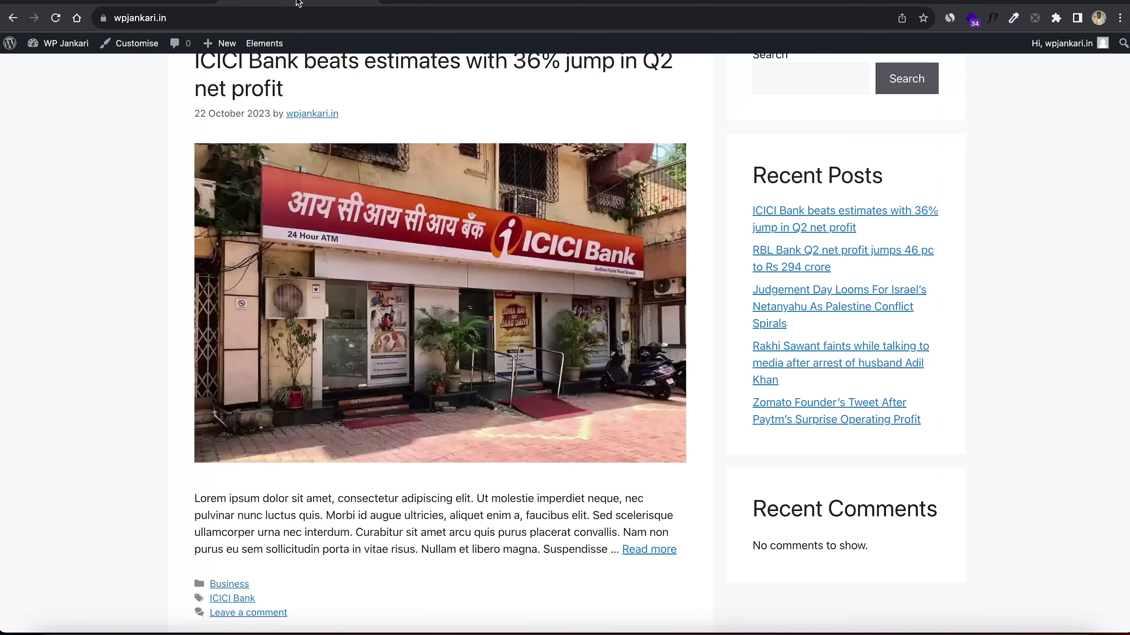
scroll(251, 111, "up", 3)
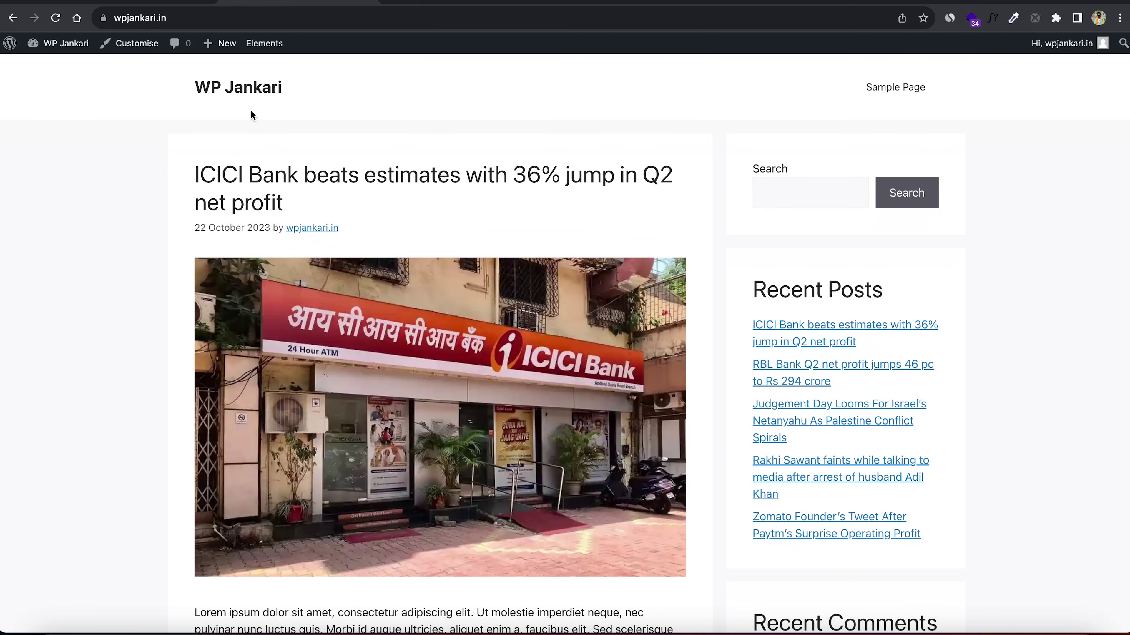
left_click(56, 19)
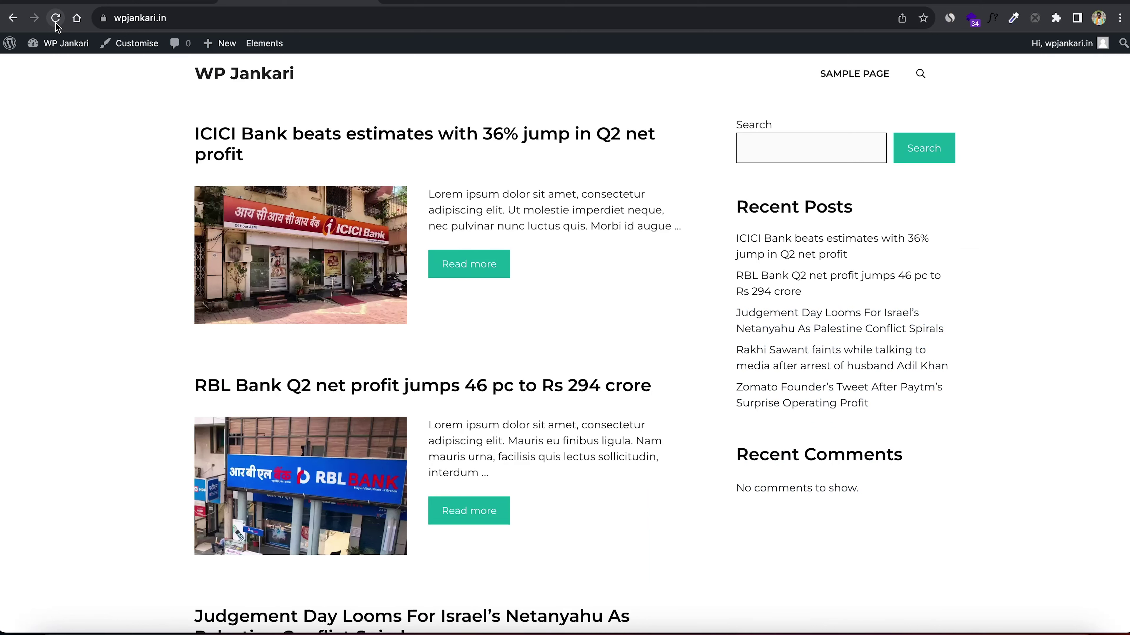
Copy all the code from wpnews-additional-css.txt in the wp-news-1-1-7ls01p folder into the site's Additional CSS and publish it.
left_click(101, 49)
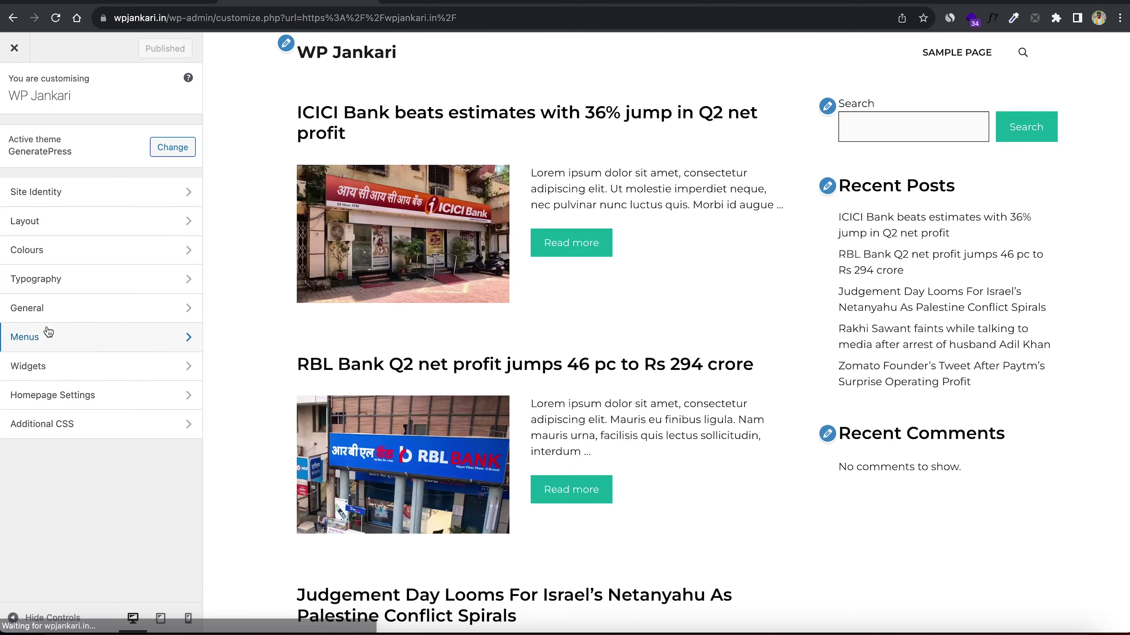
left_click(39, 428)
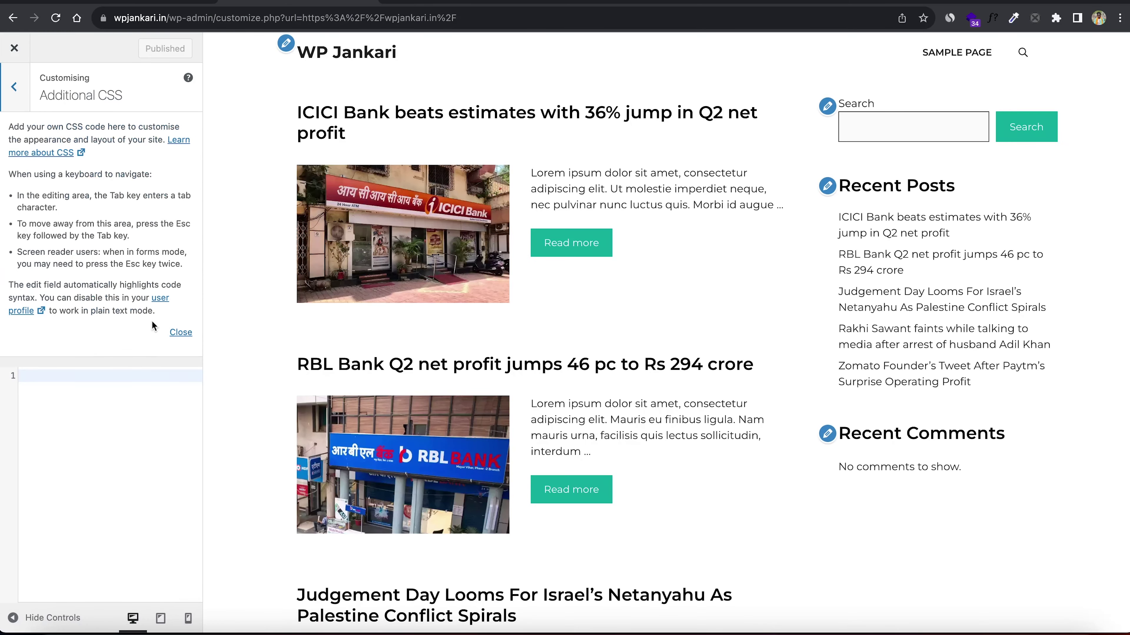
left_click(173, 332)
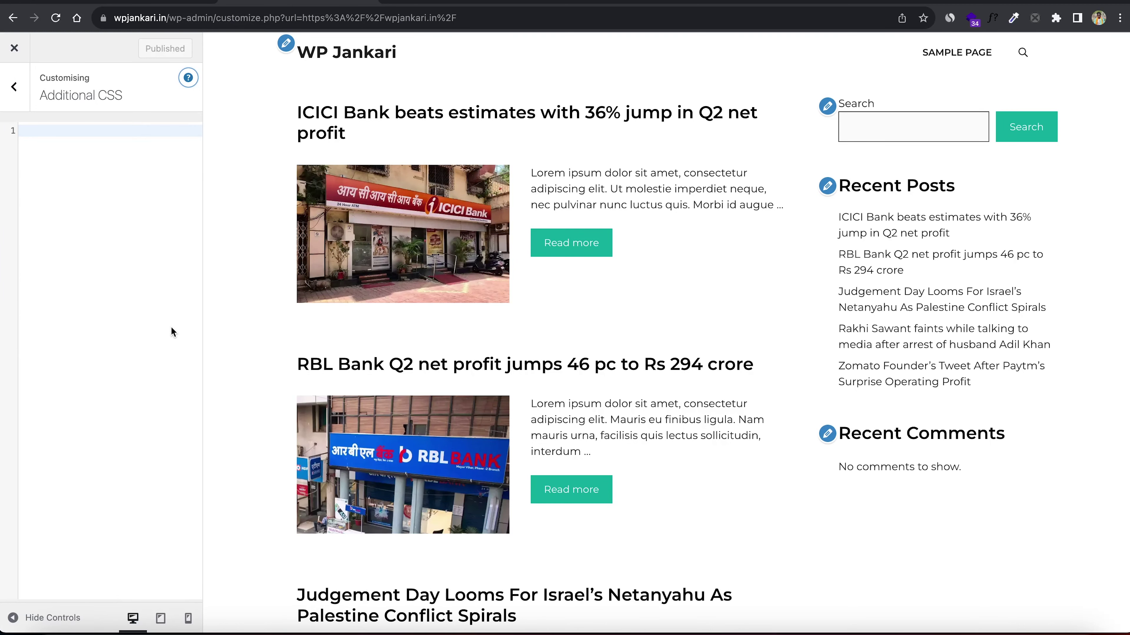
key("super+Tab")
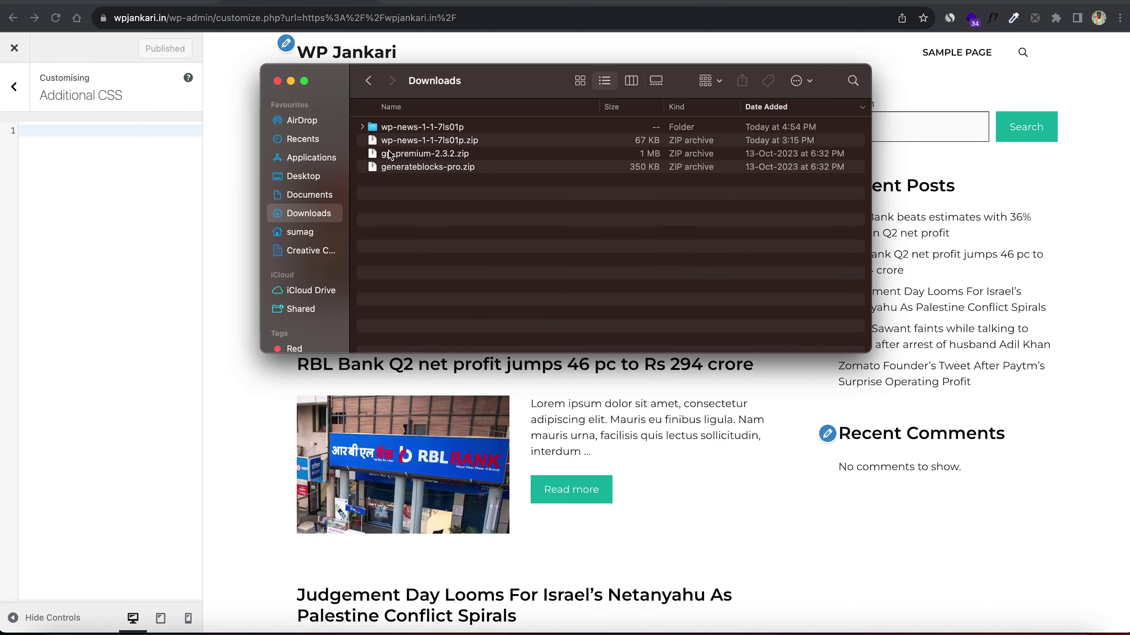
double_click(412, 129)
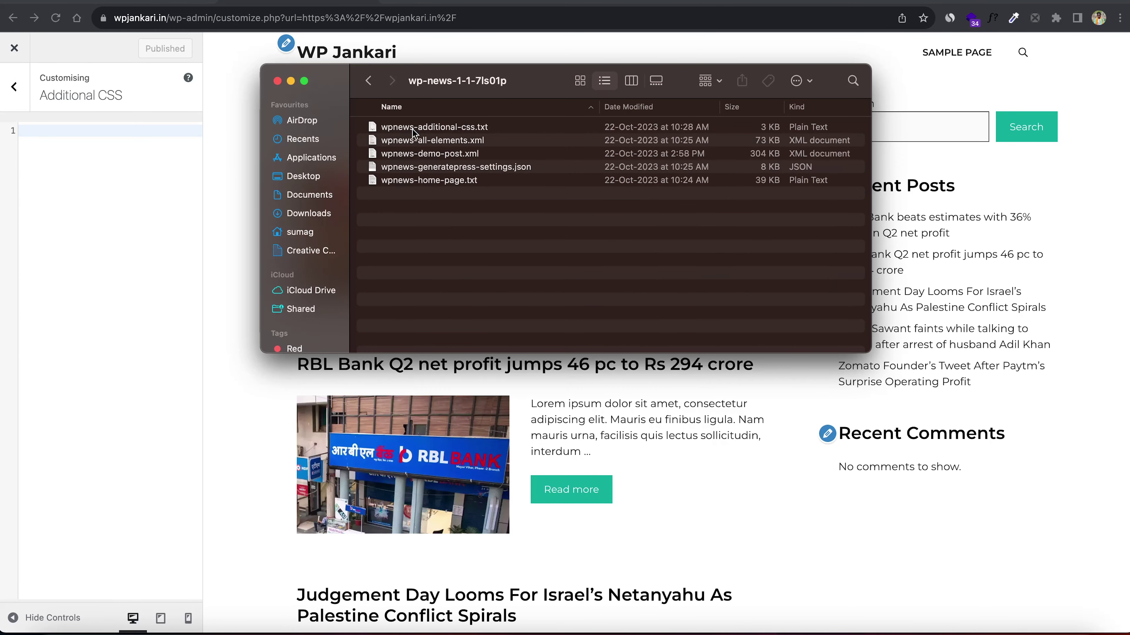
double_click(438, 130)
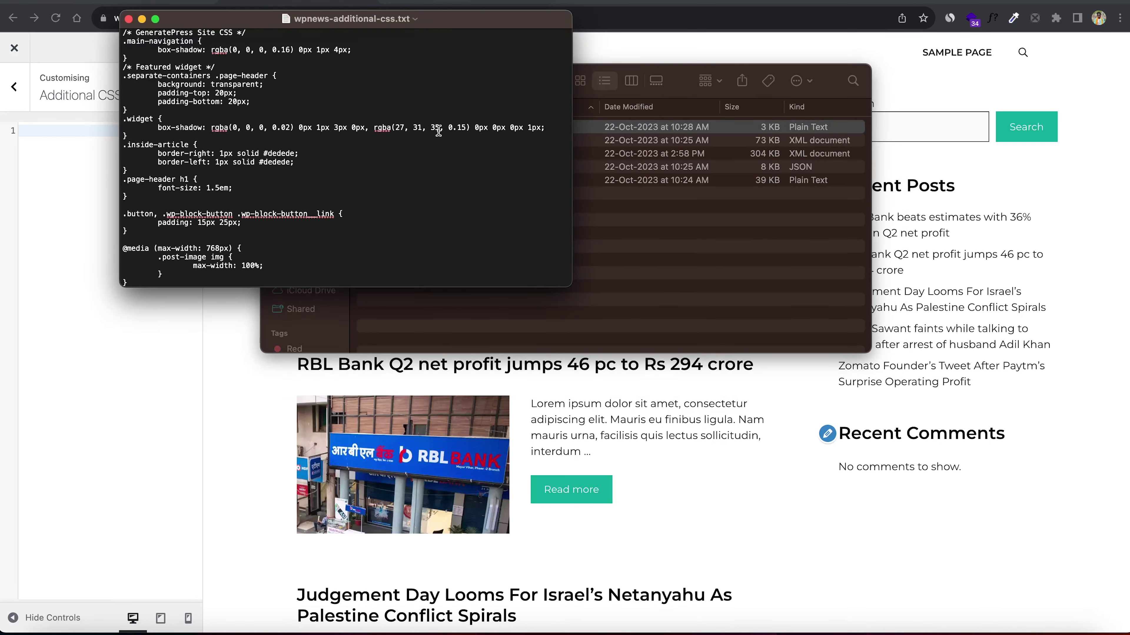
key("super+a")
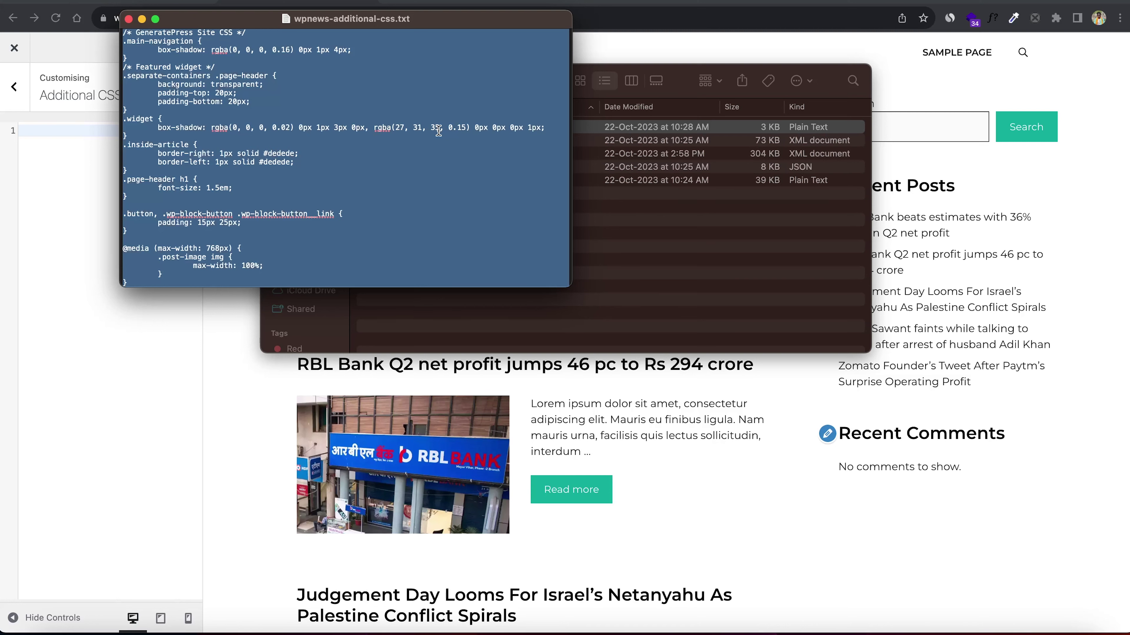
left_click(72, 125)
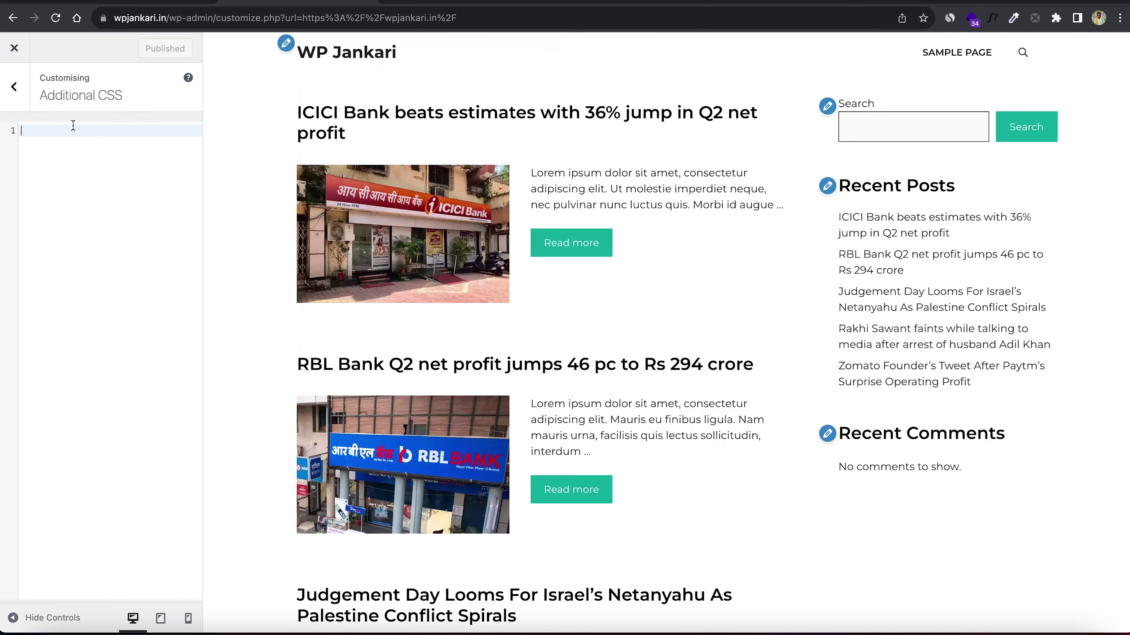
key("super+v")
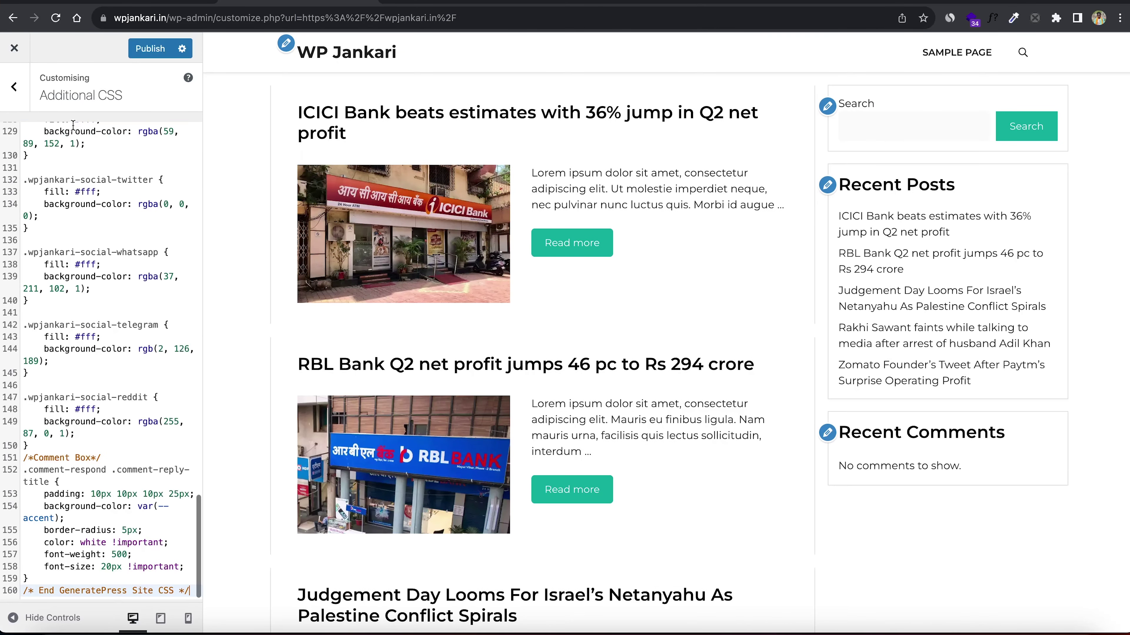
left_click(130, 50)
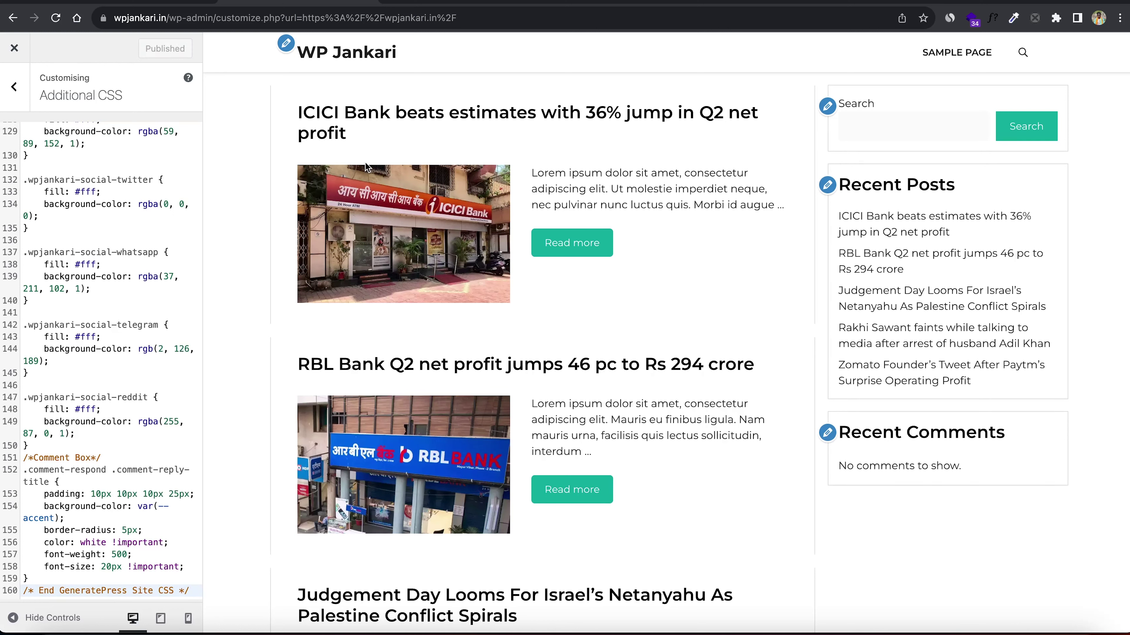
Hide the site title in the Site Identity settings and set your-logo-web-1.png from the media library as the uncropped logo.
left_click(28, 92)
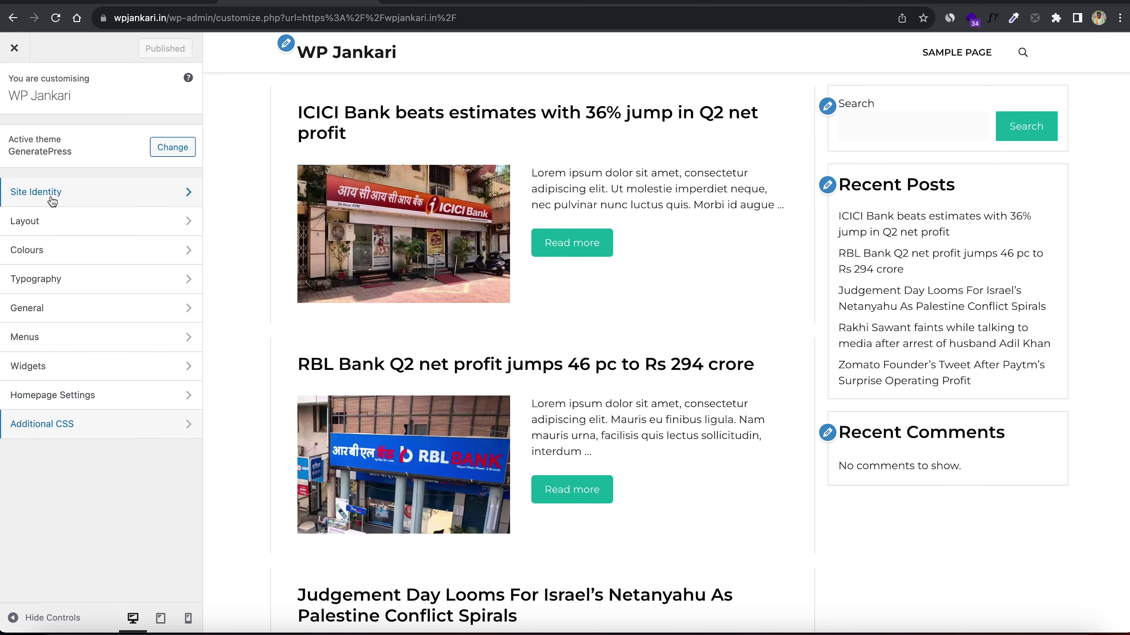
left_click(52, 198)
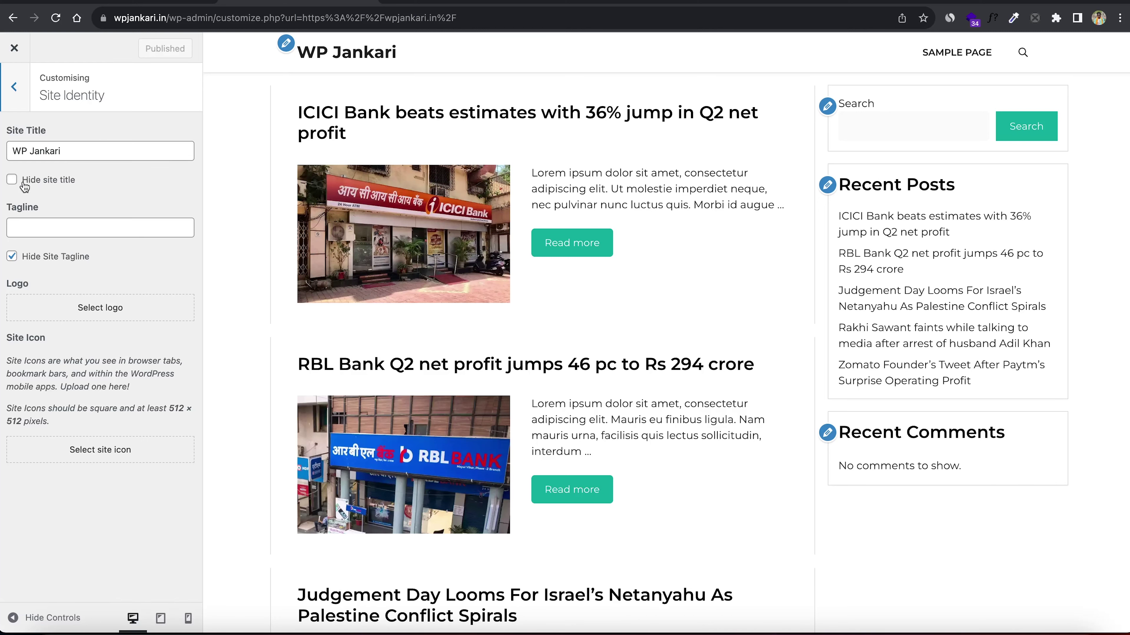
left_click(12, 180)
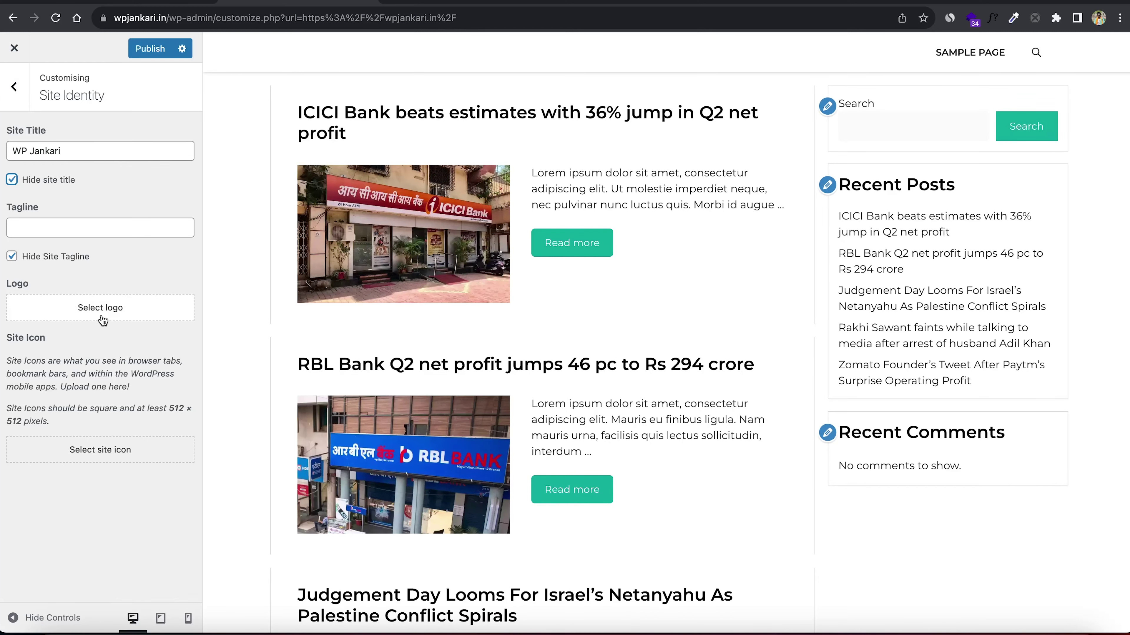
left_click(101, 312)
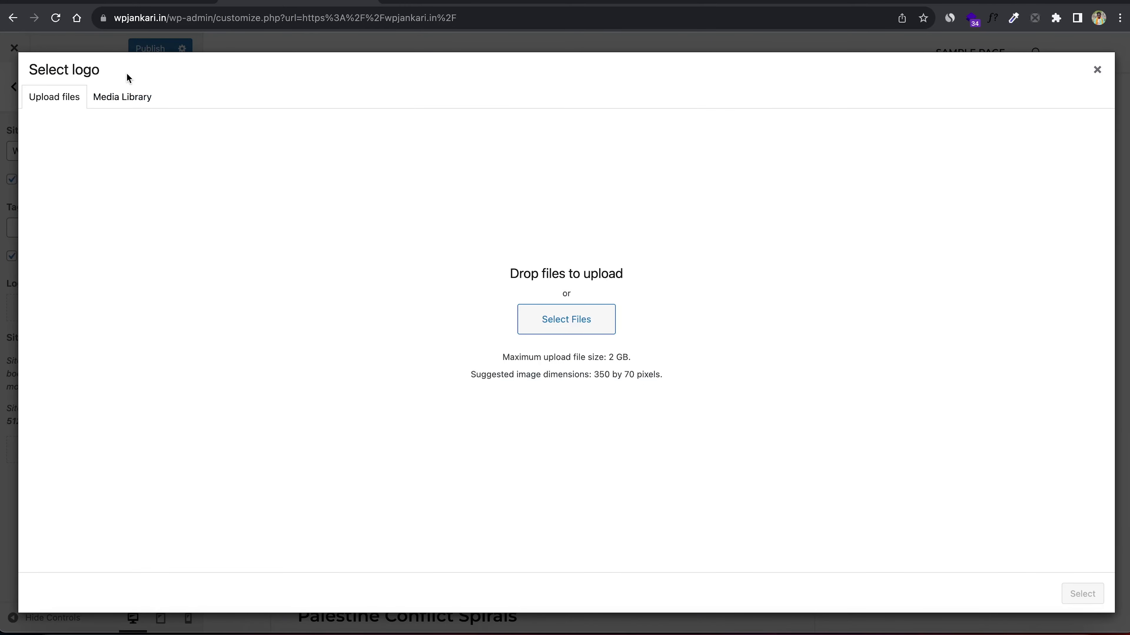
left_click(125, 94)
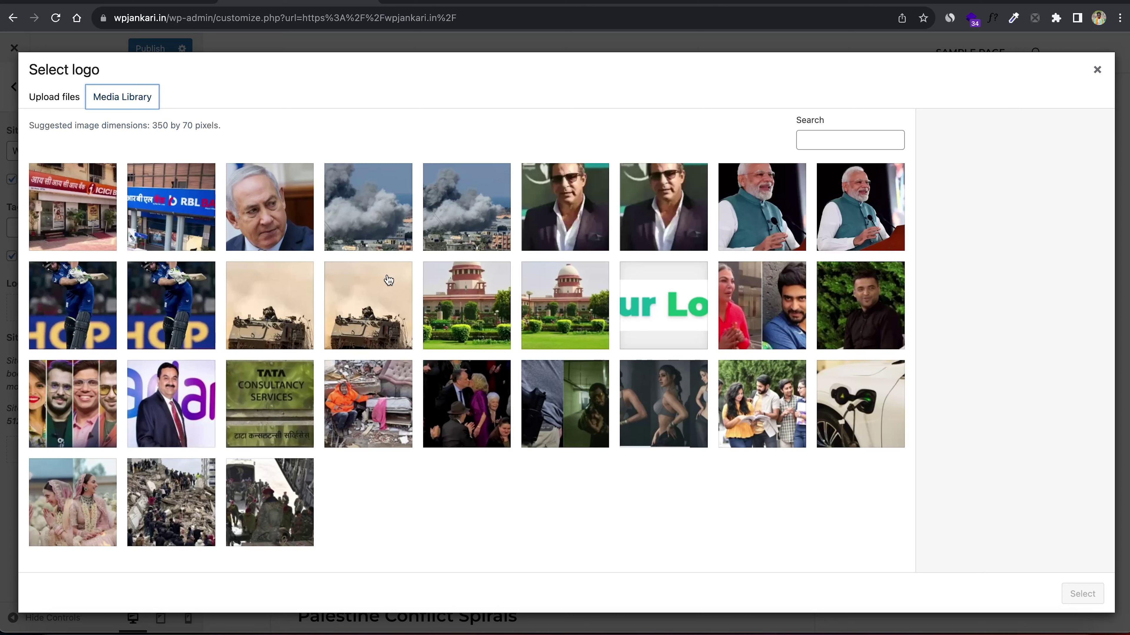
left_click(670, 313)
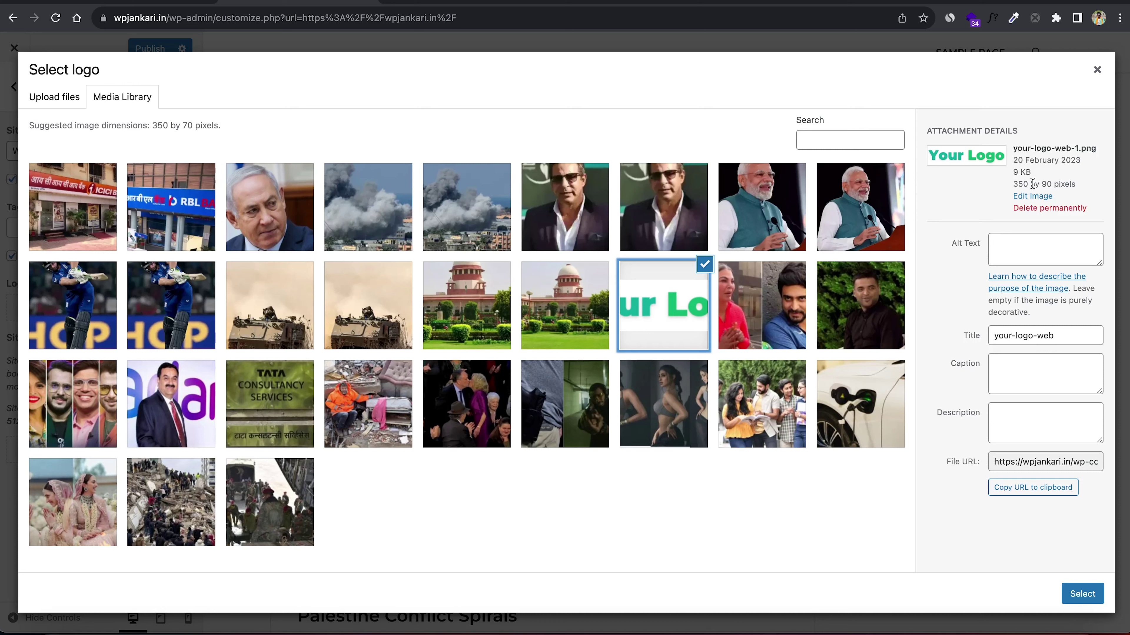
left_click(1079, 593)
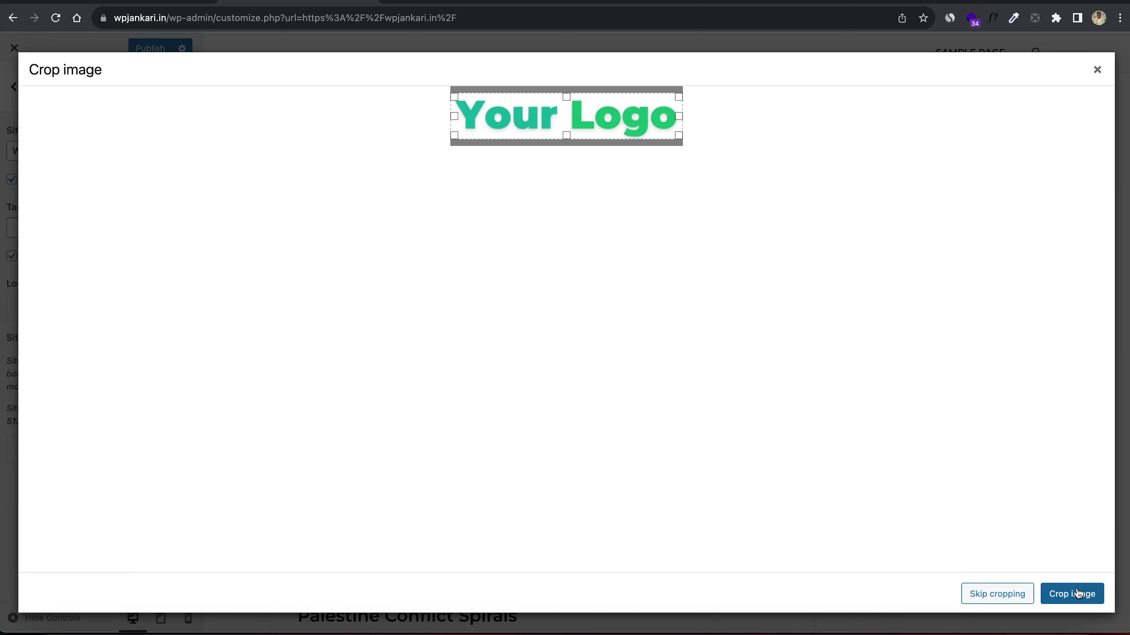
left_click(988, 593)
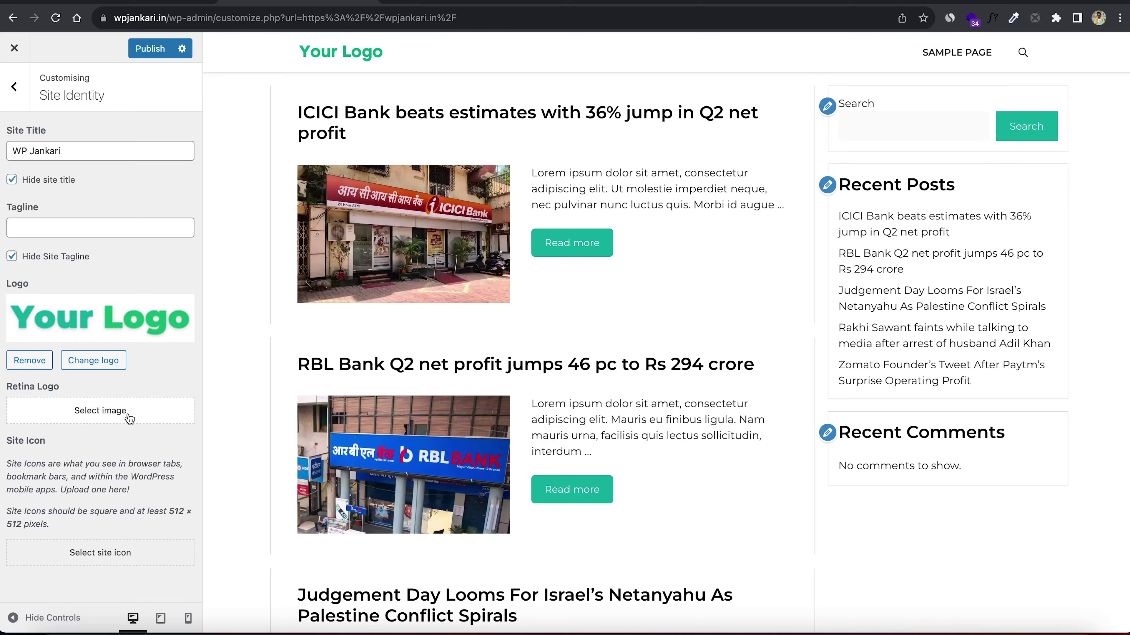
Set the same "Your Logo" image as the retina logo, publish the changes and close the Customizer.
left_click(128, 416)
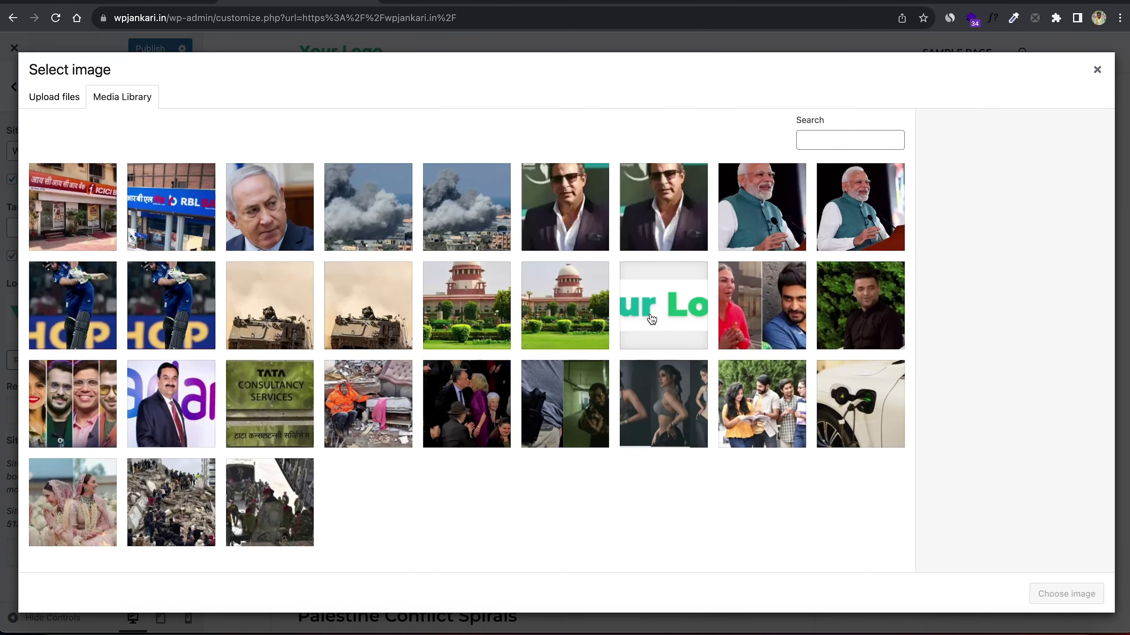
left_click(652, 319)
left_click(1065, 595)
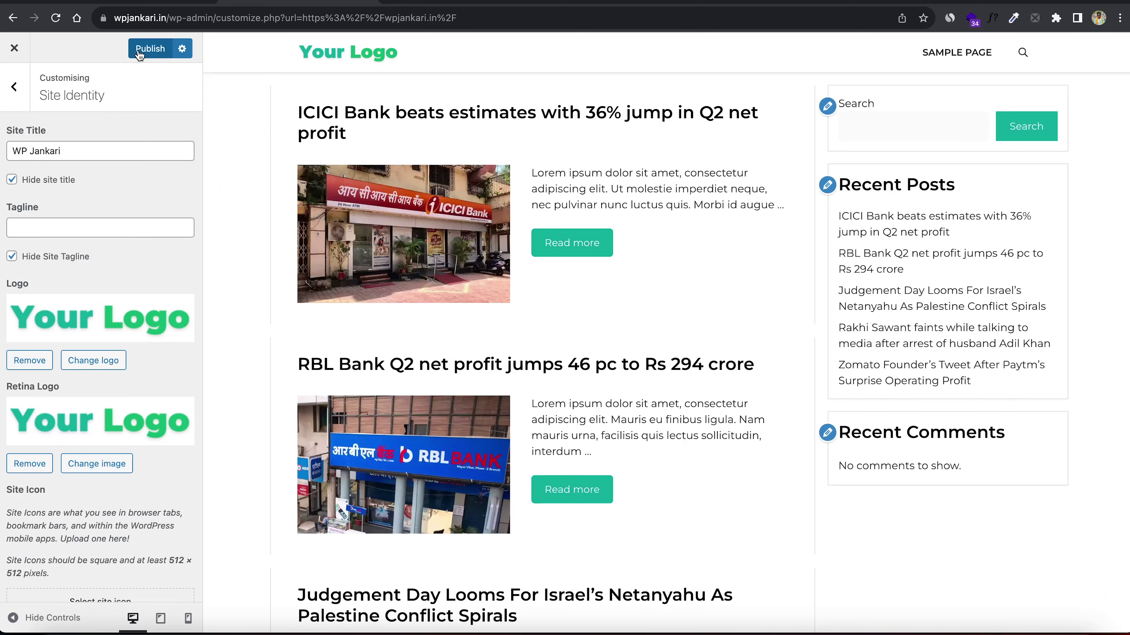
left_click(140, 50)
left_click(16, 48)
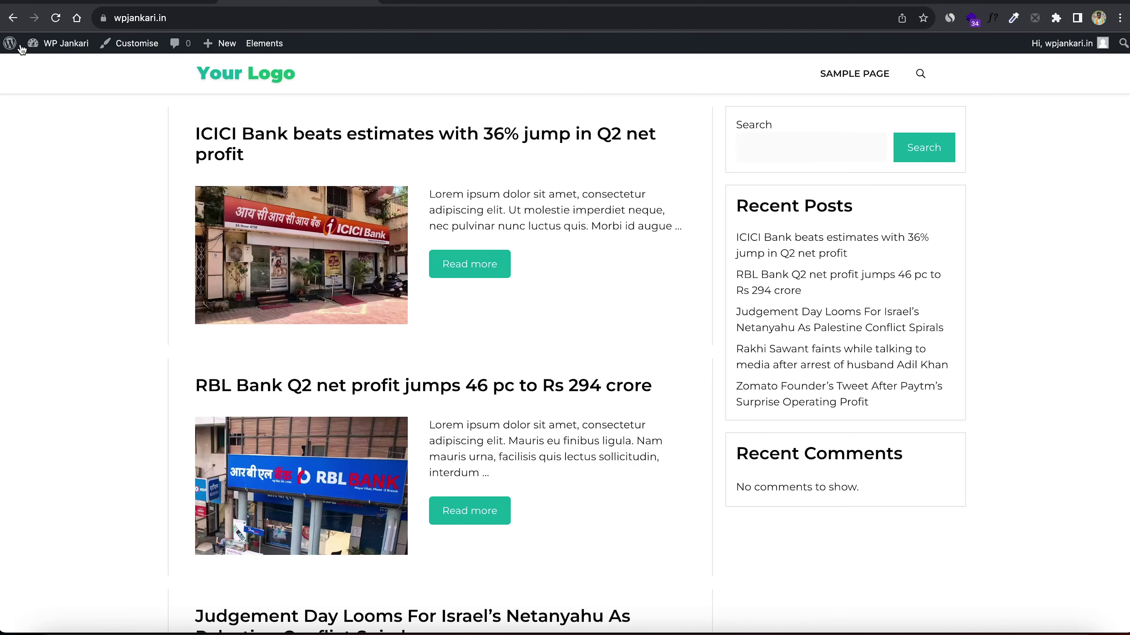
Upload wpnews-all-elements.xml from the wp-news-1-1-7ls01p folder to the WordPress importer.
mouse_move(66, 293)
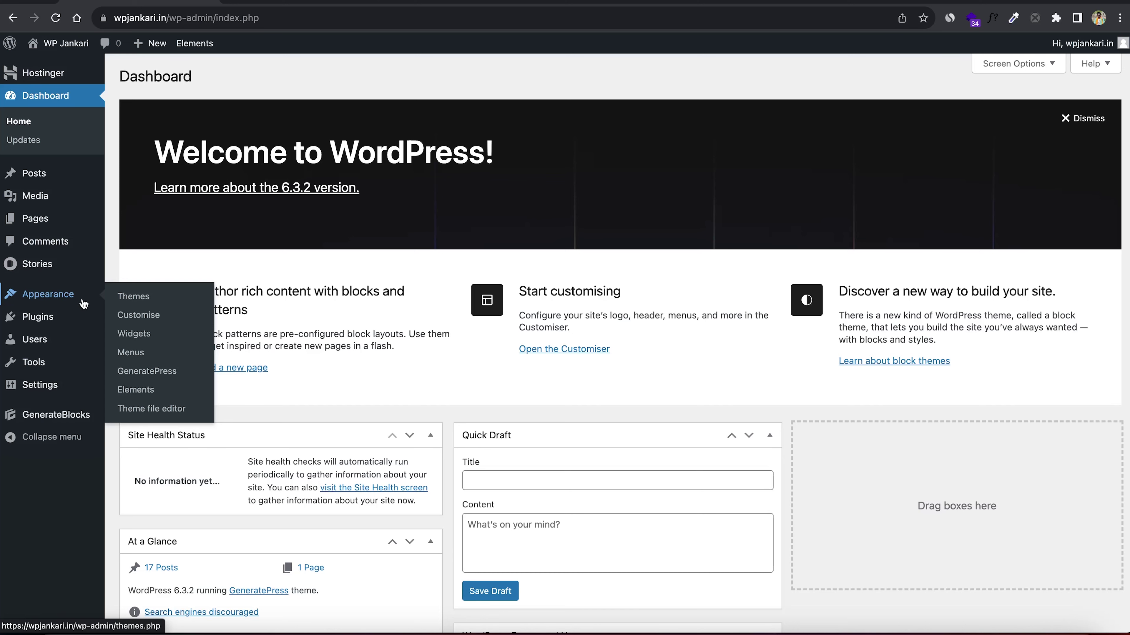
left_click(145, 389)
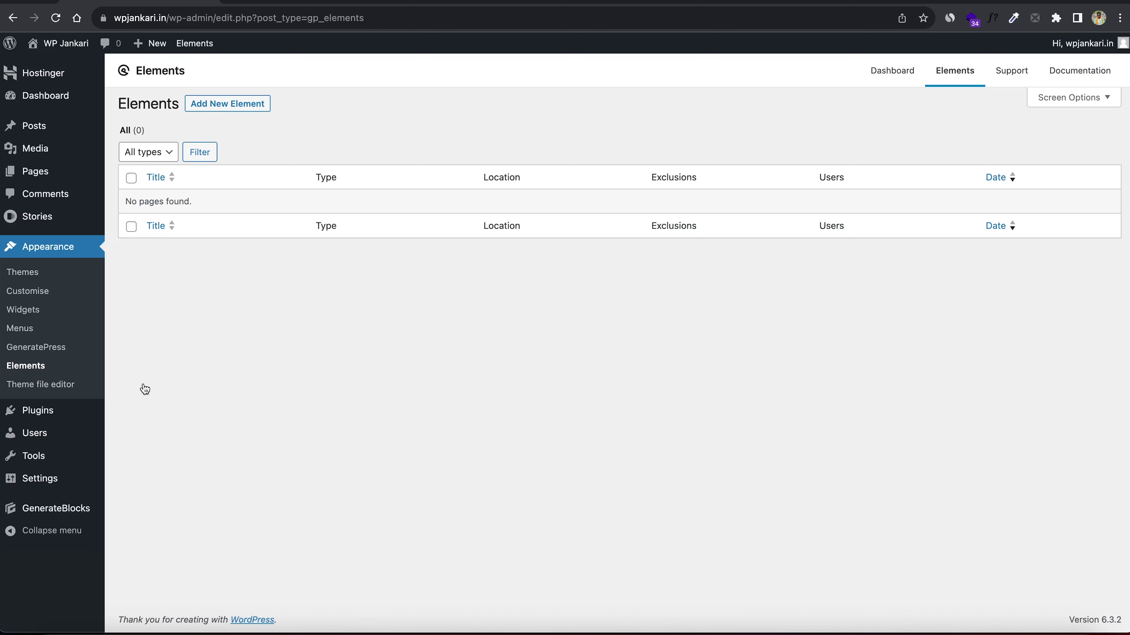
mouse_move(58, 464)
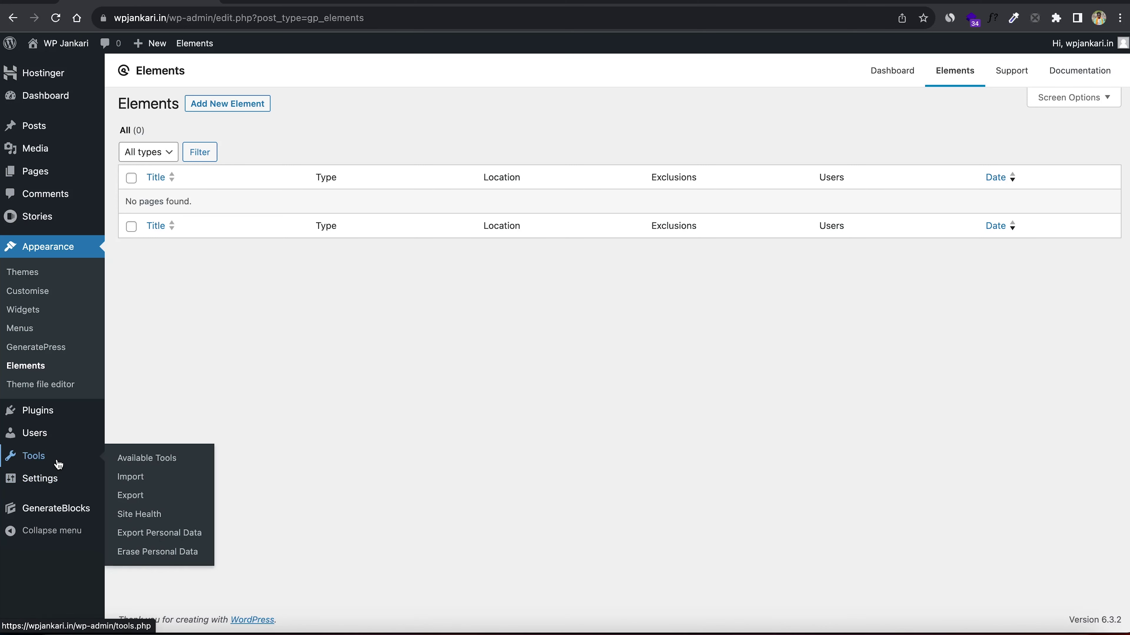
left_click(127, 480)
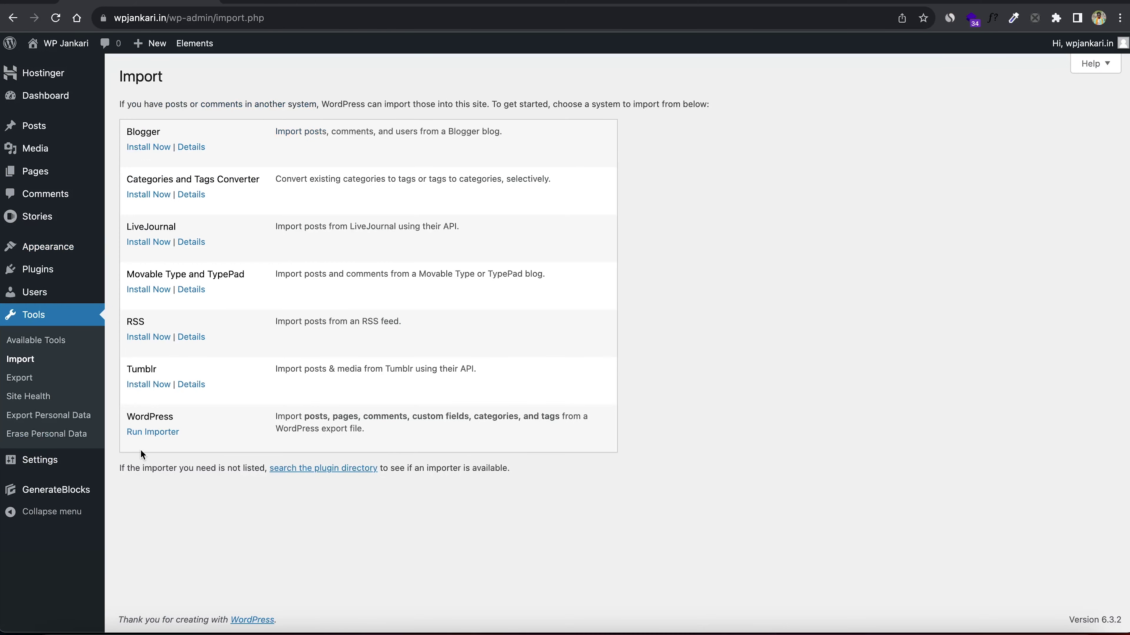
left_click(145, 434)
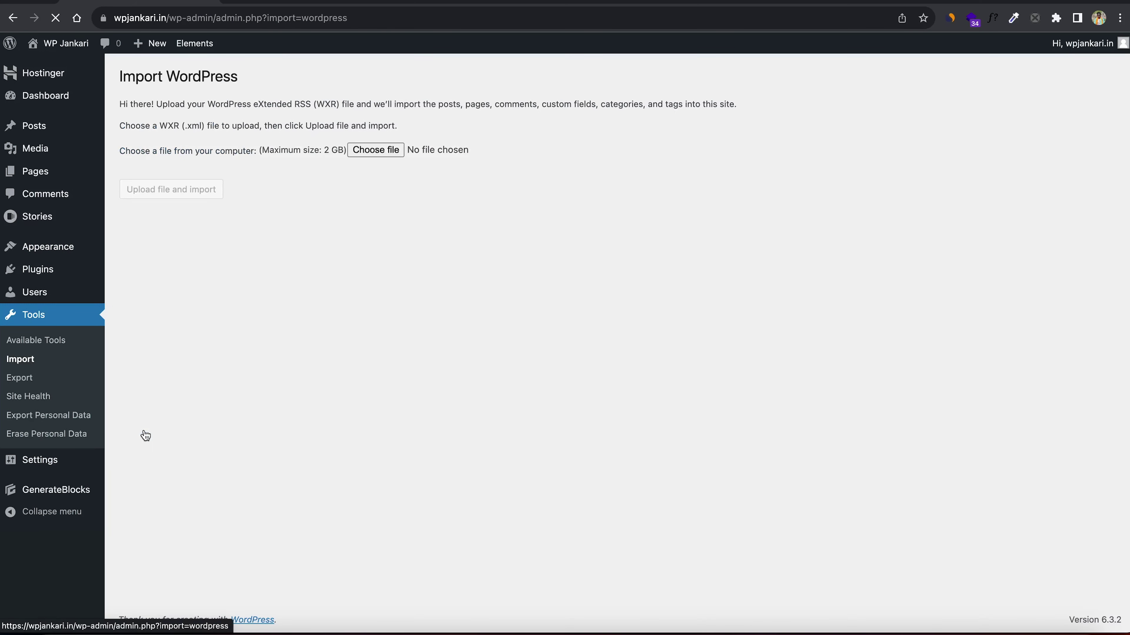
left_click(386, 149)
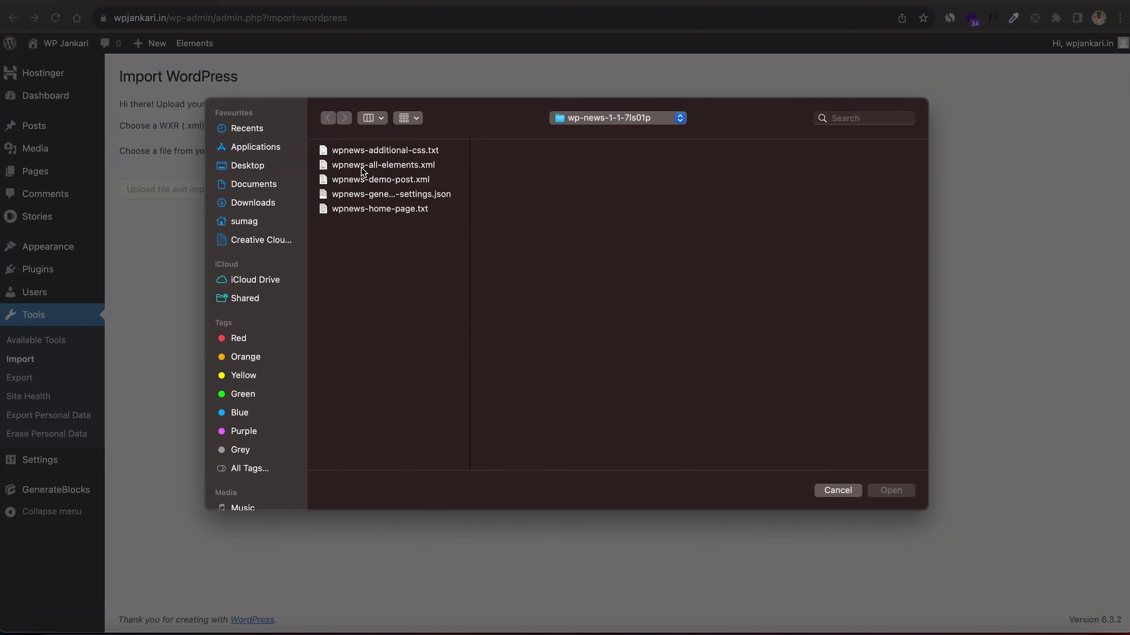
left_click(424, 169)
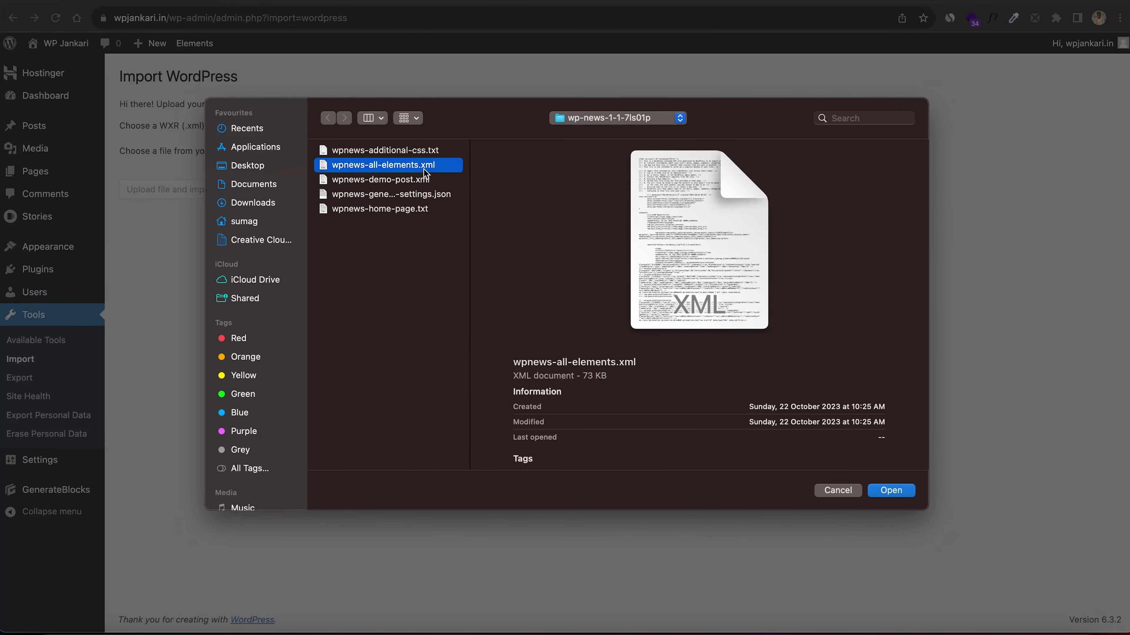
left_click(886, 491)
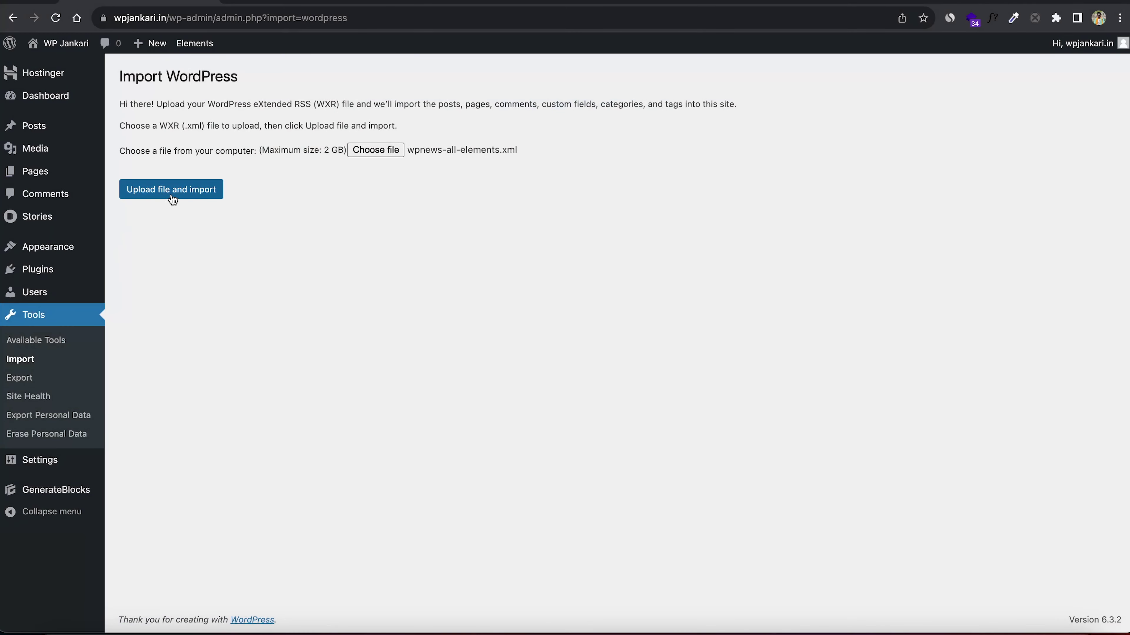
left_click(173, 195)
Assign the imported elements to the existing wpjankari.in user and run the import without file attachments.
left_click(294, 201)
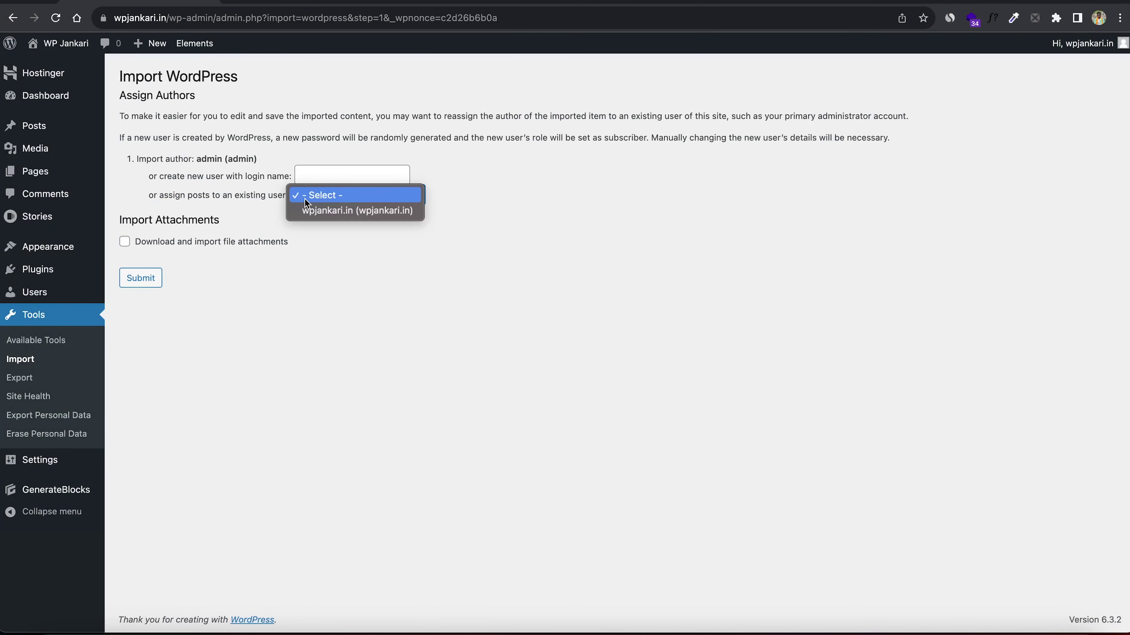
left_click(325, 211)
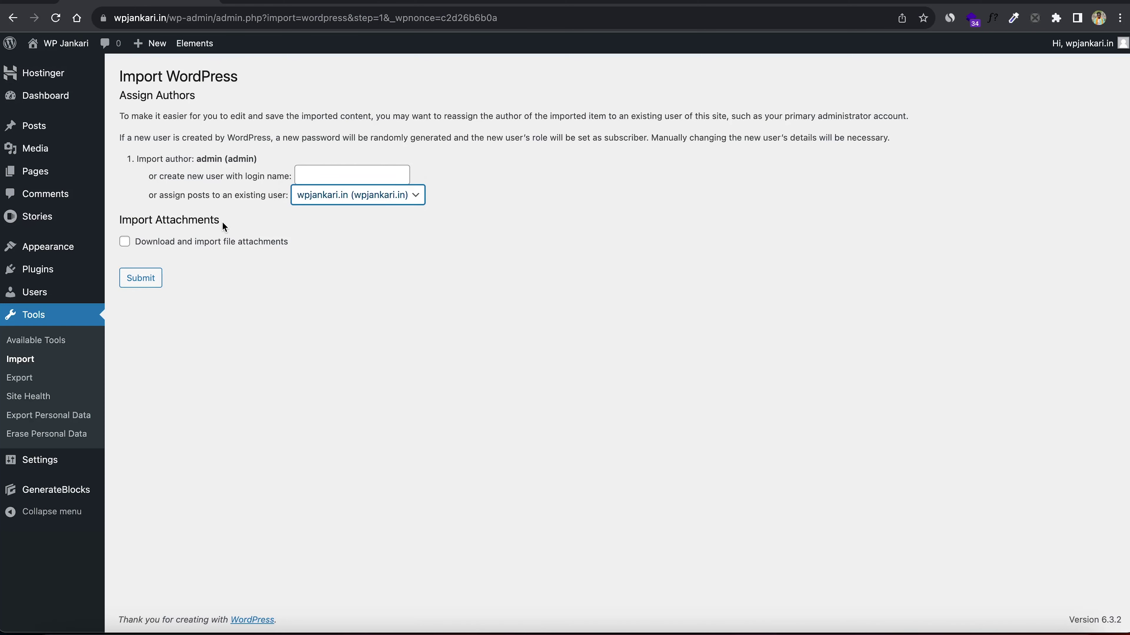
left_click(147, 280)
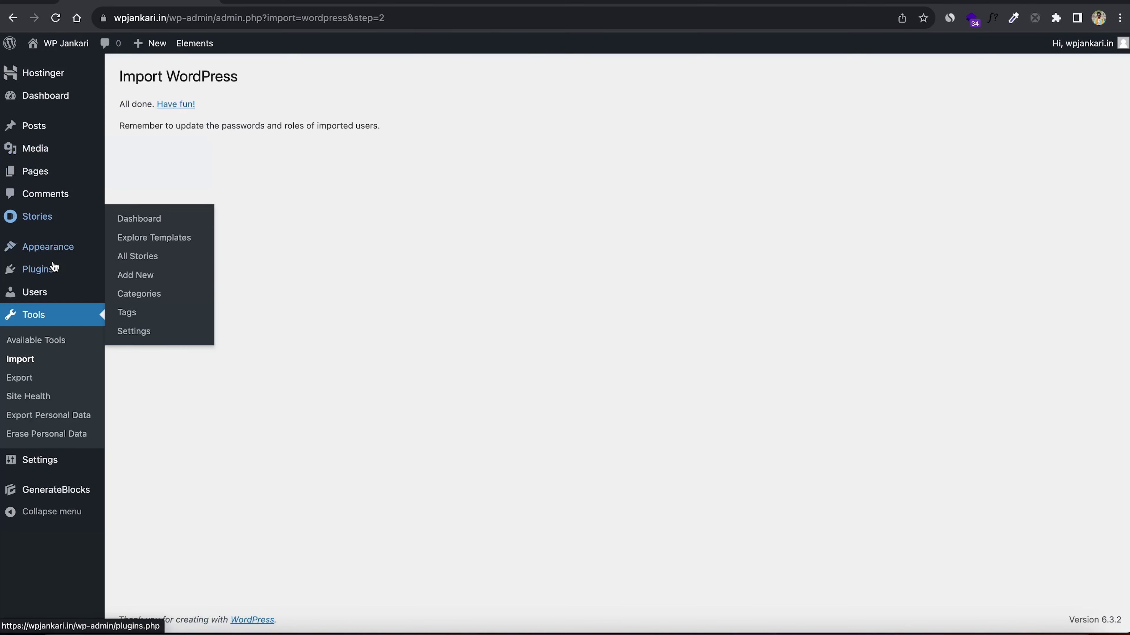
Review the imported elements in the Elements list and reload the site's front page to check its layout down to the footer.
mouse_move(57, 251)
left_click(133, 341)
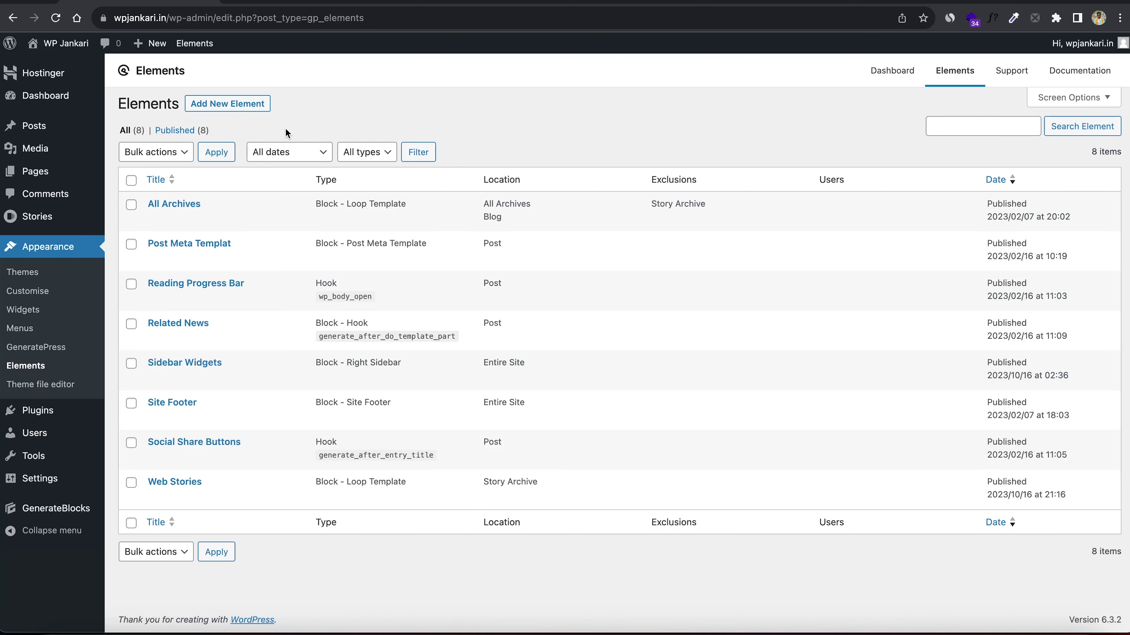
left_click(272, 5)
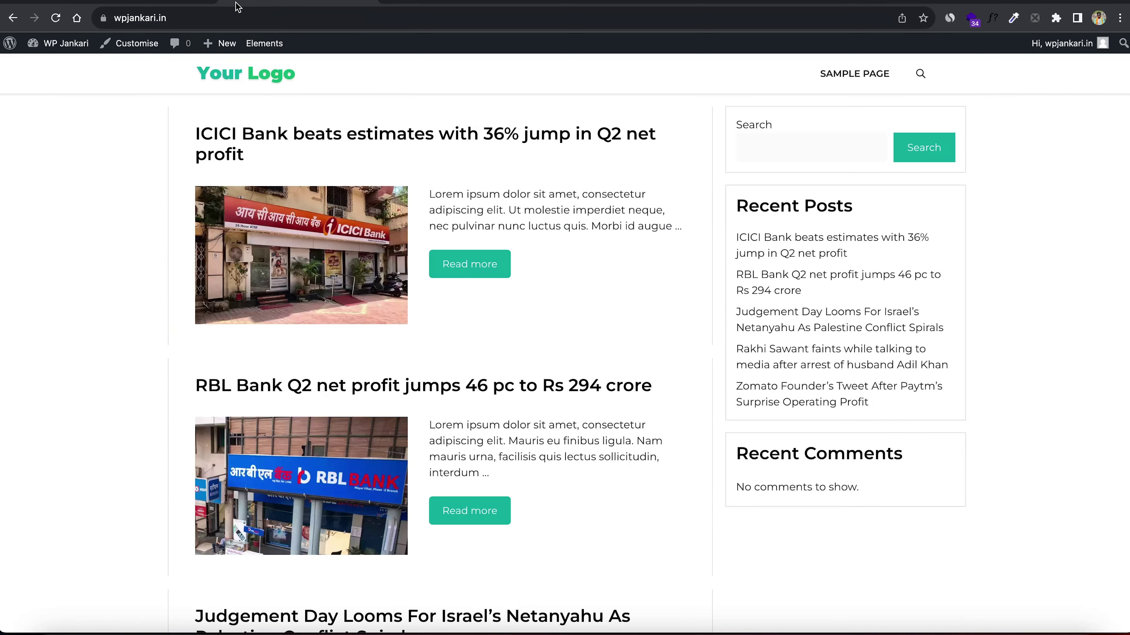
left_click(77, 18)
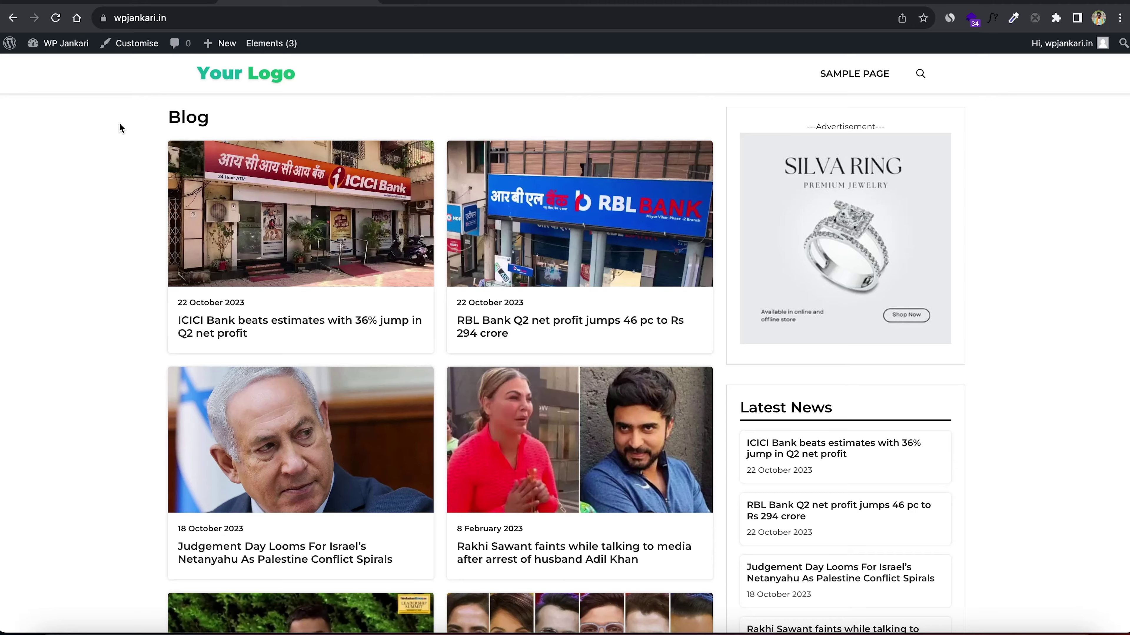
scroll(227, 221, "down", 12)
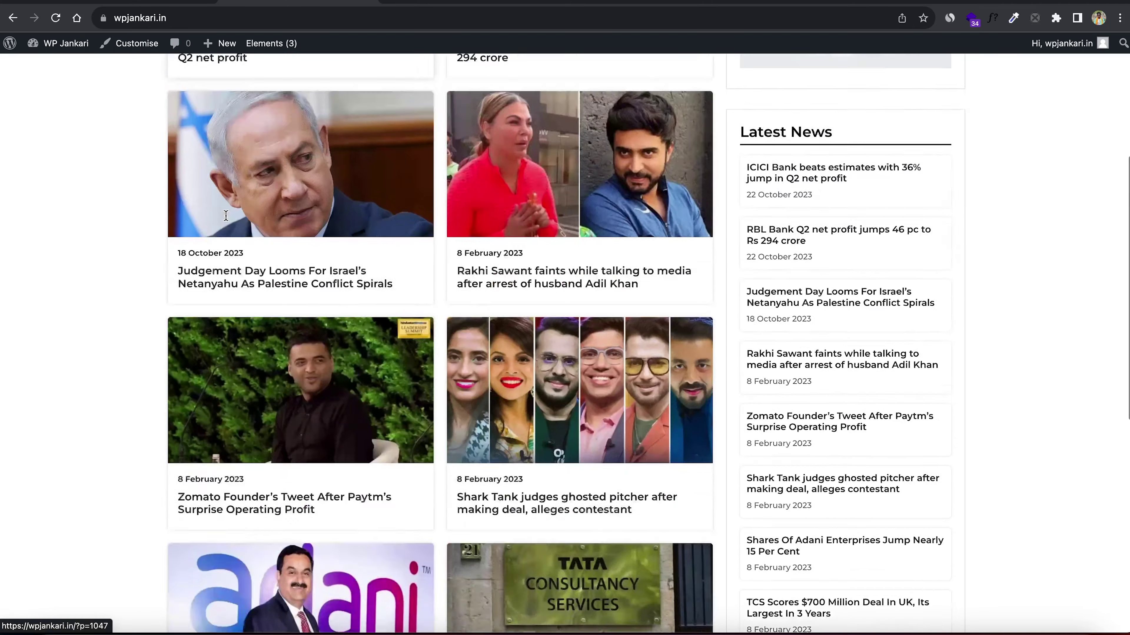
scroll(226, 220, "down", 4)
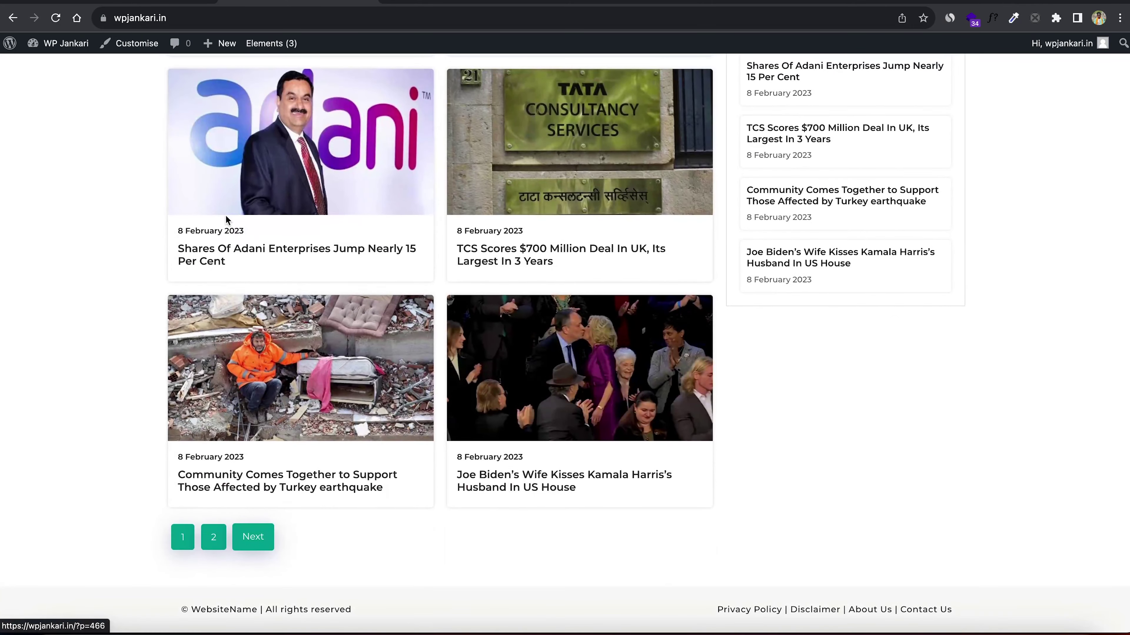
scroll(227, 221, "up", 15)
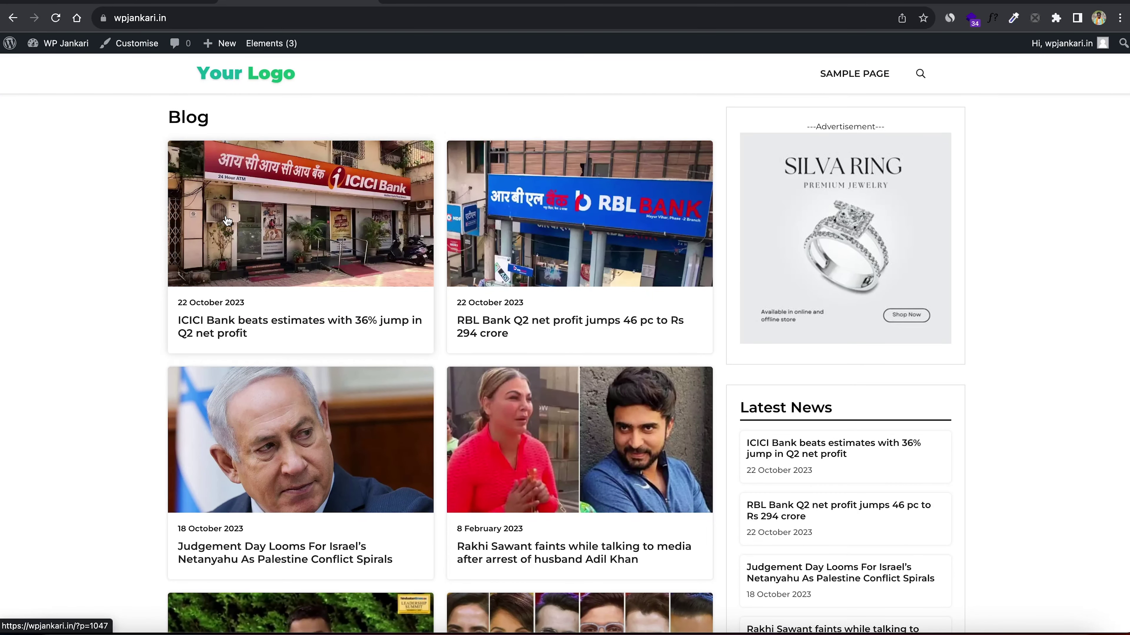
Create a new page titled "Home".
mouse_move(57, 168)
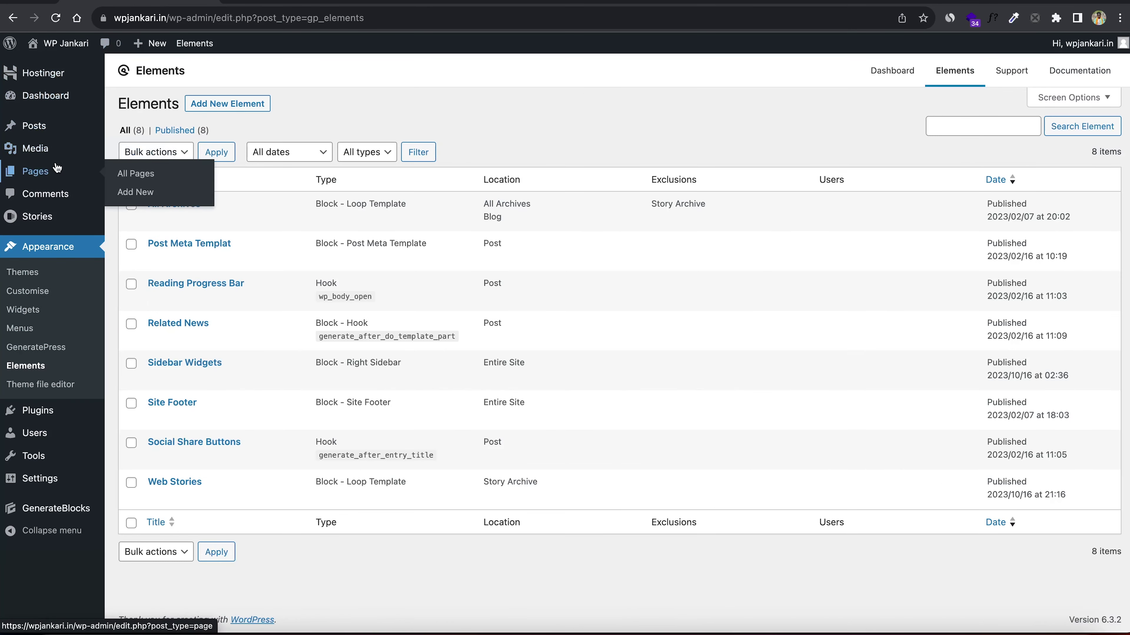
left_click(134, 173)
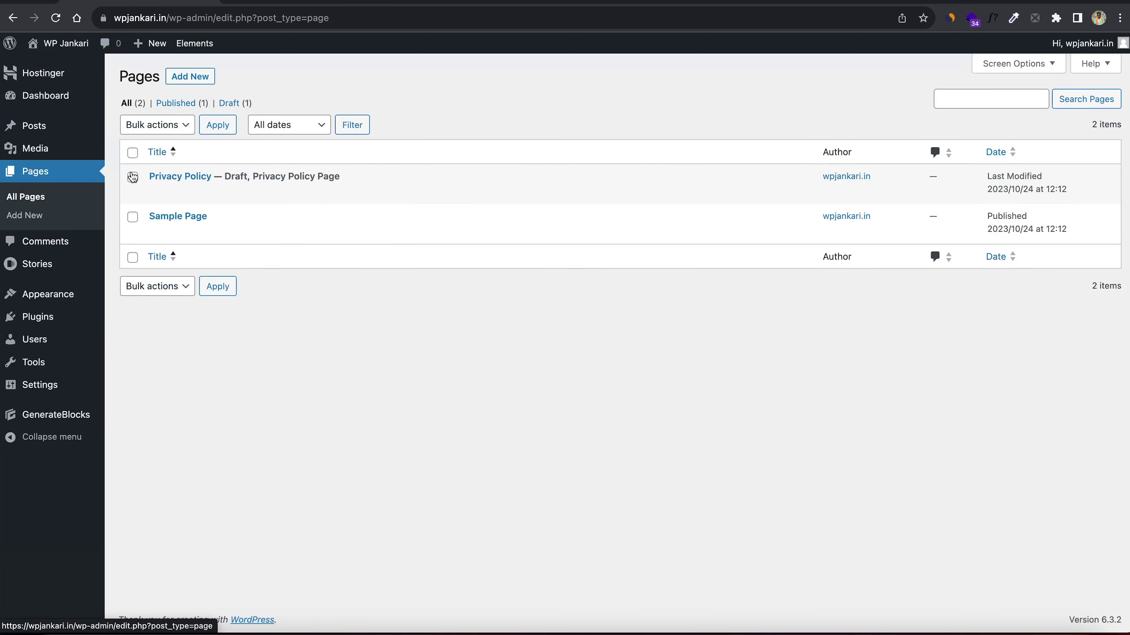
left_click(191, 80)
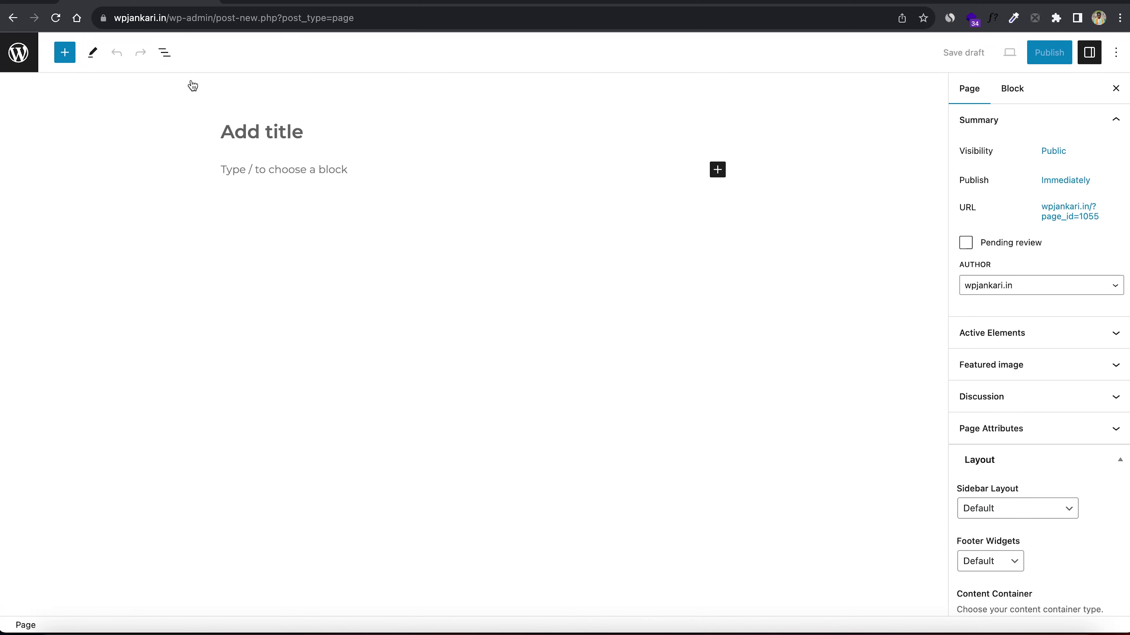
type("Home")
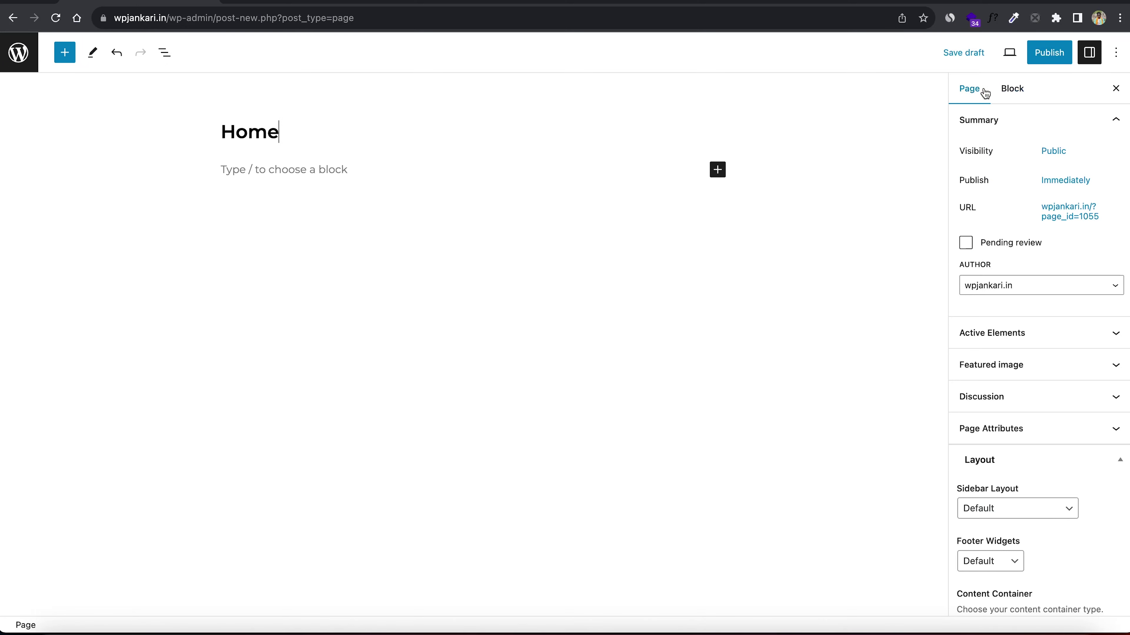
Set the Home page's layout to No Sidebars with a Full Width content container and disable its content title.
left_click(1087, 55)
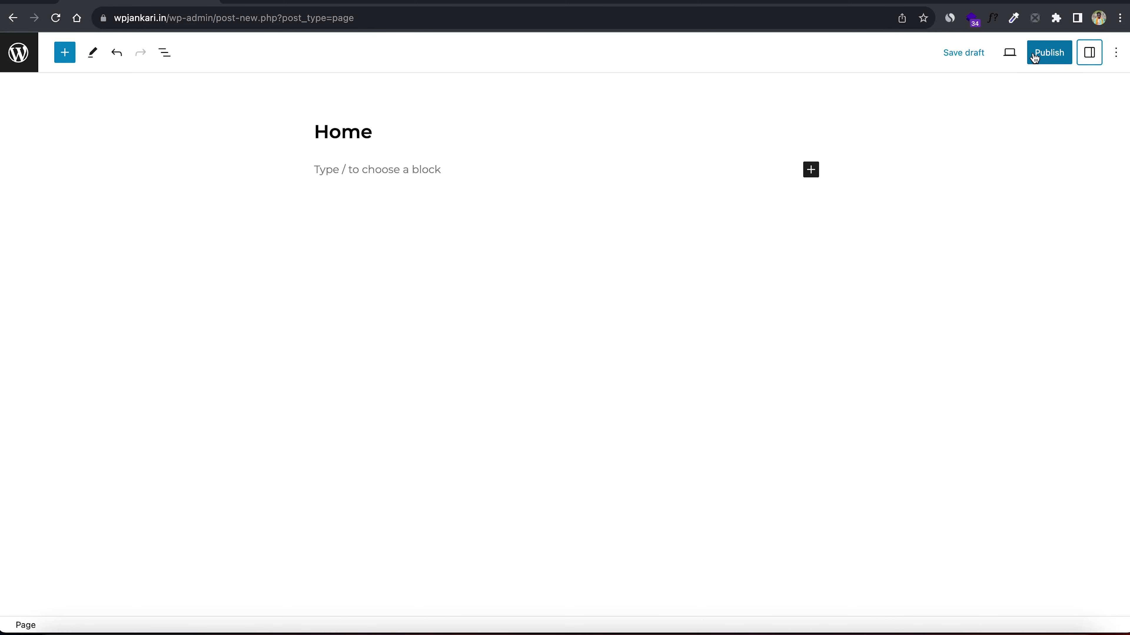
left_click(1092, 54)
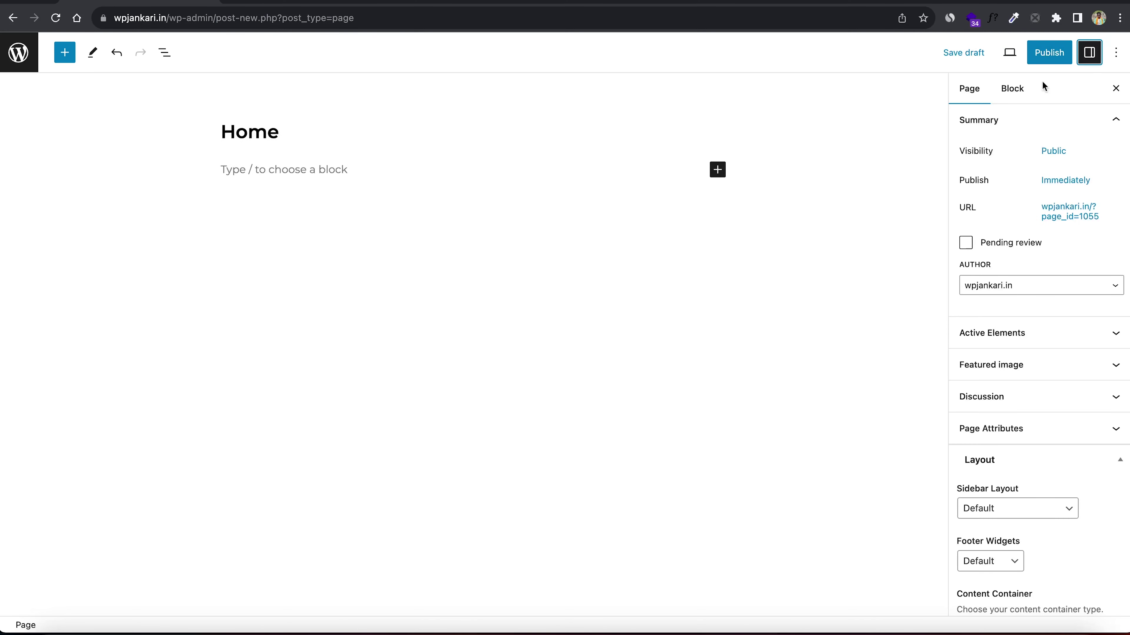
left_click(1012, 89)
left_click(968, 90)
scroll(988, 290, "down", 4)
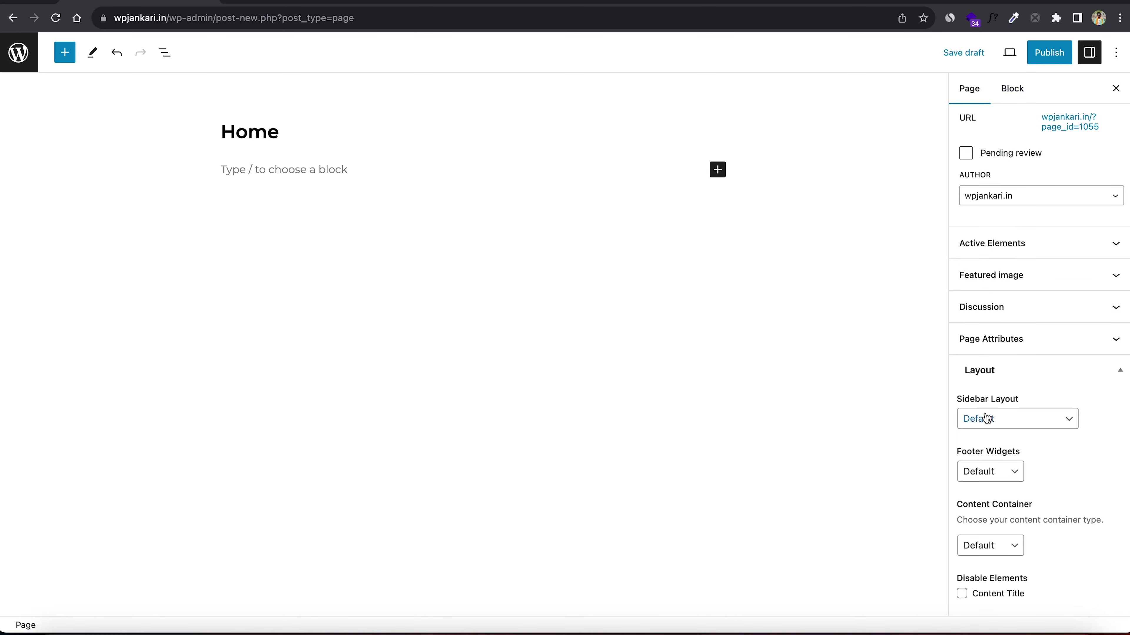
left_click(986, 418)
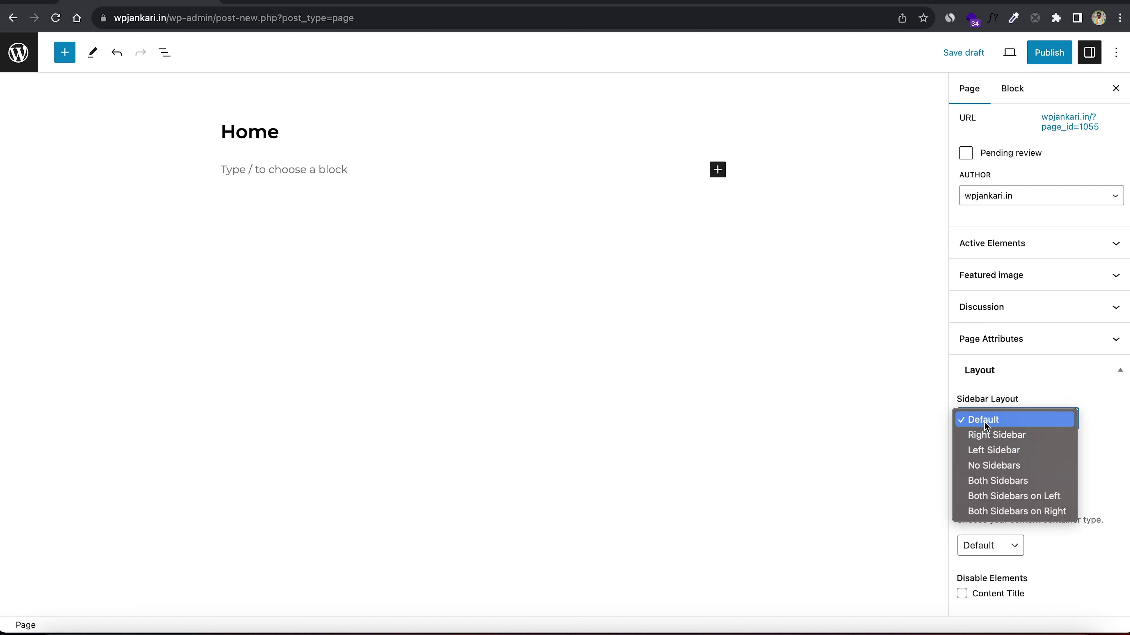
left_click(987, 466)
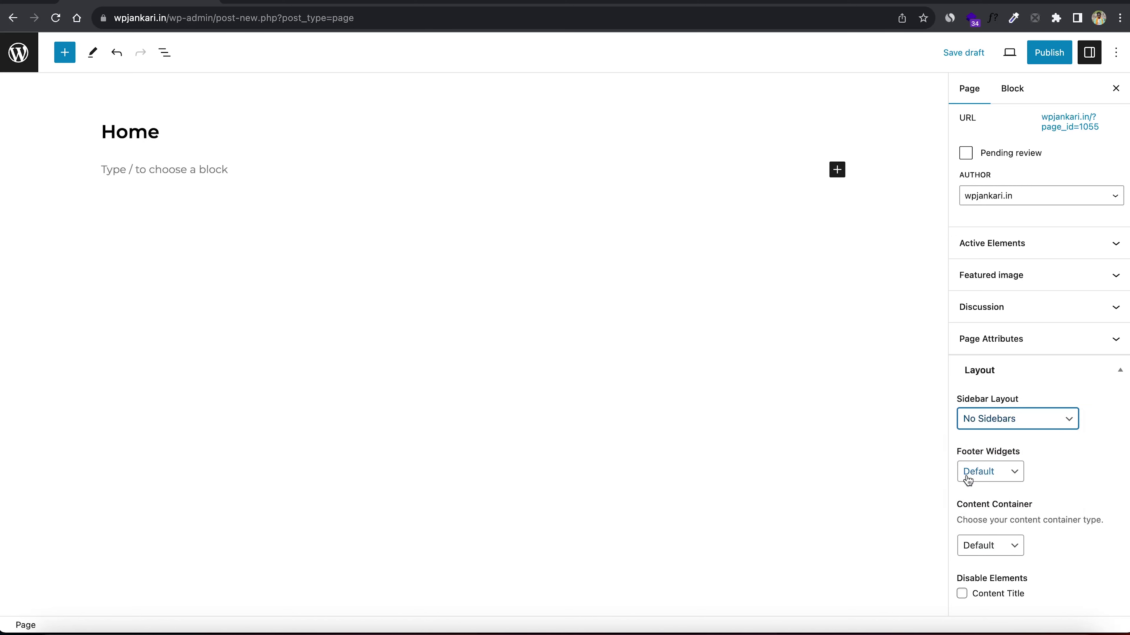
left_click(988, 554)
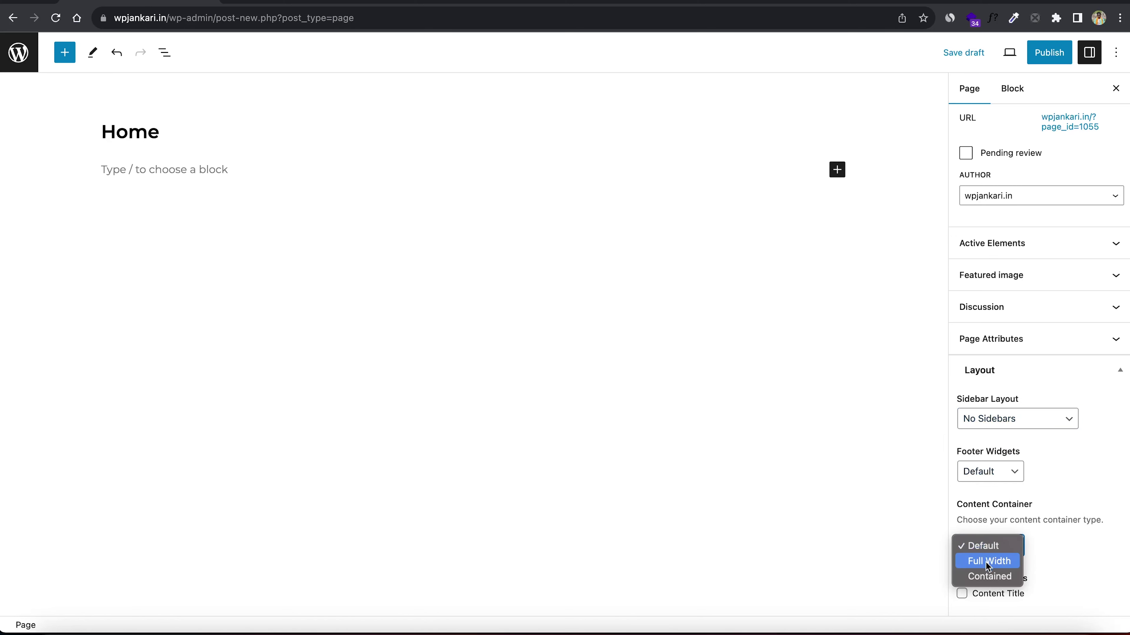
left_click(986, 561)
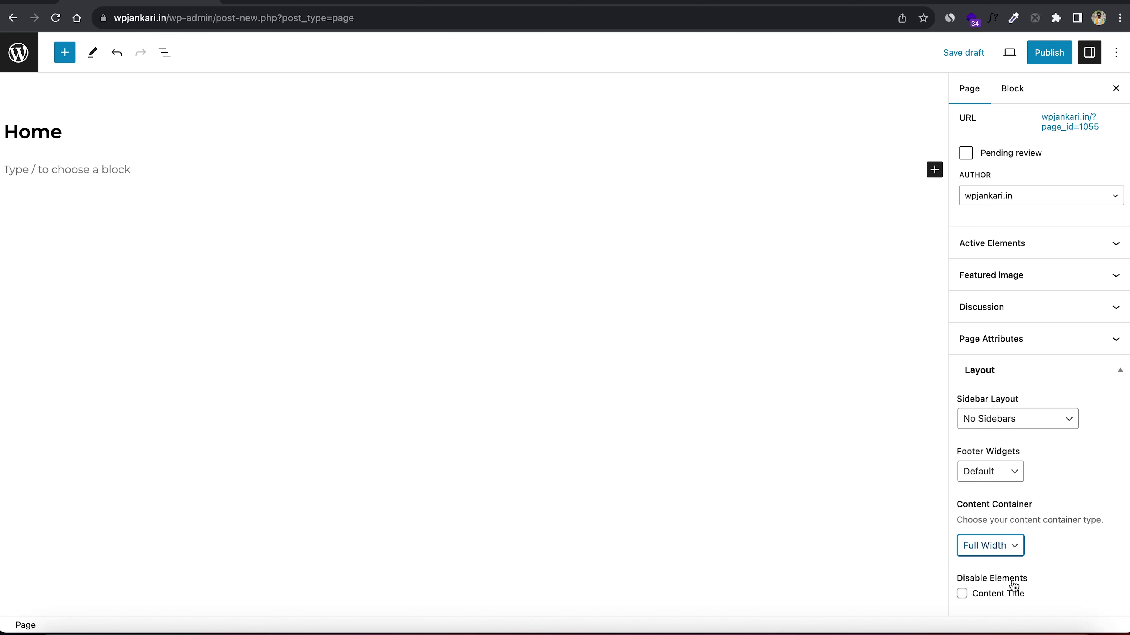
left_click(961, 593)
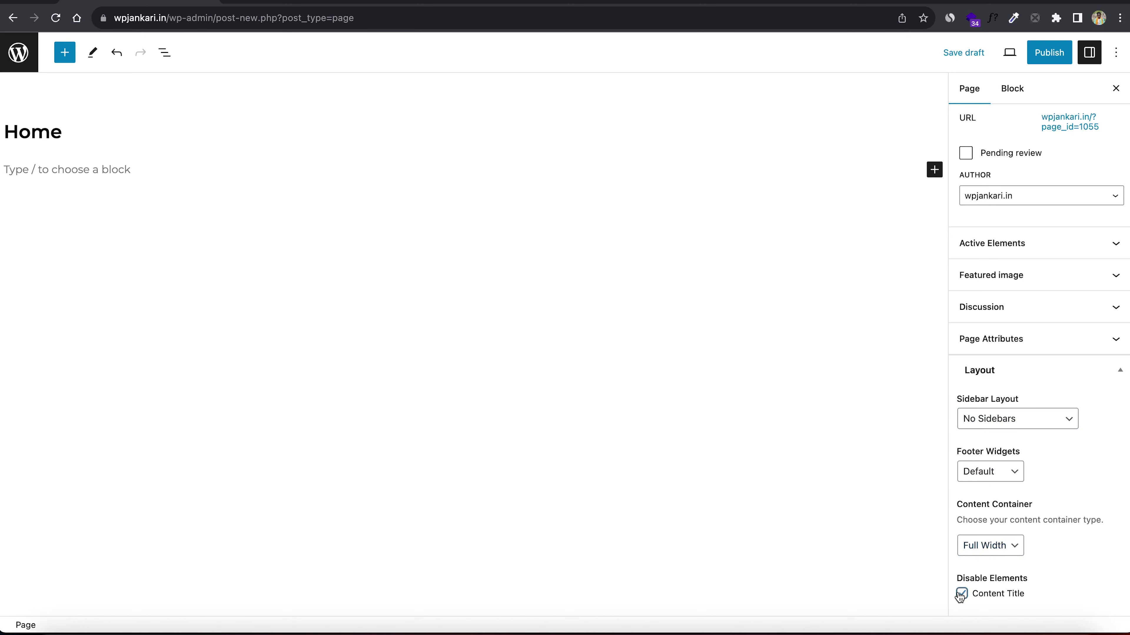
Publish the Home page and return to the list of all pages.
left_click(1043, 53)
left_click(1011, 51)
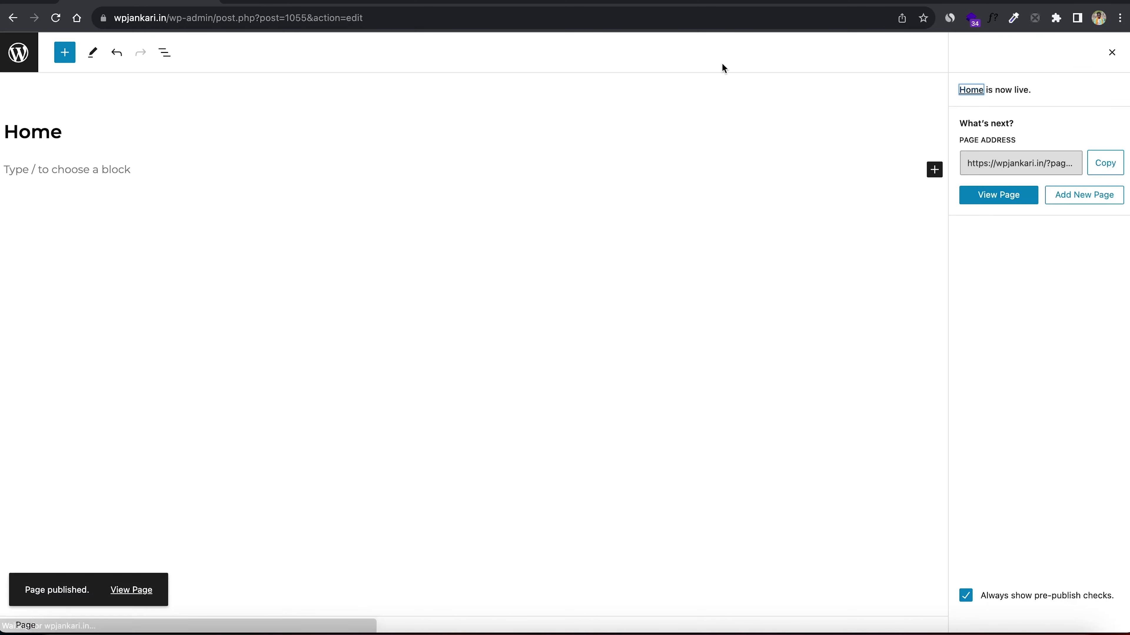
left_click(20, 63)
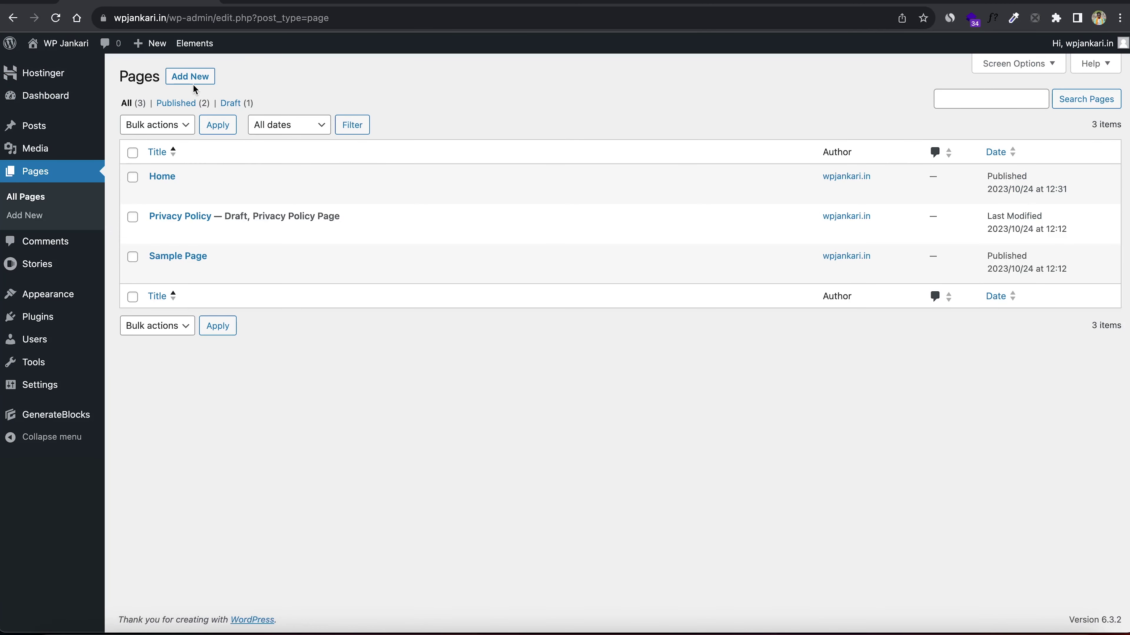
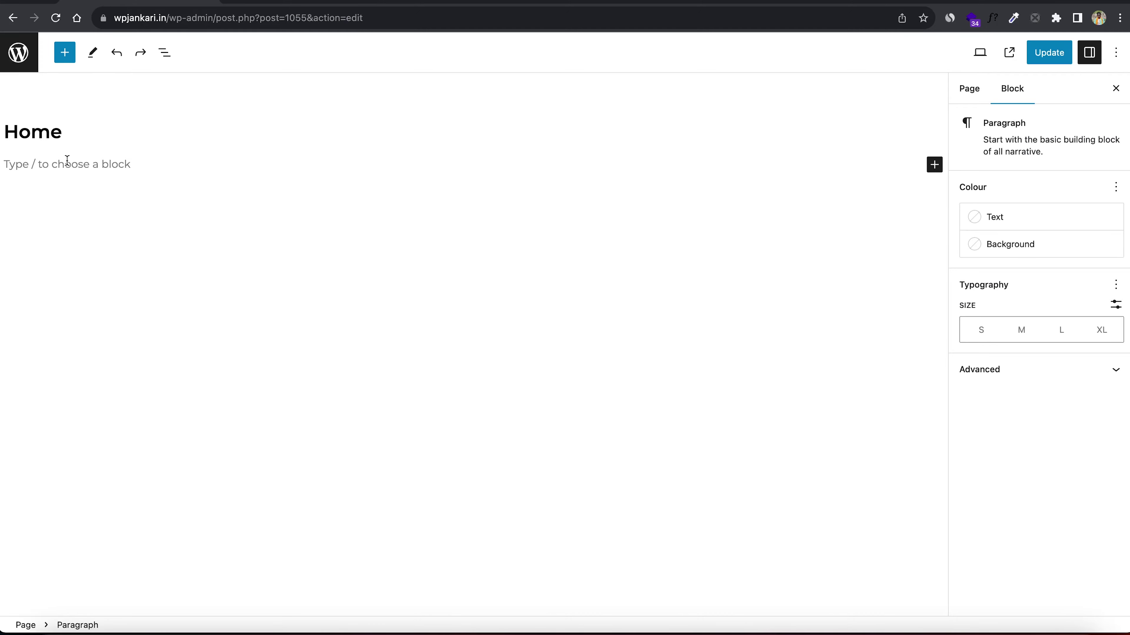
Paste the copied home page template into the empty paragraph of the Home page and look over the inserted sections.
key("ctrl+v")
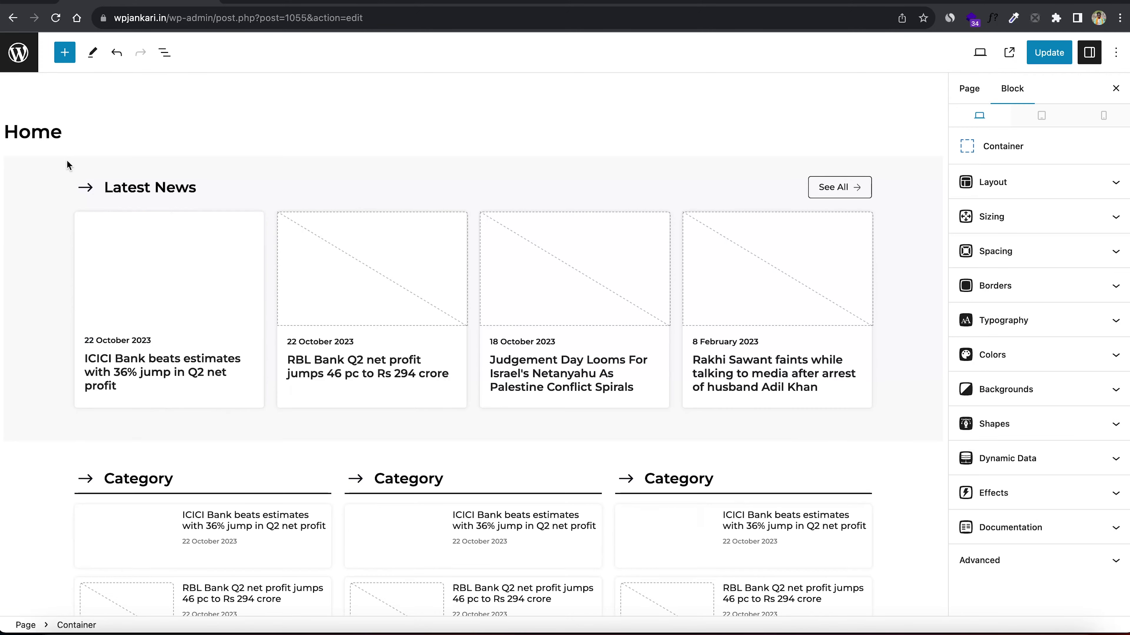
scroll(263, 229, "down", 15)
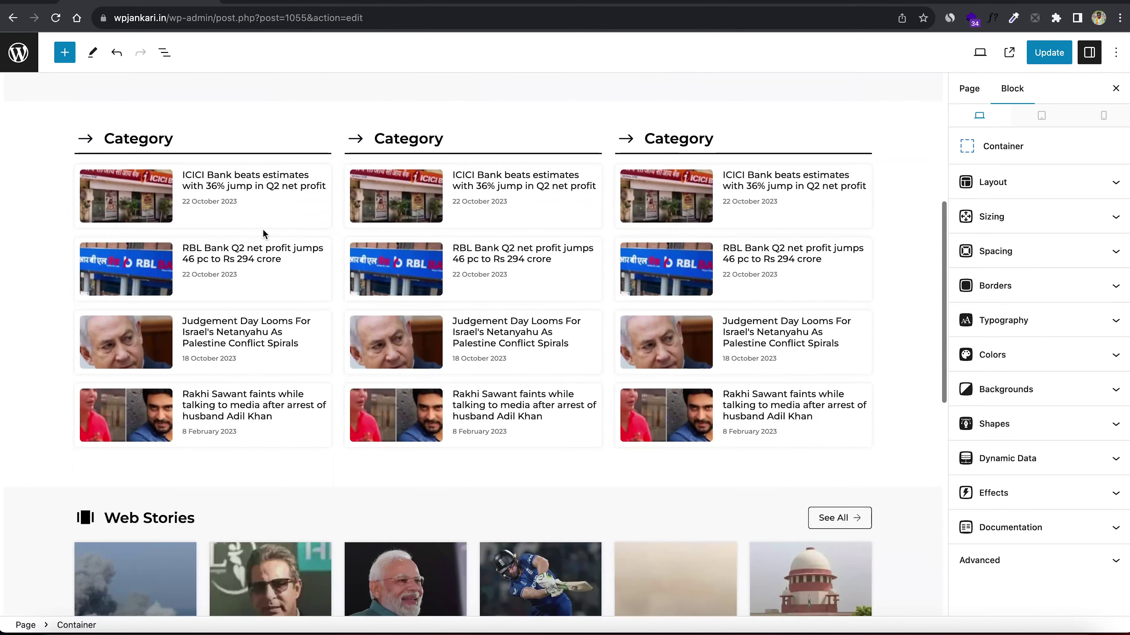
scroll(263, 228, "down", 3)
scroll(263, 229, "up", 15)
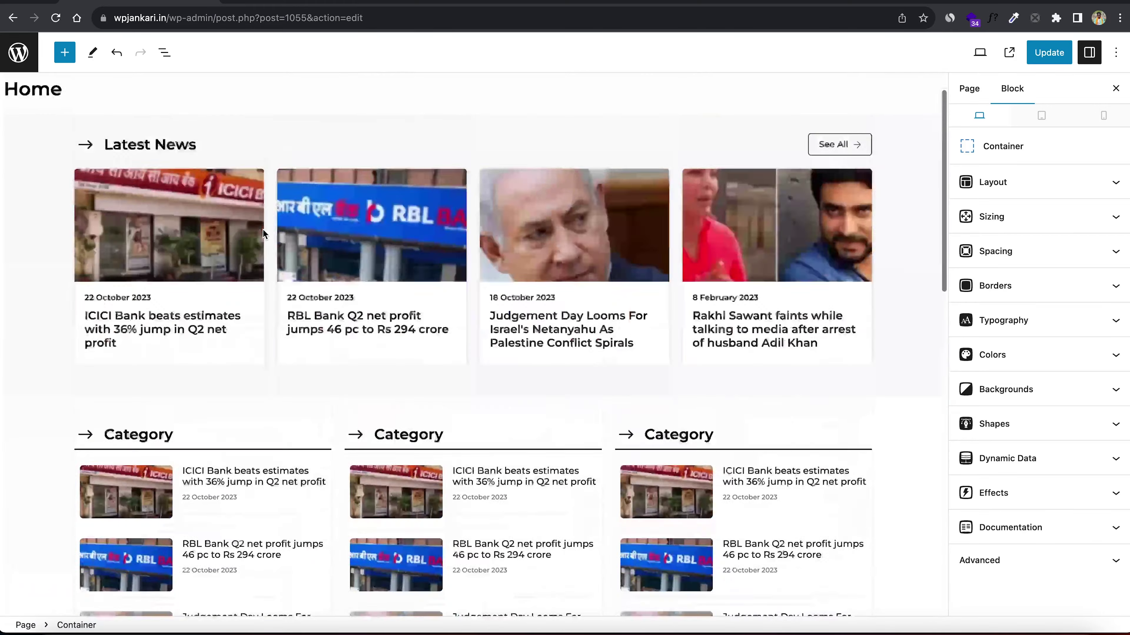
Update the Home page and look over the reloaded front page of the site.
left_click(1054, 53)
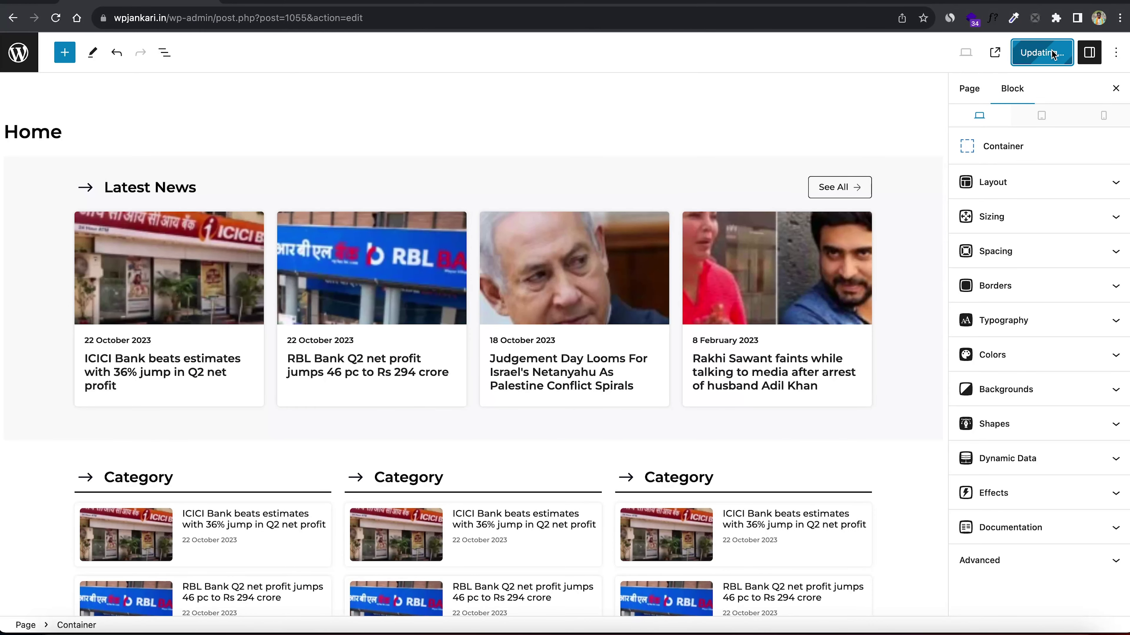
key("ctrl+Tab")
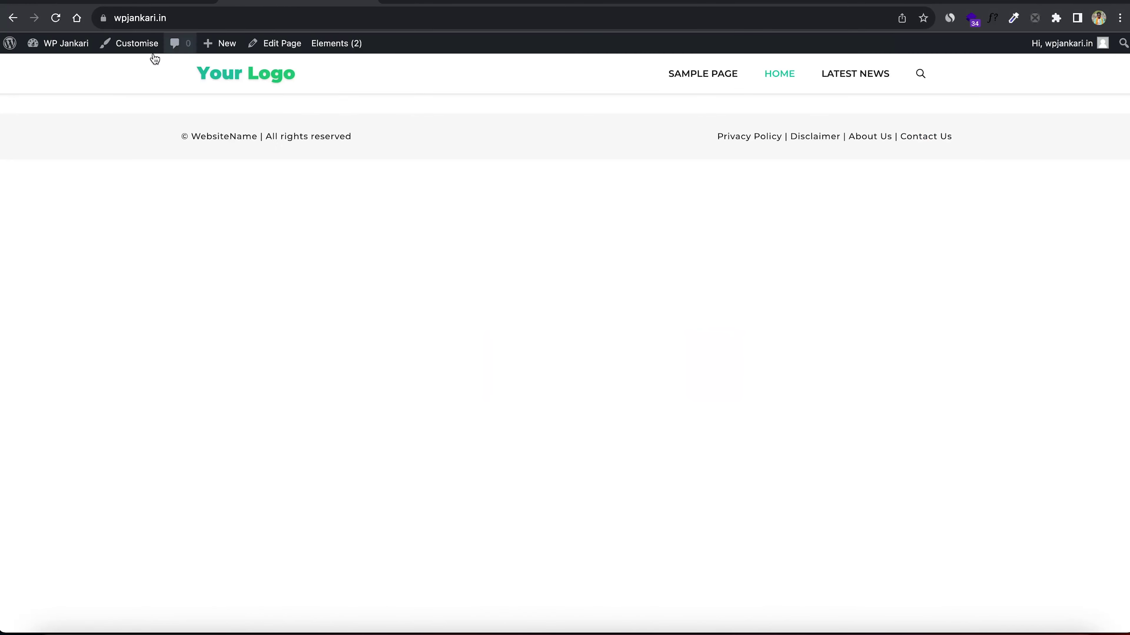
left_click(55, 18)
scroll(78, 283, "down", 10)
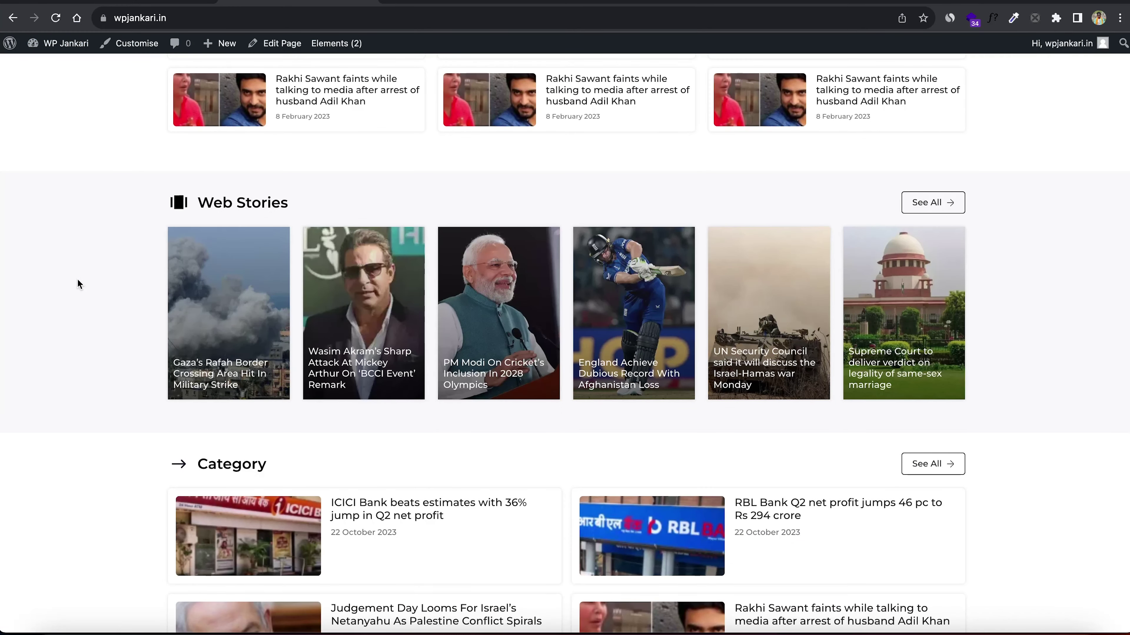
scroll(78, 278, "up", 10)
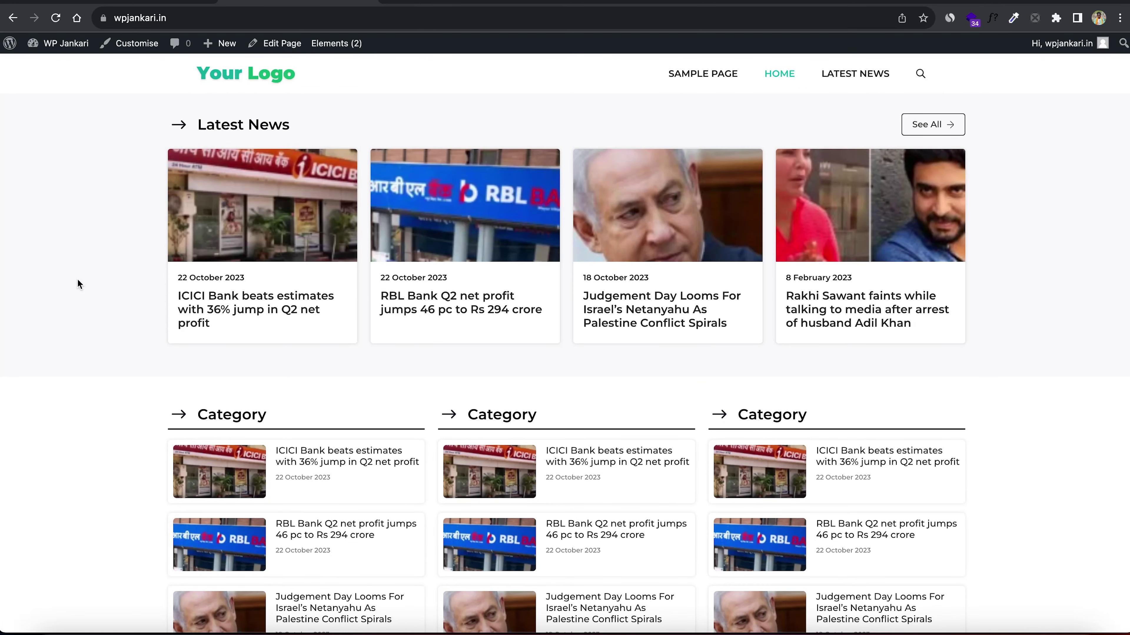
left_click(105, 1)
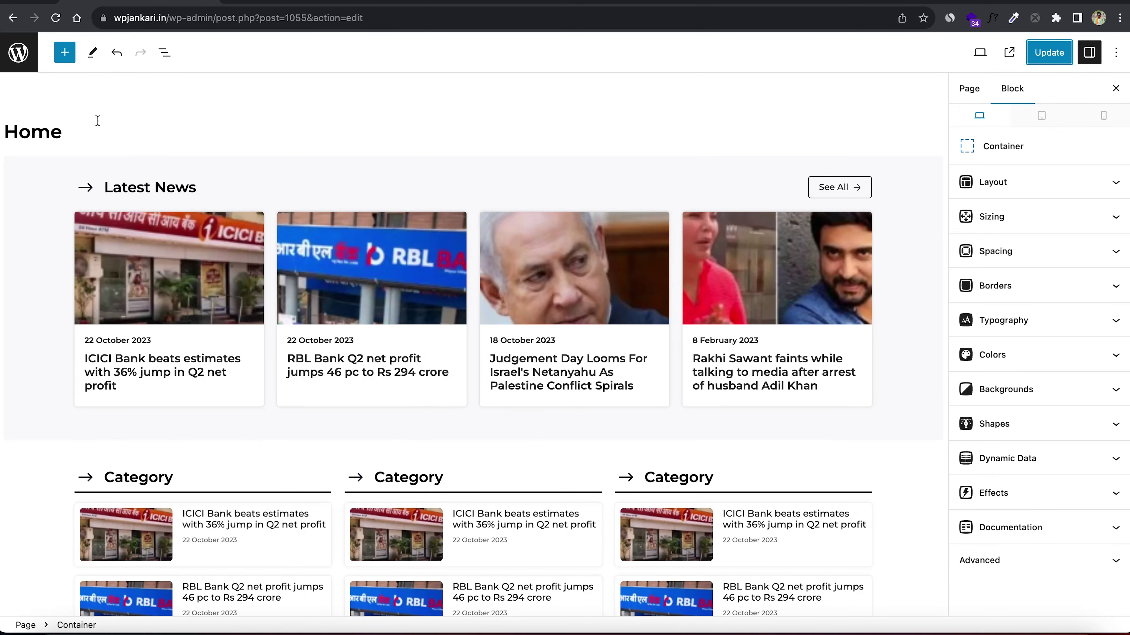
Examine the Home page's block structure, including the nested containers and headline of the Latest News section.
left_click(193, 176)
left_click(539, 179)
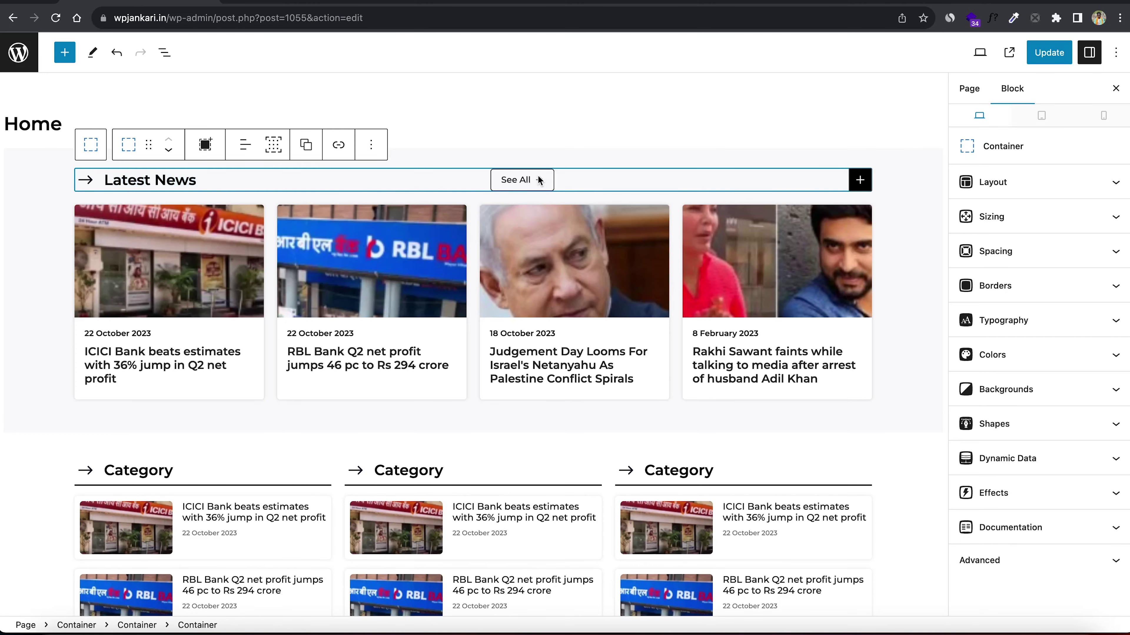
left_click(164, 54)
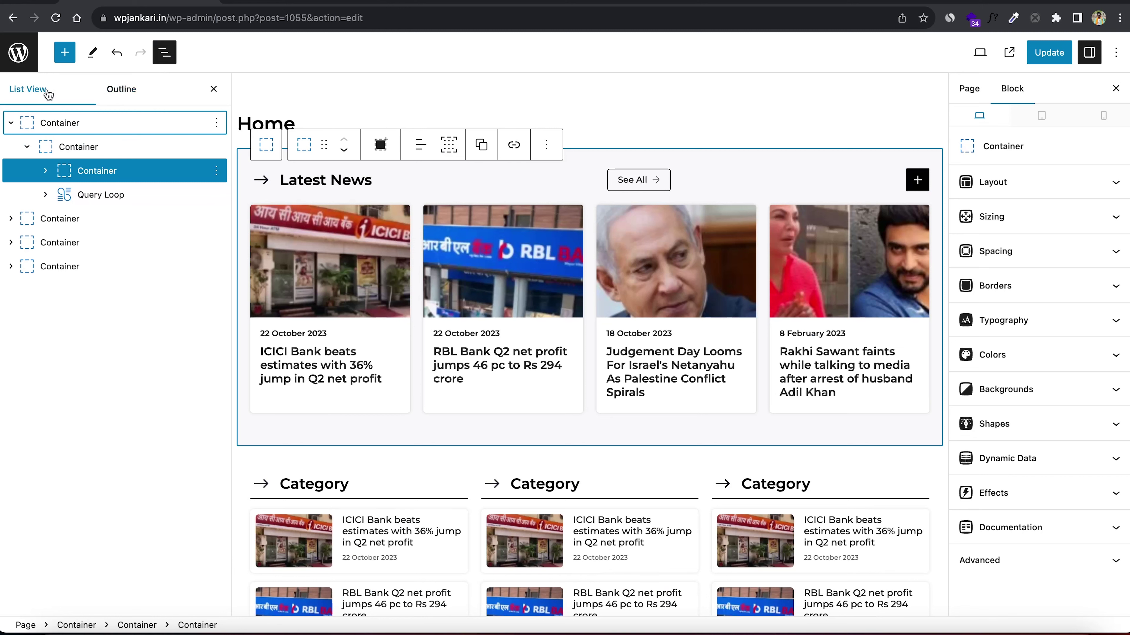
left_click(10, 122)
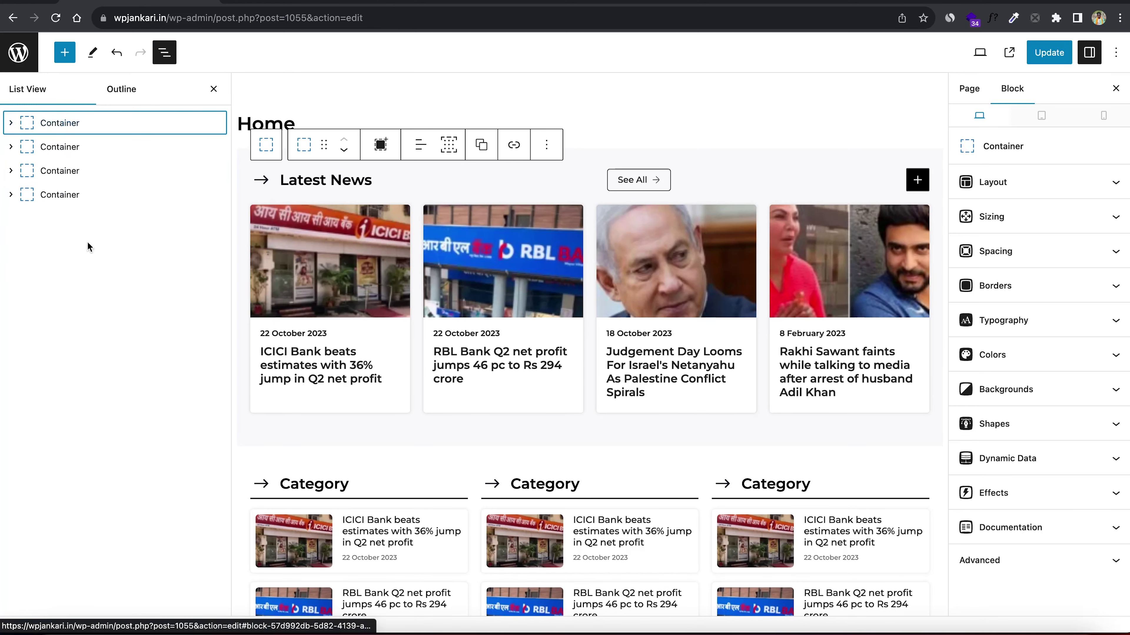
left_click(87, 126)
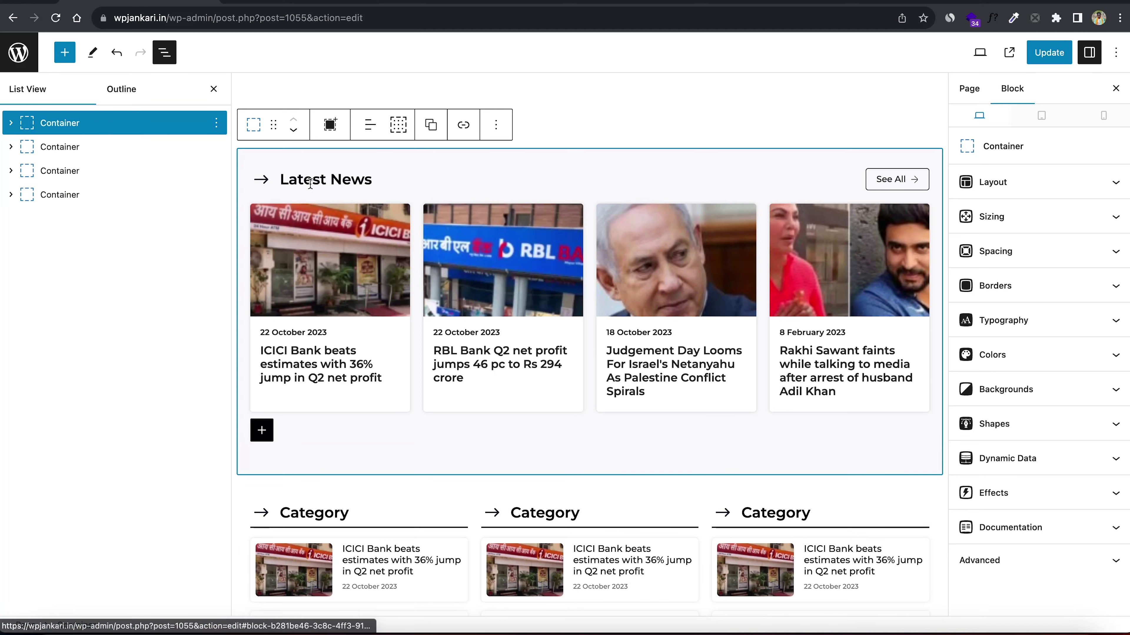
left_click(321, 177)
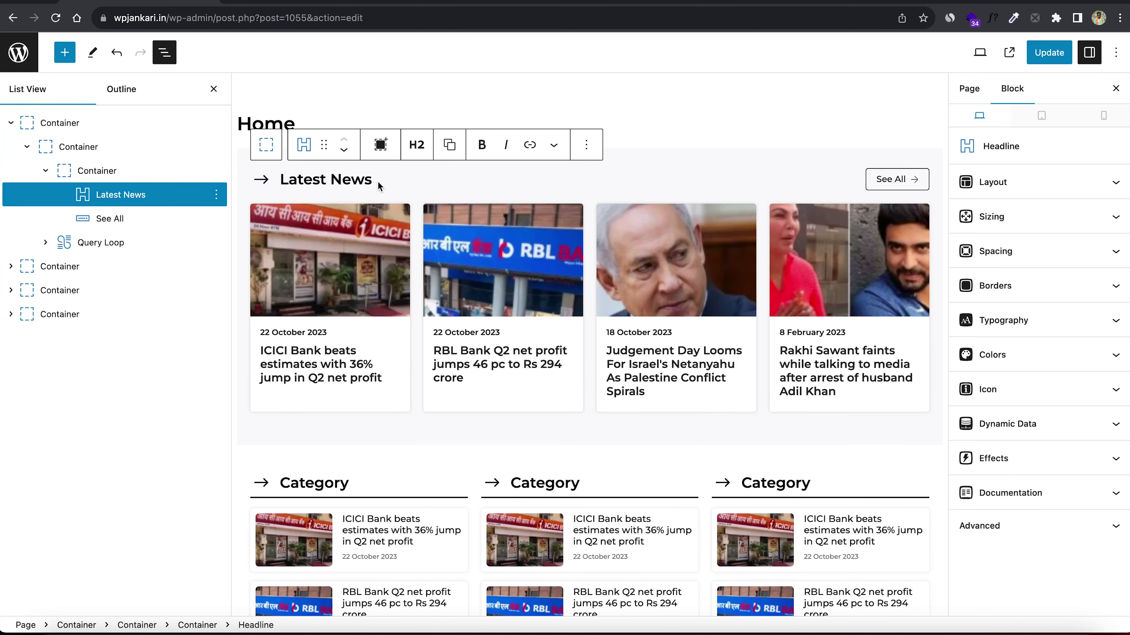
left_click(363, 181)
Try 8 posts per page in the Latest News section's Query Loop, and restore it to 4.
left_click(126, 253)
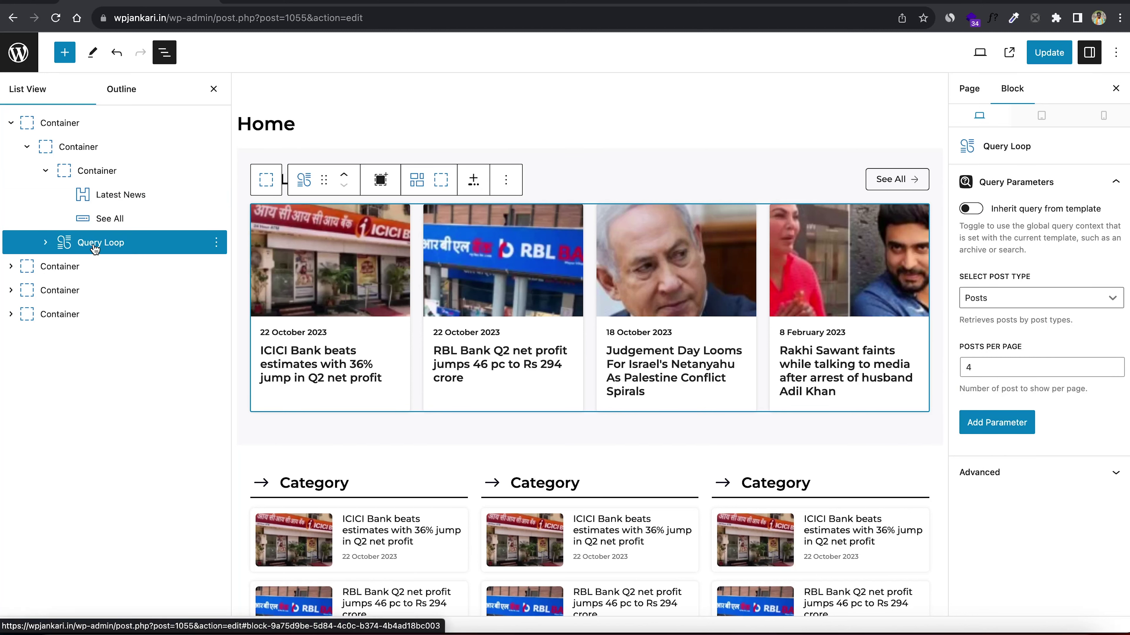
double_click(962, 367)
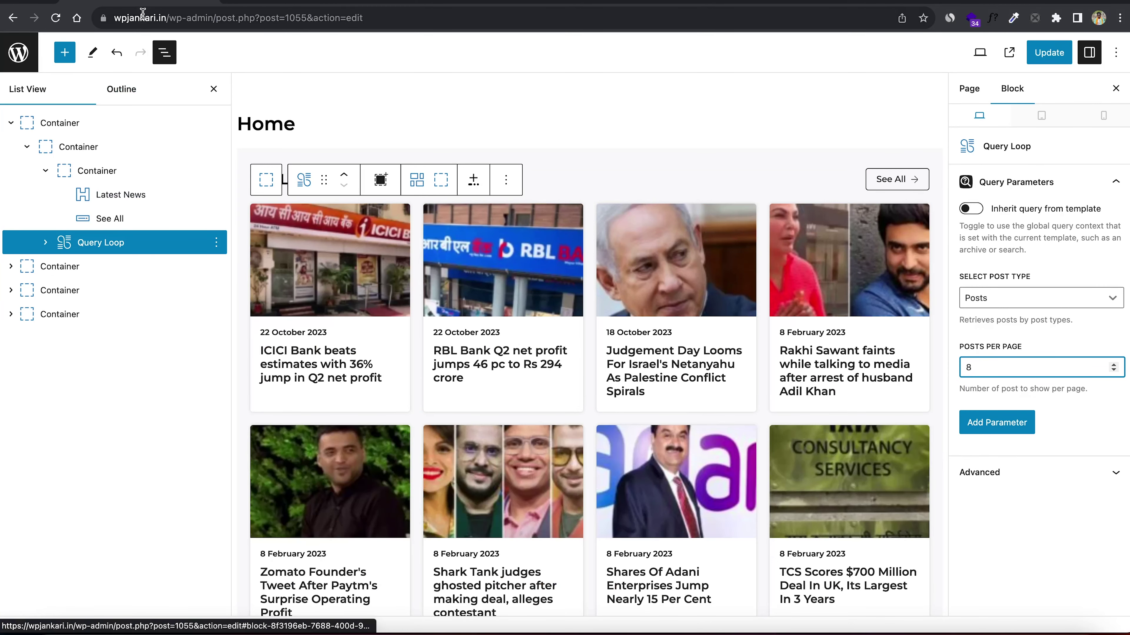
left_click(164, 52)
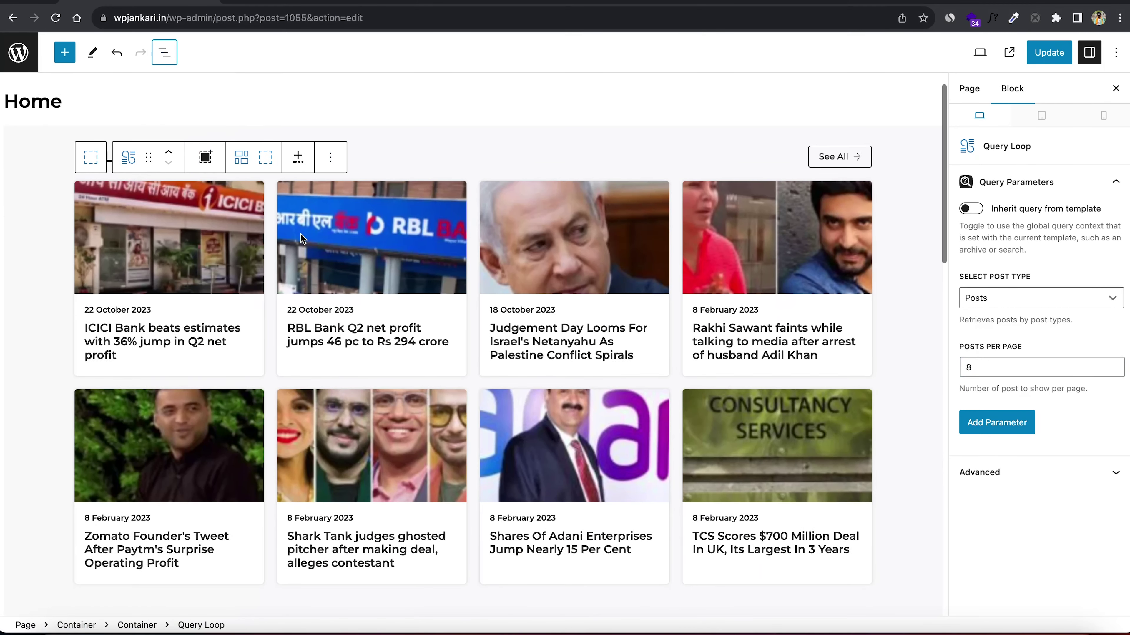
left_click(966, 366)
double_click(966, 366)
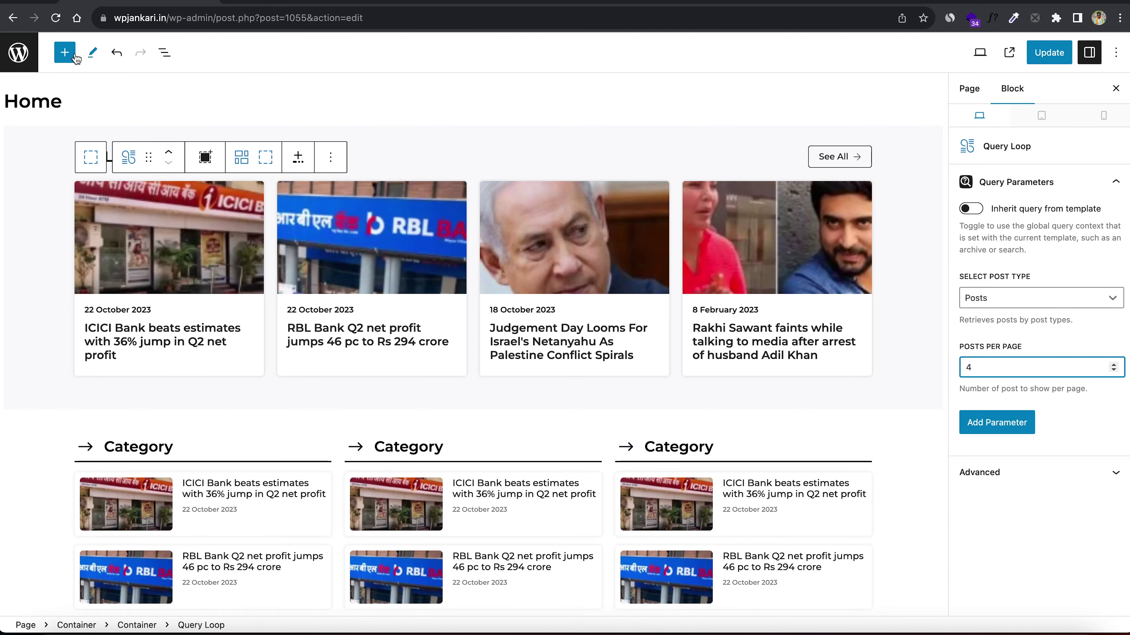
Select the Latest News section's See All button and copy the web address of the site's Latest News page.
left_click(159, 55)
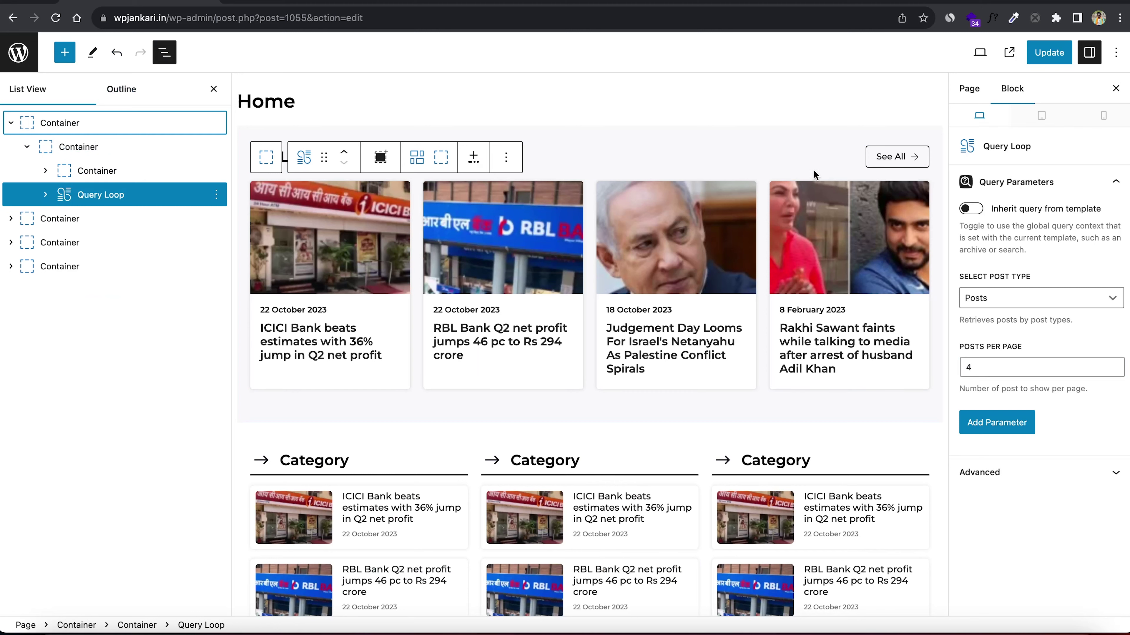
left_click(883, 157)
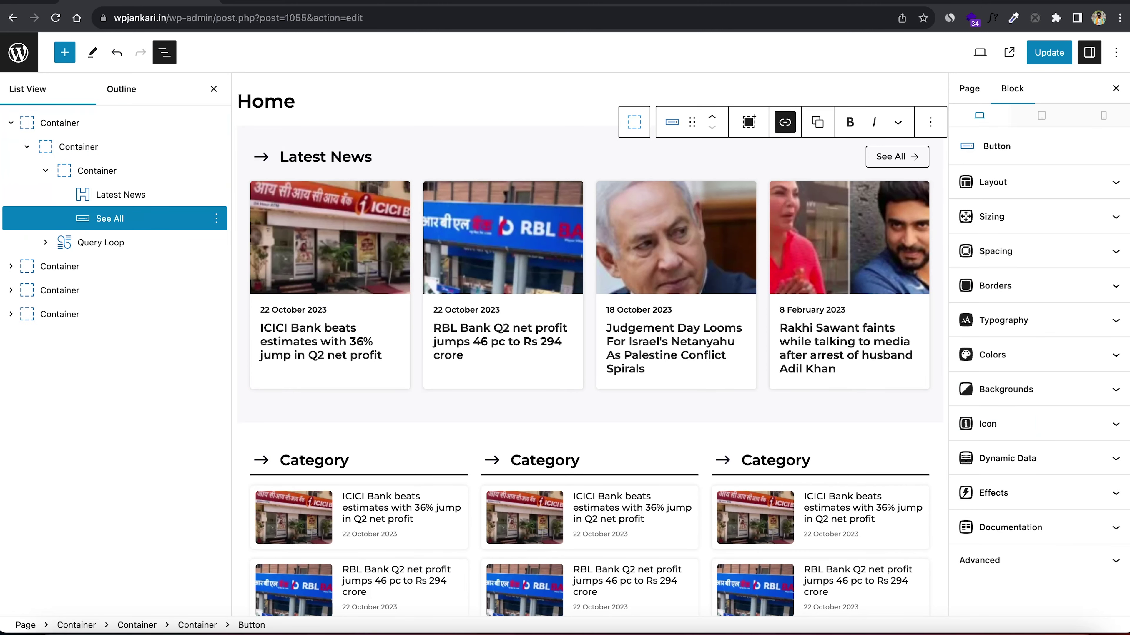
key("ctrl+Tab")
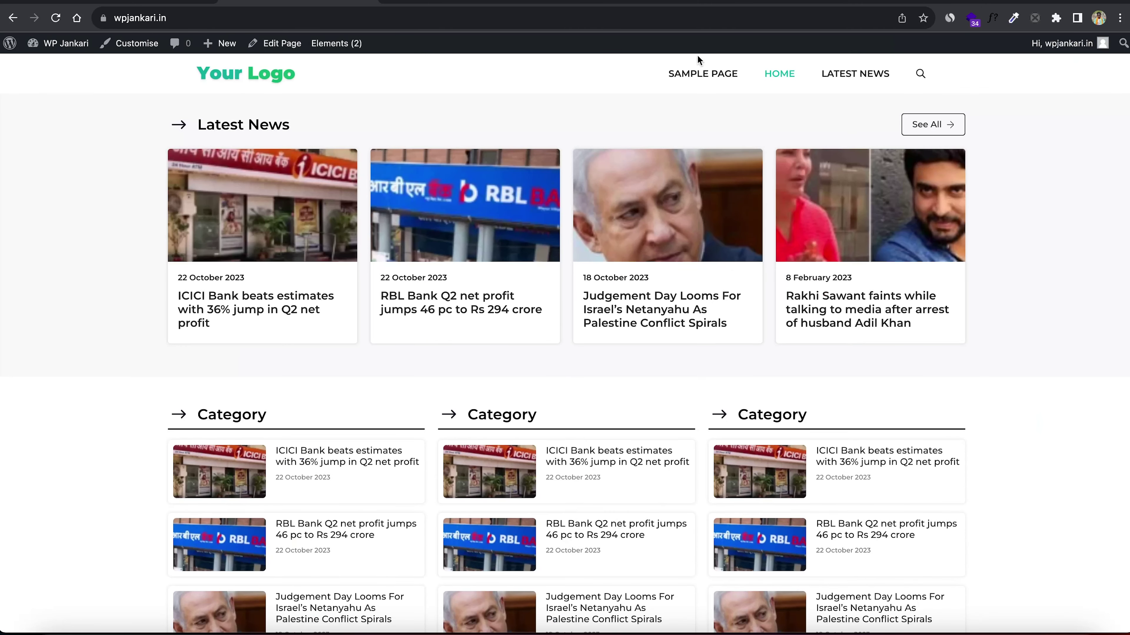
left_click(855, 73)
left_click(287, 18)
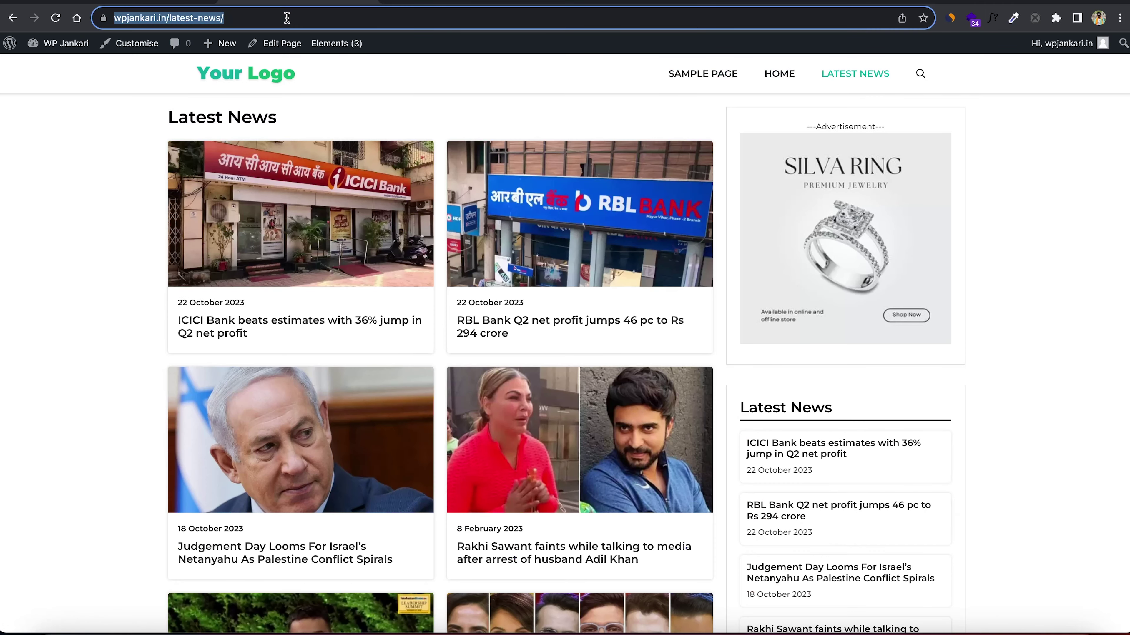
key("ctrl+shift+Tab")
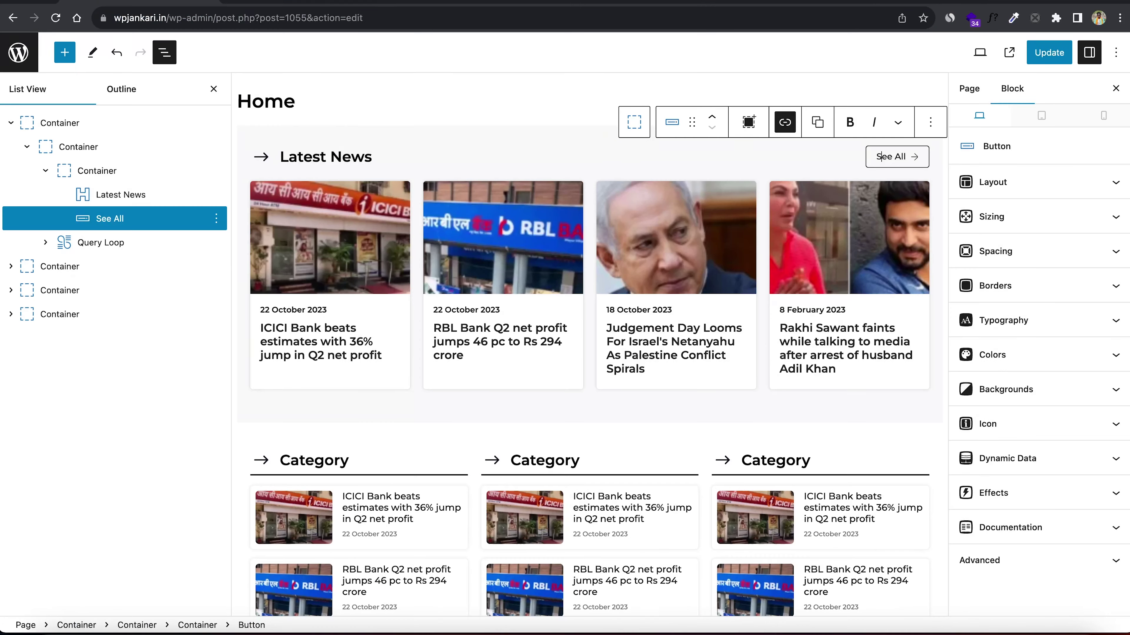
Replace the See All button's placeholder link with the copied wpjankari.in/latest-news/ address.
left_click(785, 132)
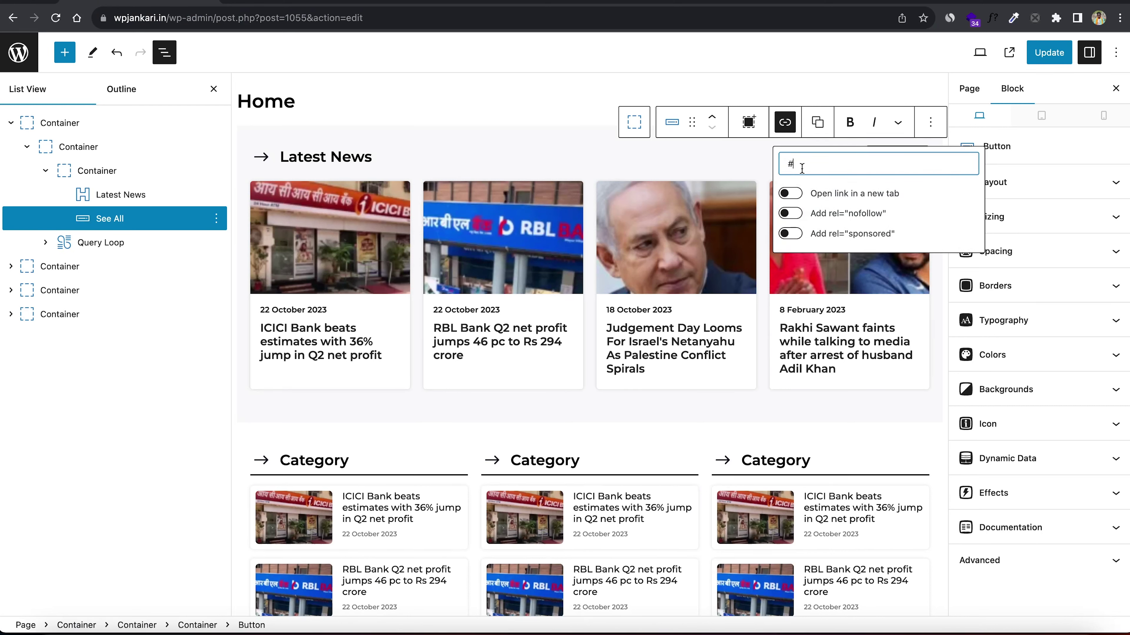
left_click(880, 156)
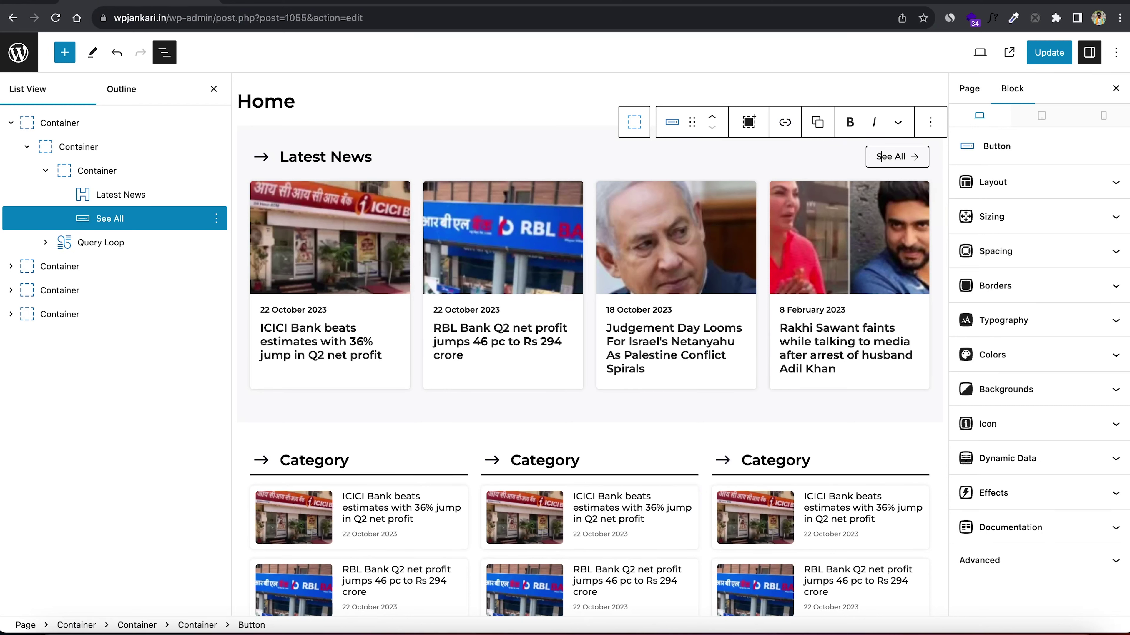
left_click(785, 122)
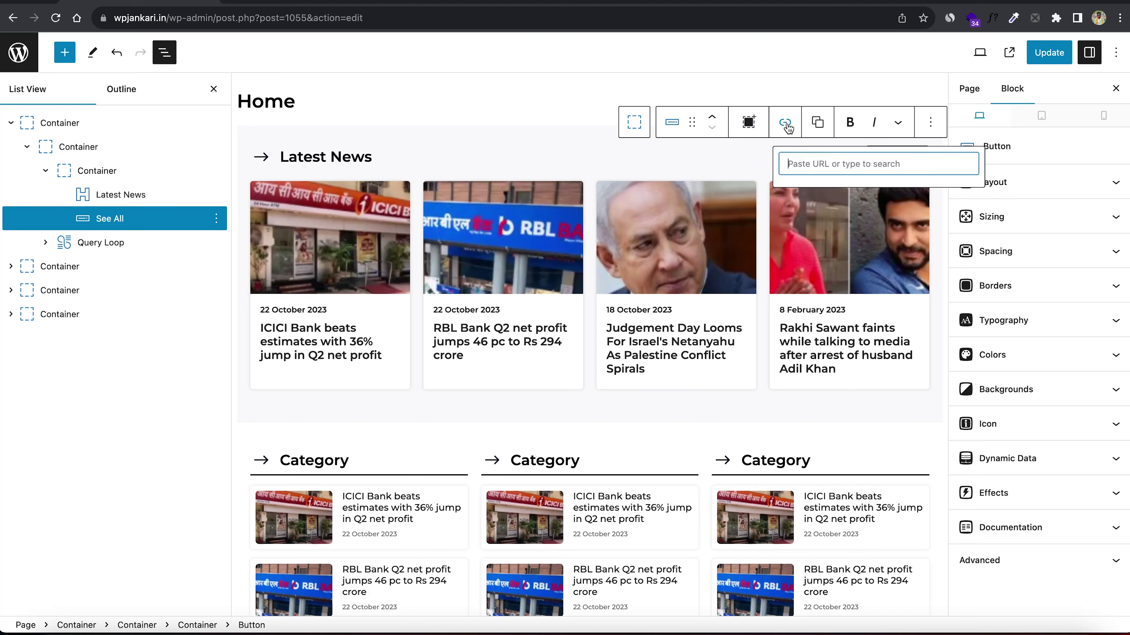
left_click(804, 165)
key("Escape")
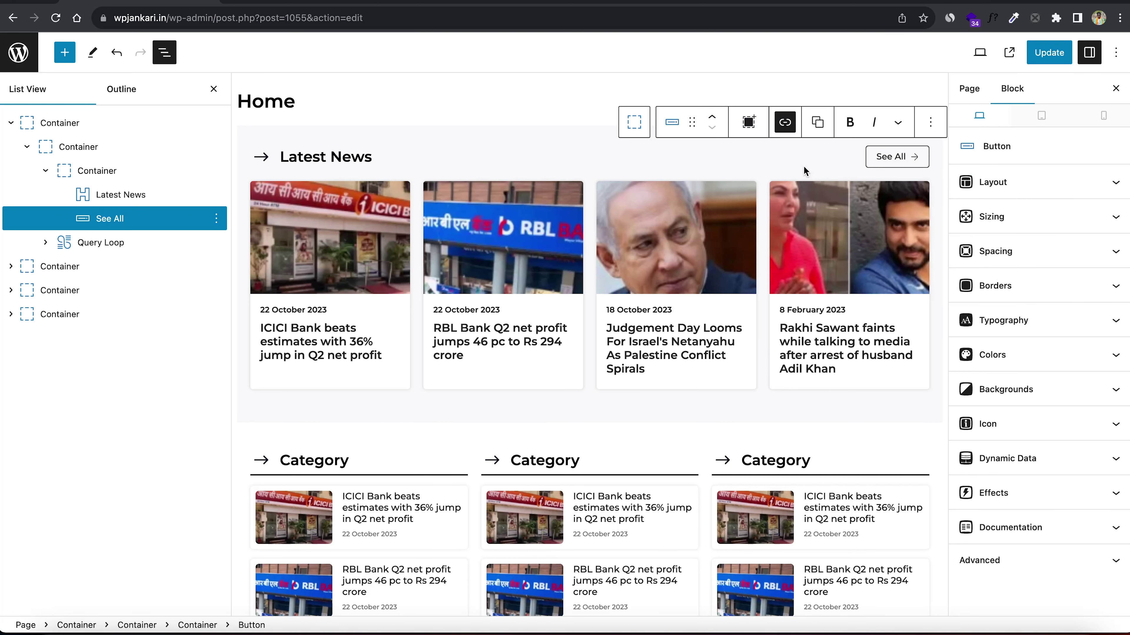
Update the Home page and test the Latest News section's See All link on the site.
left_click(1049, 52)
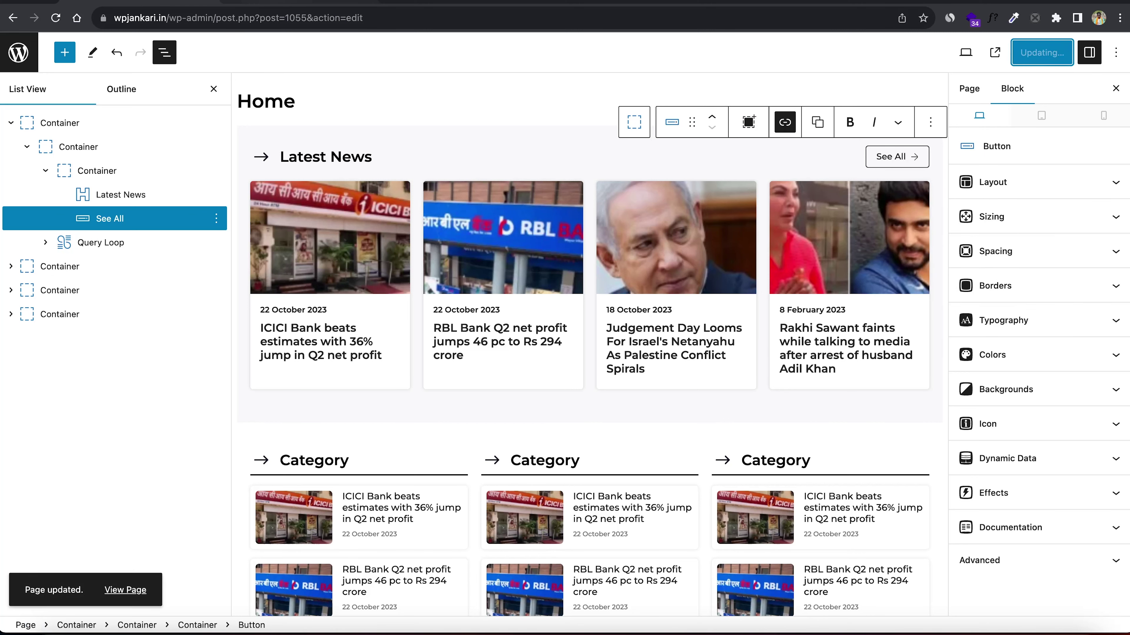
left_click(303, 2)
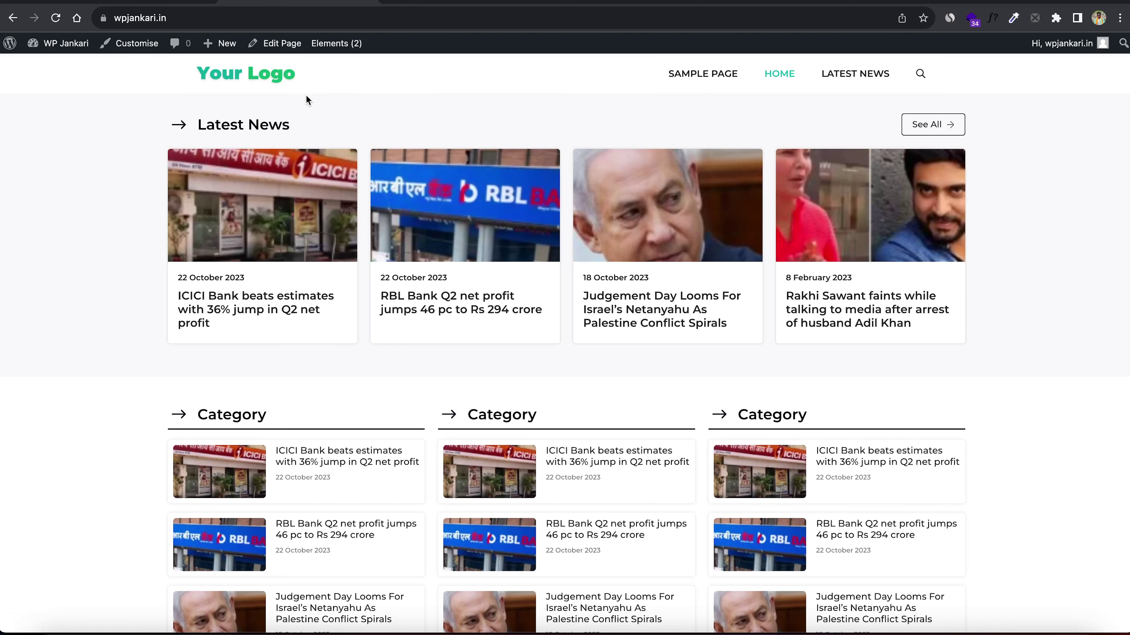
left_click(920, 126)
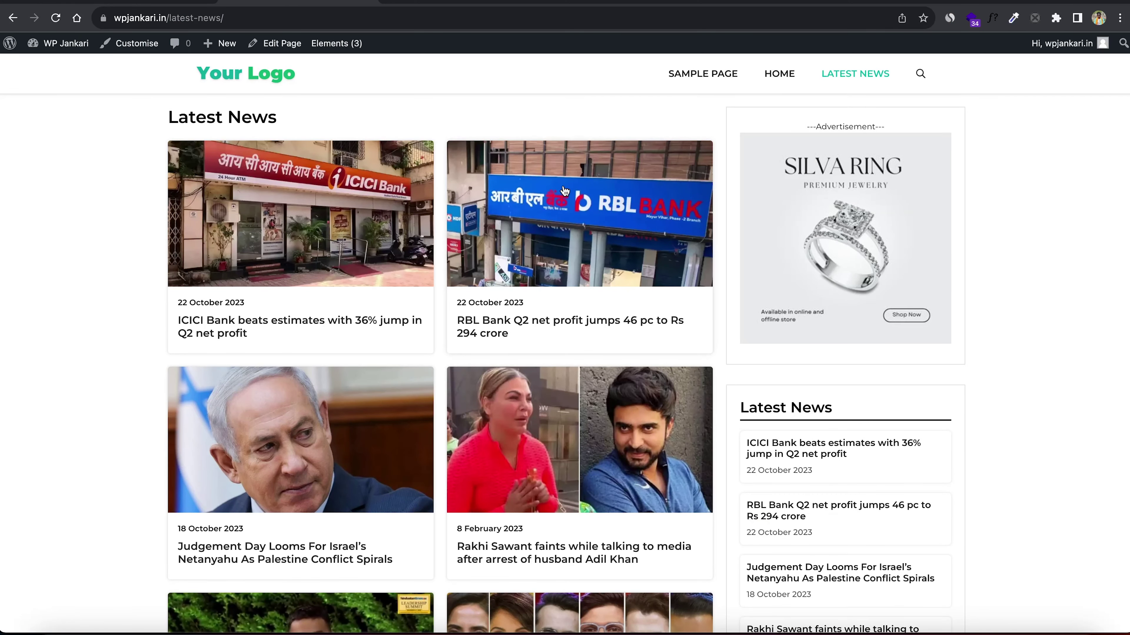
Expand the category section down to its grid and examine the three category column containers.
left_click(140, 2)
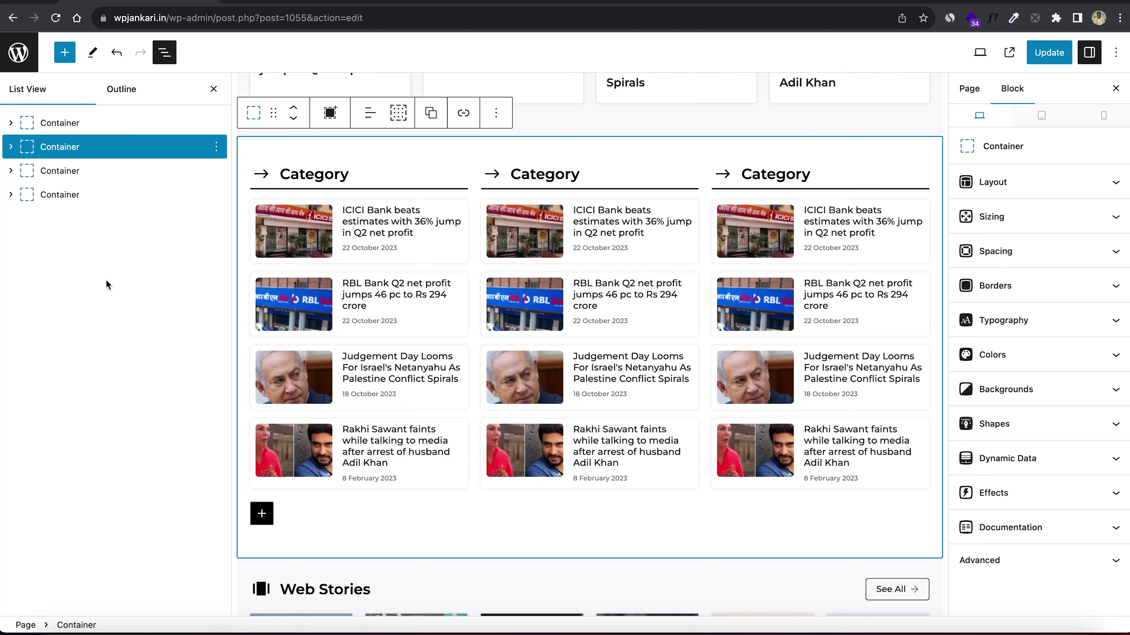
left_click(11, 148)
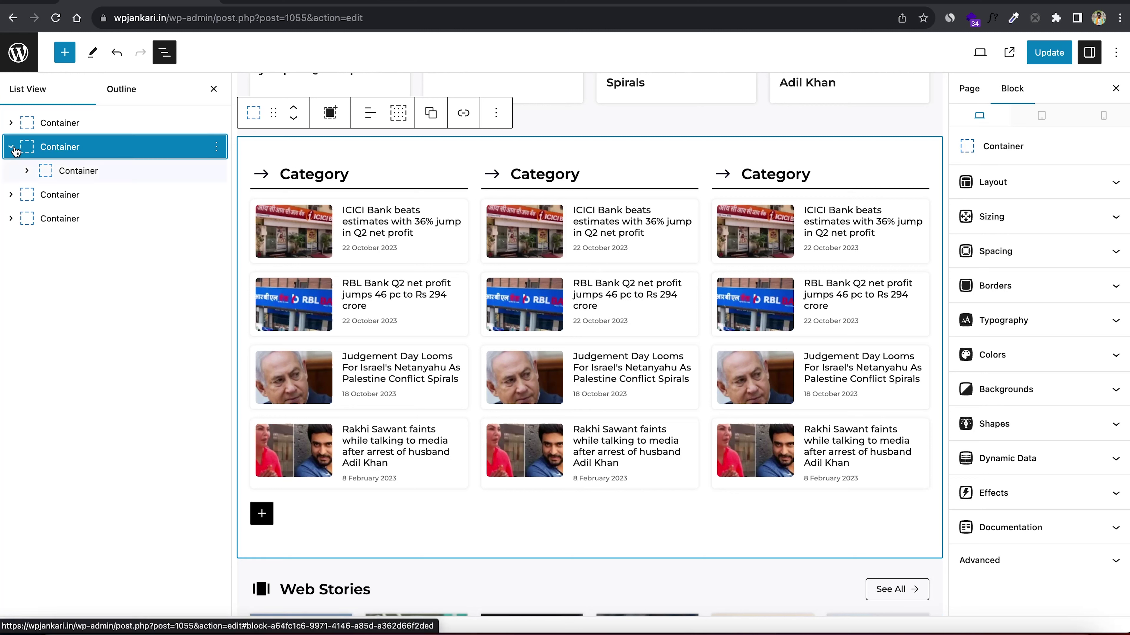
left_click(27, 172)
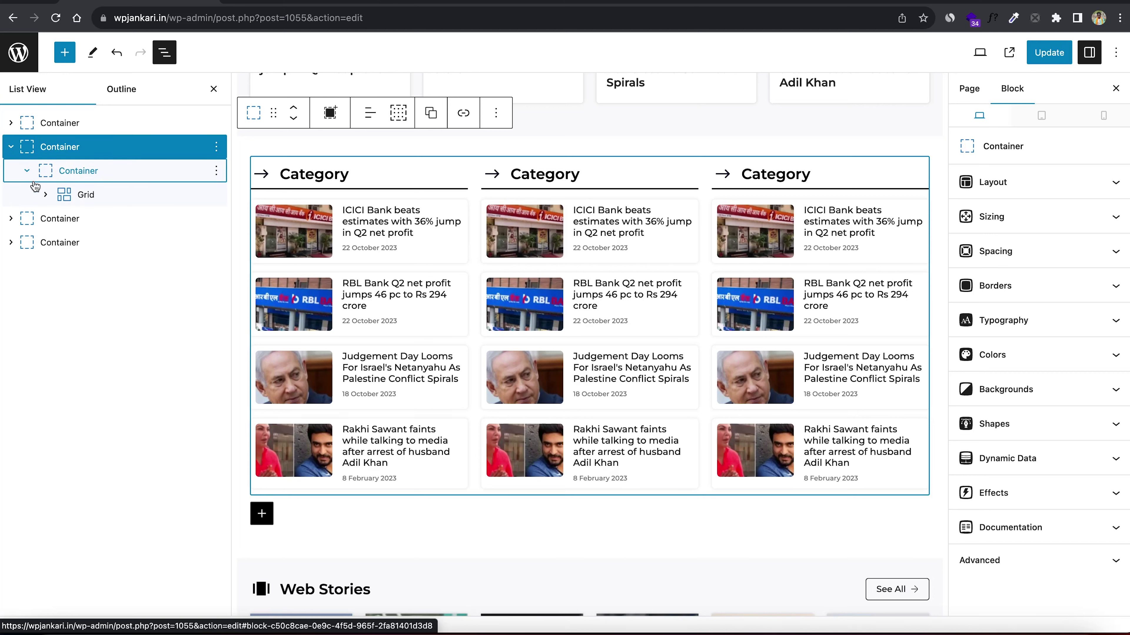
left_click(45, 195)
left_click(99, 222)
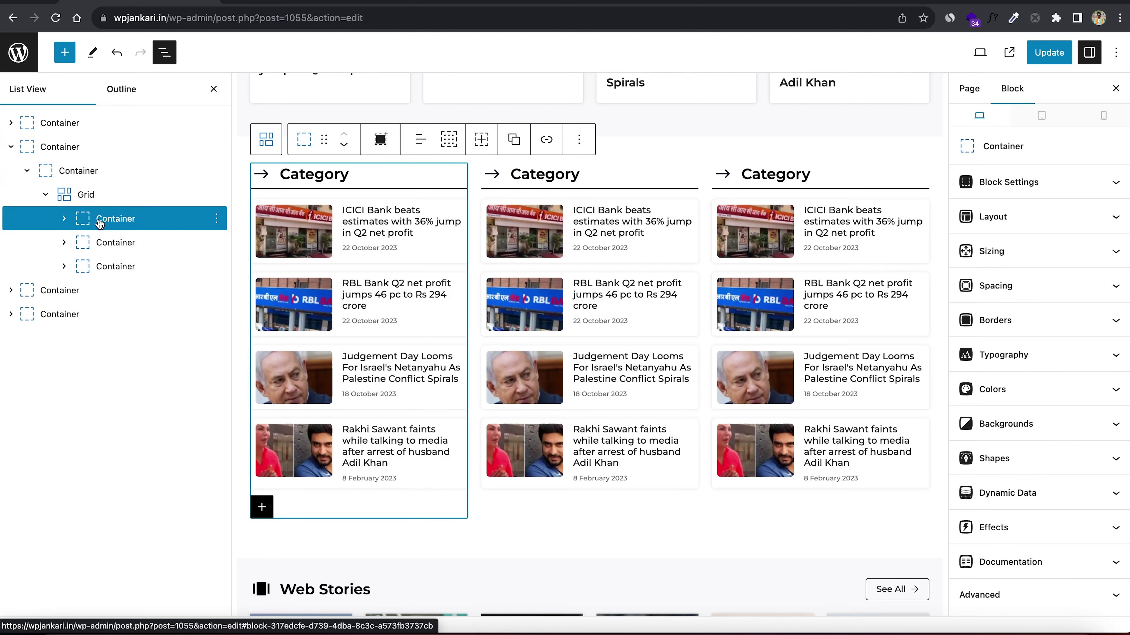
left_click(103, 244)
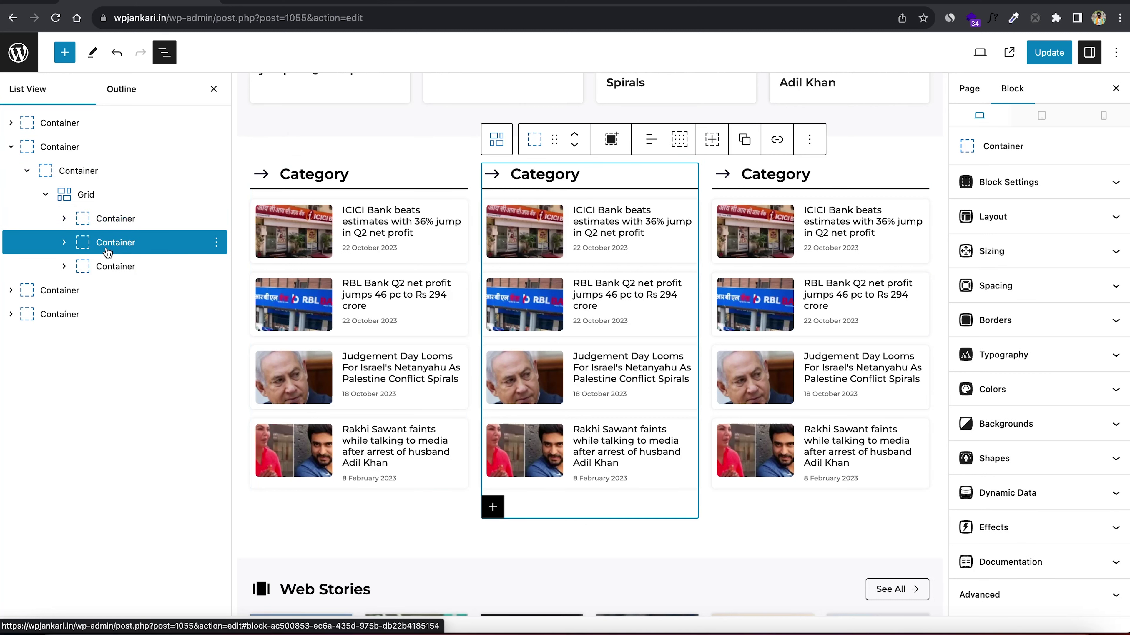
left_click(103, 267)
Filter the first category column's query loop by the Categories taxonomy, using the India term.
left_click(64, 219)
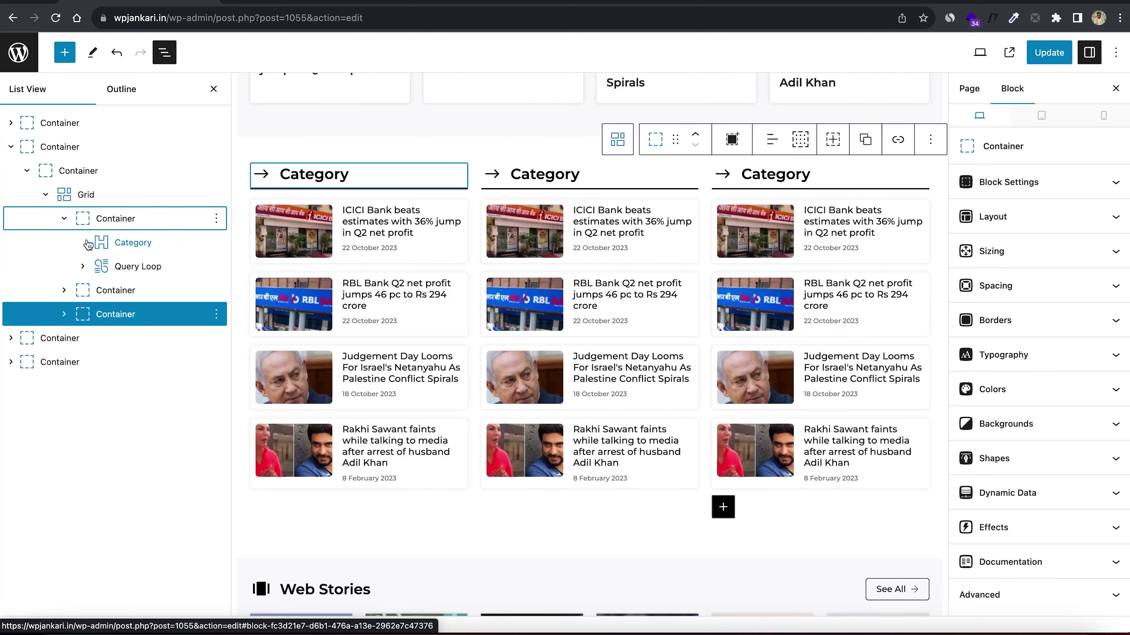
left_click(109, 267)
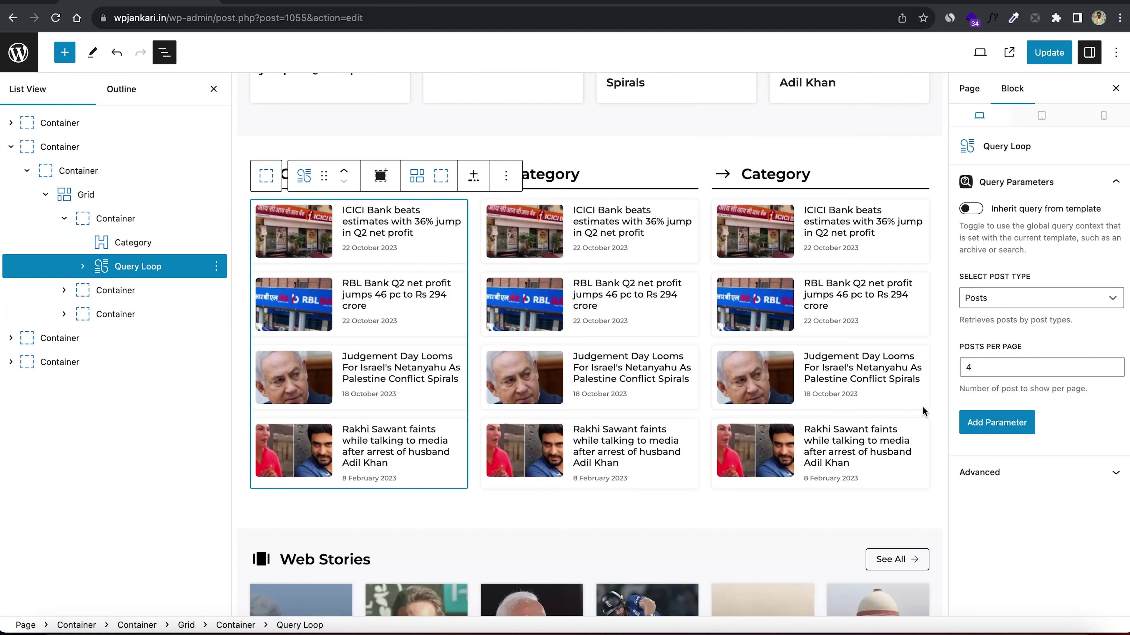
left_click(971, 428)
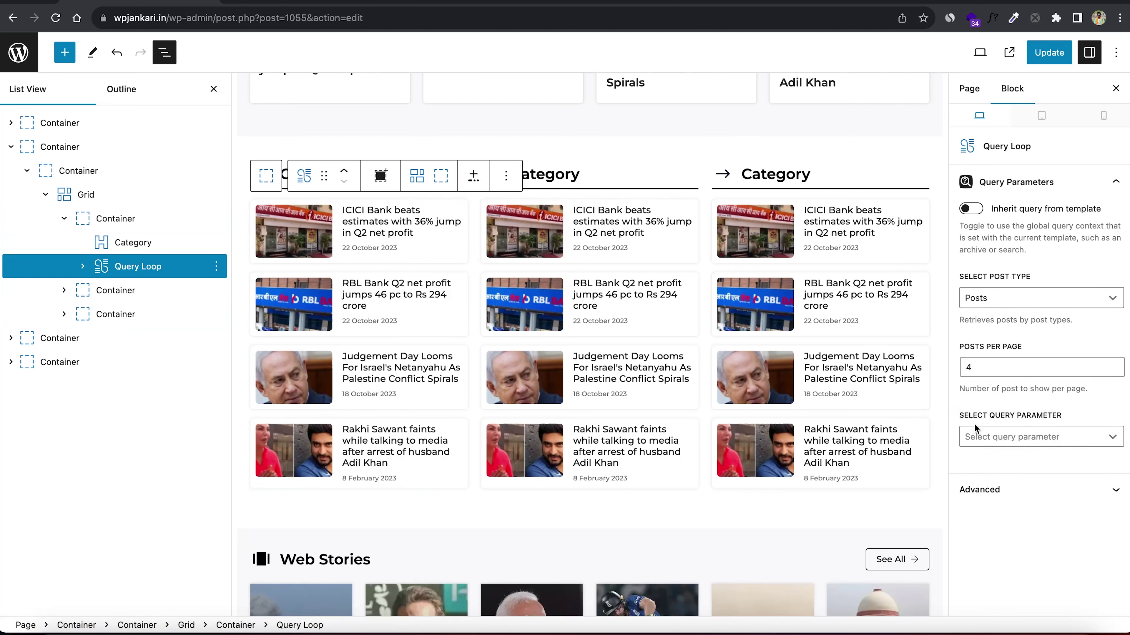
left_click(990, 440)
scroll(990, 308, "down", 5)
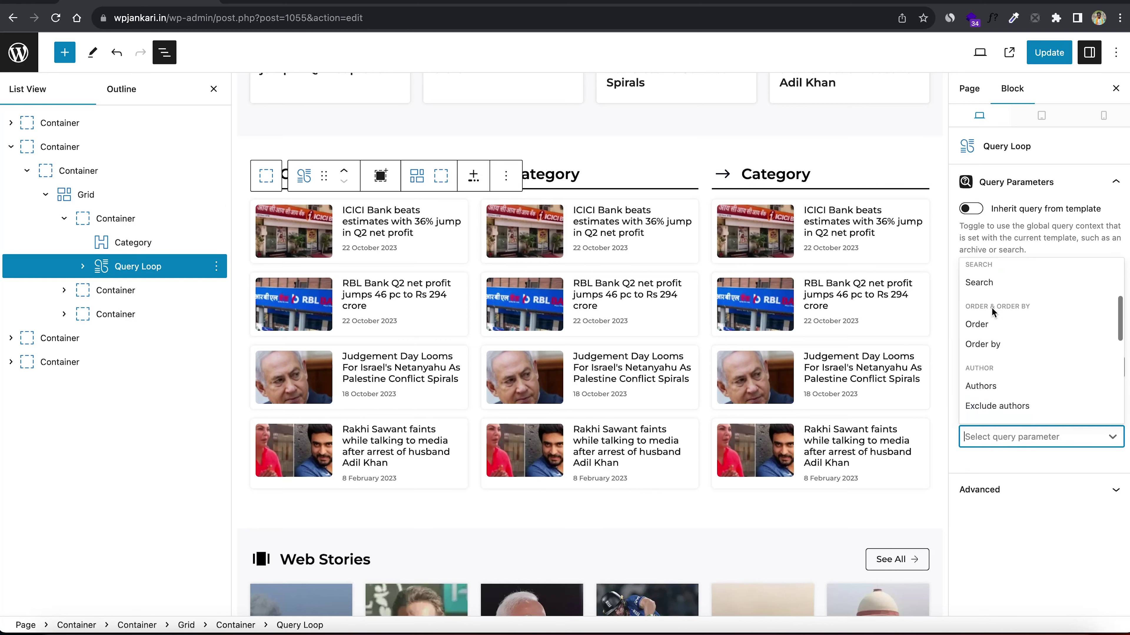
scroll(991, 307, "down", 3)
left_click(985, 367)
left_click(983, 436)
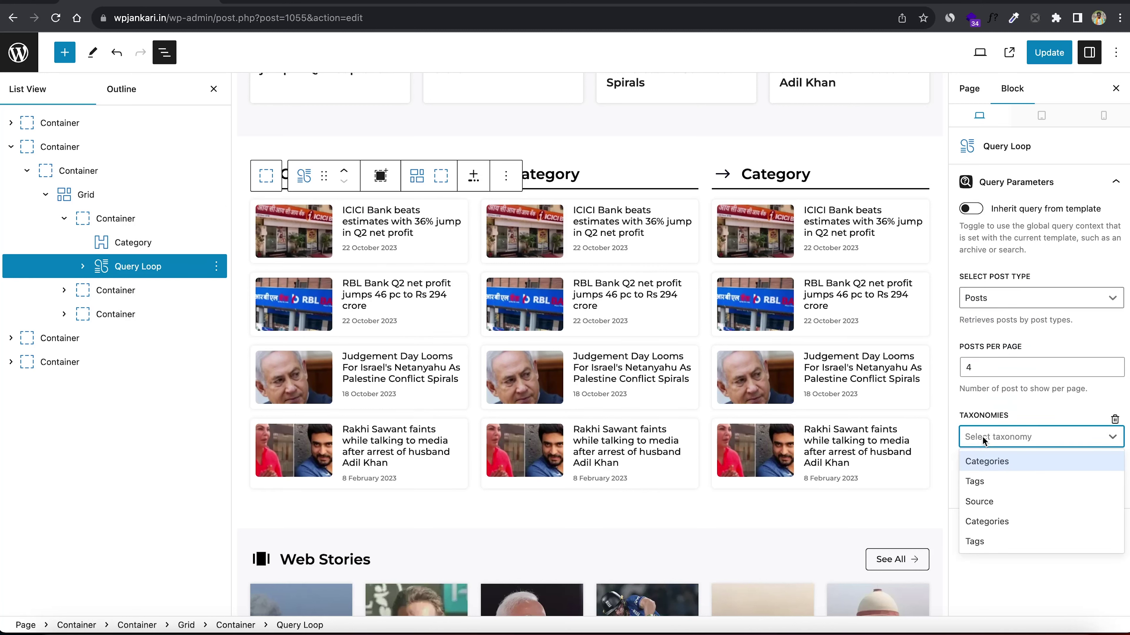
left_click(989, 465)
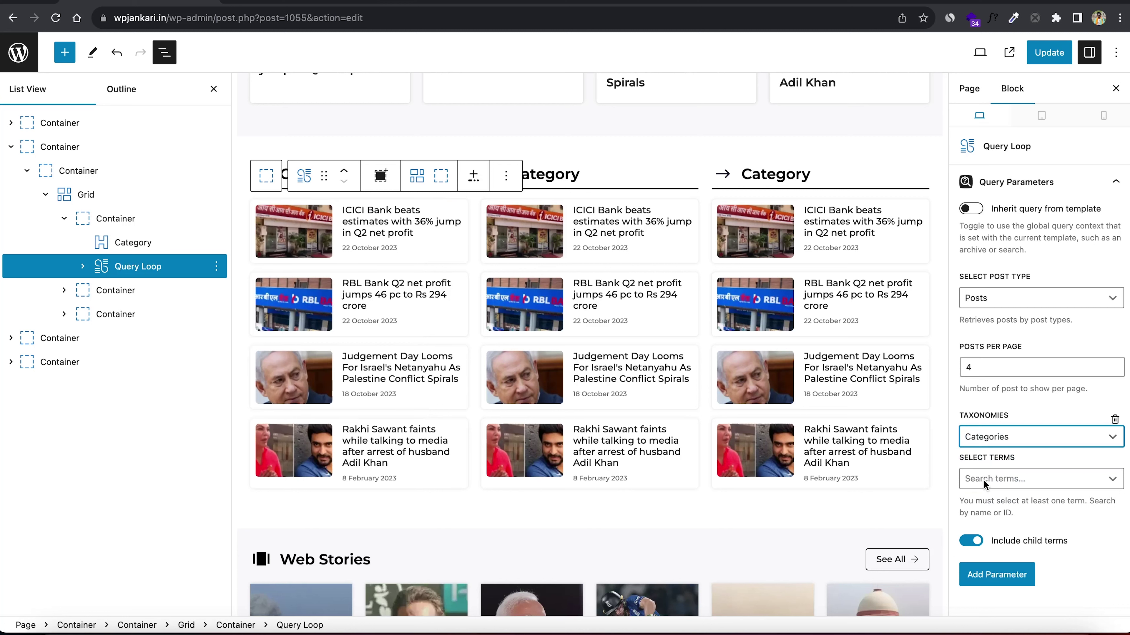
left_click(984, 481)
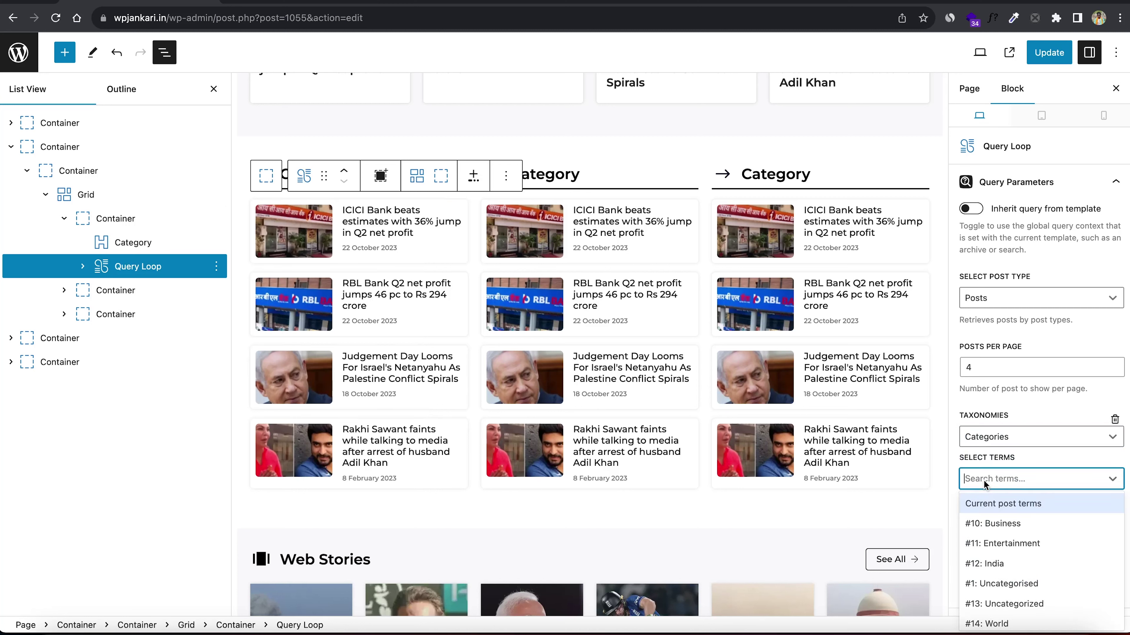
left_click(1000, 570)
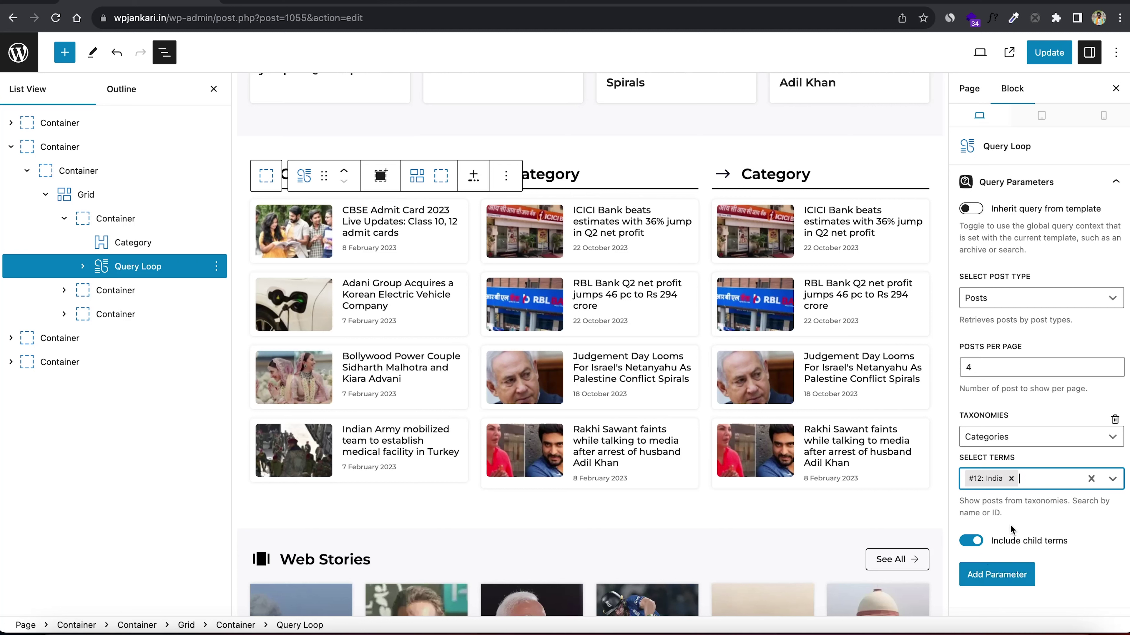
Rename the first category column's heading as "India News".
left_click(551, 175)
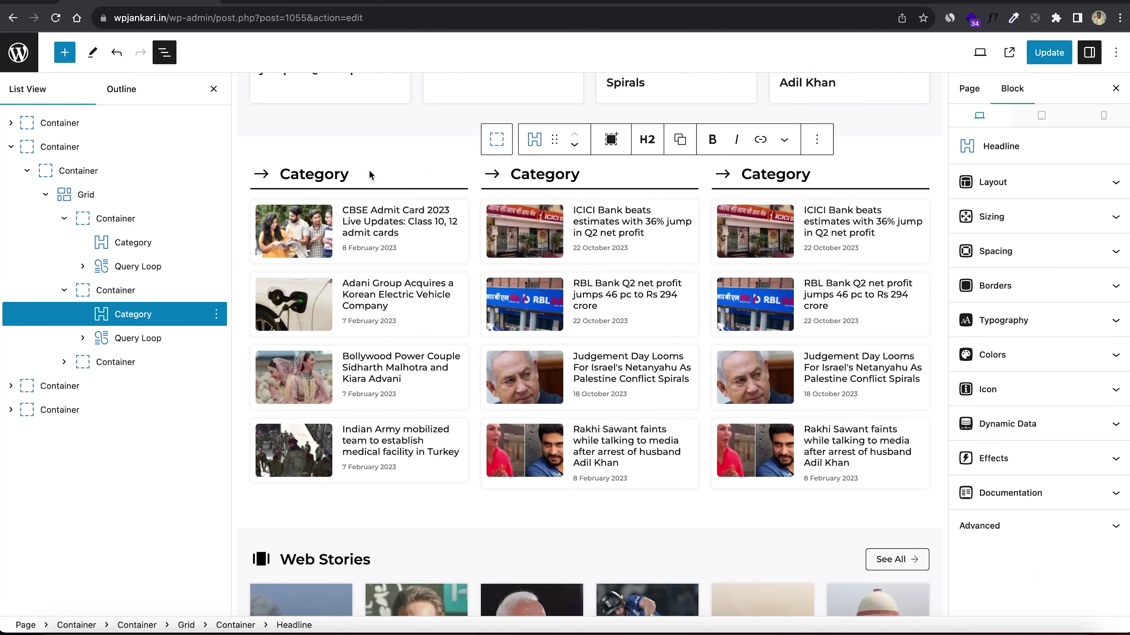
left_click(353, 176)
key("BackSpace")
key("BackSpace")
key("BackSpace")
key("BackSpace")
key("BackSpace")
key("BackSpace")
key("BackSpace")
key("BackSpace")
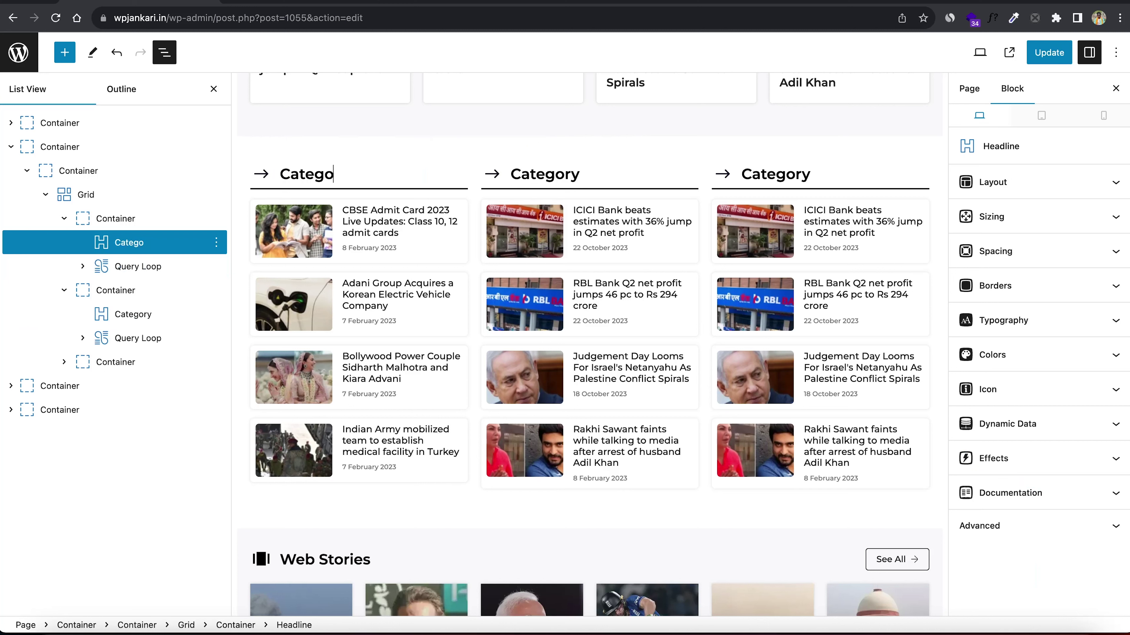
type("India News")
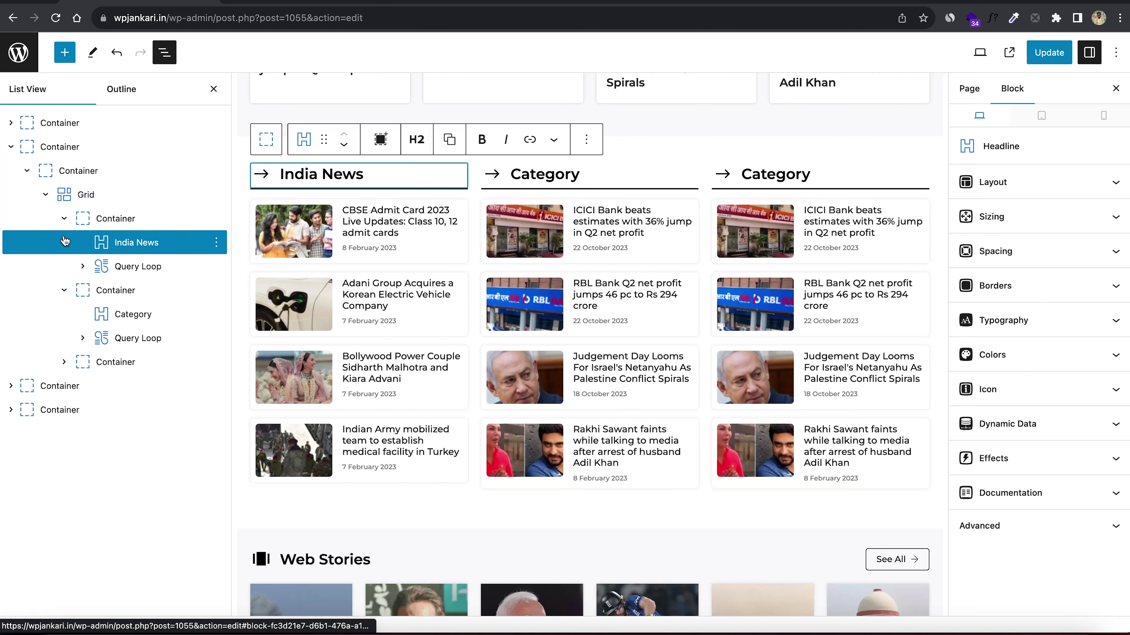
Filter the second category column's query loop by the Categories taxonomy, using the World term.
left_click(65, 220)
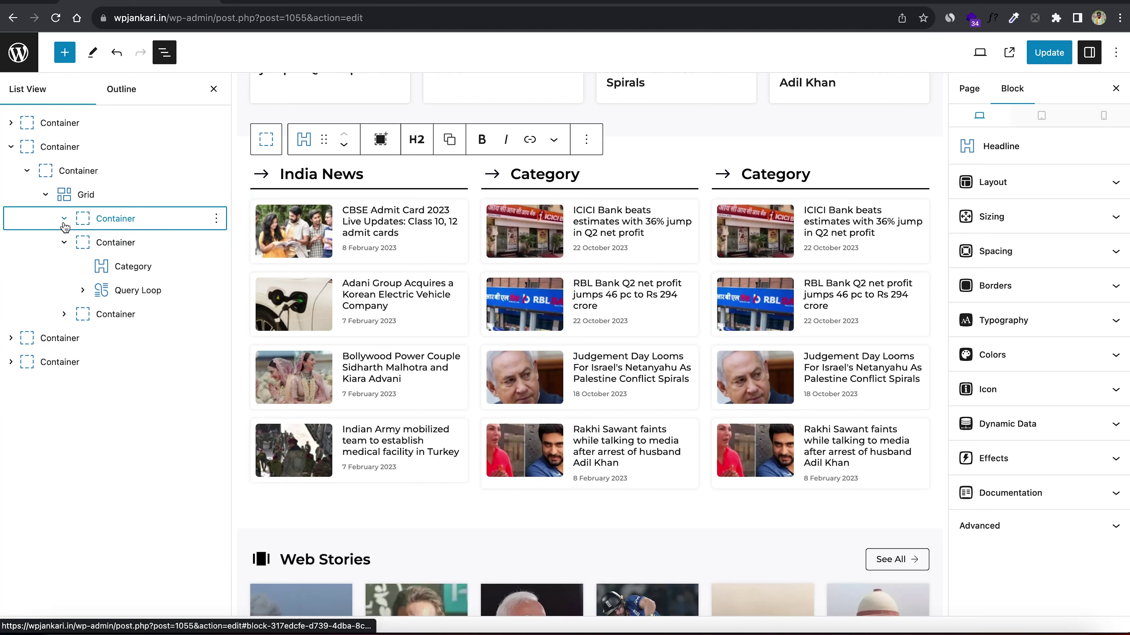
left_click(65, 243)
left_click(65, 243)
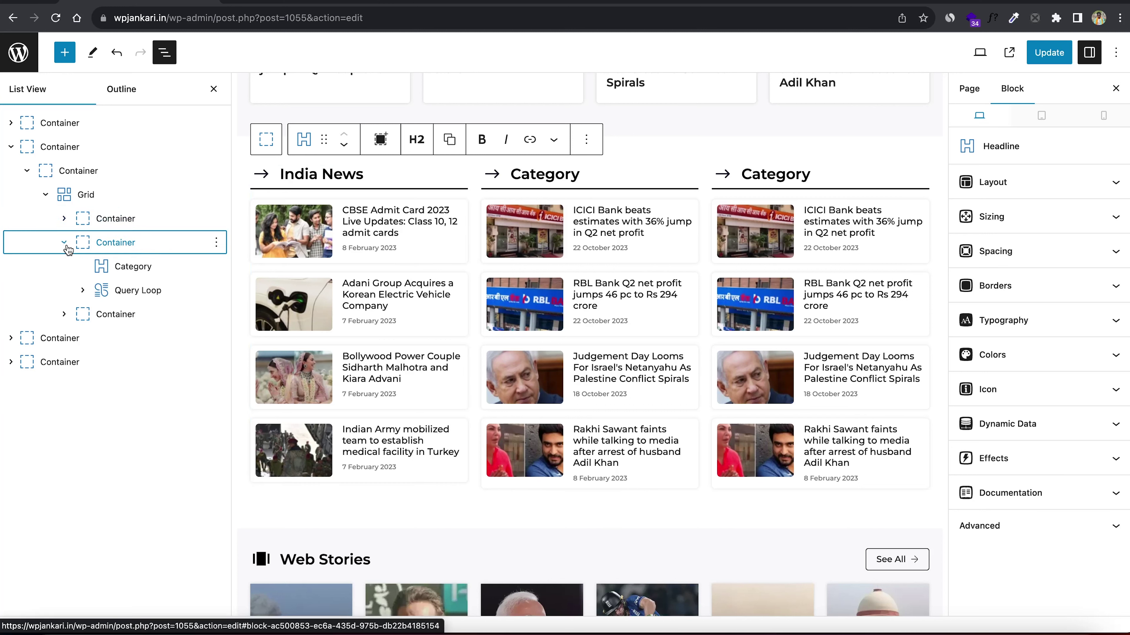
left_click(107, 290)
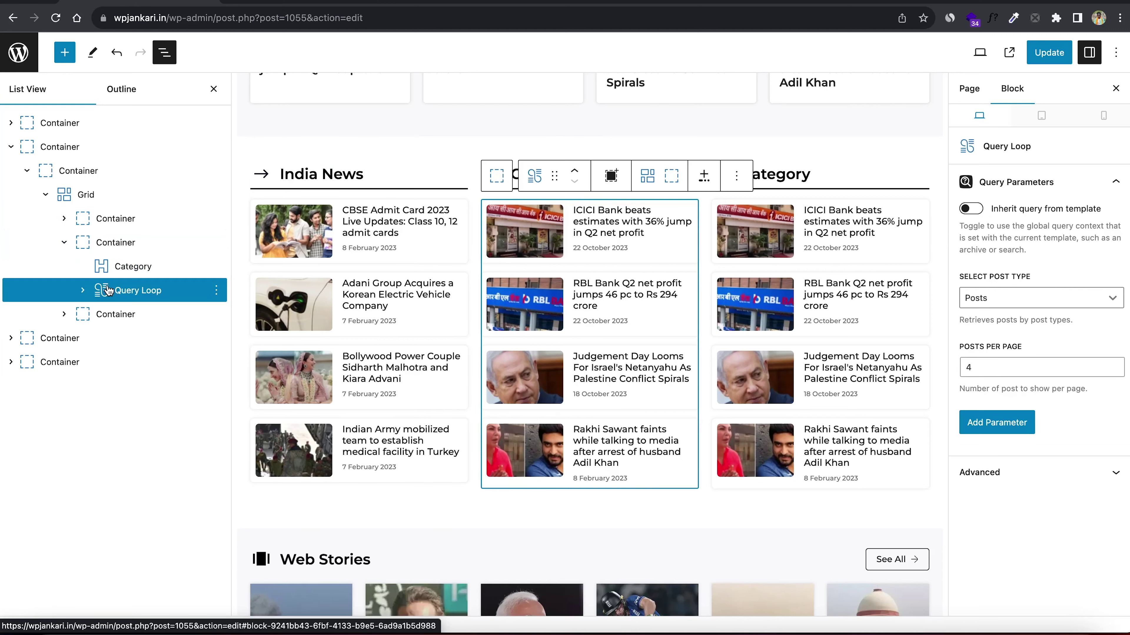
left_click(1008, 423)
left_click(1007, 439)
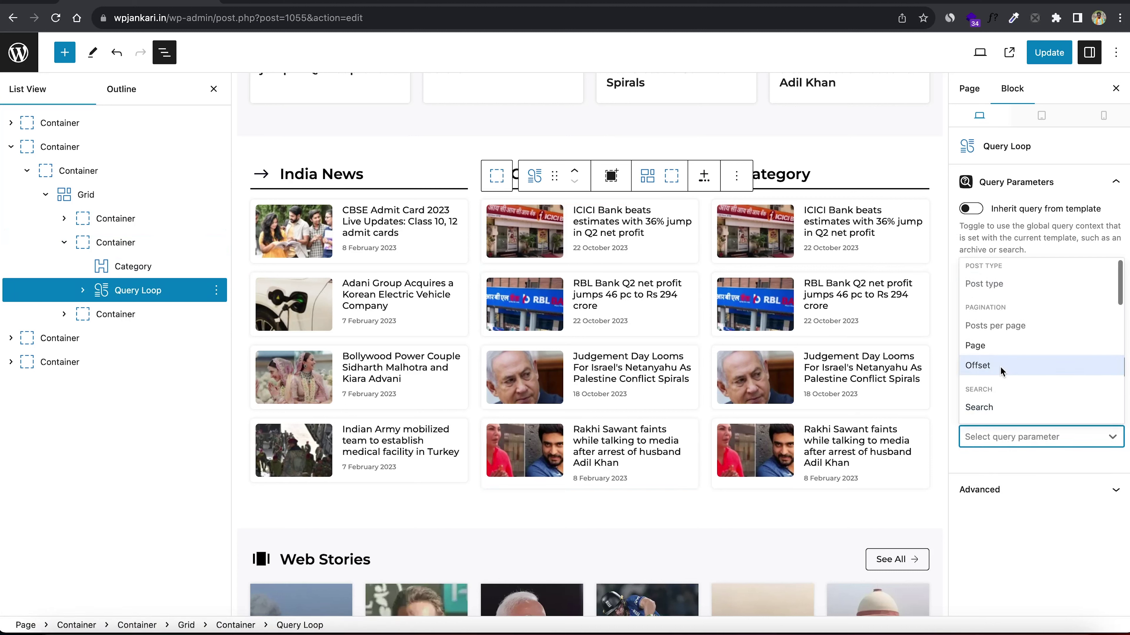
scroll(1001, 371, "down", 3)
scroll(1001, 370, "down", 2)
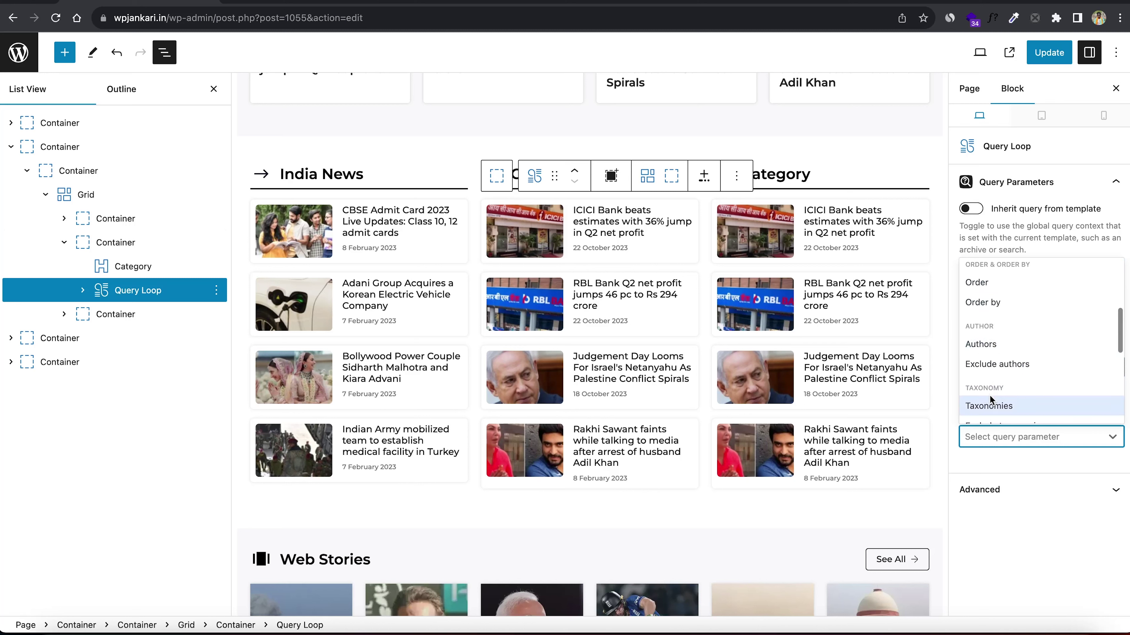
left_click(991, 402)
left_click(1004, 438)
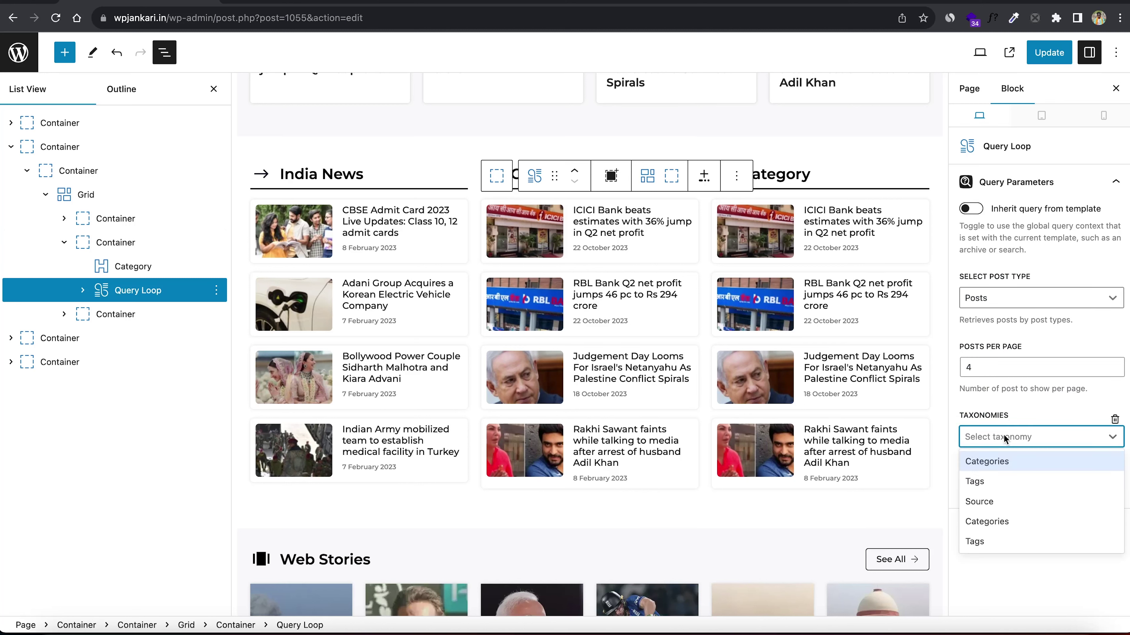
left_click(996, 520)
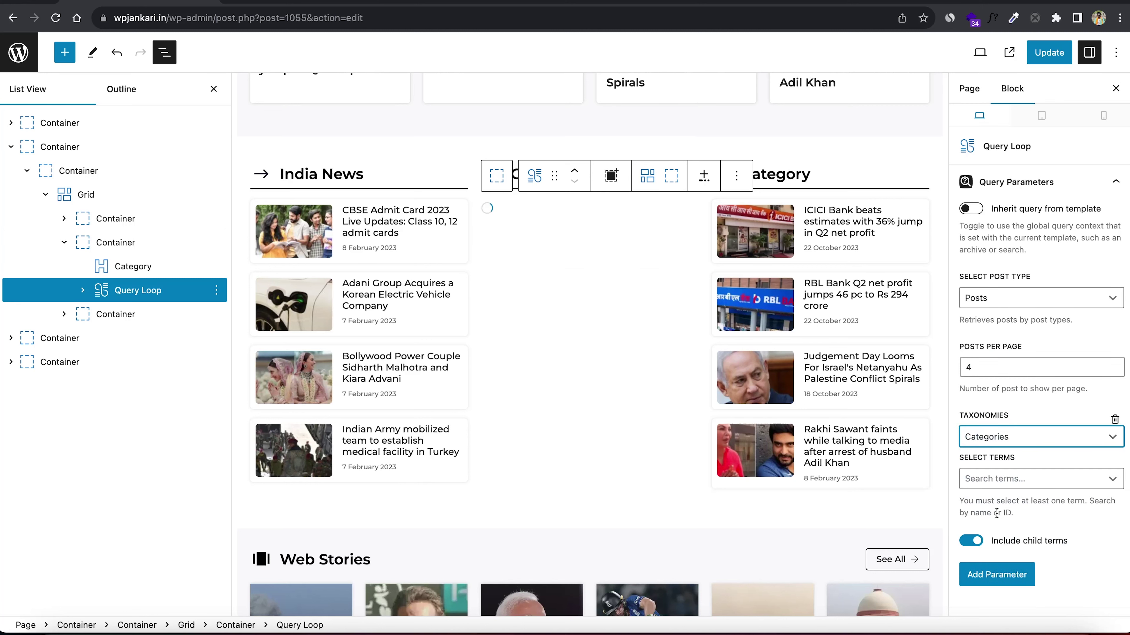
left_click(998, 479)
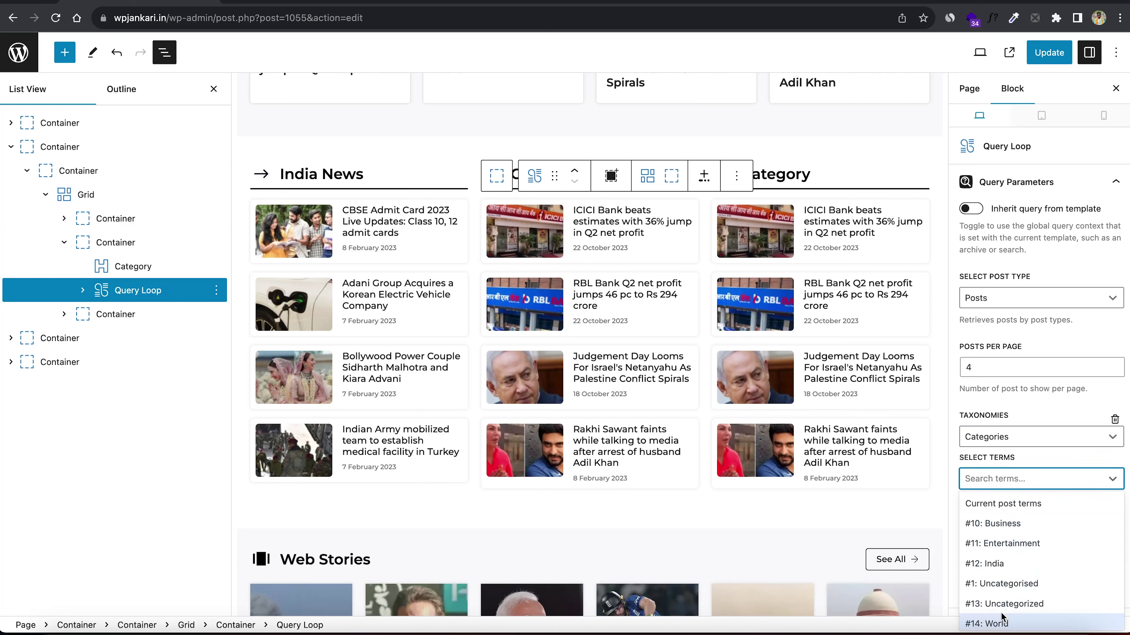
left_click(997, 622)
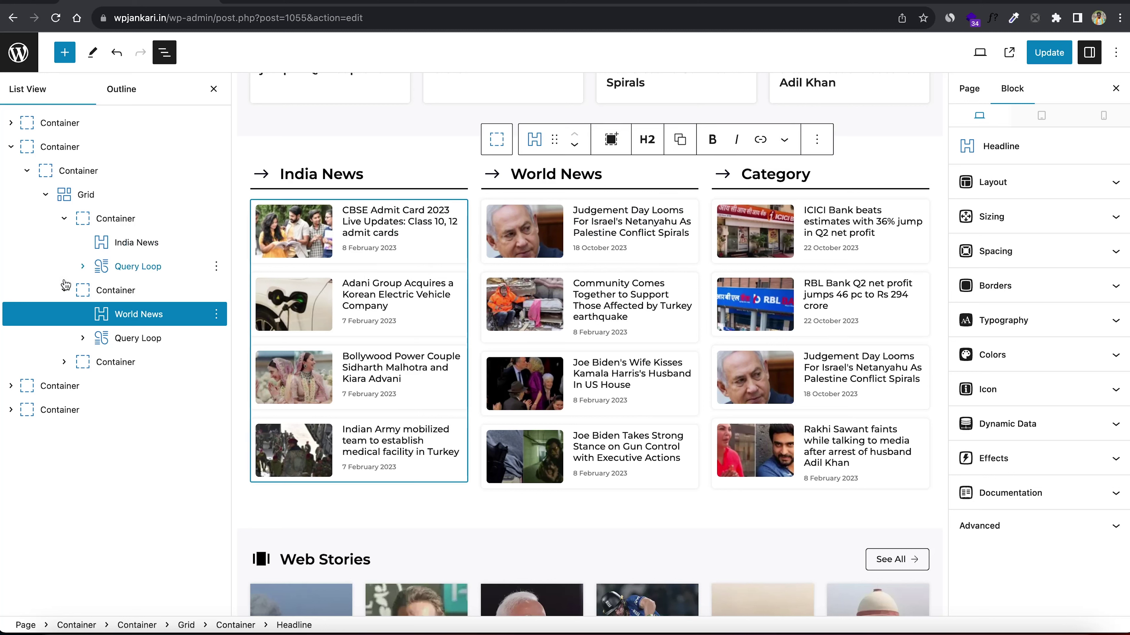
Collapse the India News and World News containers and review the three category columns on the live homepage.
left_click(64, 290)
left_click(64, 218)
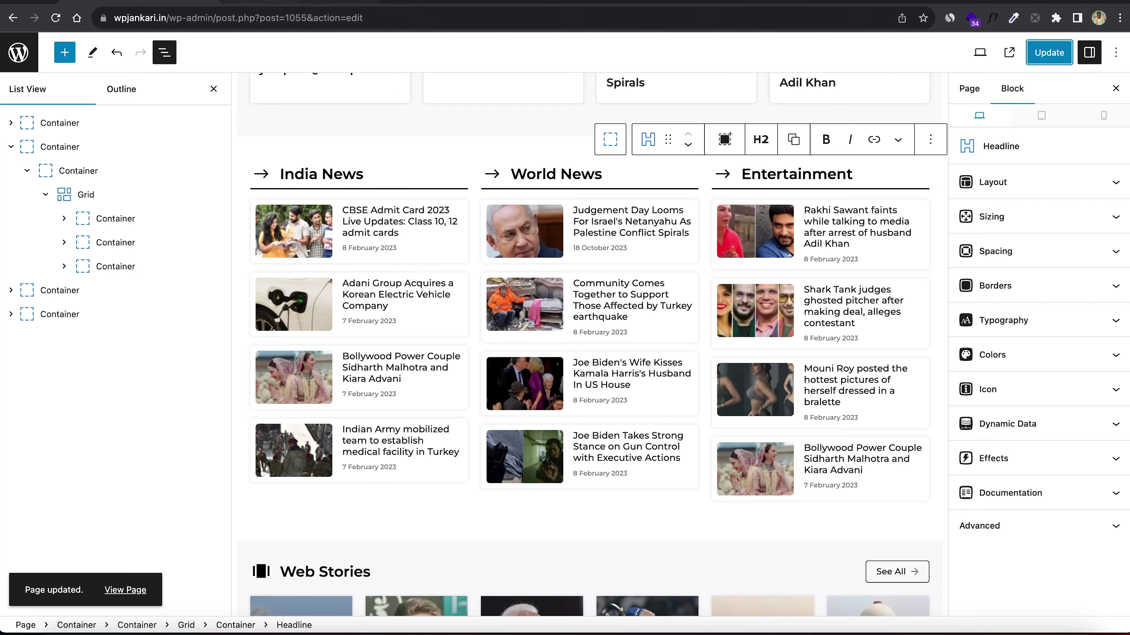
left_click(119, 4)
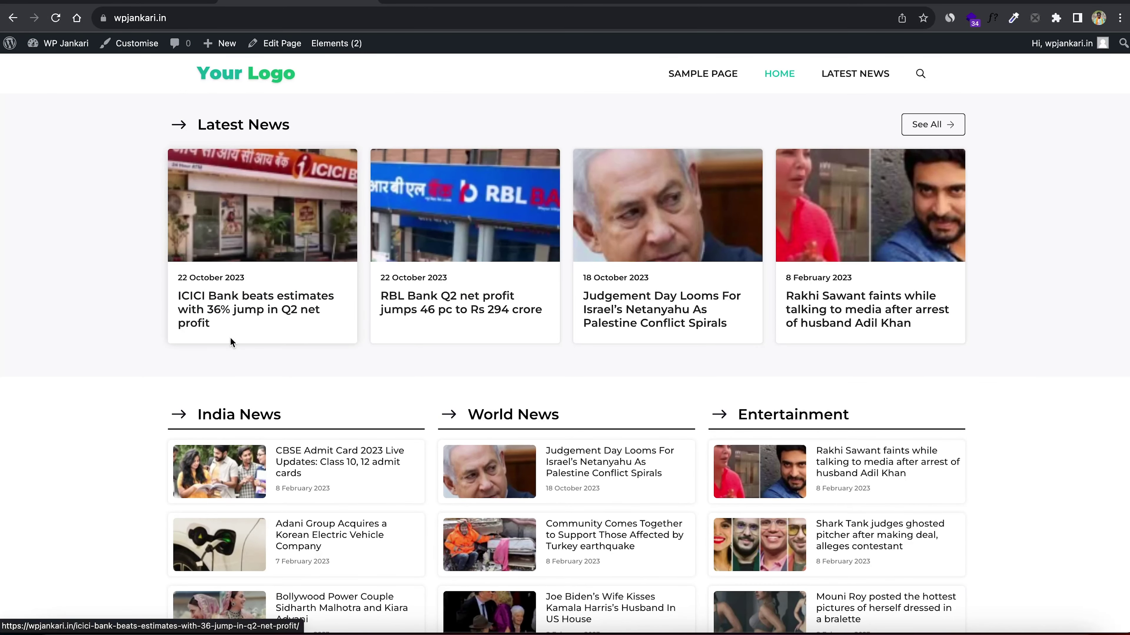
scroll(230, 338, "down", 3)
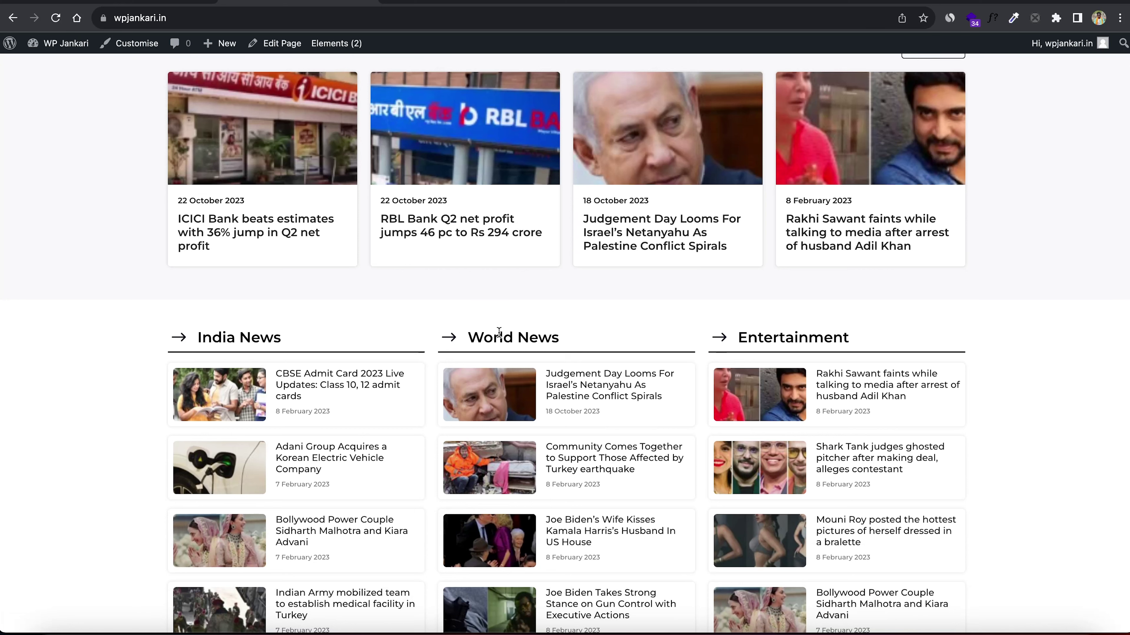
scroll(743, 337, "down", 3)
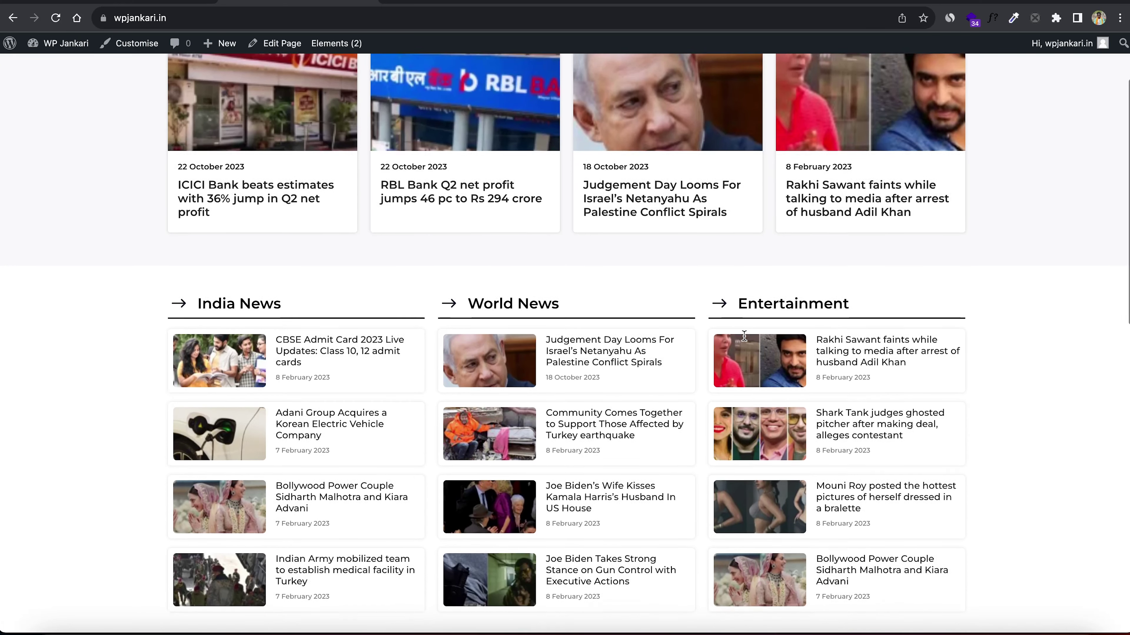
Return to the Home page editor and inspect the India News query loop's posts-per-page setting, collapsing the category section when done.
left_click(126, 3)
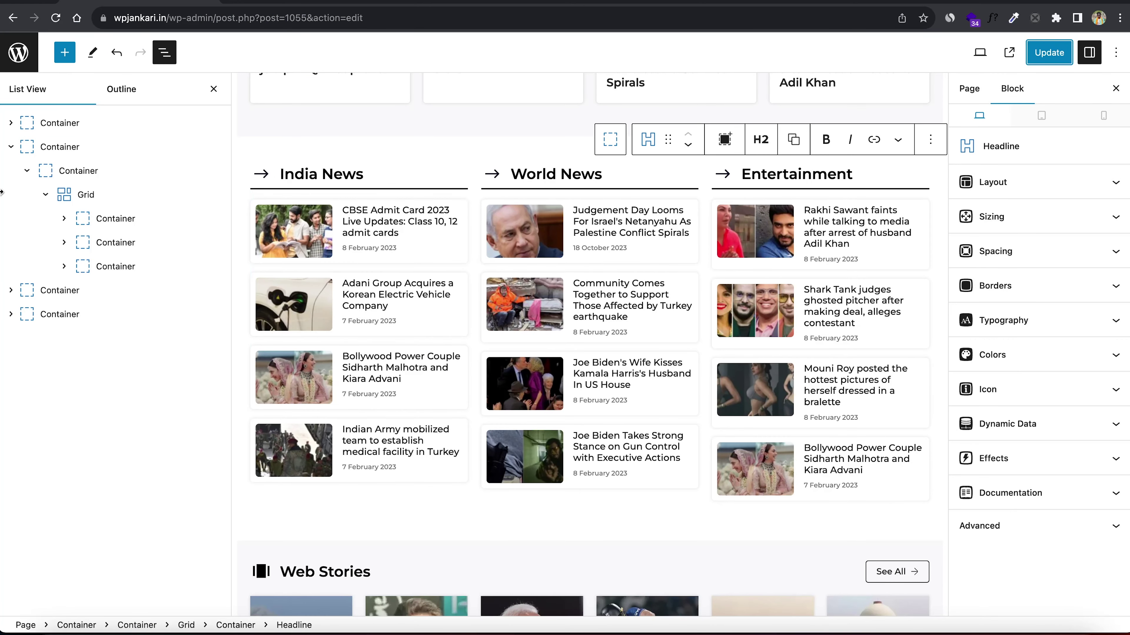
left_click(64, 219)
left_click(116, 267)
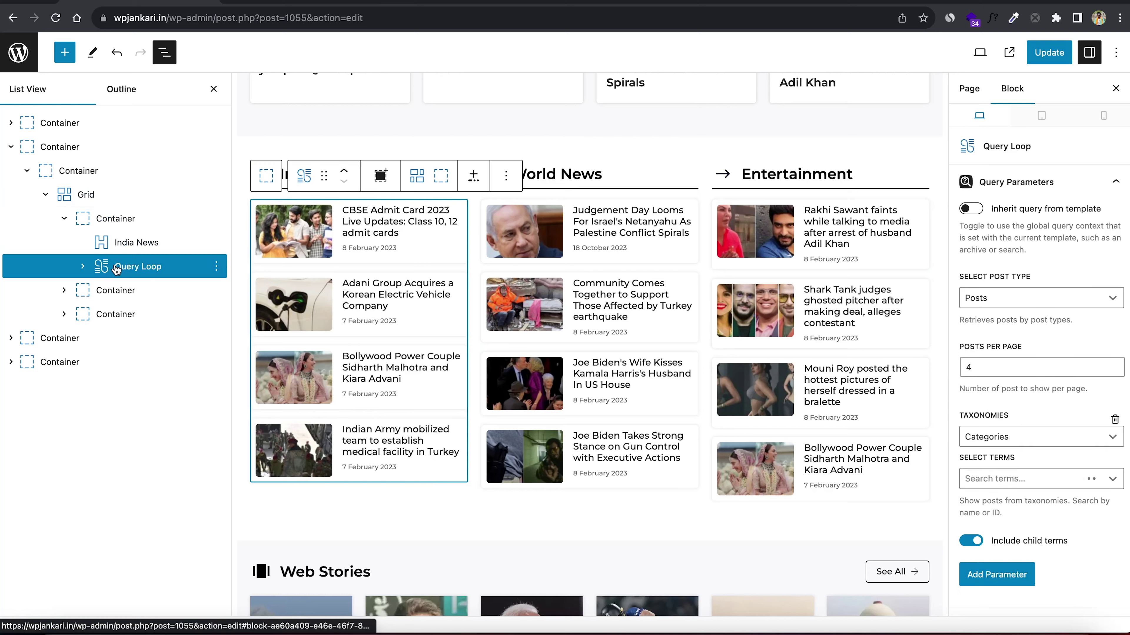
left_click(976, 366)
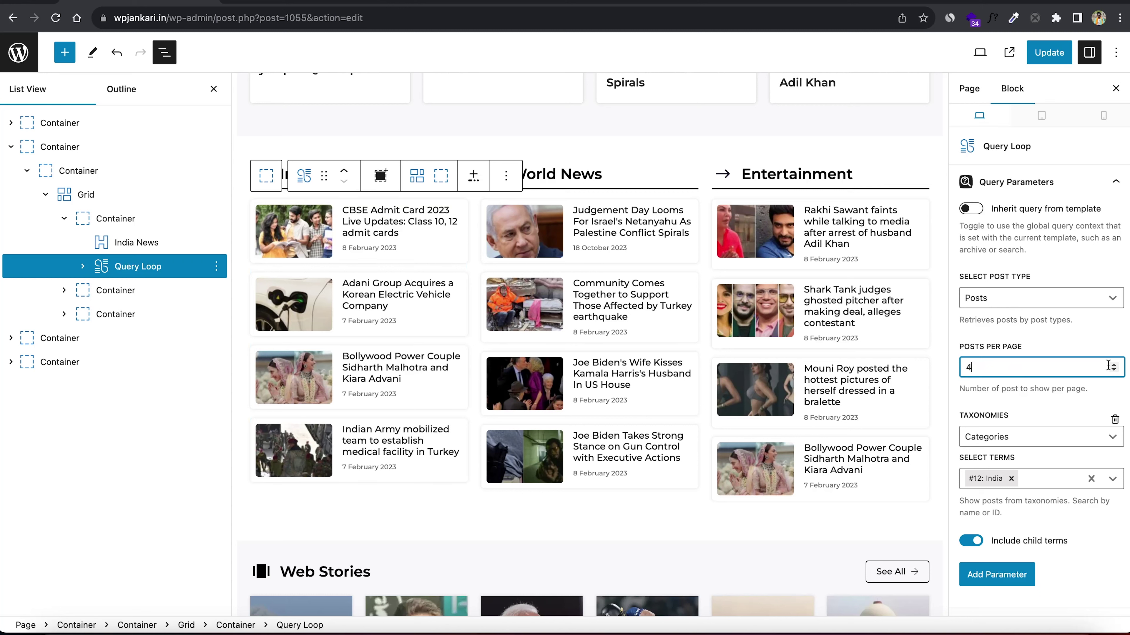
left_click(64, 218)
left_click(11, 147)
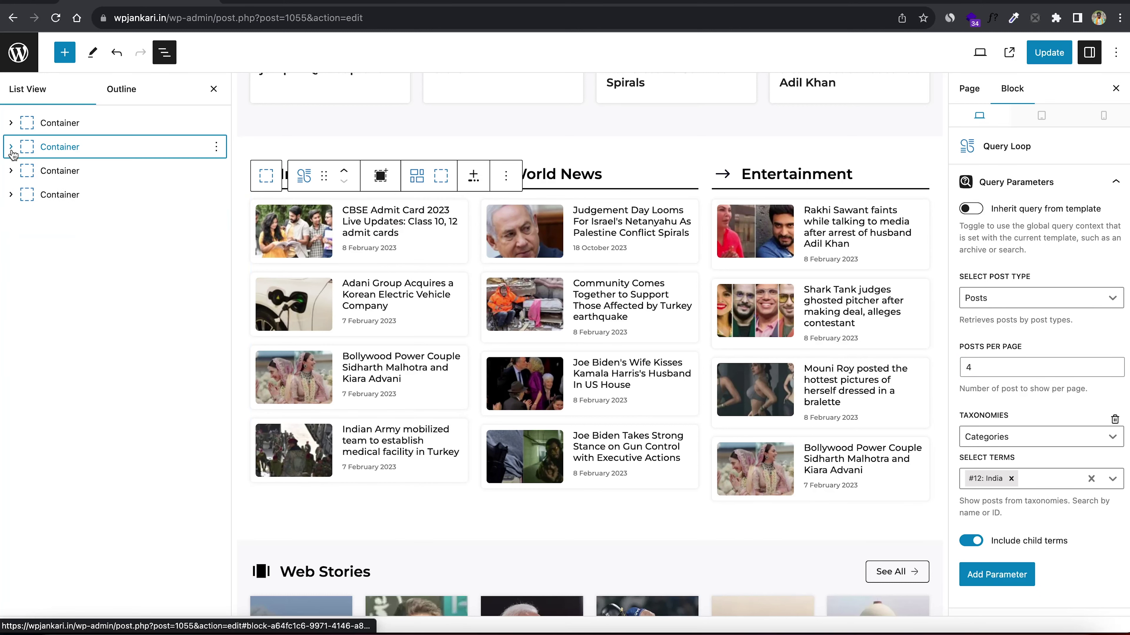
Try deleting the Web Stories section container and undo the deletion.
left_click(88, 171)
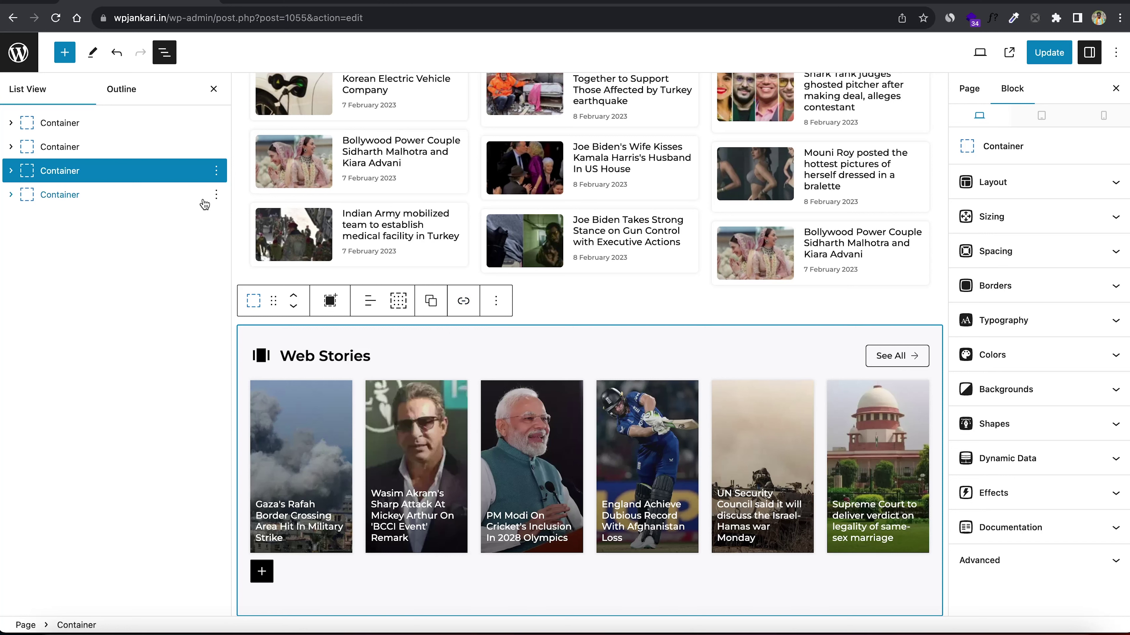
left_click(217, 171)
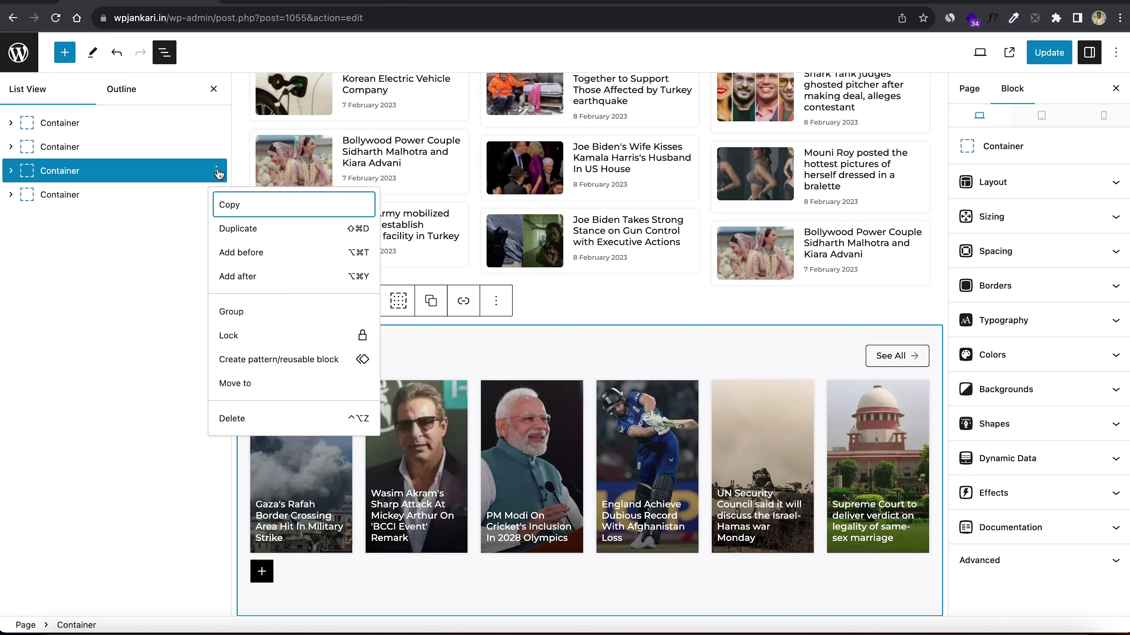
left_click(242, 419)
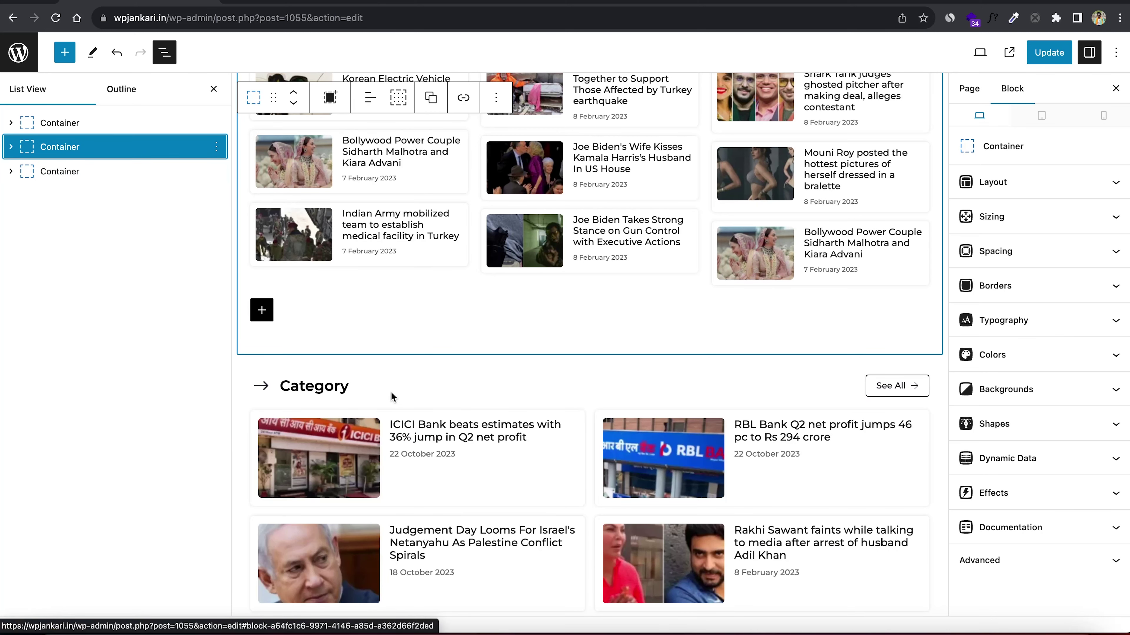
key("ctrl+z")
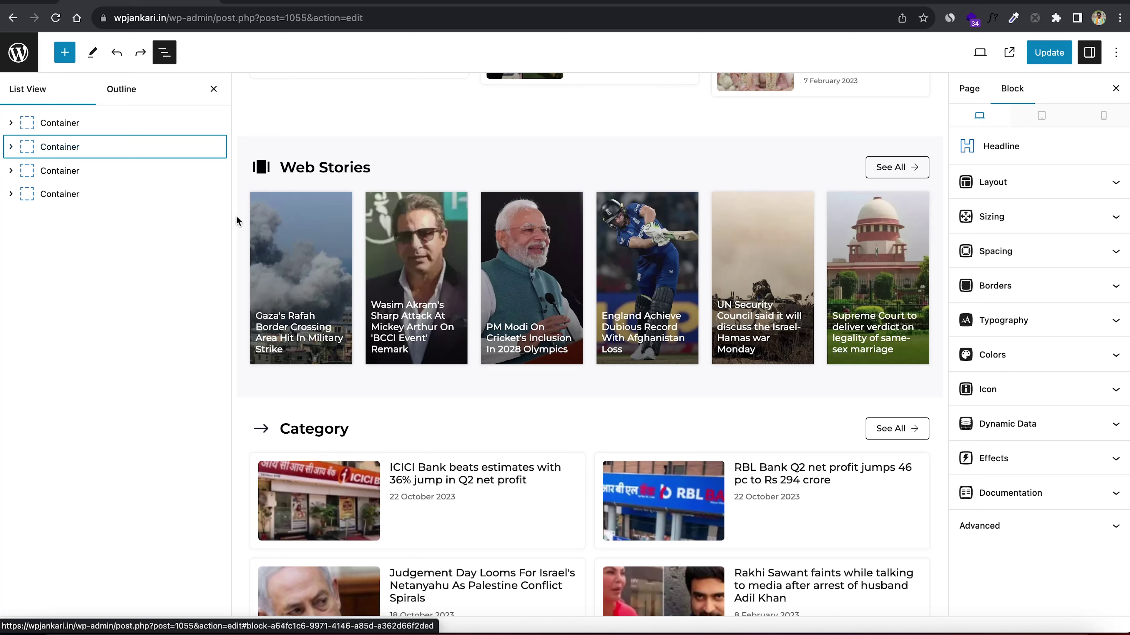
Select the Web Stories section's See All button and open wpjankari.in/web-stories on the live site.
left_click(890, 168)
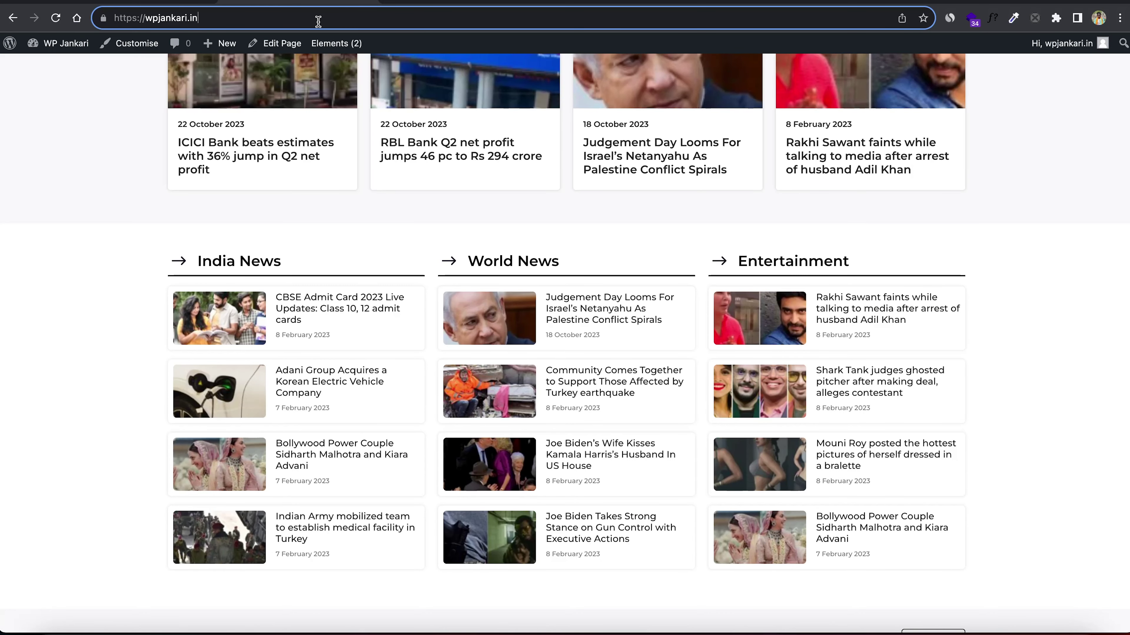
type("/web-stories")
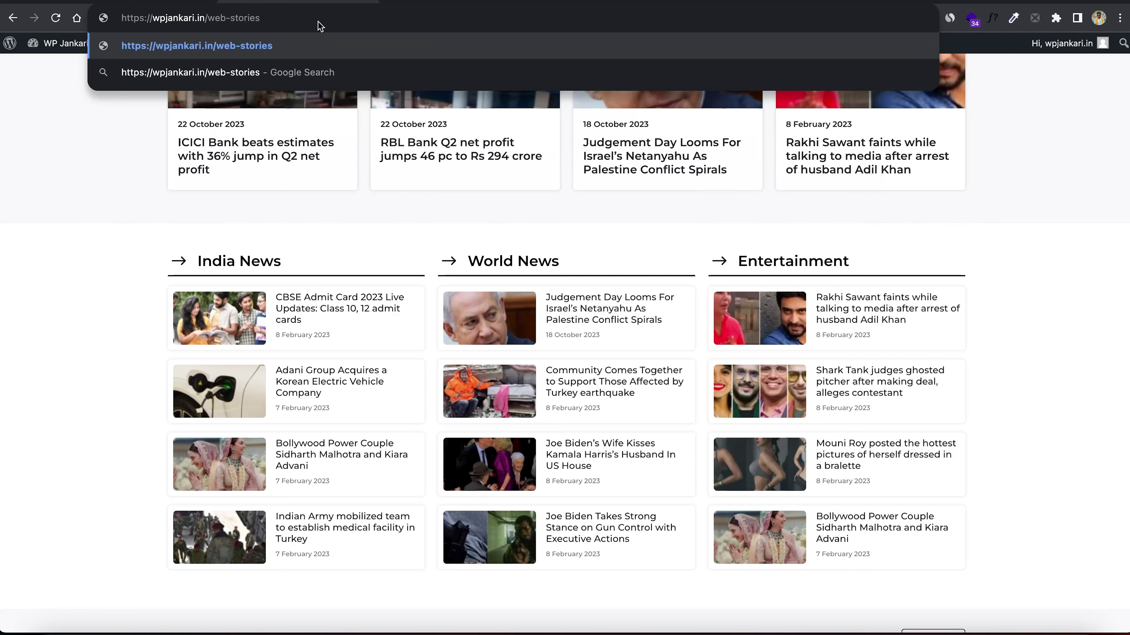
key("Return")
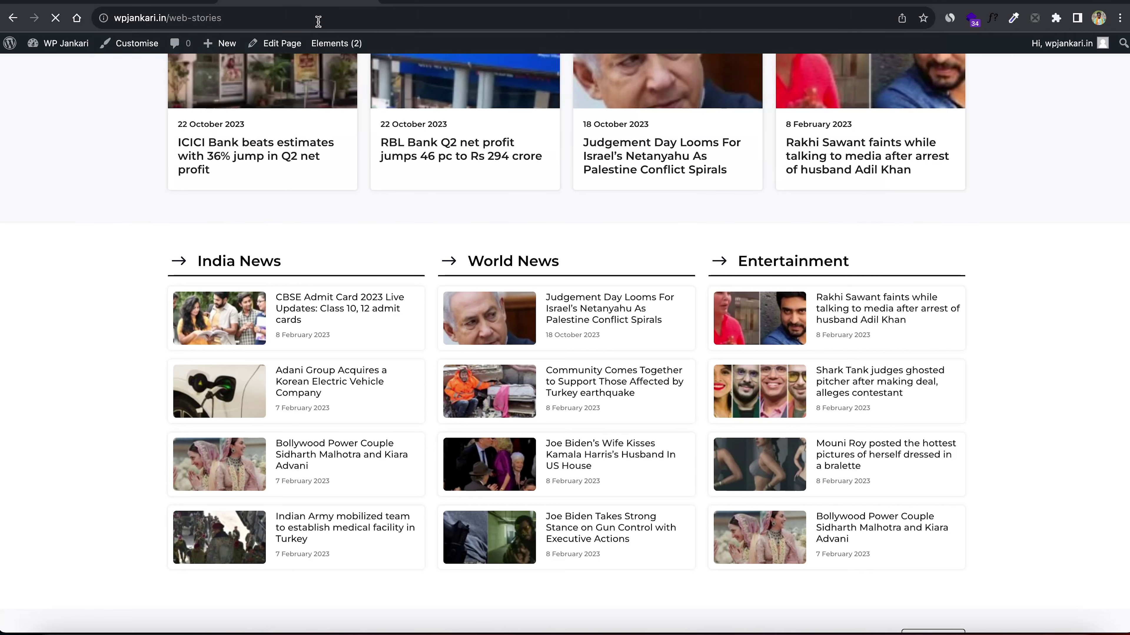
Copy the wpjankari.in/web-stories/ address, set it as the Web Stories See All button's link, and update the Home page.
left_click(318, 20)
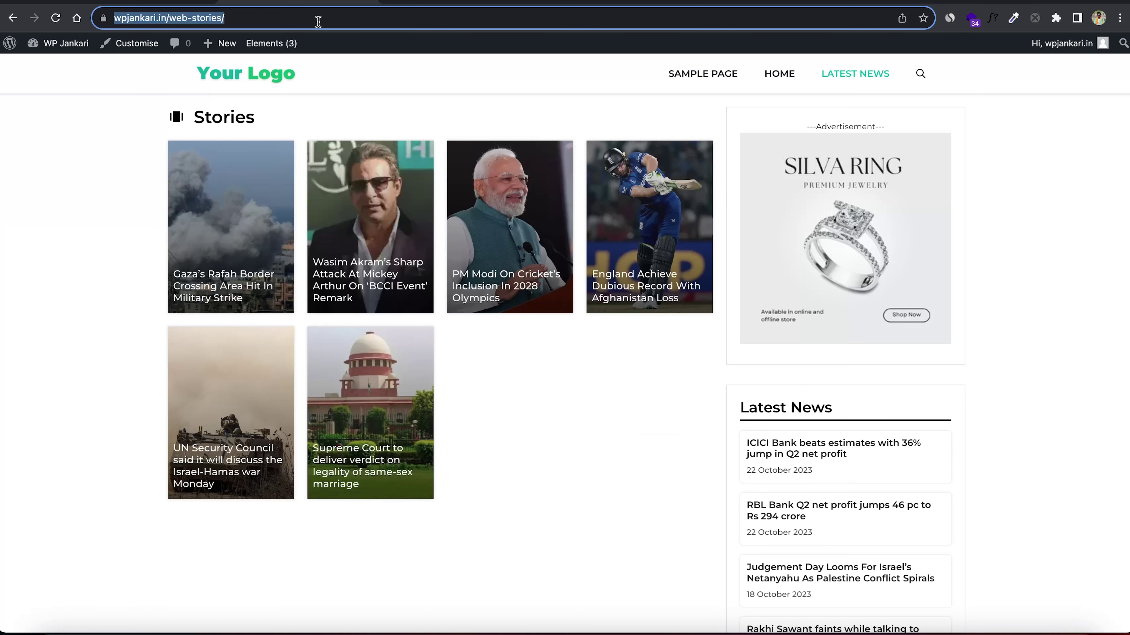
left_click(85, 7)
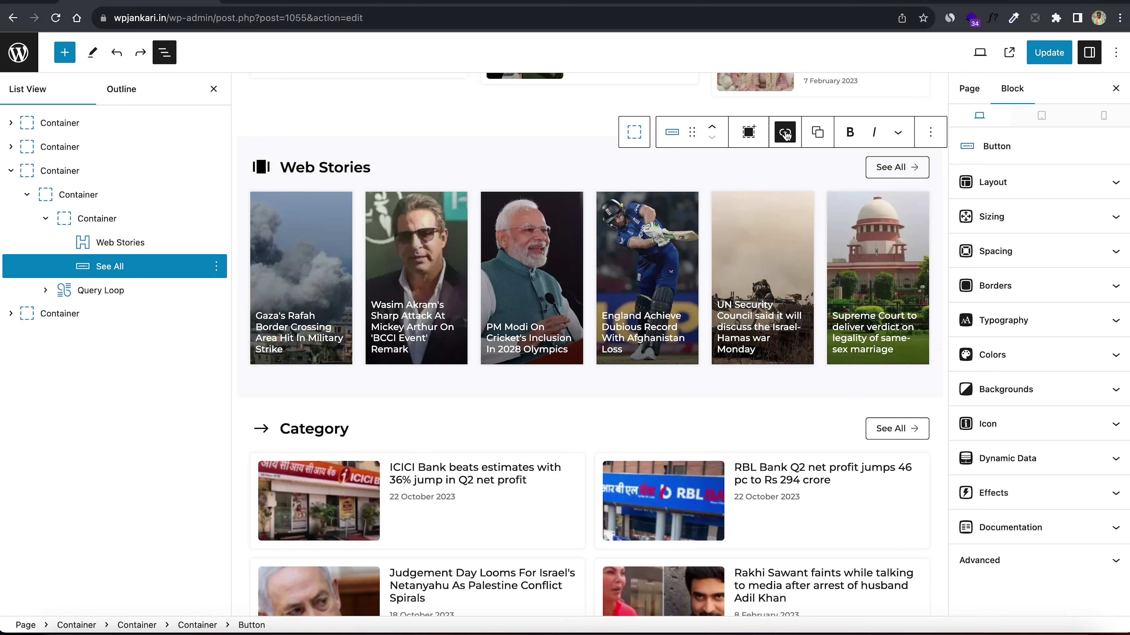
left_click(785, 134)
key("BackSpace")
key("Escape")
left_click(777, 136)
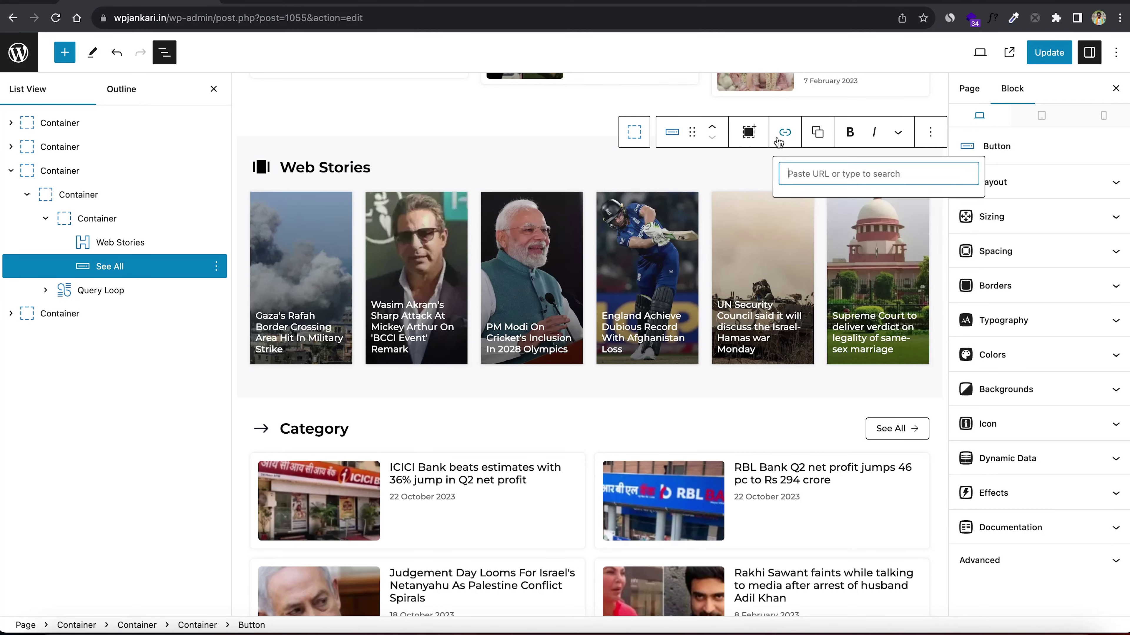
left_click(795, 176)
key("Escape")
key("Escape")
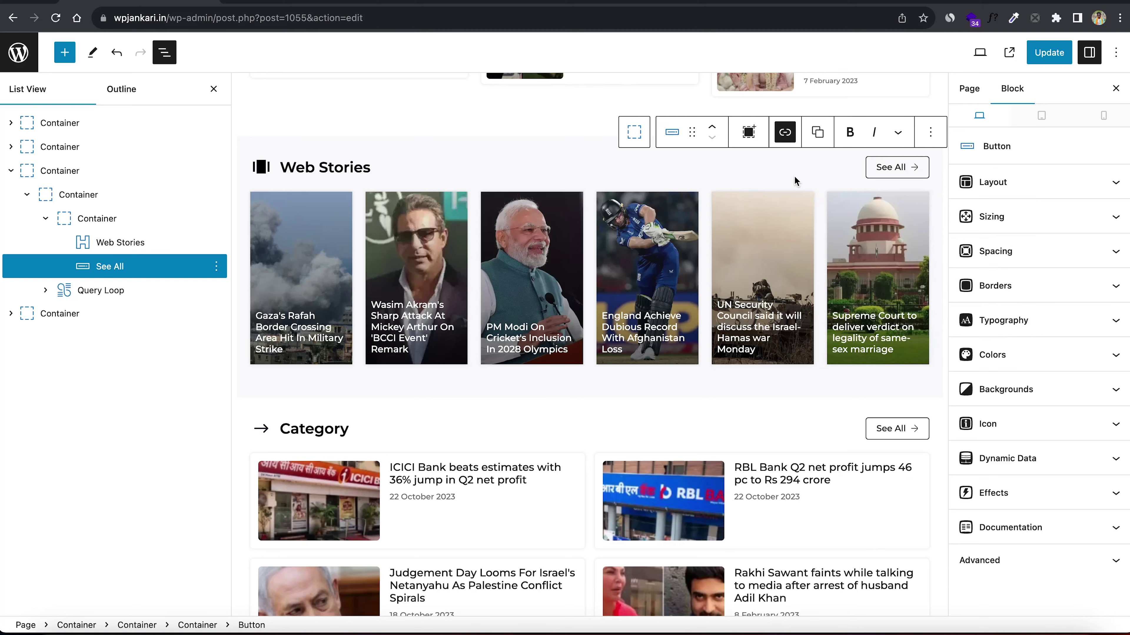
left_click(11, 170)
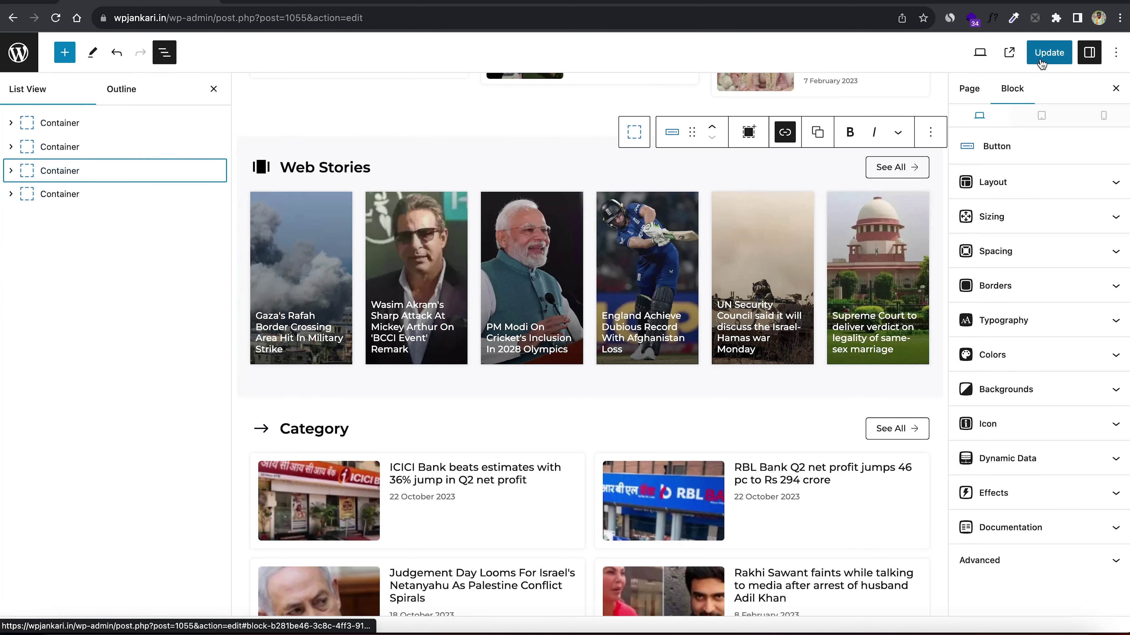
left_click(1047, 52)
Open the live homepage and test the Web Stories section's See All link.
left_click(126, 604)
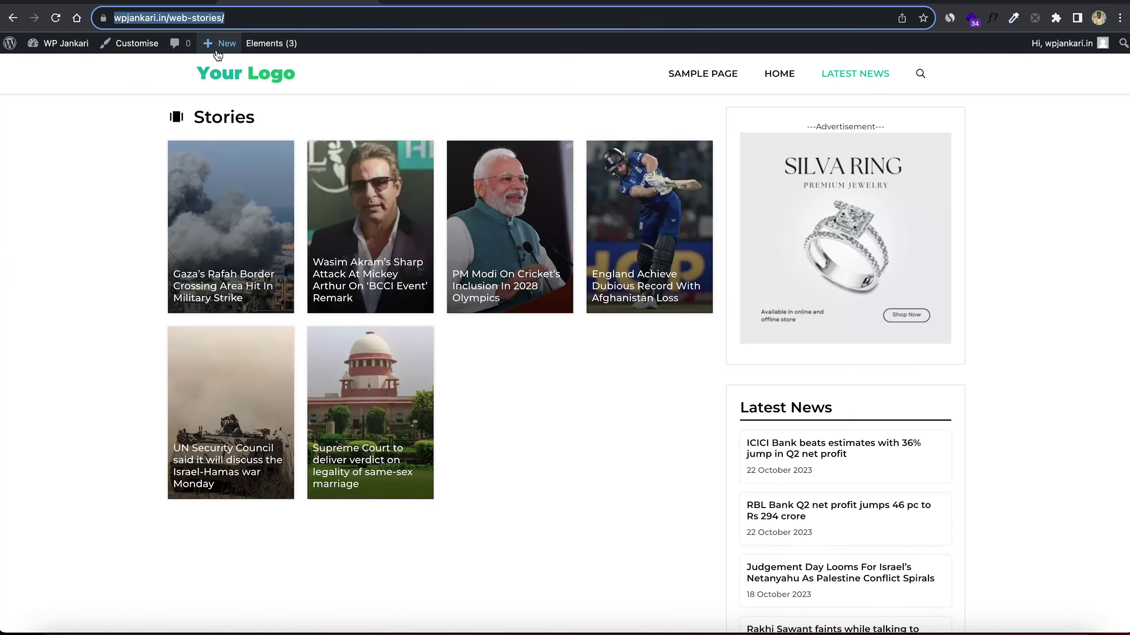
left_click(224, 78)
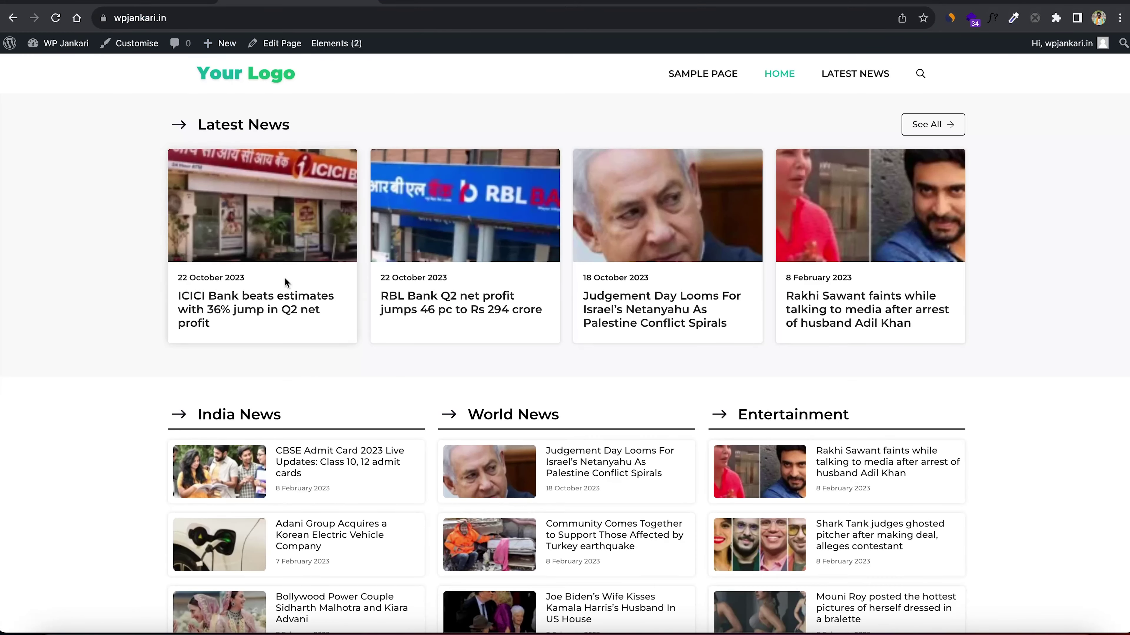
scroll(284, 281, "down", 10)
scroll(889, 212, "up", 4)
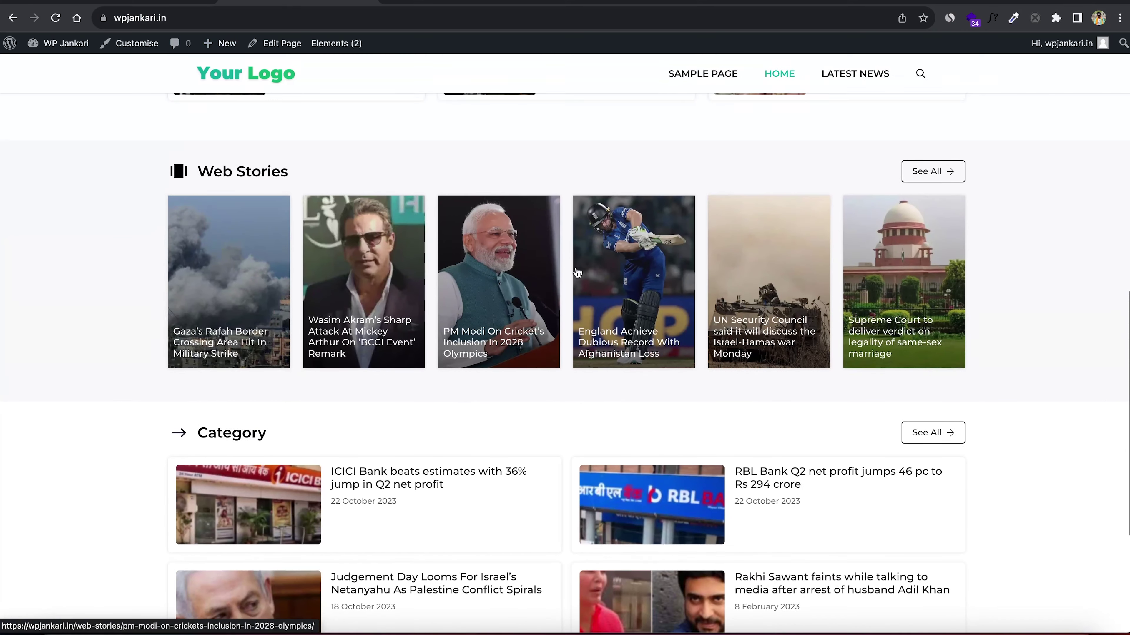
left_click(930, 178)
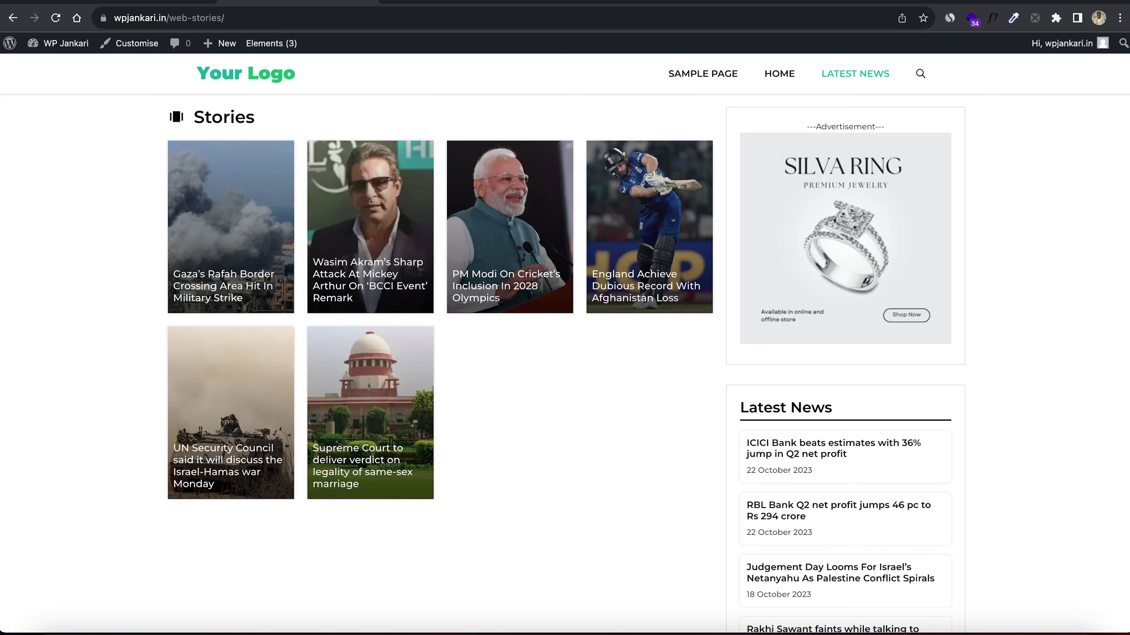
left_click(11, 18)
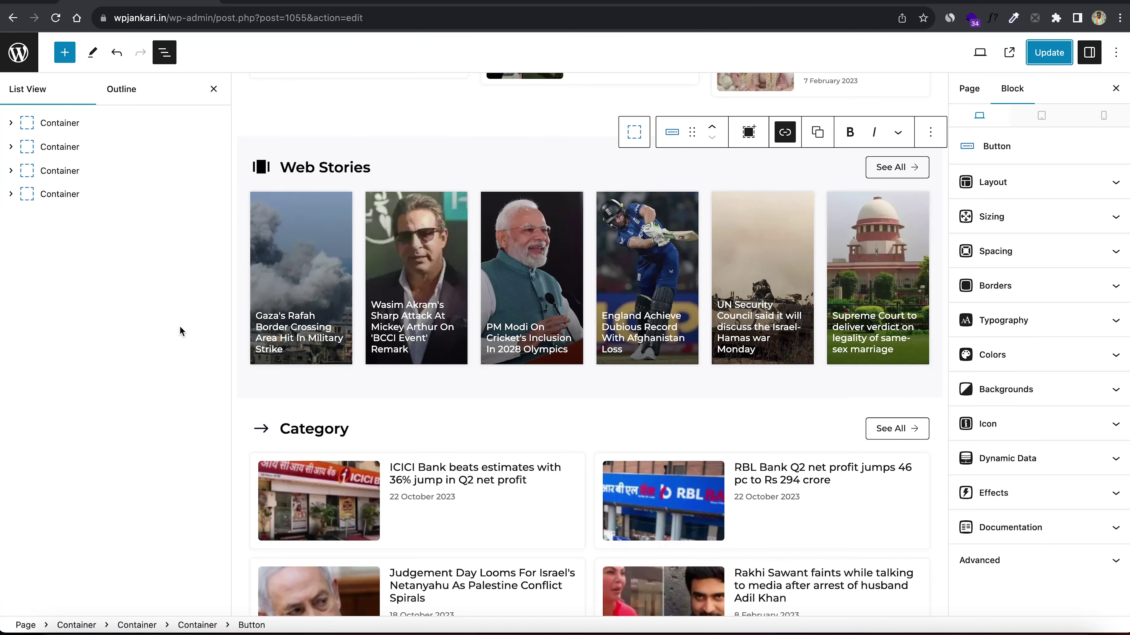
Add a Taxonomies query parameter to the query loop of the Category section below Web Stories.
left_click(62, 194)
scroll(444, 366, "down", 1)
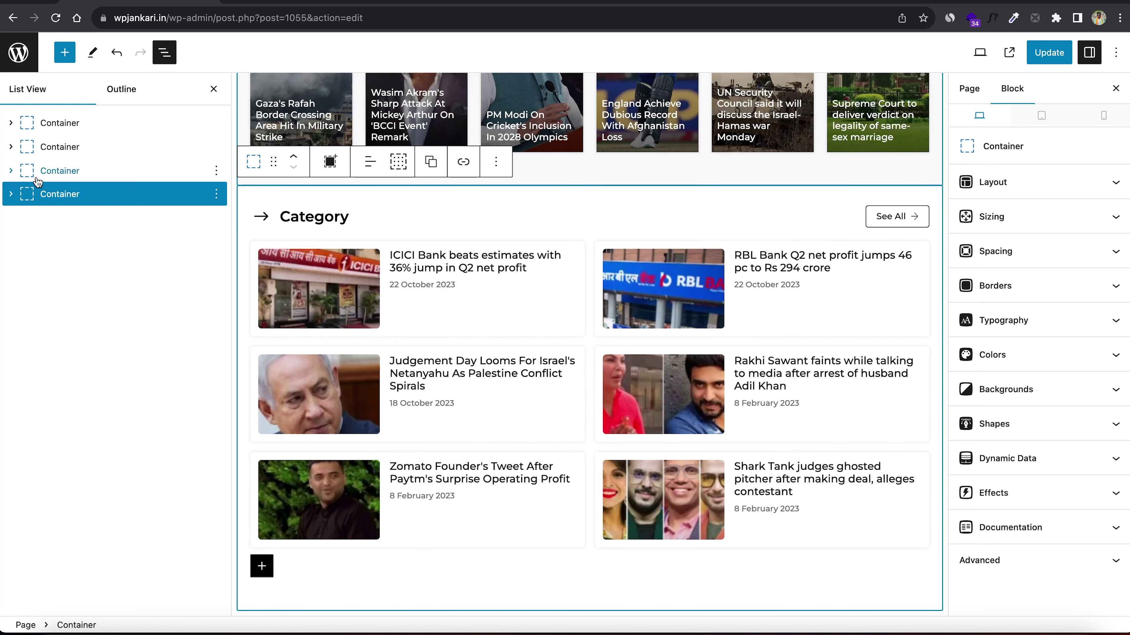
left_click(10, 195)
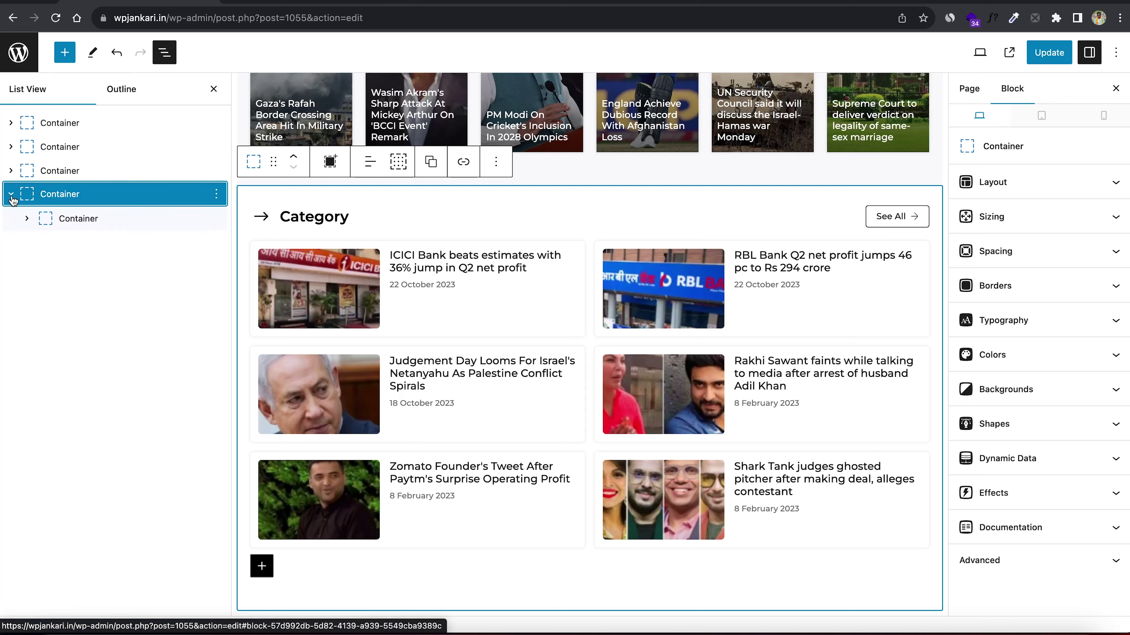
left_click(26, 218)
left_click(69, 273)
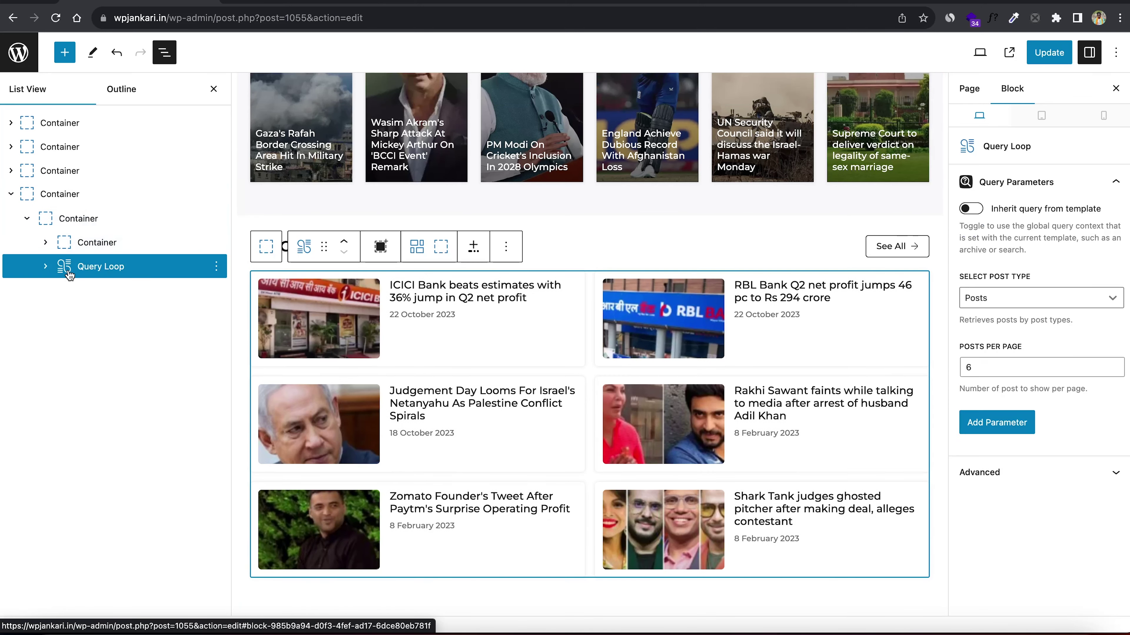
left_click(1002, 415)
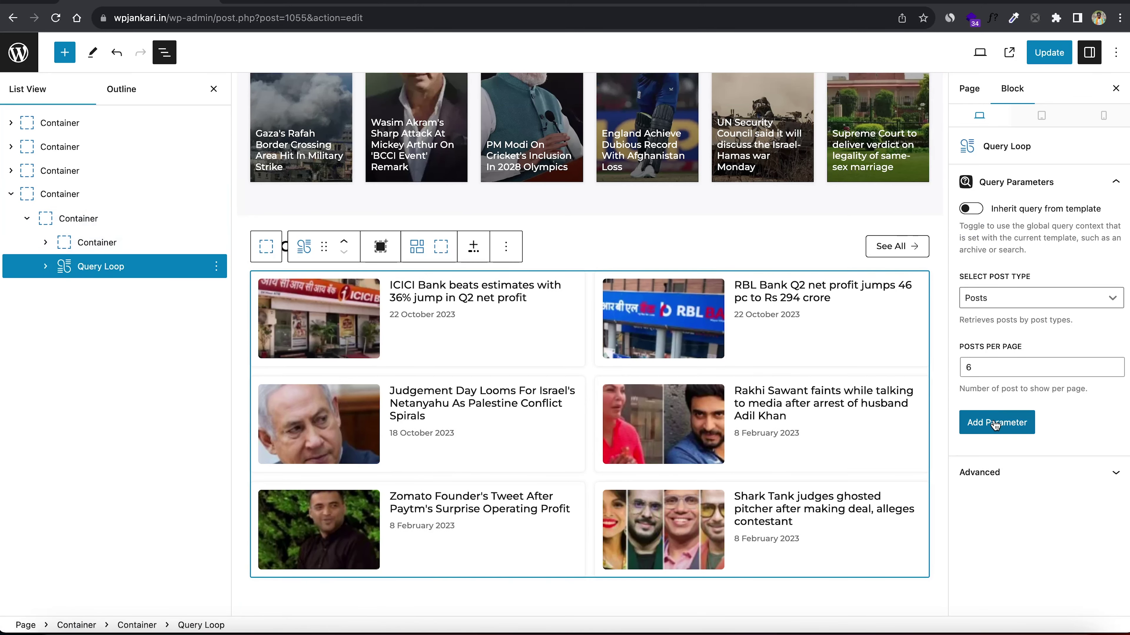
left_click(996, 437)
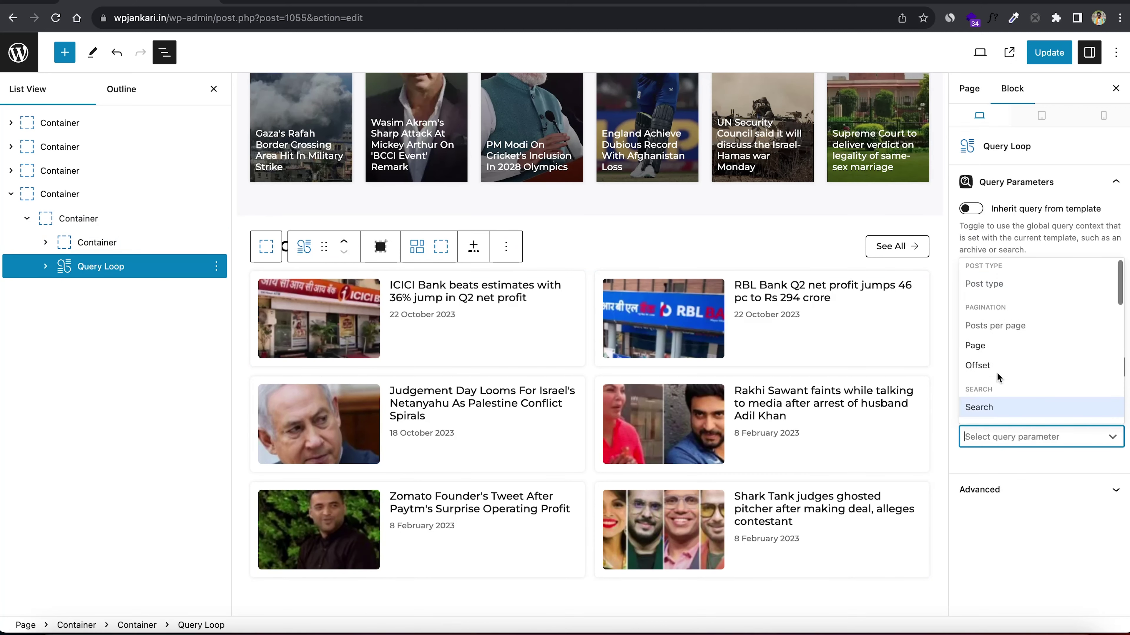
scroll(996, 371, "down", 3)
scroll(996, 371, "down", 2)
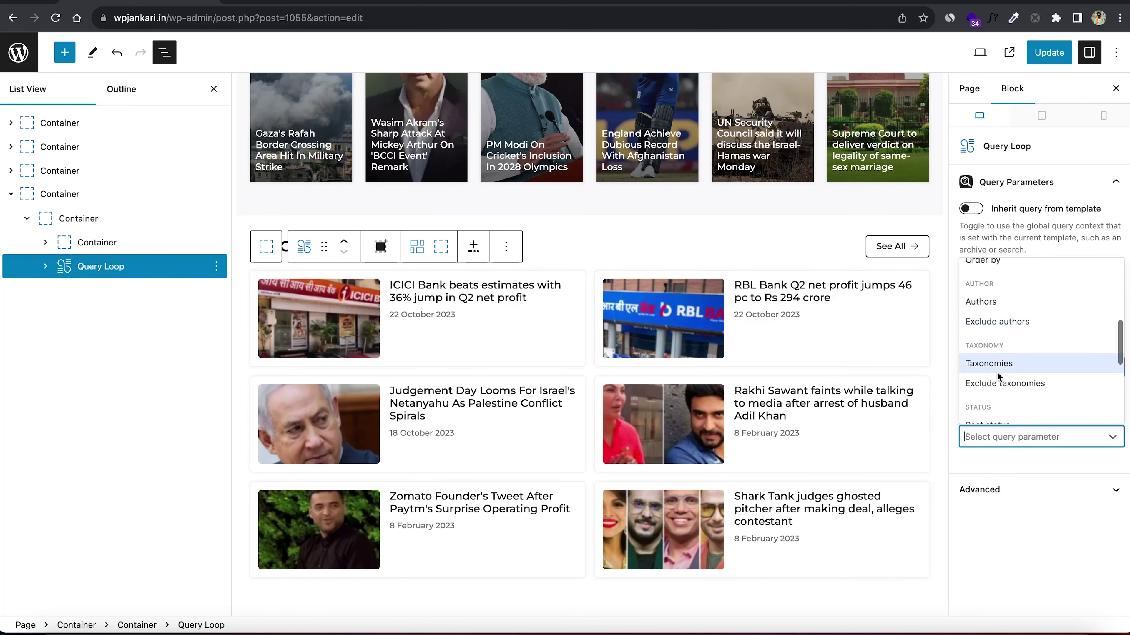
left_click(1000, 361)
Filter the Category section's query loop by the Categories taxonomy with the term #10: Business.
left_click(993, 437)
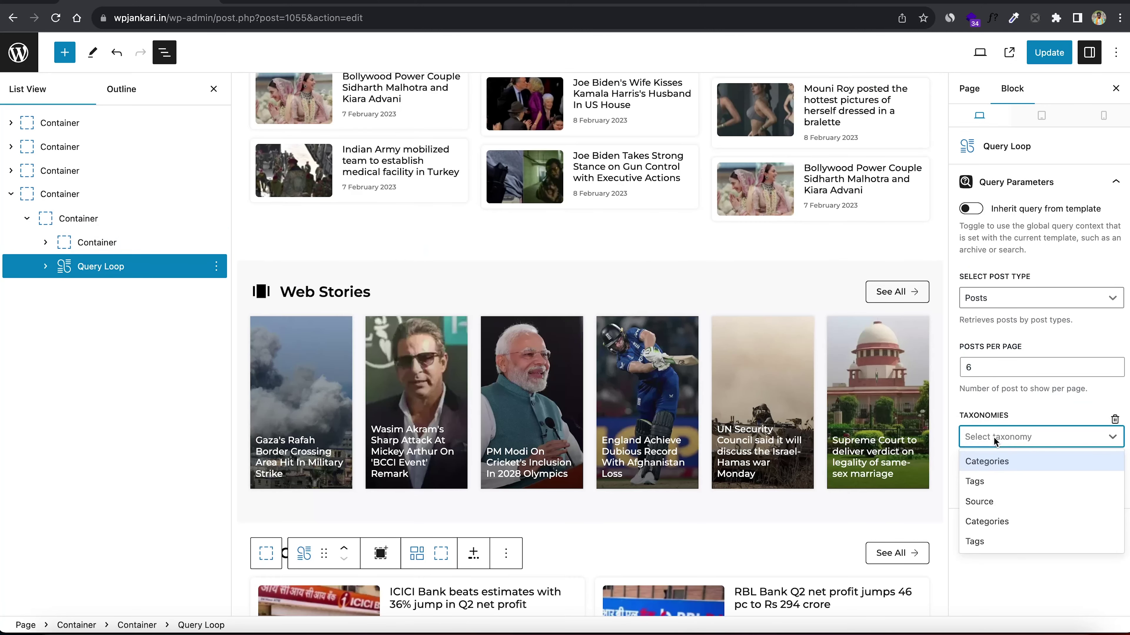
left_click(991, 483)
left_click(990, 481)
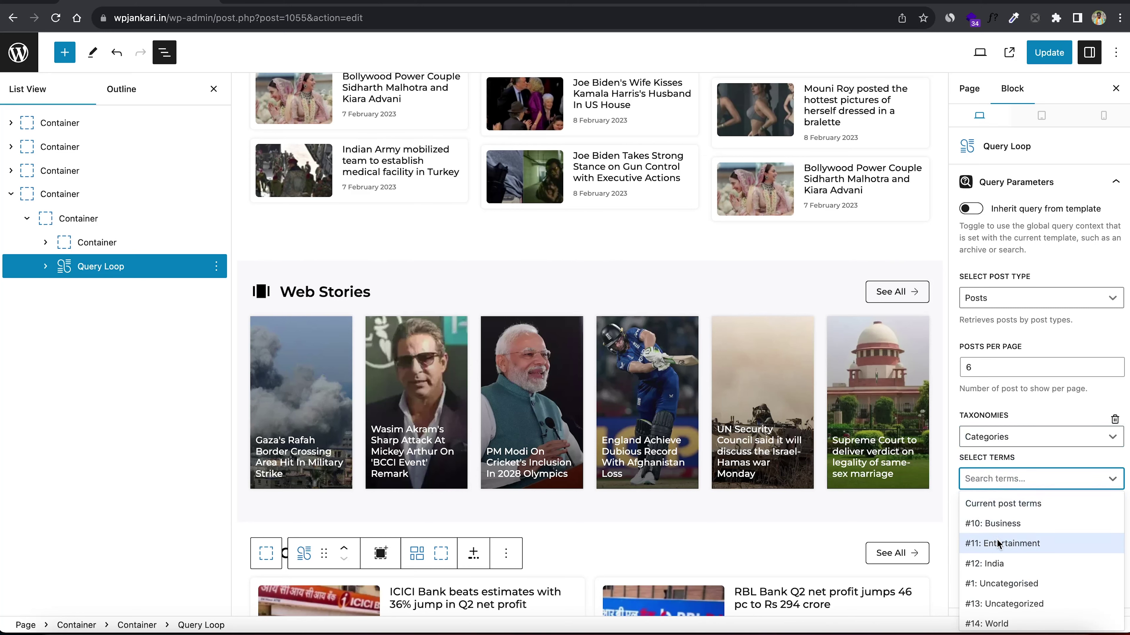
left_click(1001, 525)
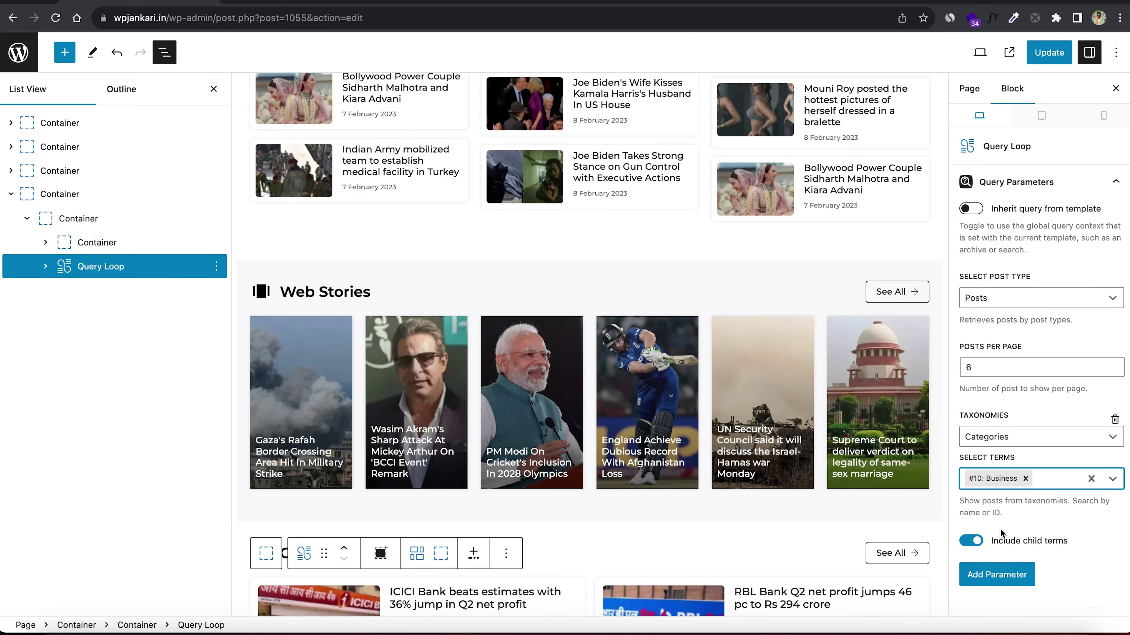
scroll(425, 378, "down", 7)
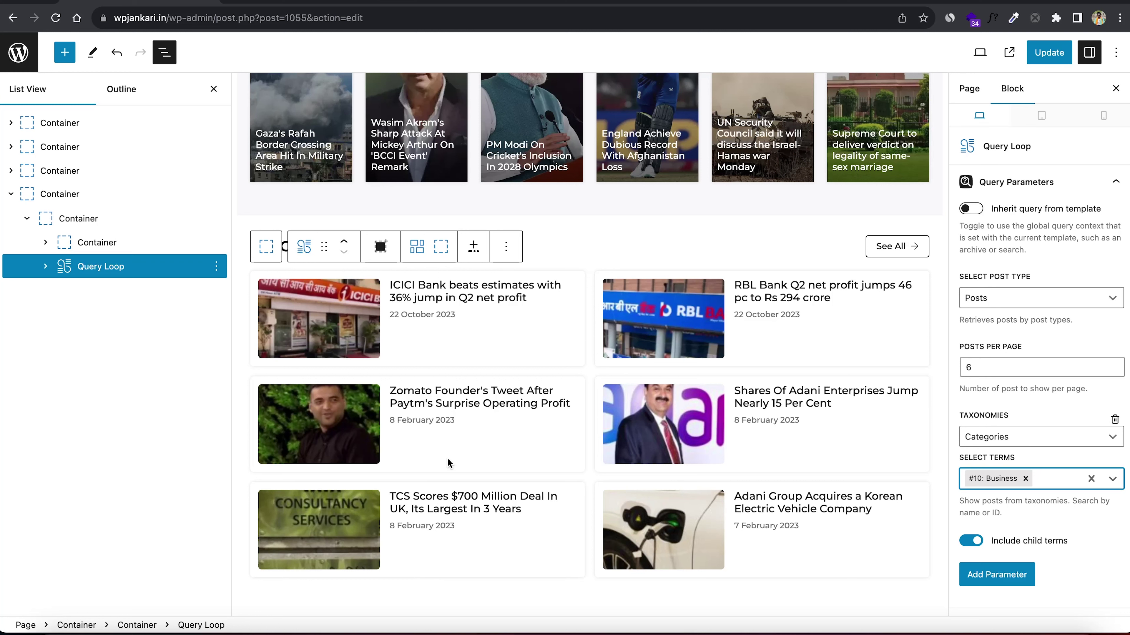
Try 8 and 4 posts per page in the Category section's query loop and set the value back to 6.
left_click(999, 363)
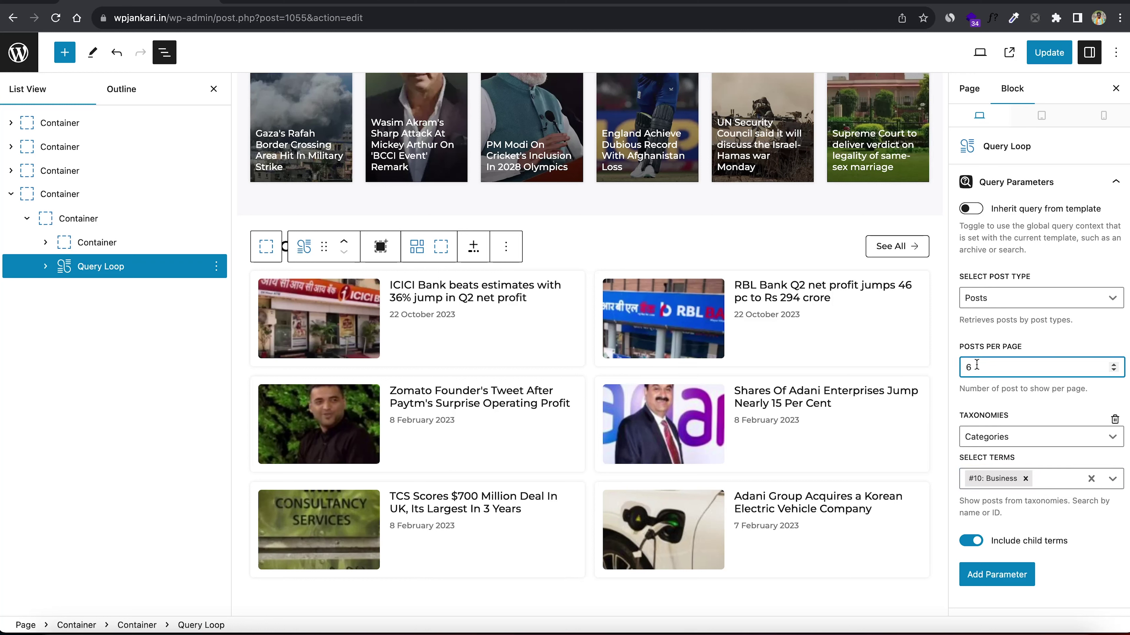
key("BackSpace")
type("8")
scroll(496, 95, "up", 7)
key("BackSpace")
key("BackSpace")
type("6")
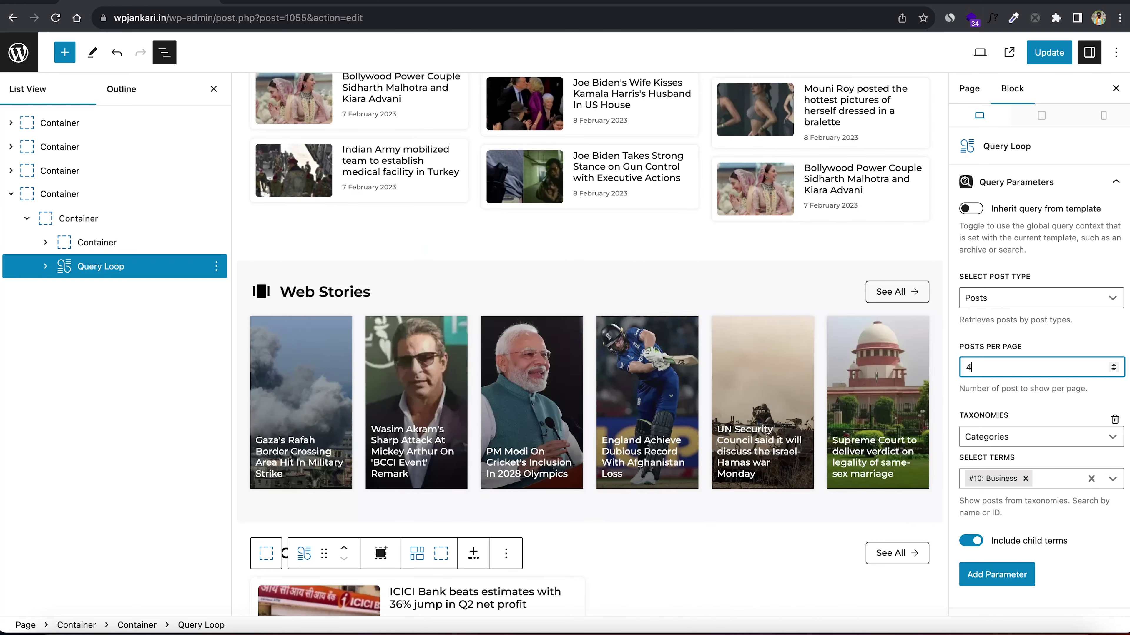
key("BackSpace")
type("4")
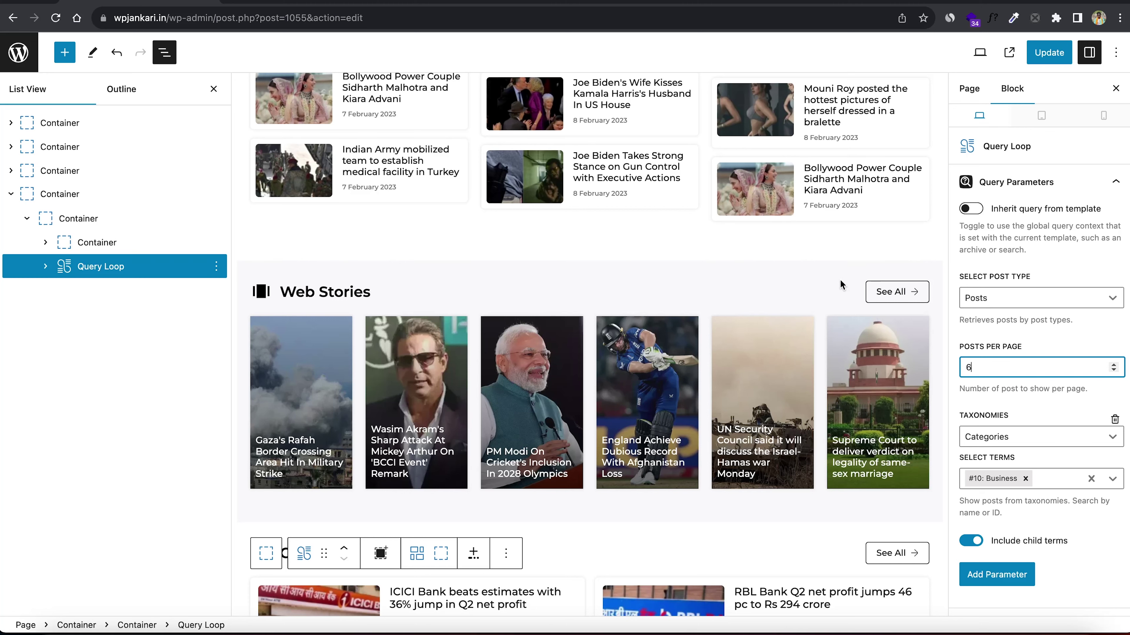
scroll(840, 284, "down", 7)
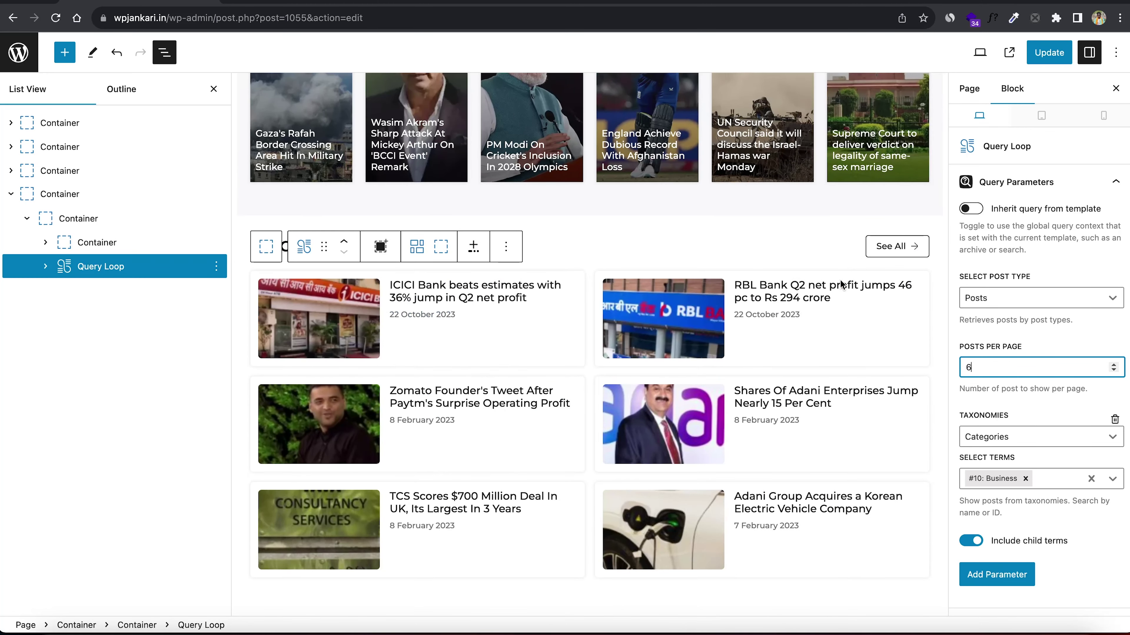
Replace the Category section's heading text with "Business News".
left_click(452, 253)
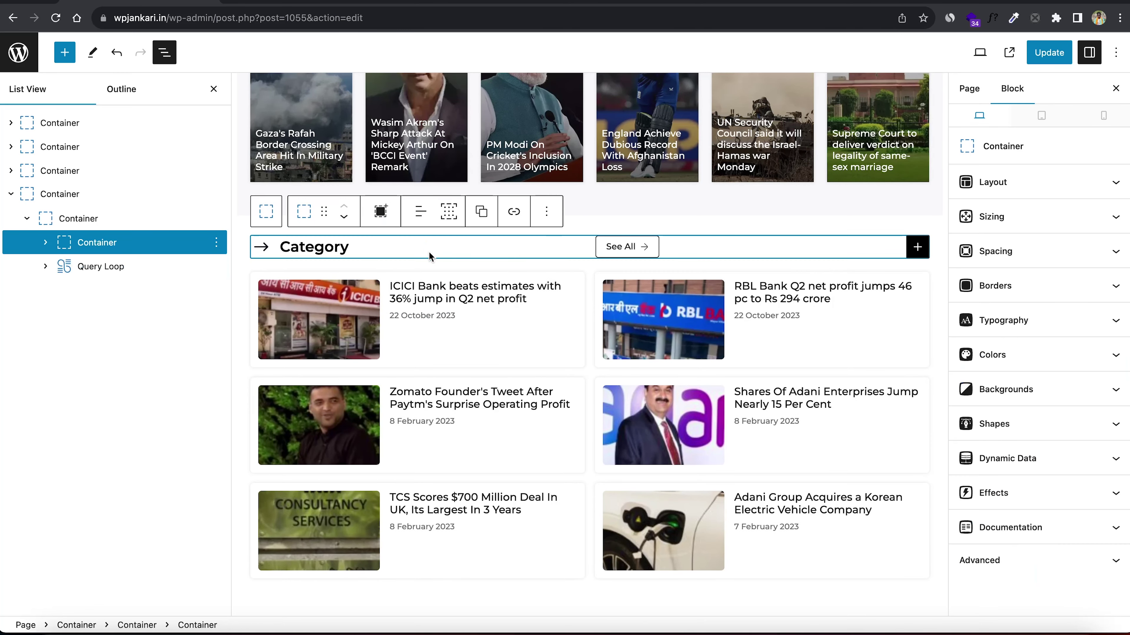
left_click(347, 244)
key("BackSpace")
key("BackSpace")
key("BackSpace")
key("BackSpace")
key("BackSpace")
key("BackSpace")
key("BackSpace")
key("BackSpace")
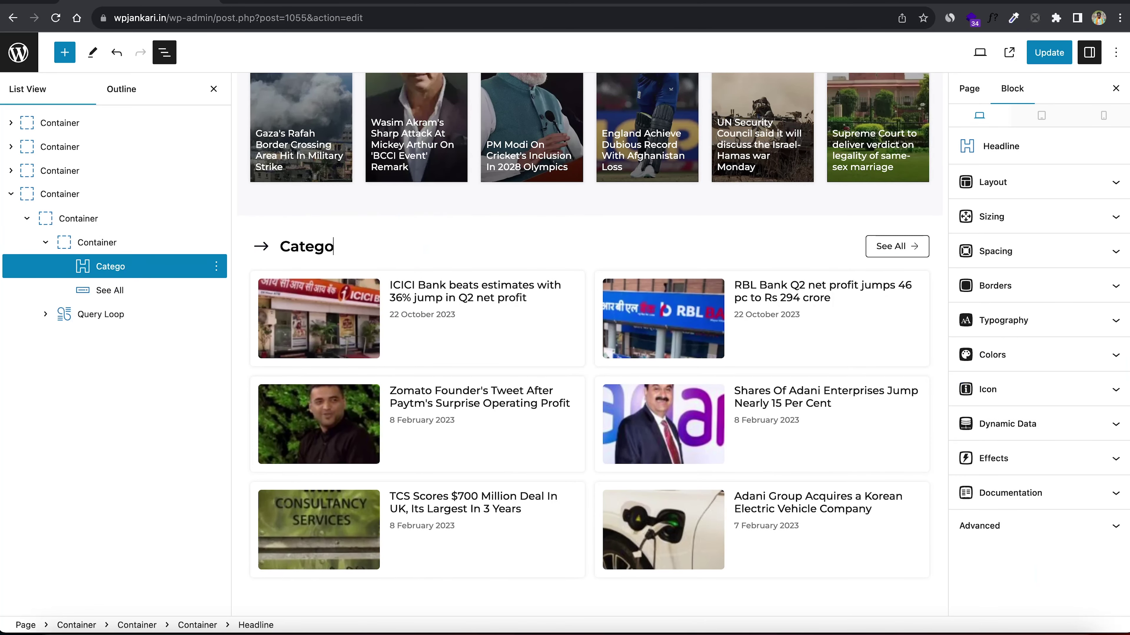
type("Business")
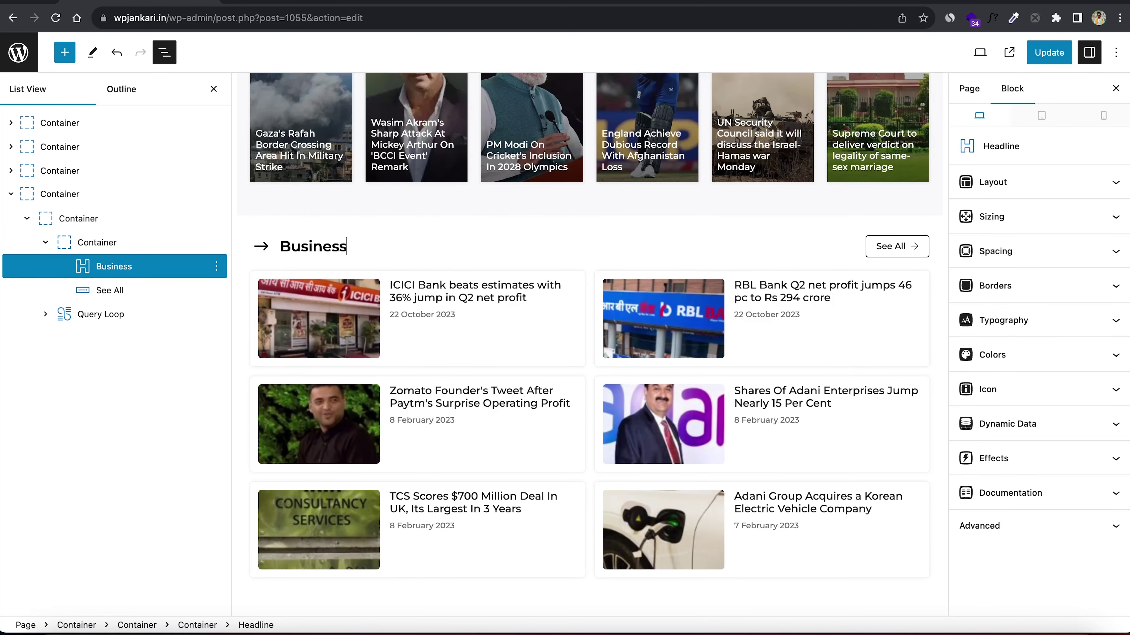
type(" News")
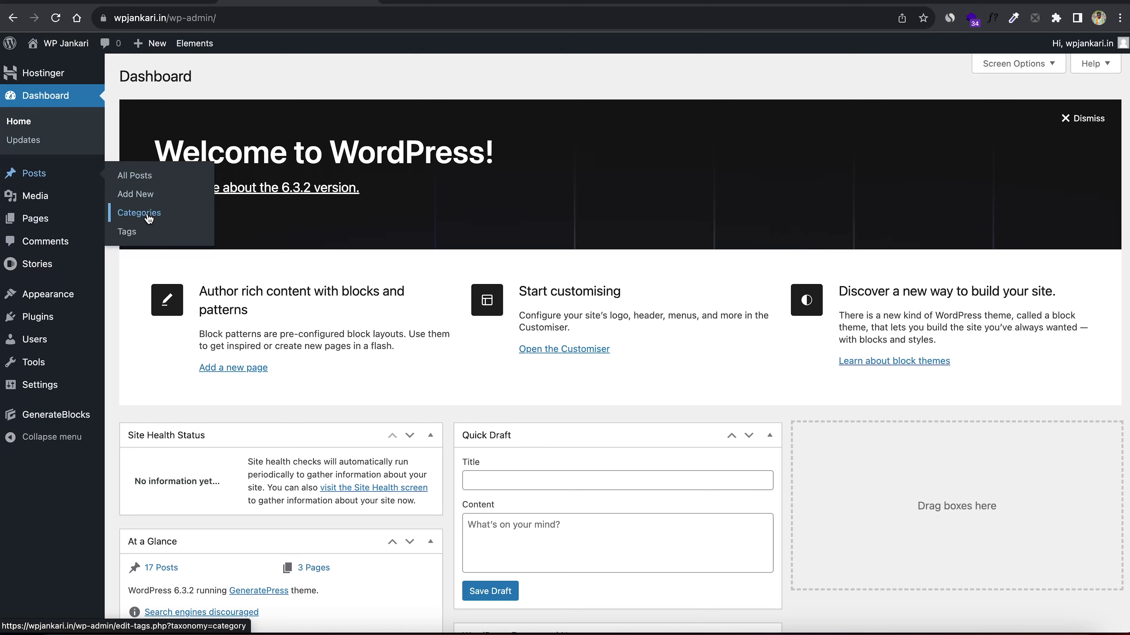
Open the Business category's public page from the WordPress post categories list and copy its address.
left_click(133, 213)
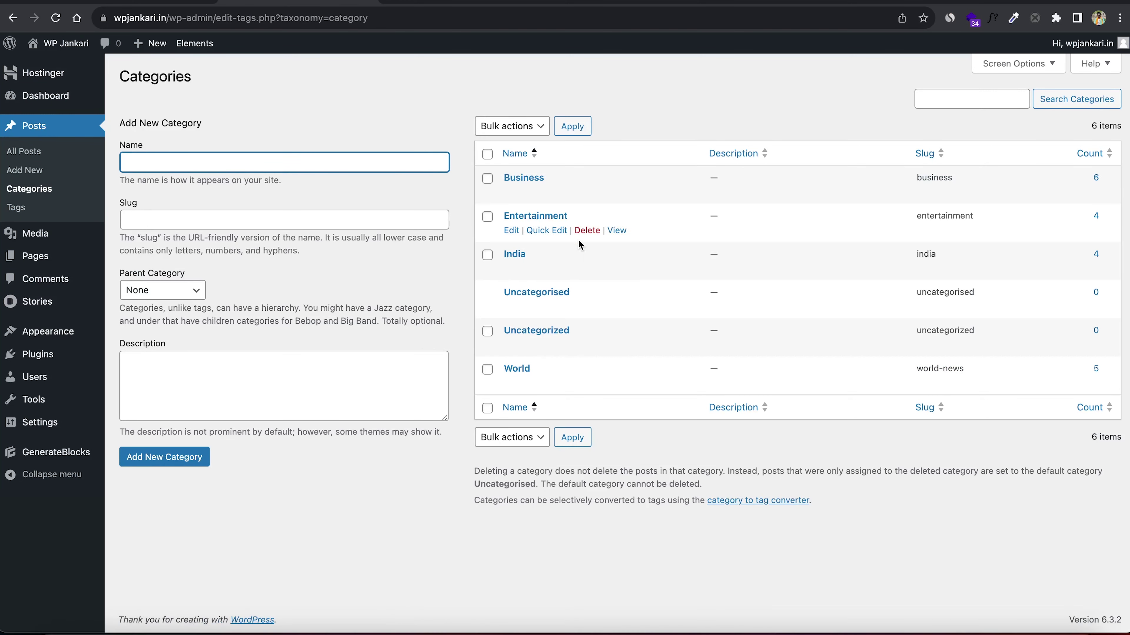
left_click(616, 192)
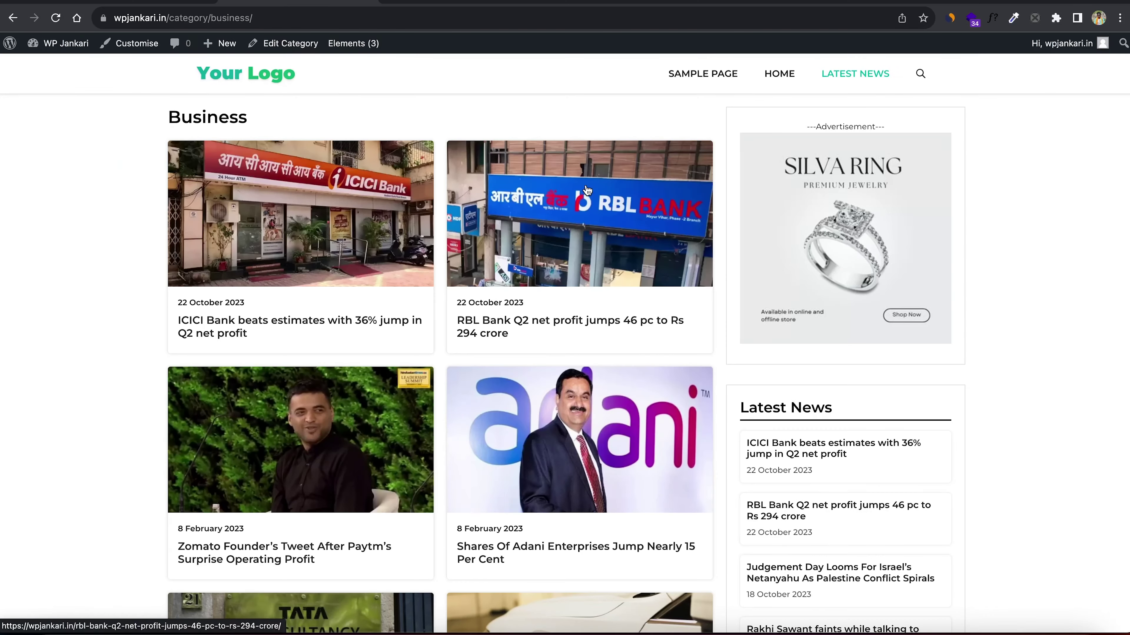
left_click(267, 19)
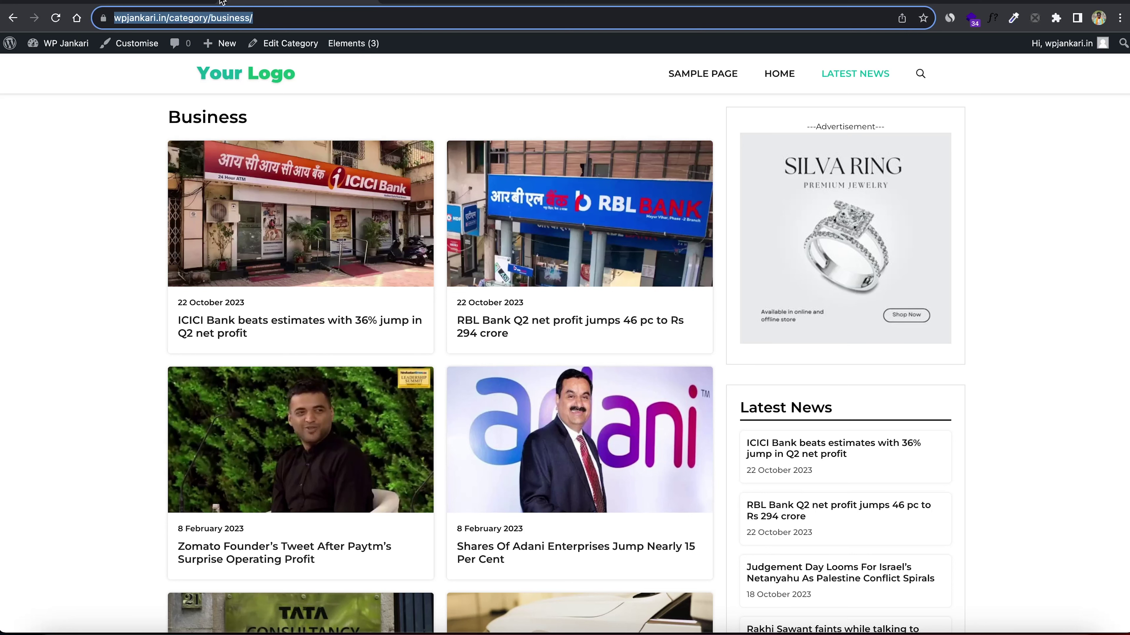
Link the Business News section's See All button to the copied Business category address and save the page.
left_click(230, 4)
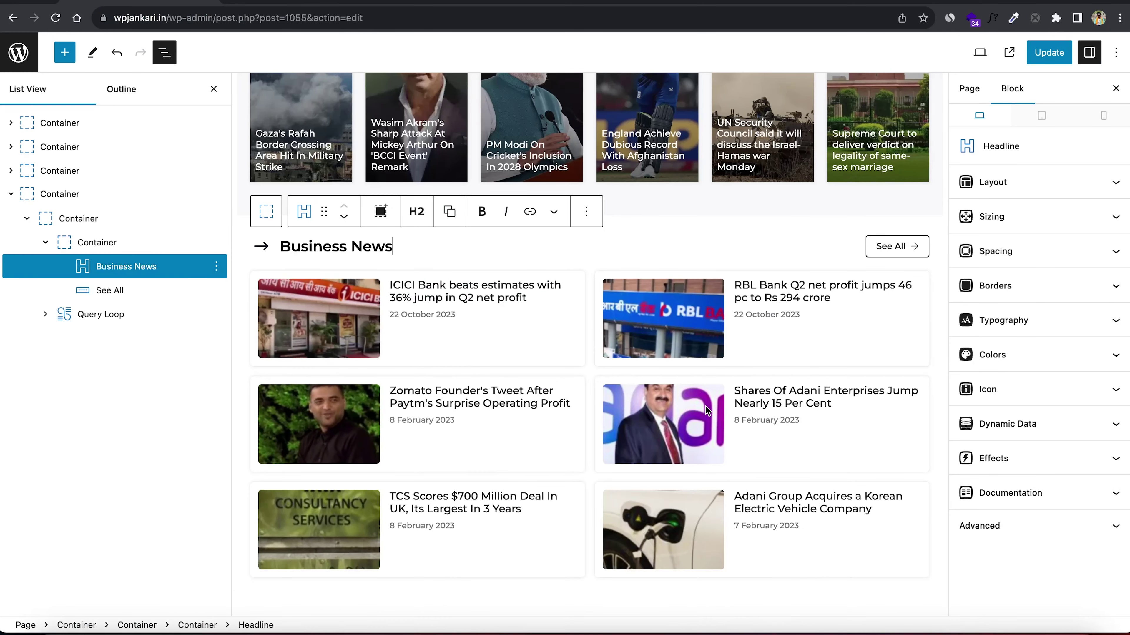
left_click(897, 246)
left_click(785, 212)
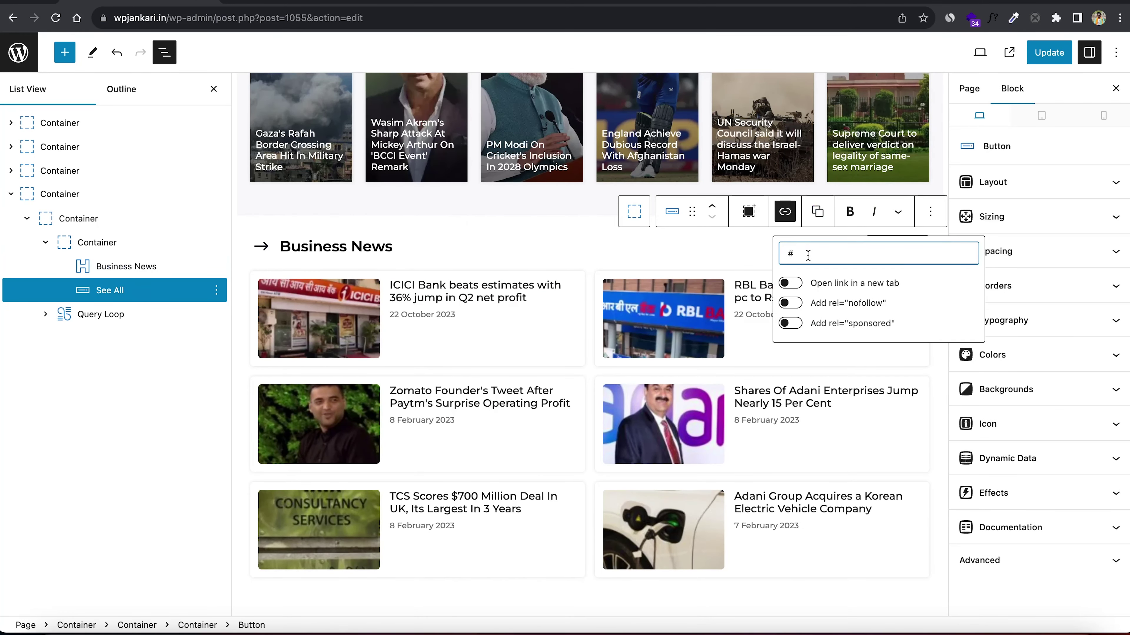
left_click(896, 246)
key("BackSpace")
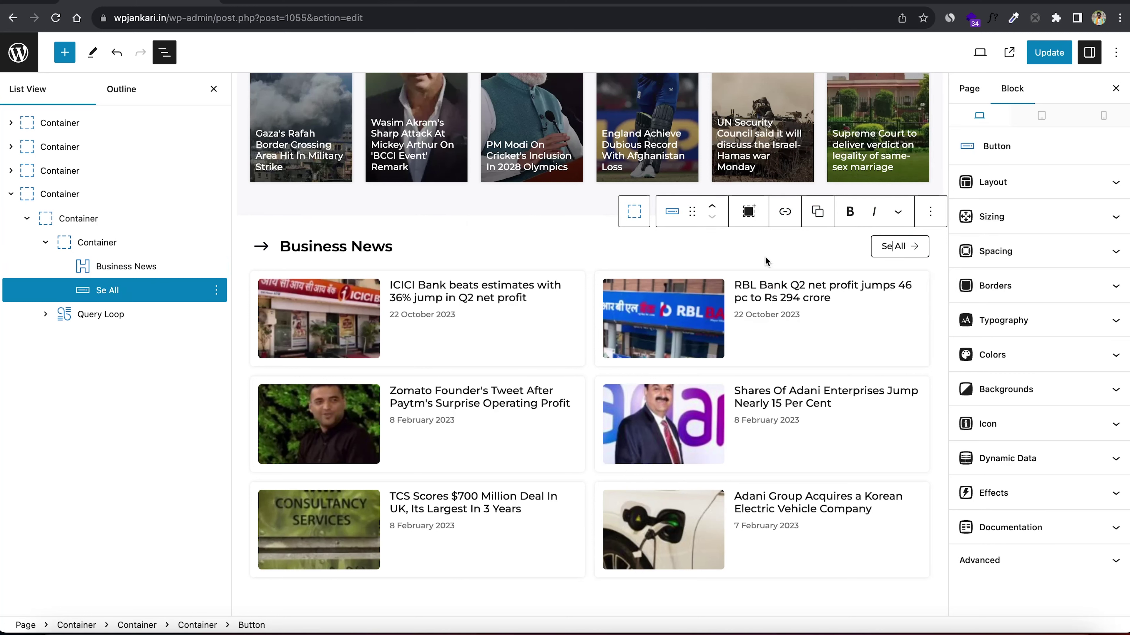
type("e")
key("Left")
left_click(786, 215)
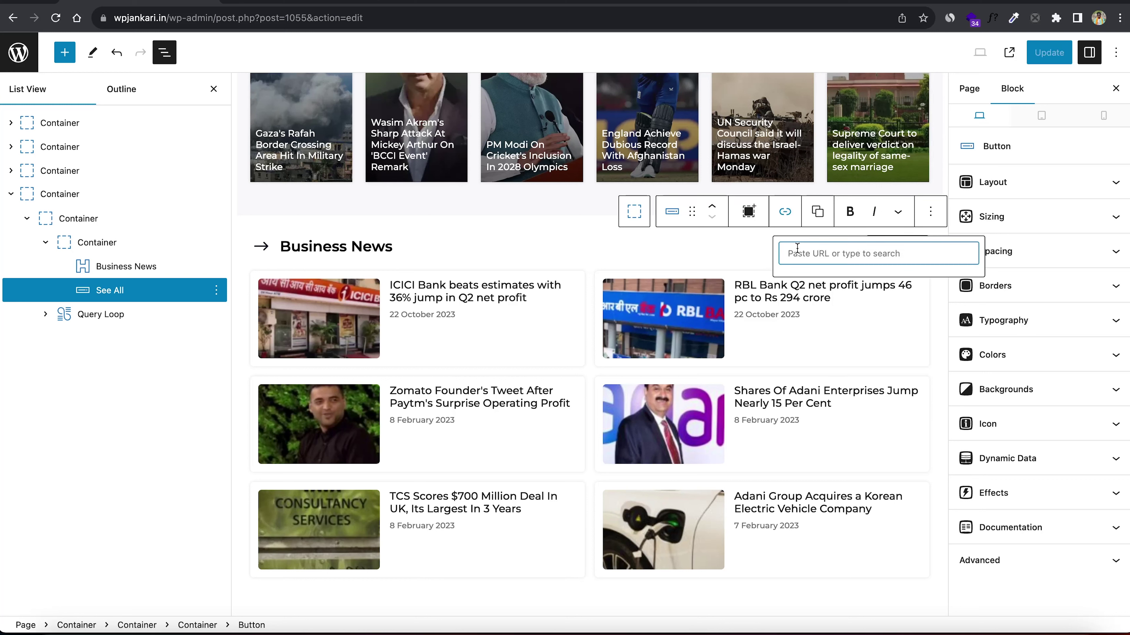
key("Escape")
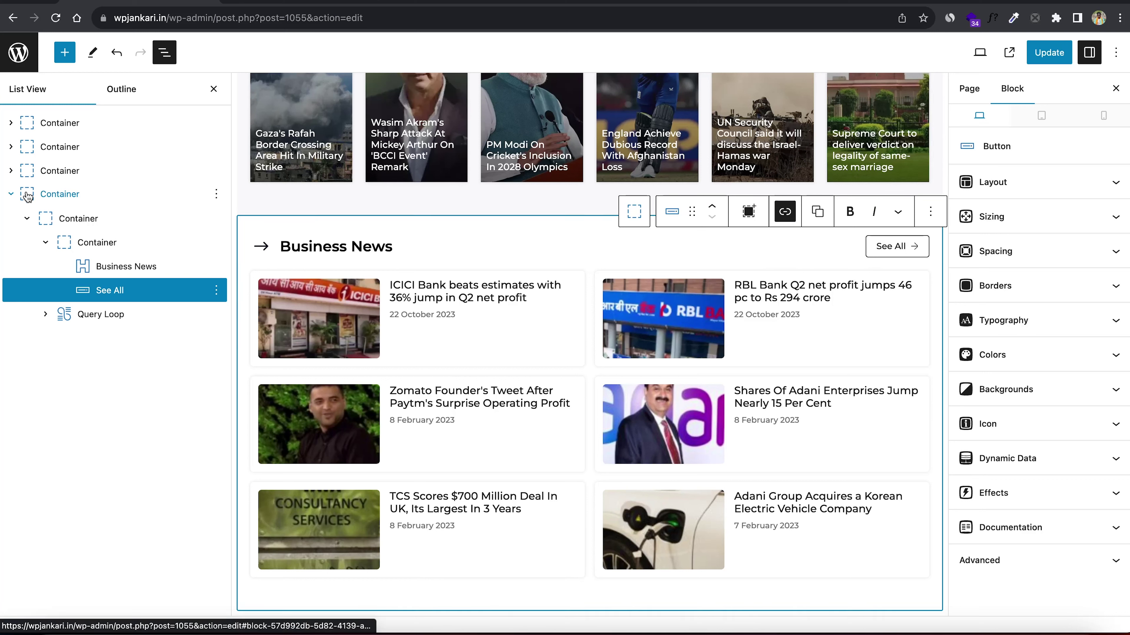
left_click(11, 194)
key("super+s")
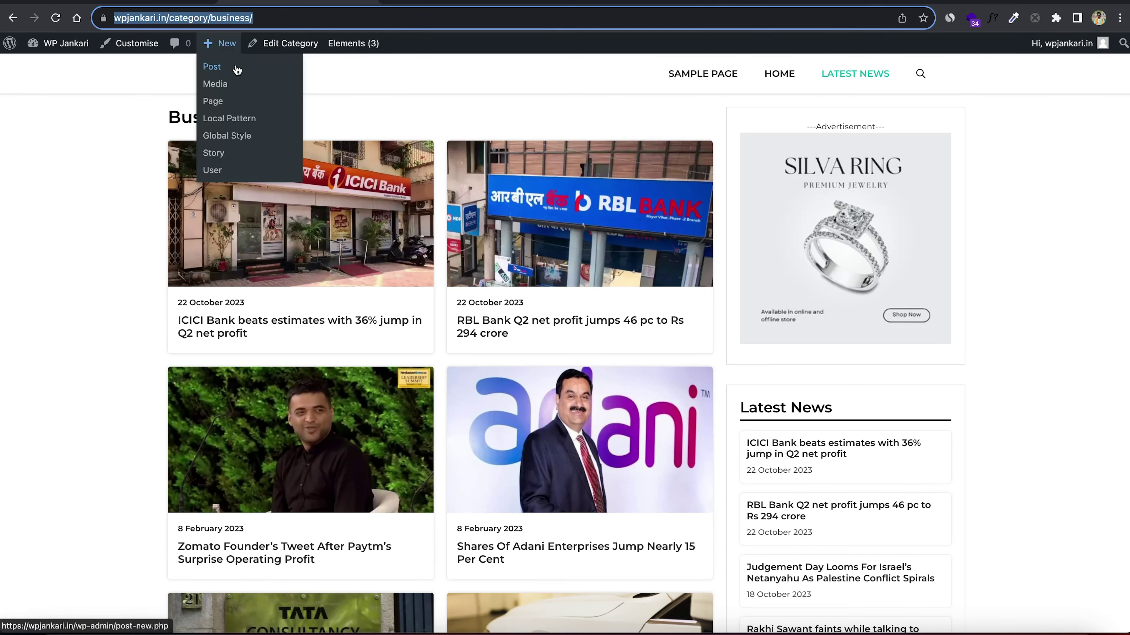
Review the public home page from Latest News down through the Web Stories and Business News sections.
left_click(275, 76)
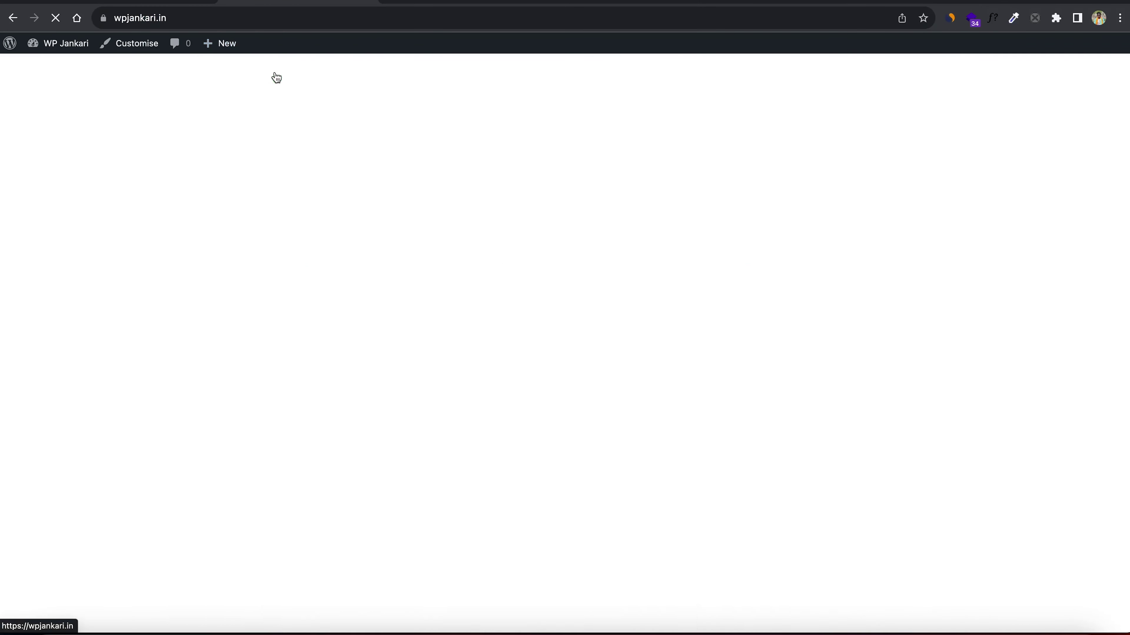
scroll(302, 285, "down", 9)
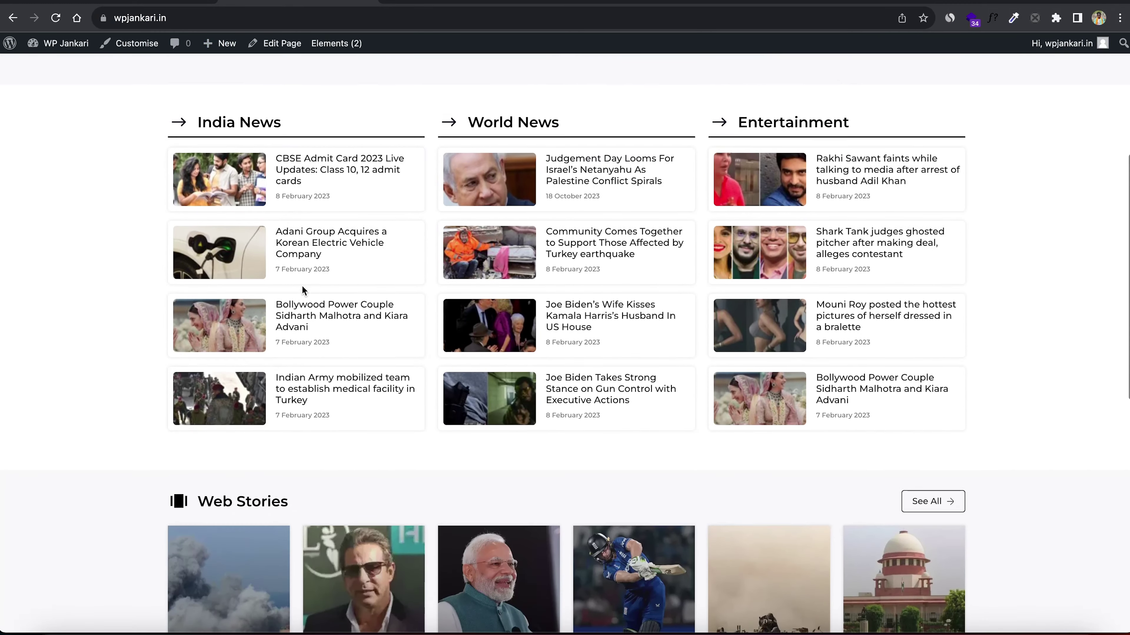
scroll(302, 289, "down", 6)
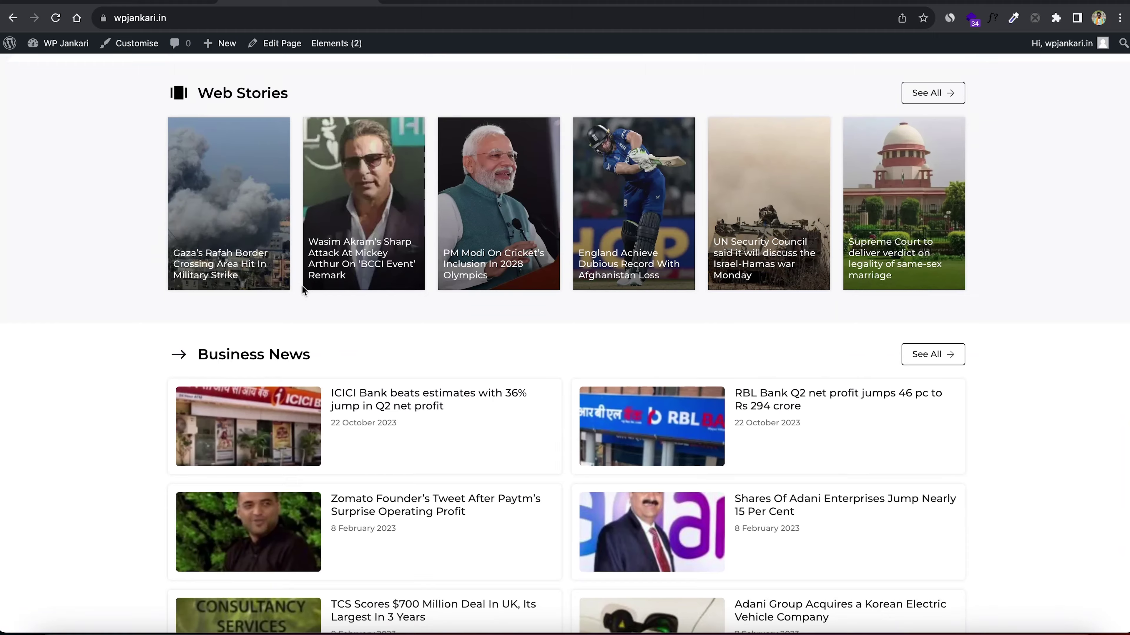
scroll(302, 285, "down", 4)
scroll(447, 399, "up", 18)
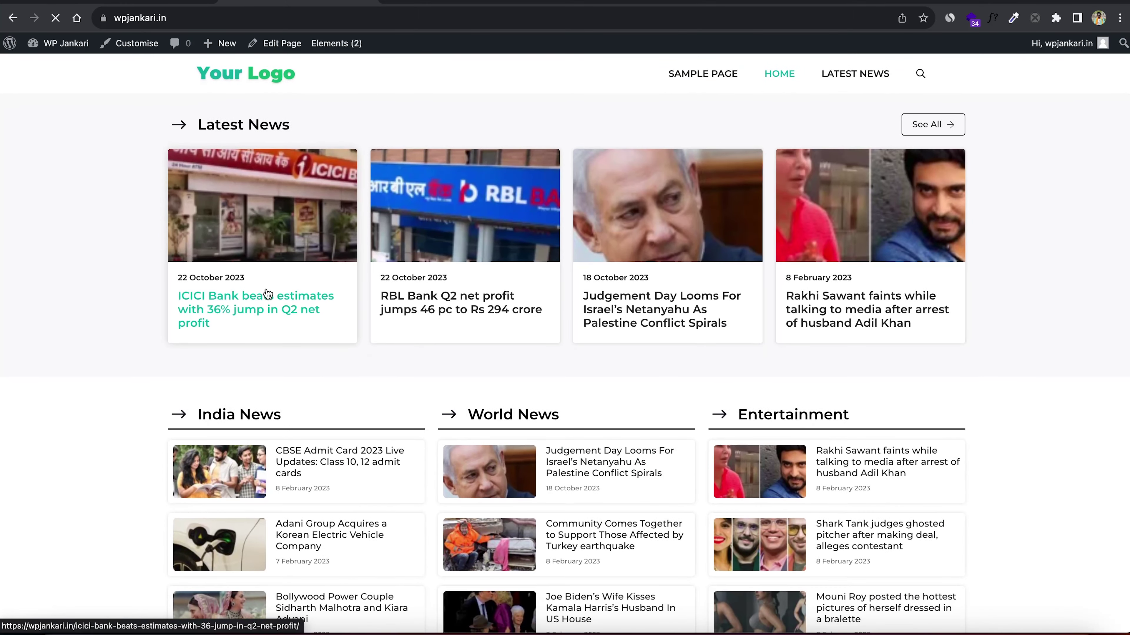
Open the public post about ICICI Bank's Q2 net profit and examine its sidebar advertisement and Latest News list.
left_click(266, 303)
scroll(482, 356, "down", 3)
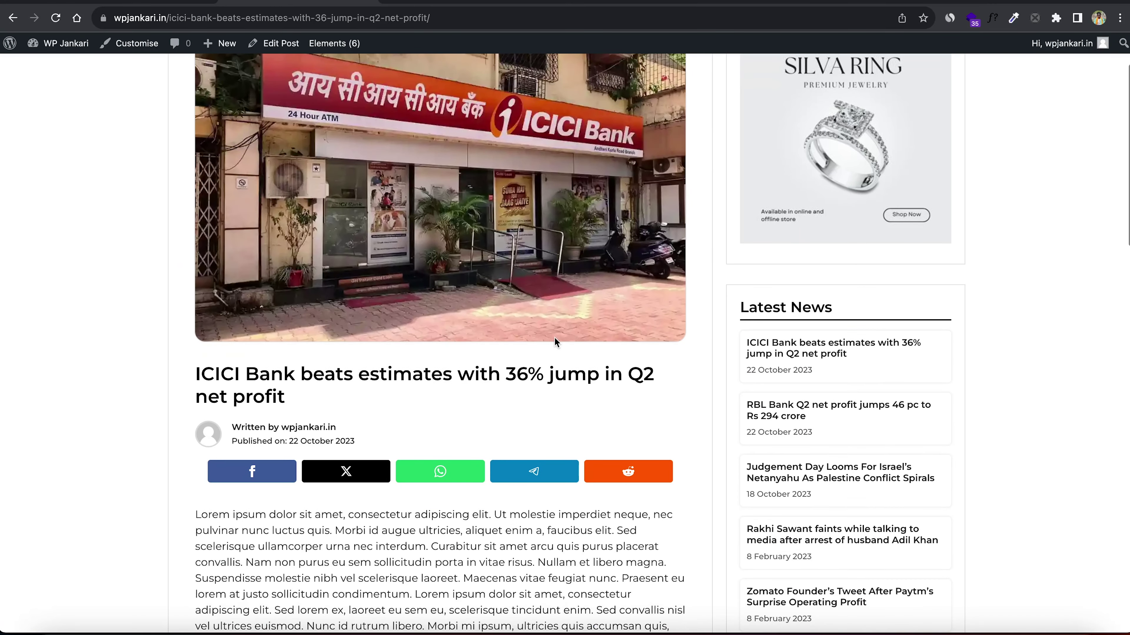
scroll(933, 260, "up", 2)
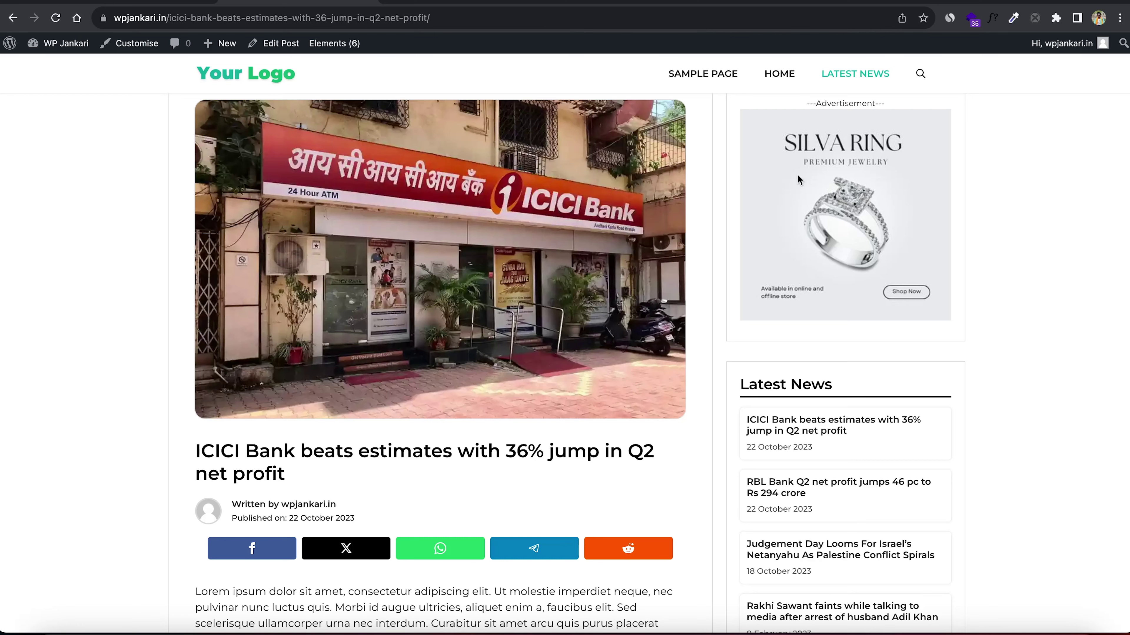
scroll(797, 175, "down", 3)
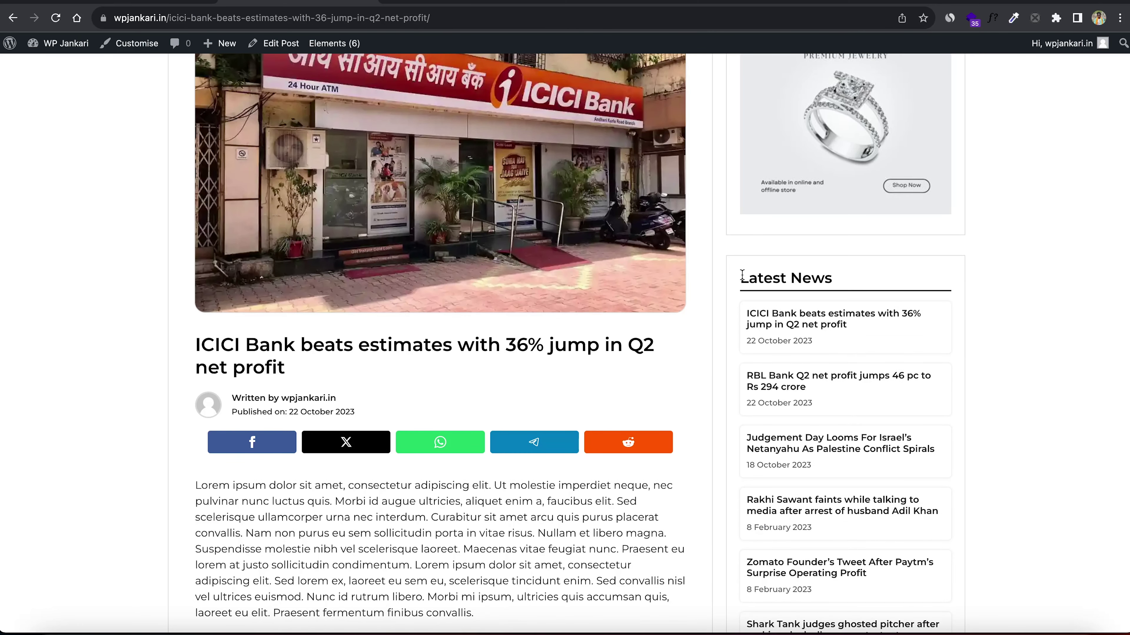
left_click_drag(741, 276, 844, 285)
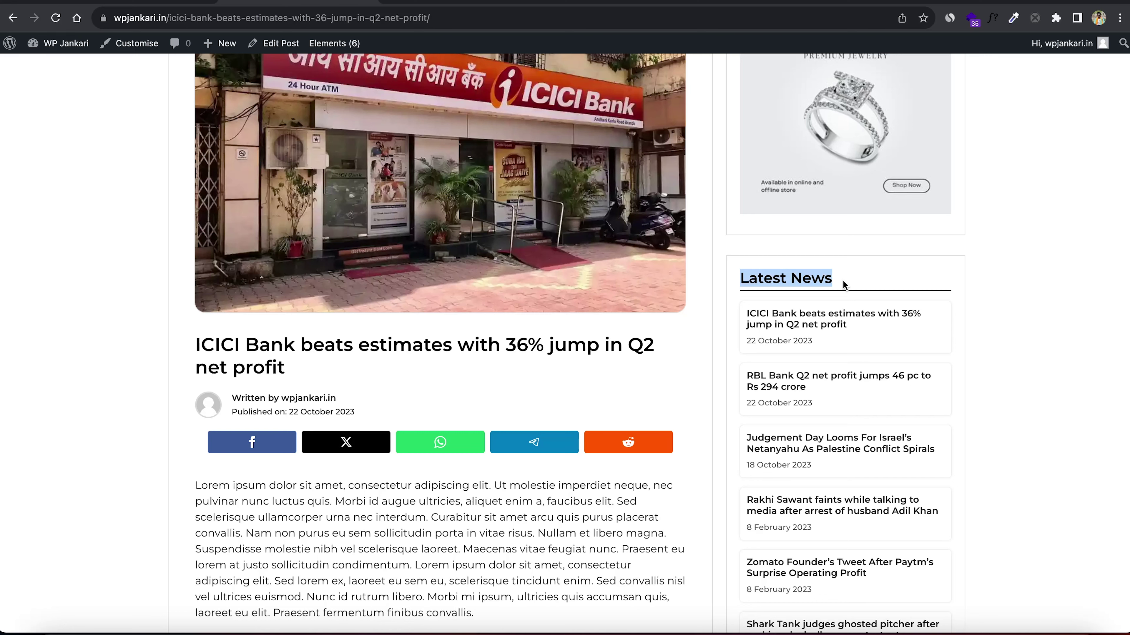
left_click(861, 273)
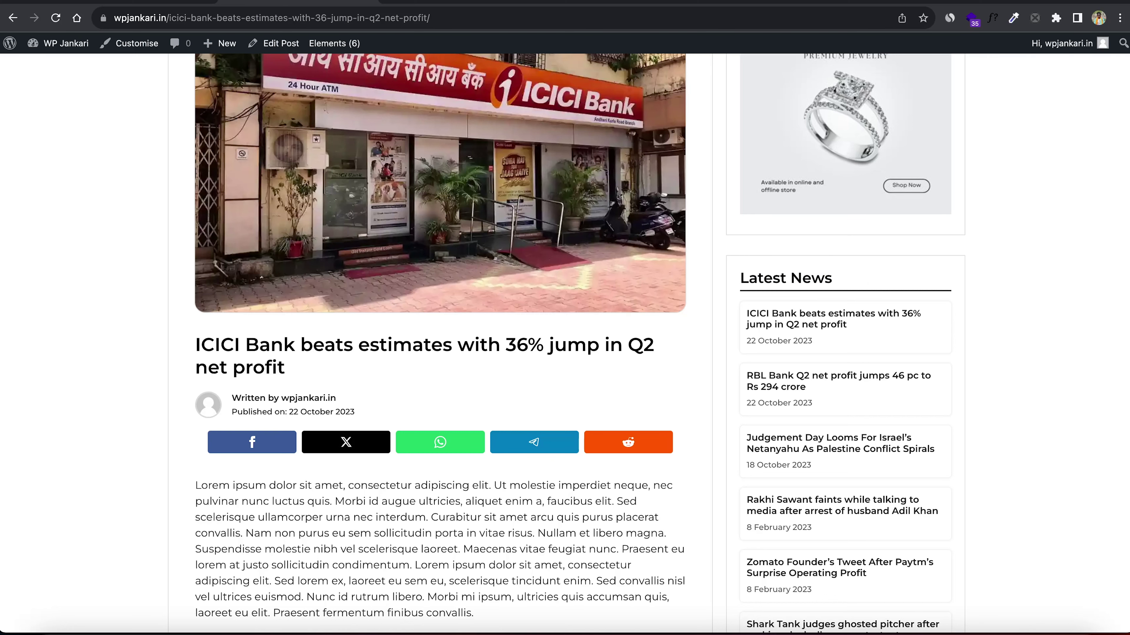
Open the Sidebar Widgets element for editing from the WordPress Elements list.
left_click(138, 1)
left_click(37, 45)
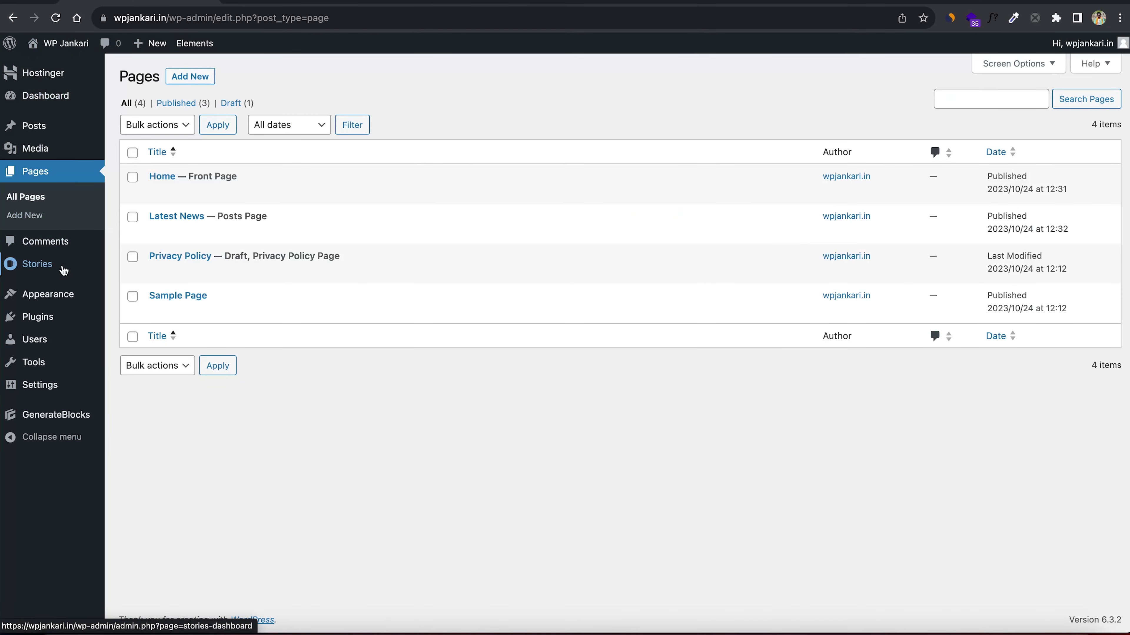
mouse_move(62, 288)
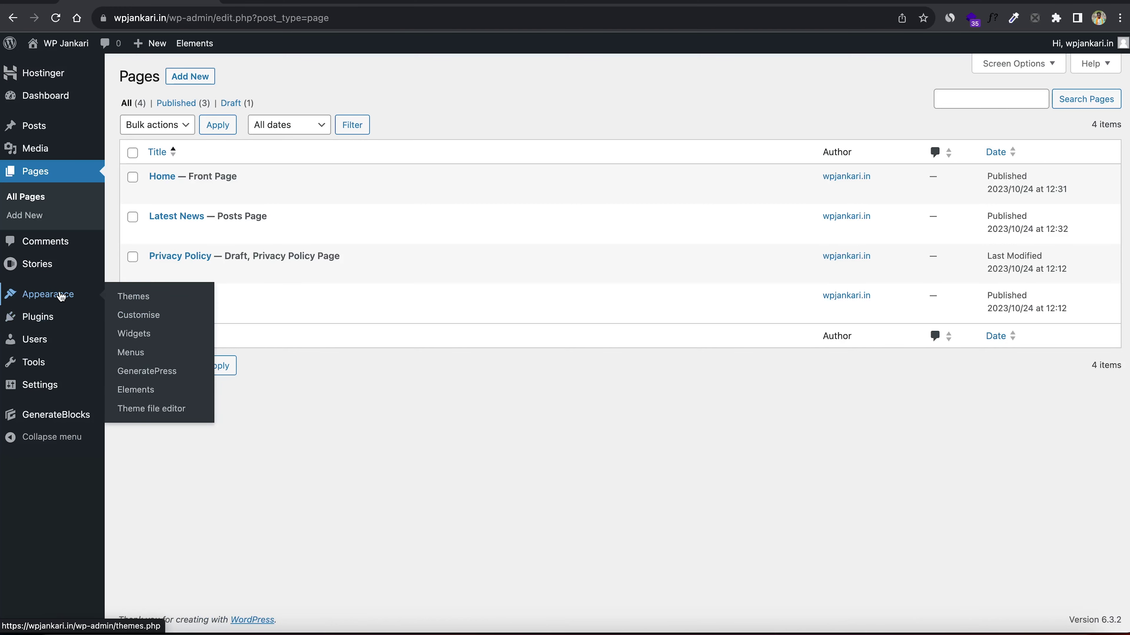
left_click(126, 388)
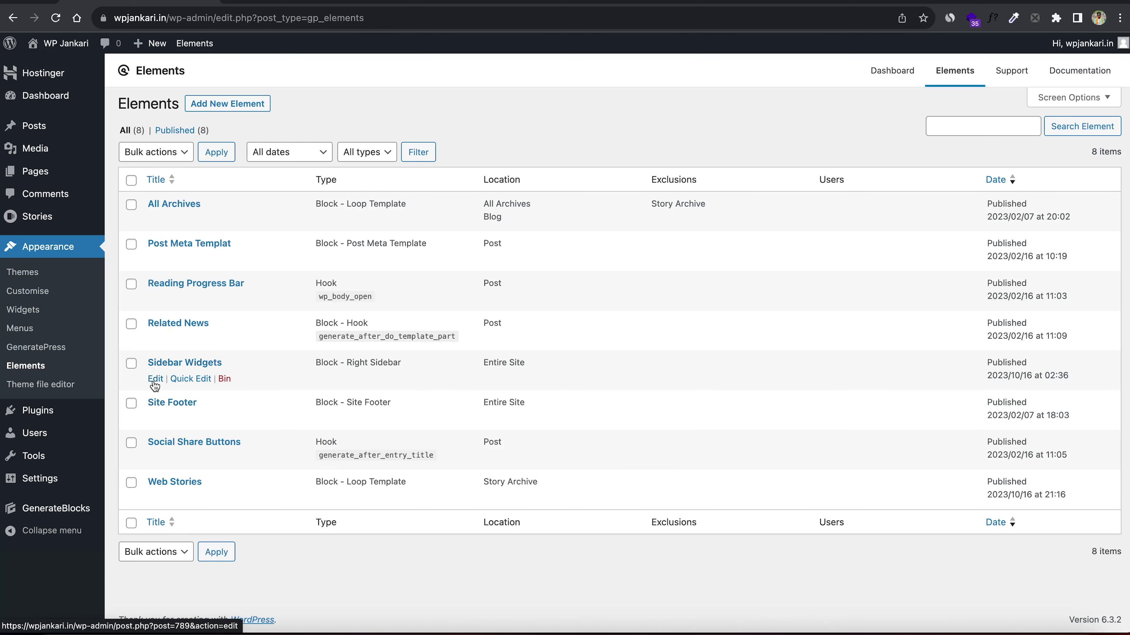
left_click(154, 382)
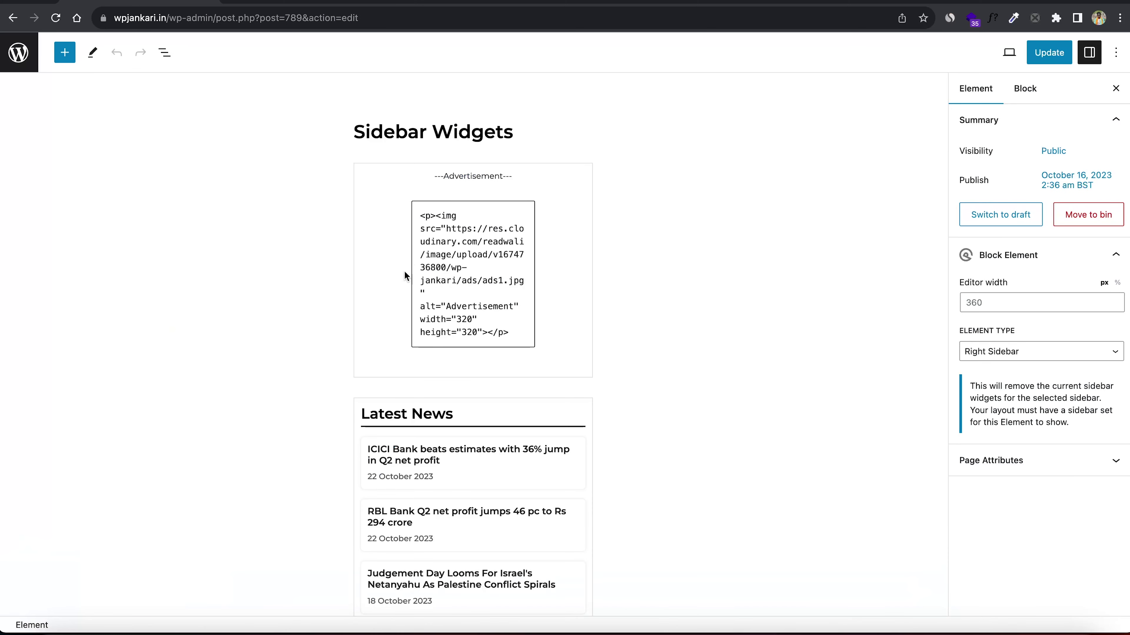
Select the advertisement's custom HTML code in the Sidebar Widgets element and compare it with the ad on the public post.
left_click_drag(420, 214, 508, 336)
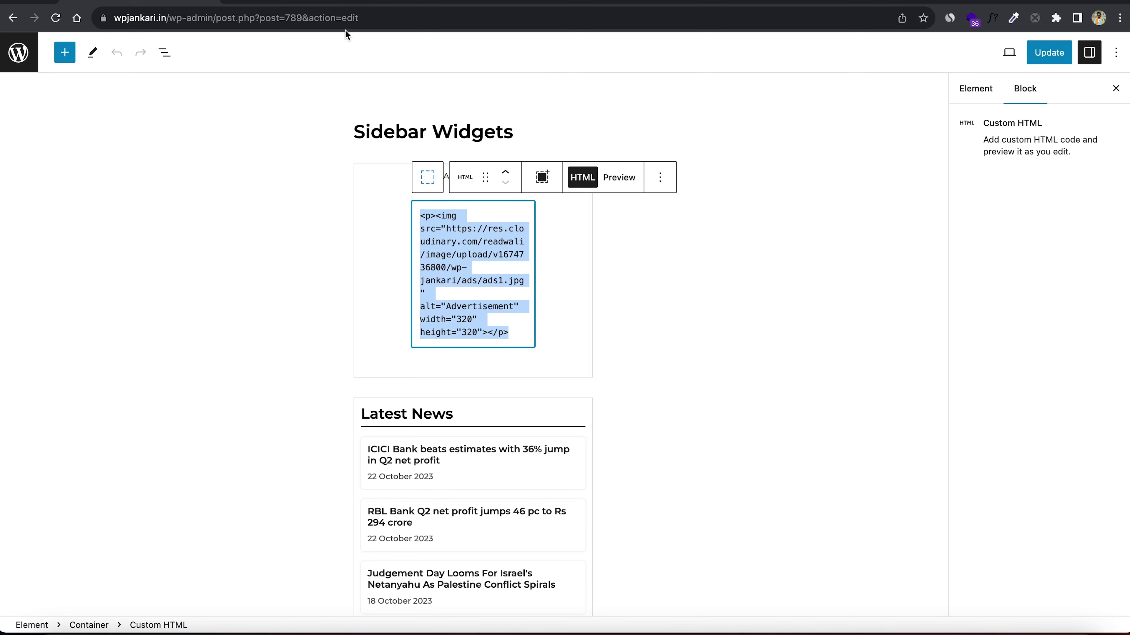
left_click(334, 3)
scroll(745, 170, "up", 3)
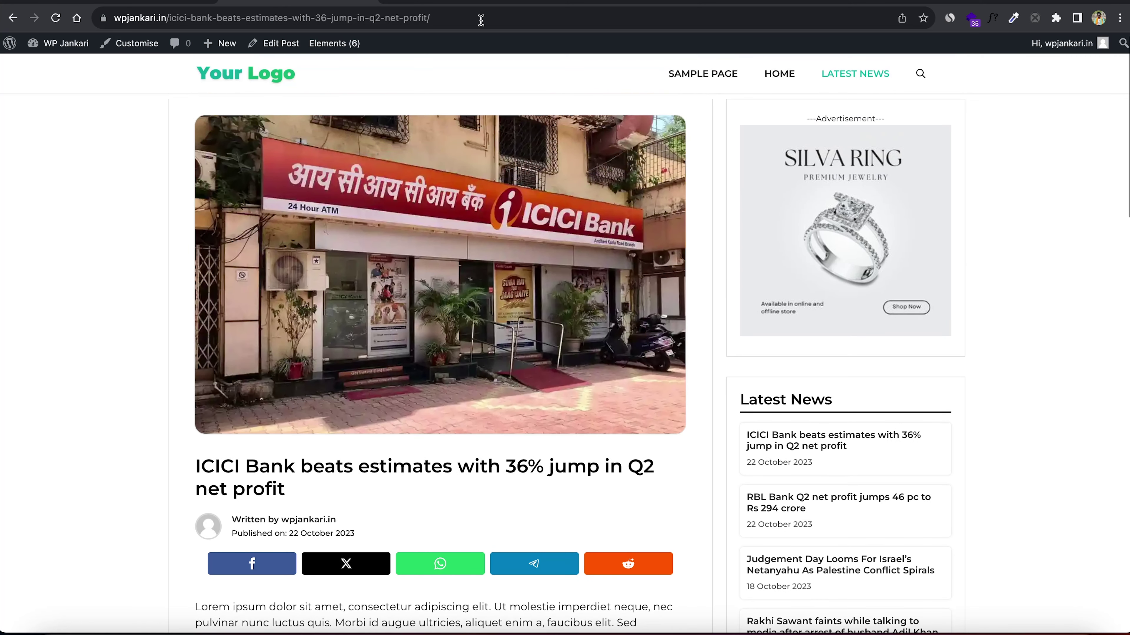
key("ctrl+shift+Tab")
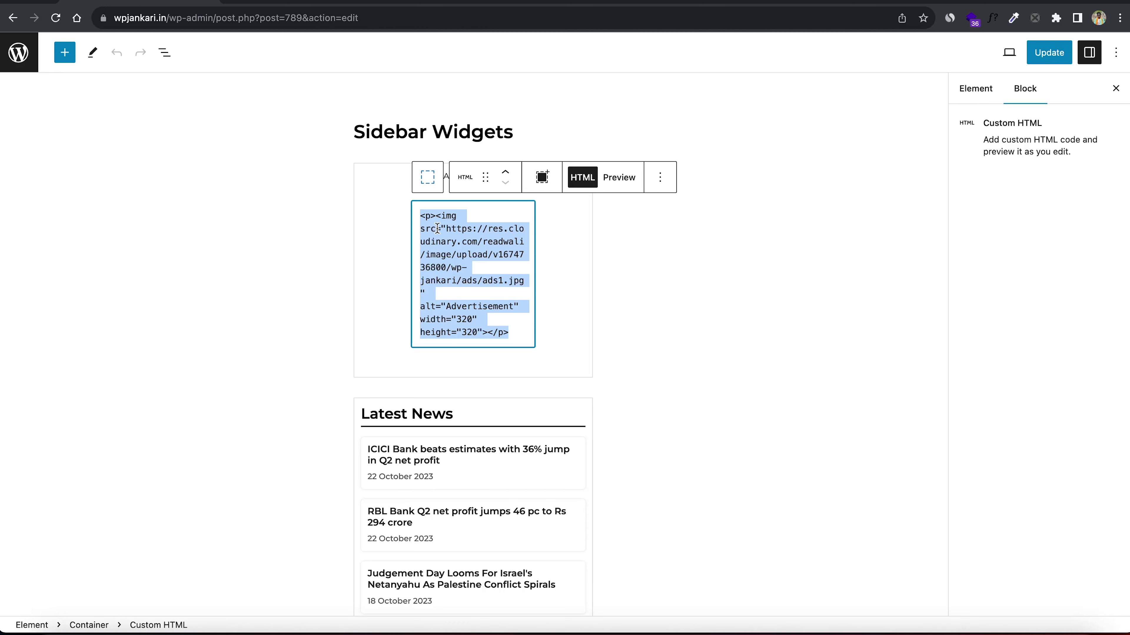
Try 6 posts per page in the sidebar's Latest News query loop, set the value back to 10 and update the element.
scroll(437, 228, "down", 5)
left_click(427, 242)
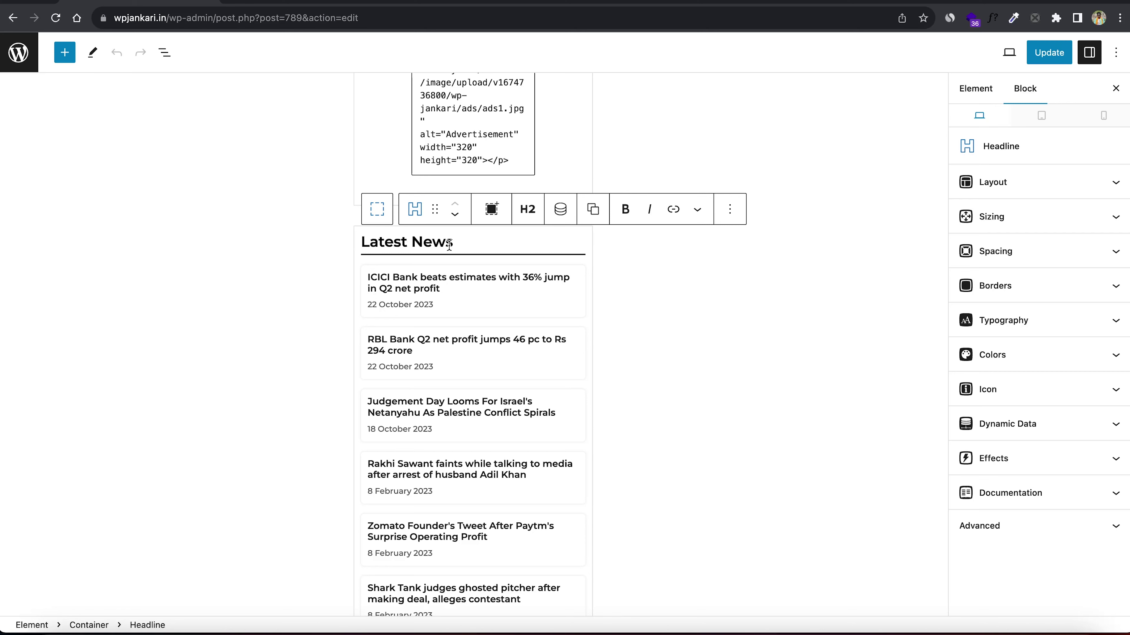
left_click(164, 53)
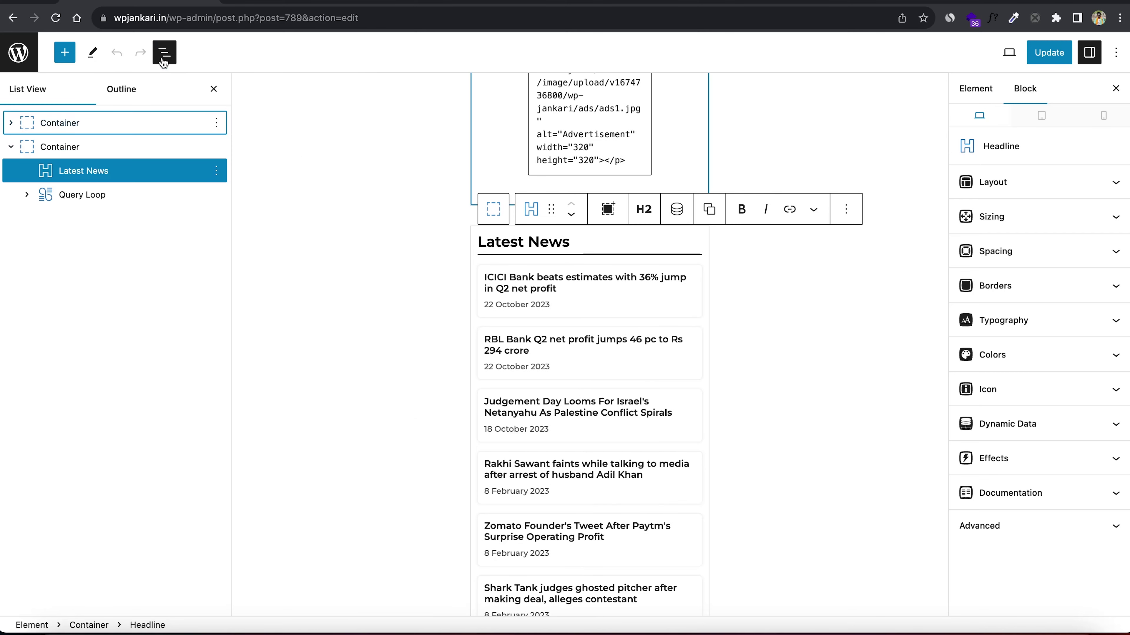
left_click(18, 147)
left_click(17, 147)
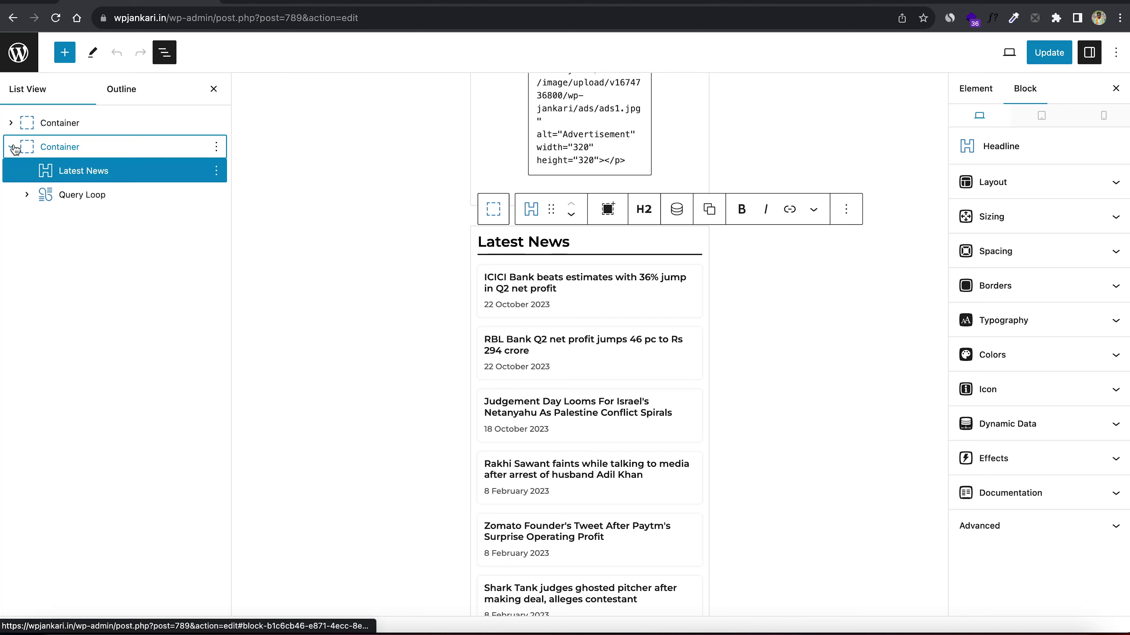
left_click(75, 199)
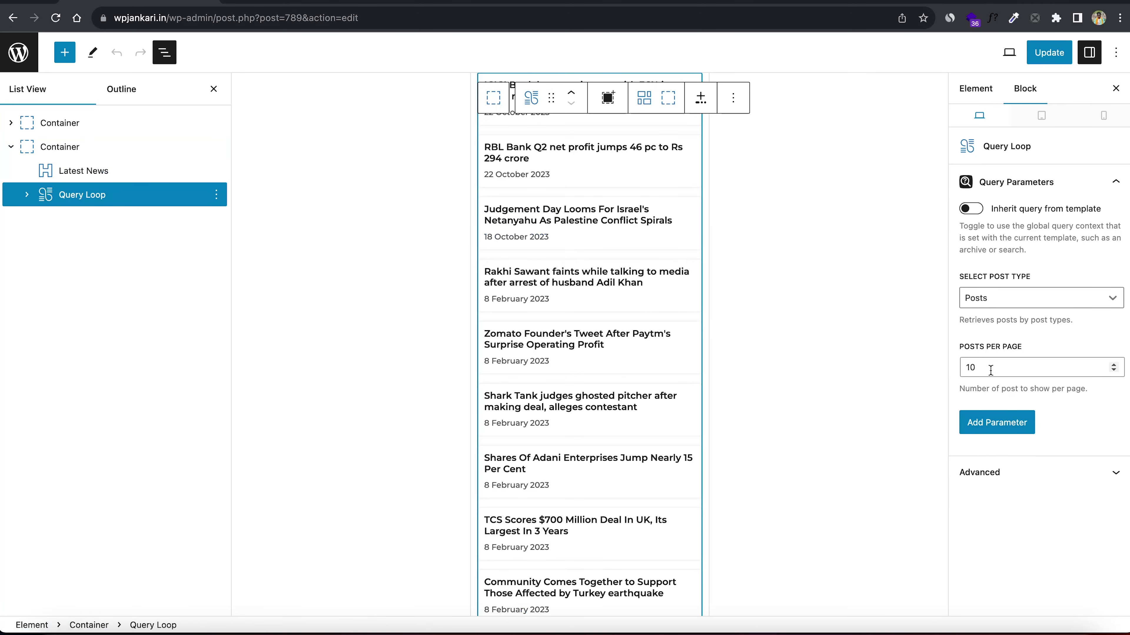
left_click_drag(984, 367, 961, 368)
type("6")
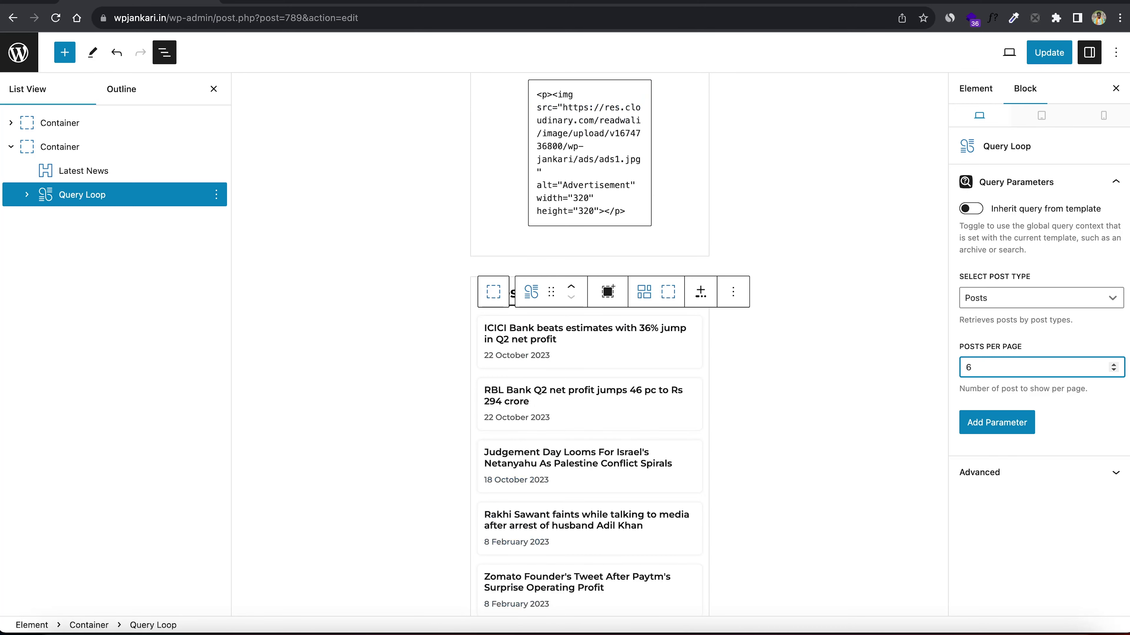
key("BackSpace")
type("10")
left_click(1018, 56)
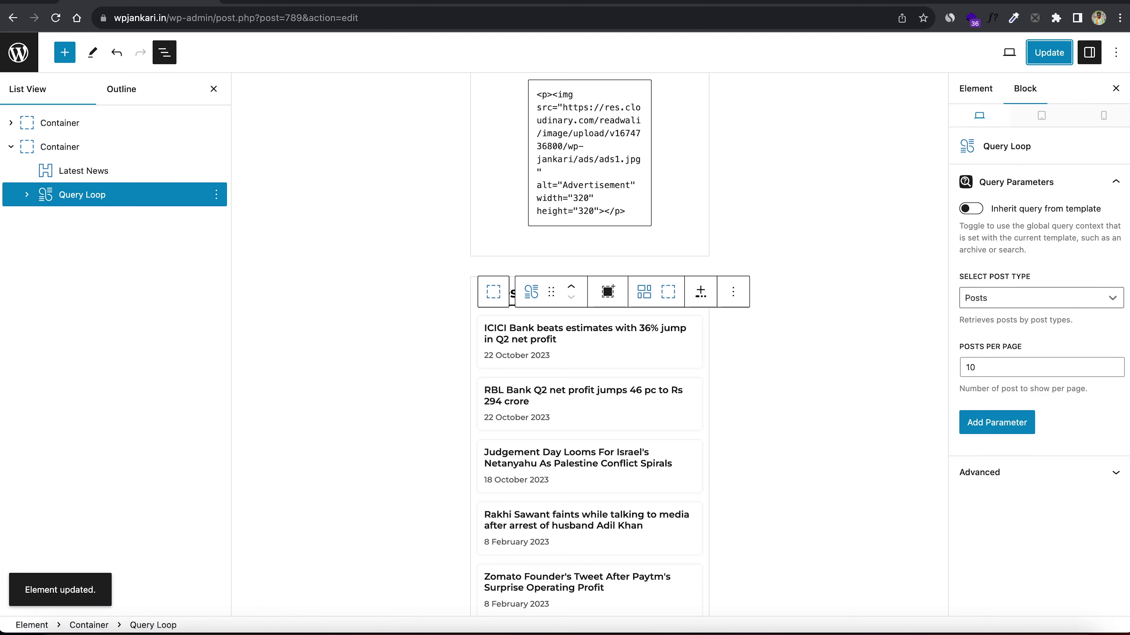
Reload the public ICICI Bank post, return the editor to the Elements list, and review the post down to its footer links.
key("ctrl+Tab")
left_click(53, 19)
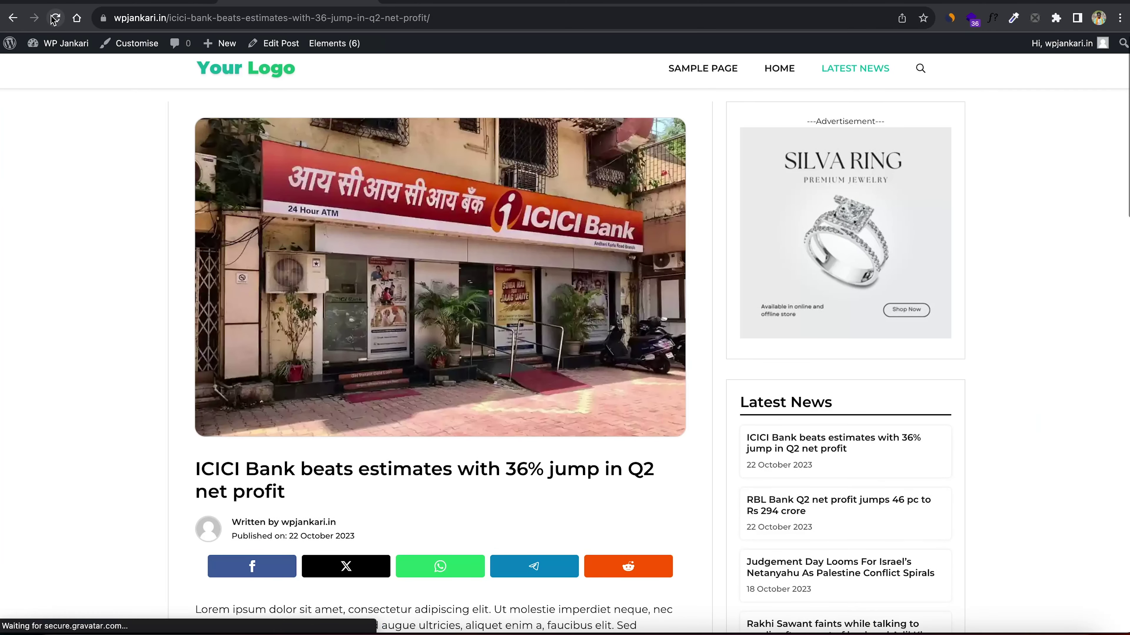
key("ctrl+shift+Tab")
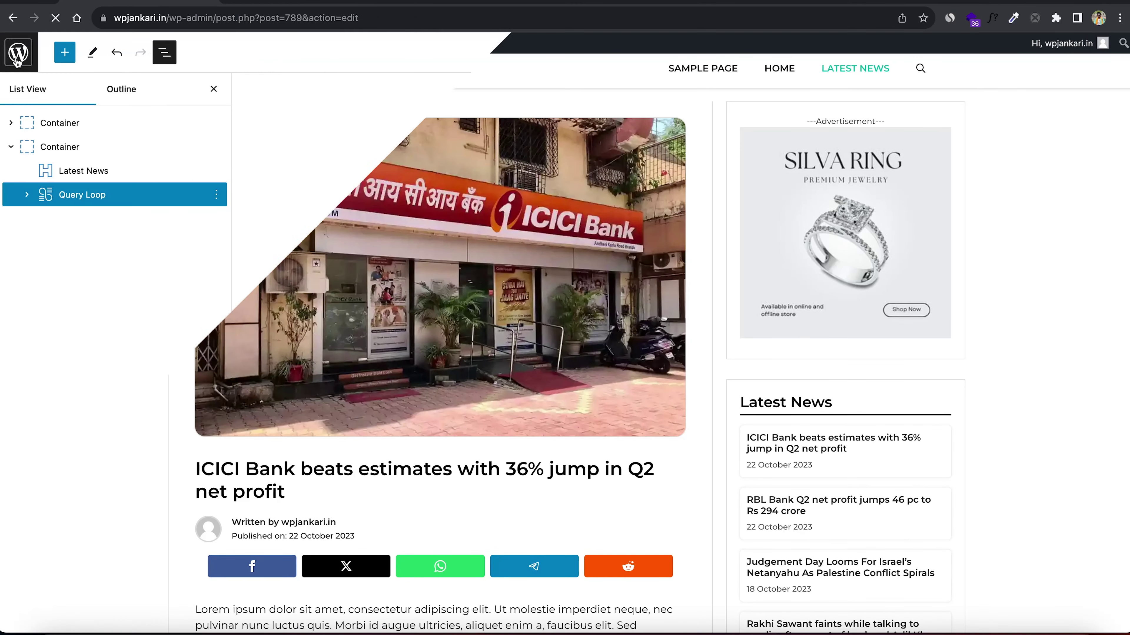
left_click(15, 50)
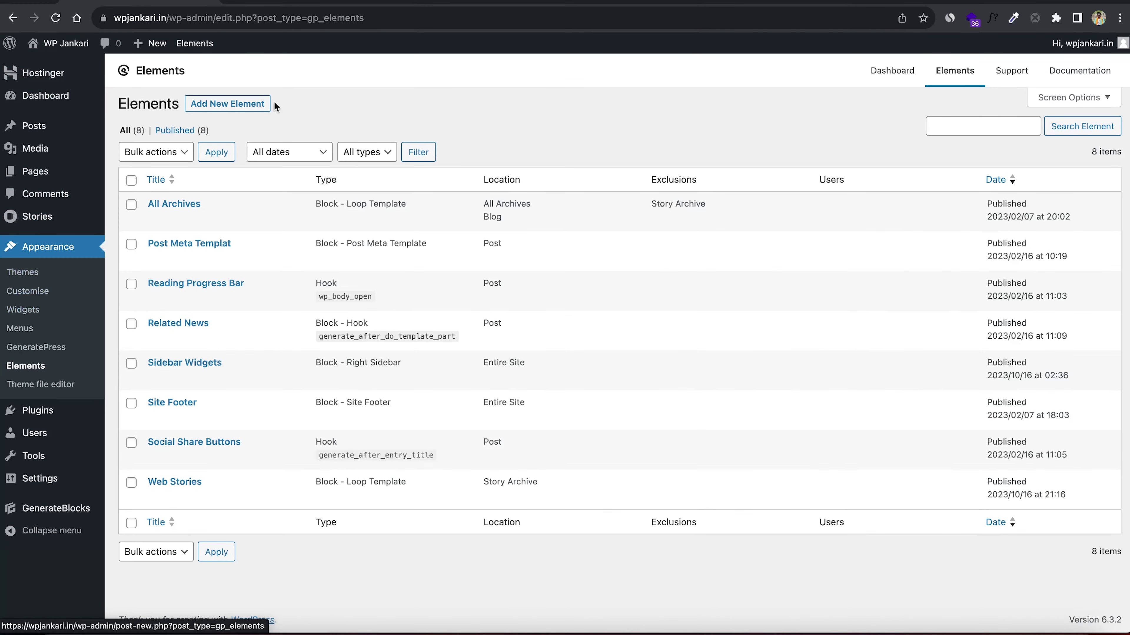
left_click(298, 3)
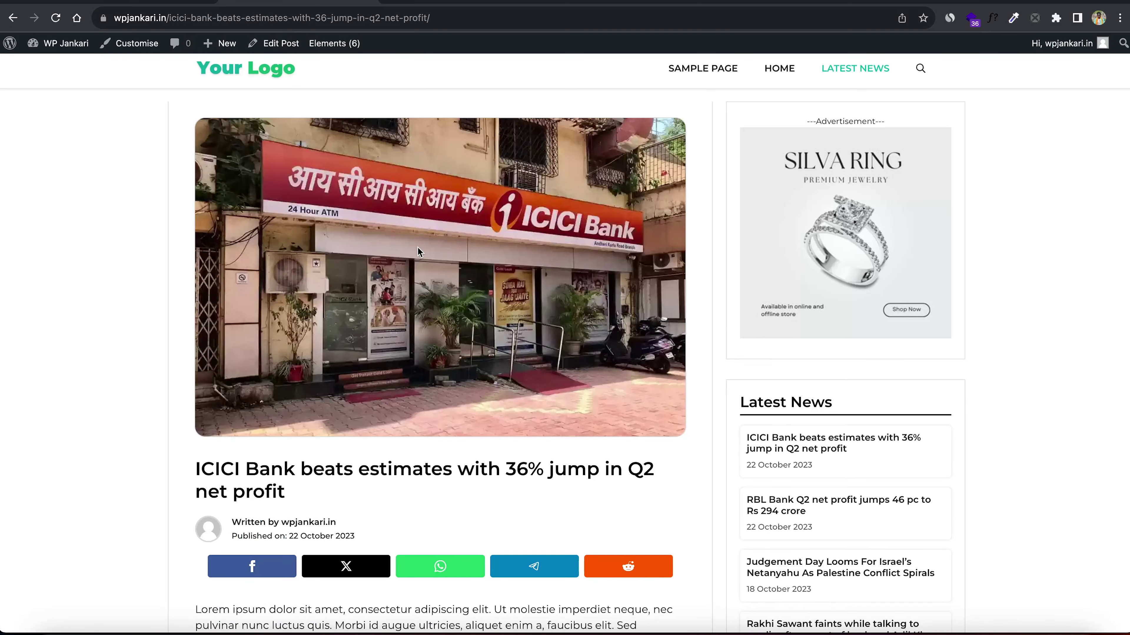
scroll(418, 252, "down", 20)
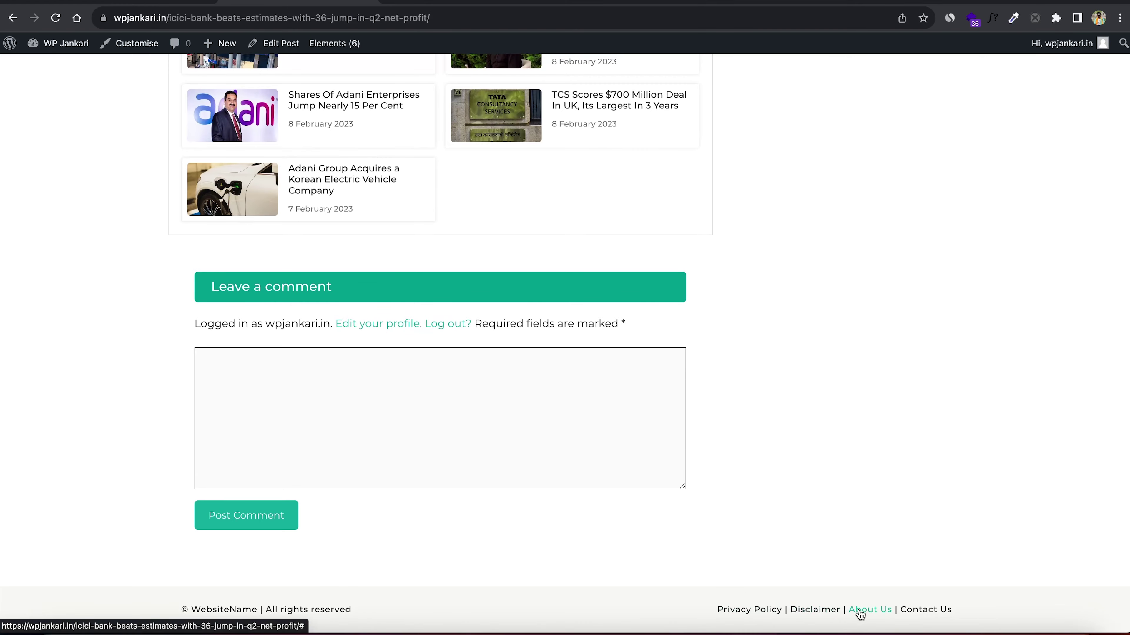
scroll(783, 341, "up", 15)
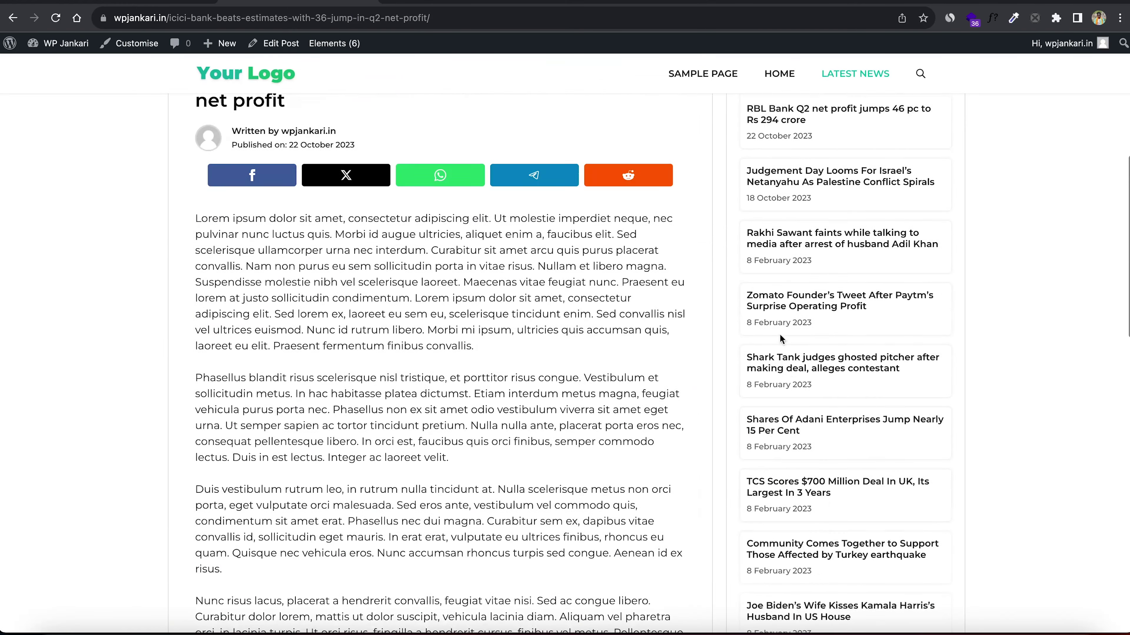
Return from the public post to the WordPress dashboard and open the Site Footer element for editing from the Elements list.
left_click(12, 18)
mouse_move(47, 297)
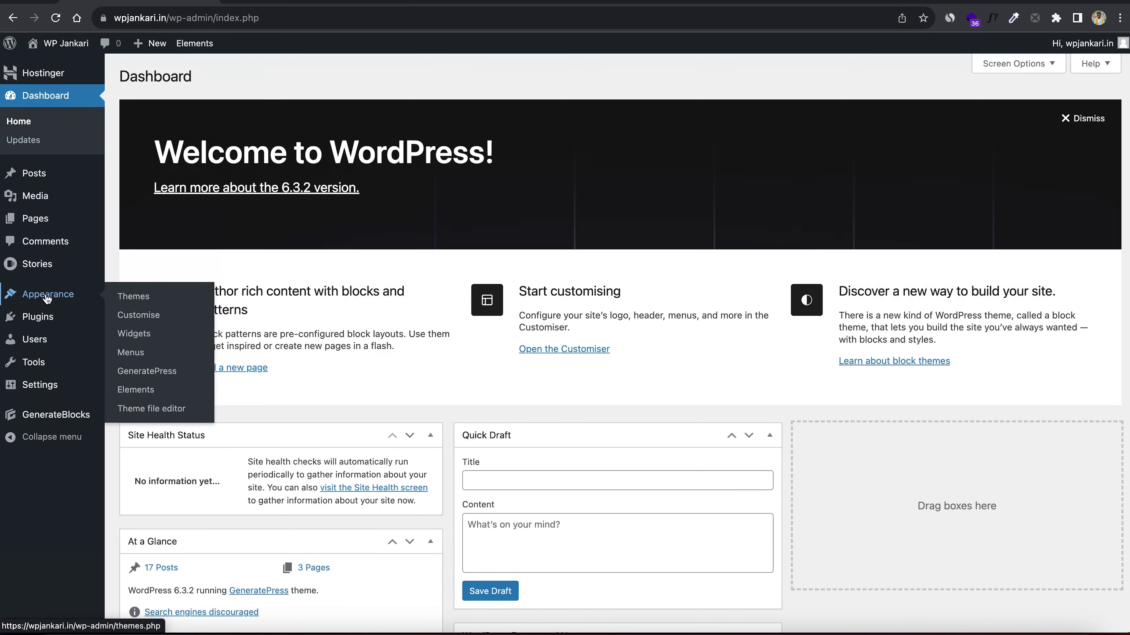
left_click(136, 390)
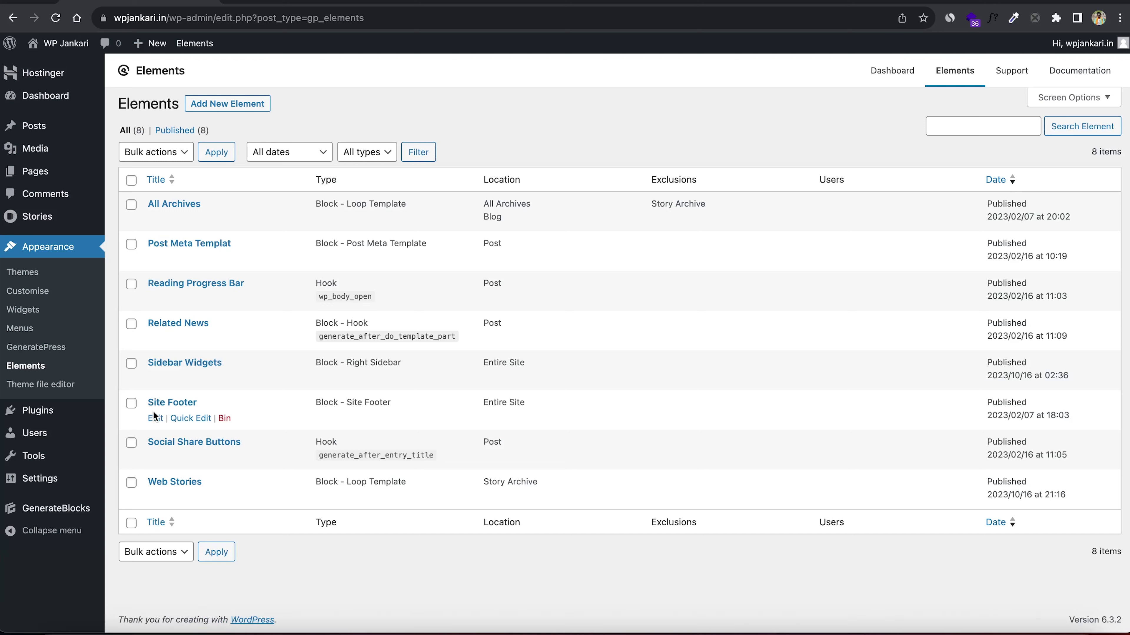
left_click(155, 419)
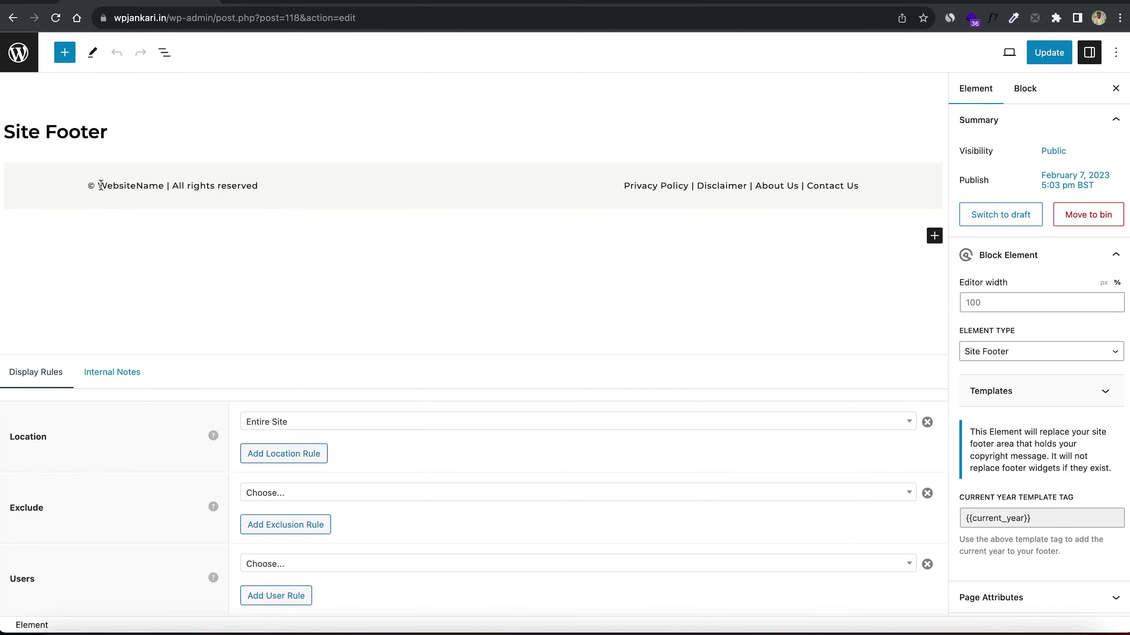
Replace the WebsiteName placeholder in the footer's copyright text with wpjankari.com and select the headline block holding the Privacy Policy and Disclaimer links.
left_click_drag(99, 186, 169, 186)
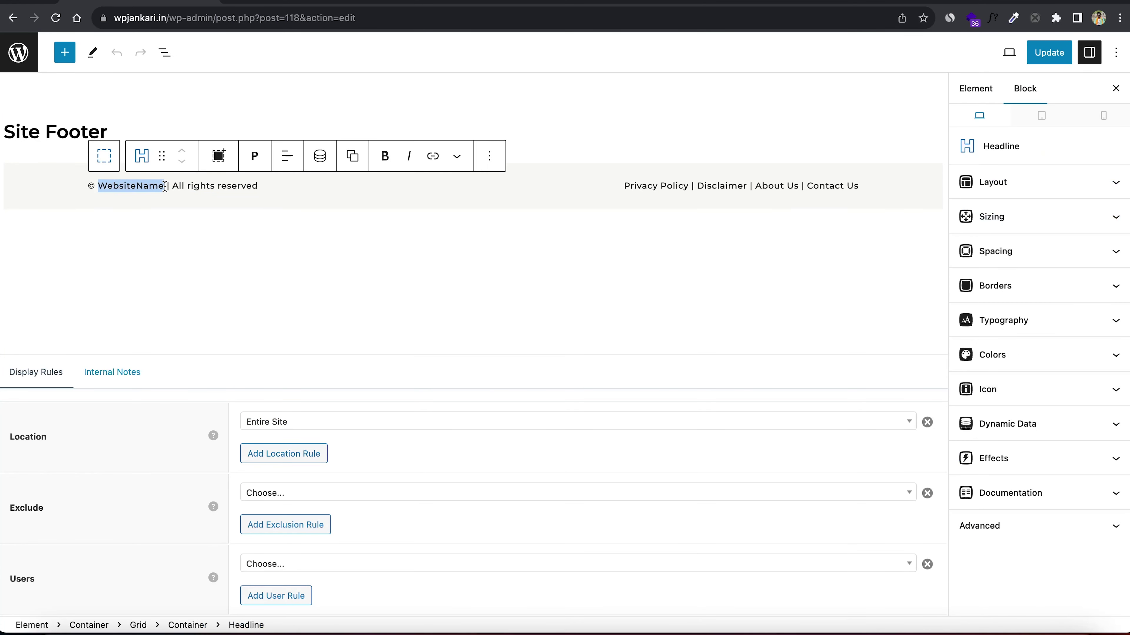
type("wpjanka")
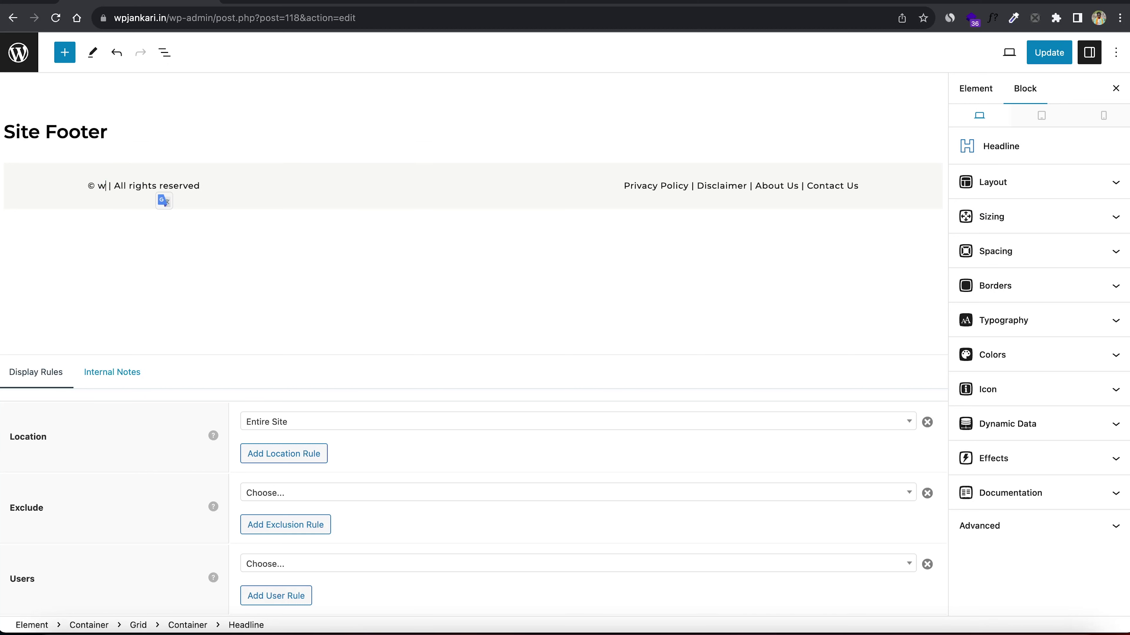
type("ri.co")
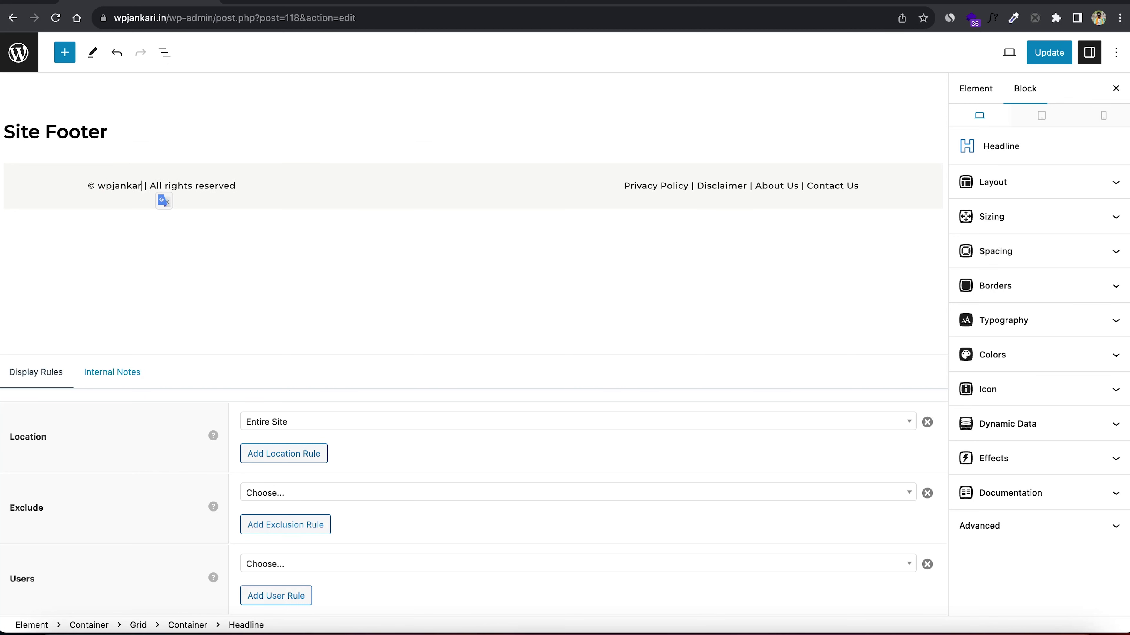
type("m")
left_click(646, 192)
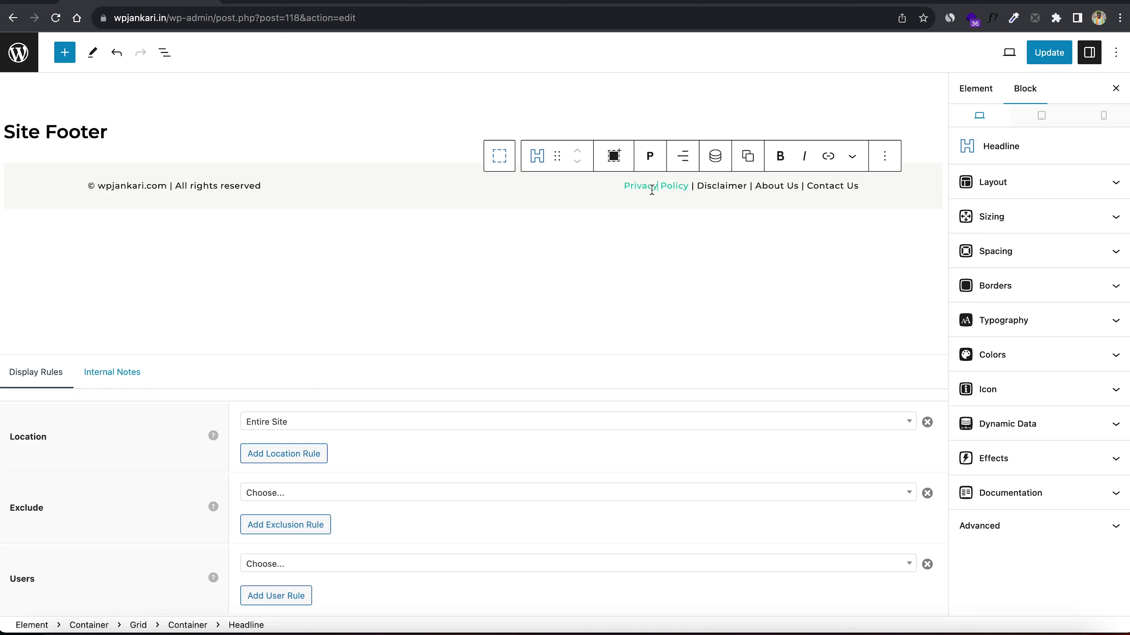
left_click(713, 184)
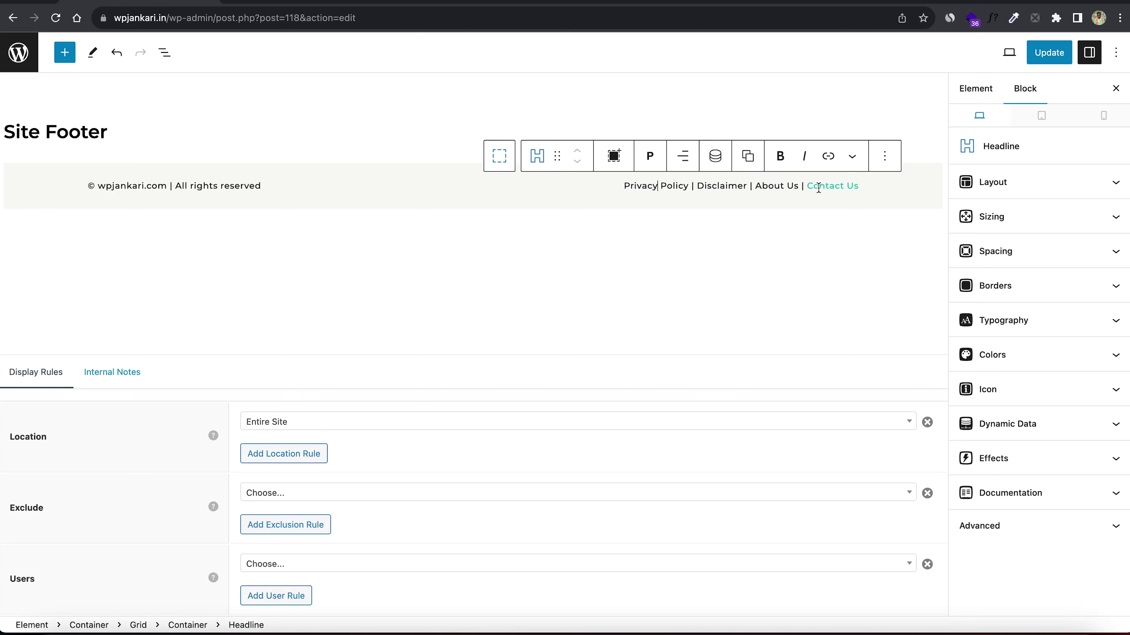